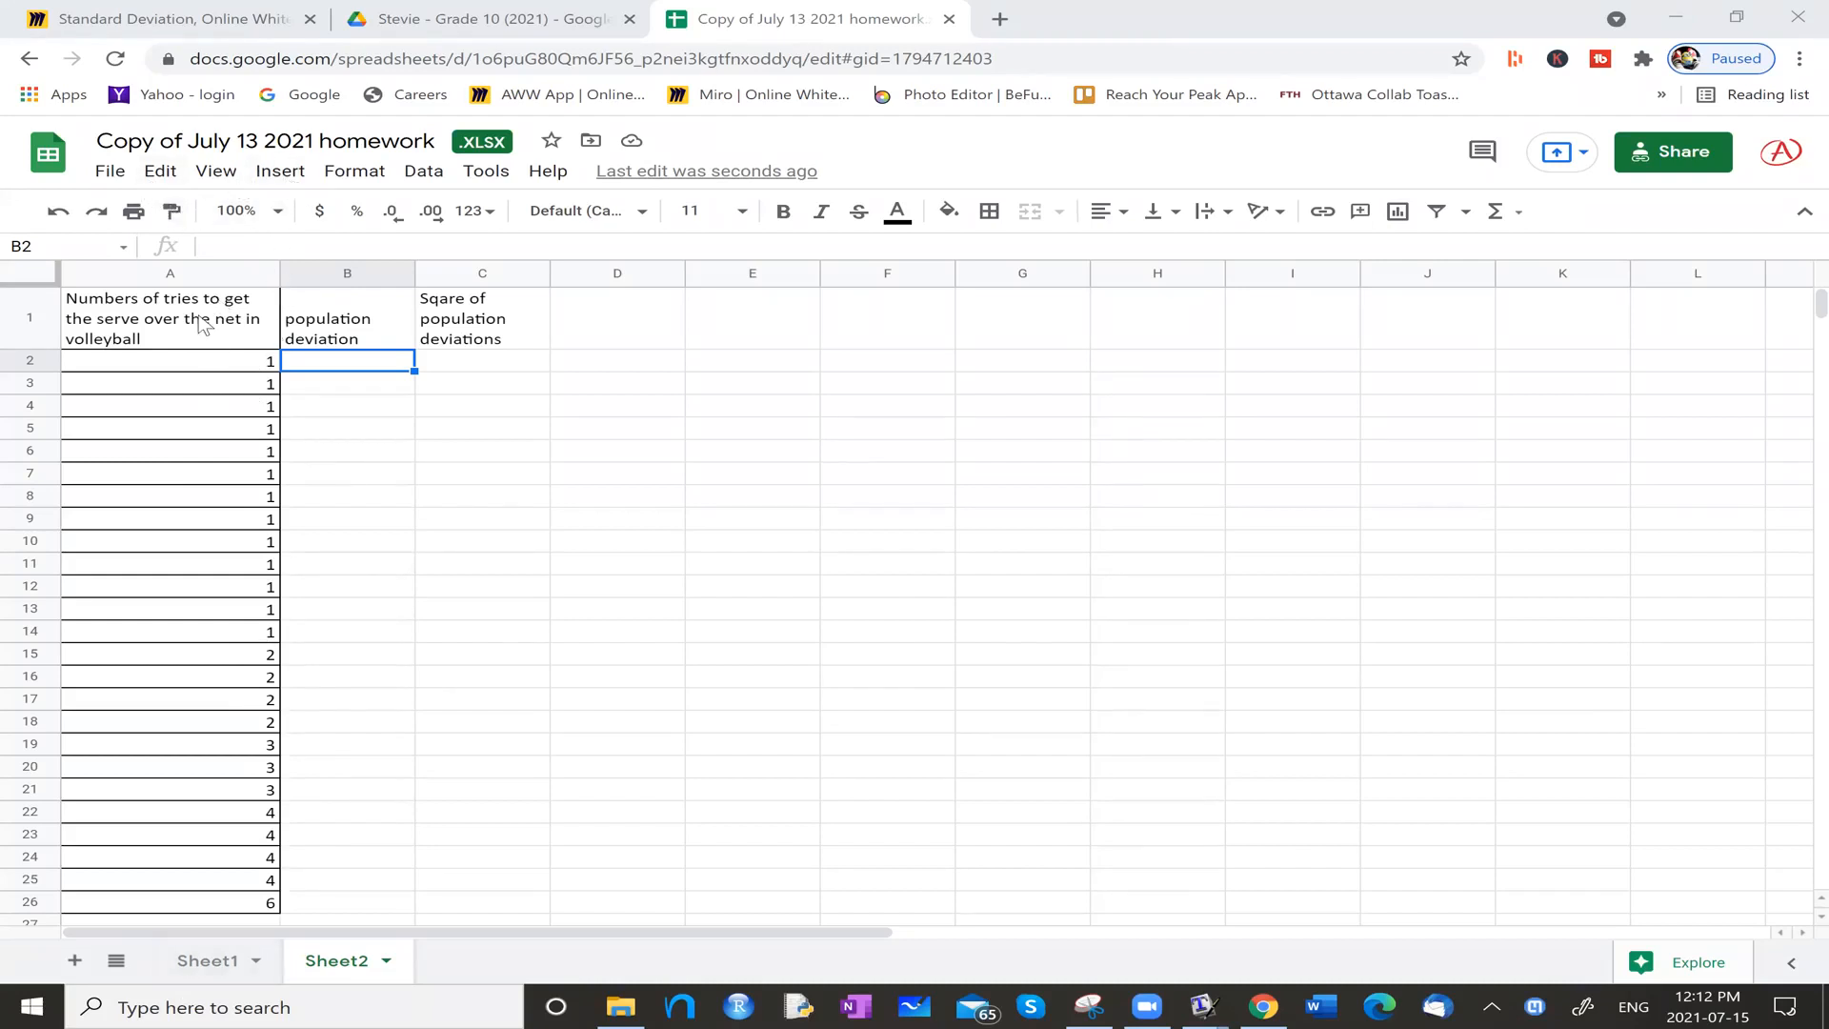
# Step: Sort the serve-tries data in A2:A26 by column A in ascending order (A → Z)
pyautogui.moveTo(204, 363); pyautogui.dragTo(180, 905)
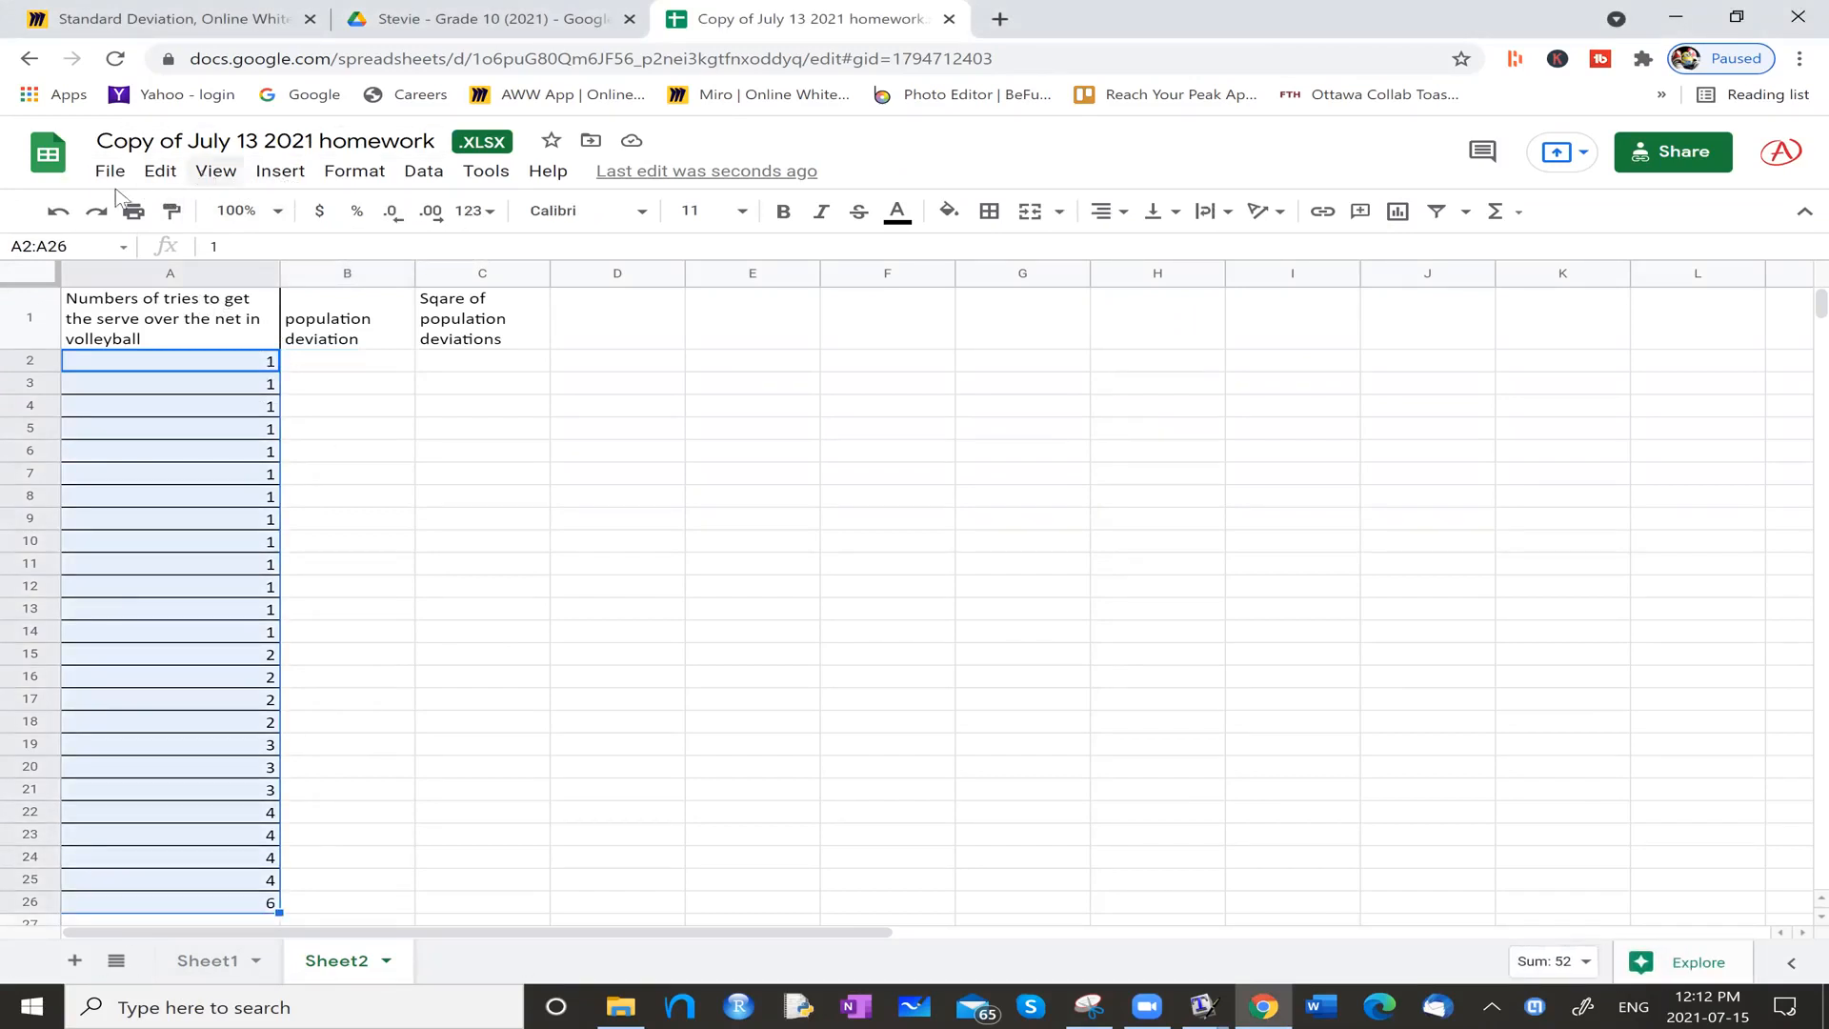
pyautogui.click(424, 172)
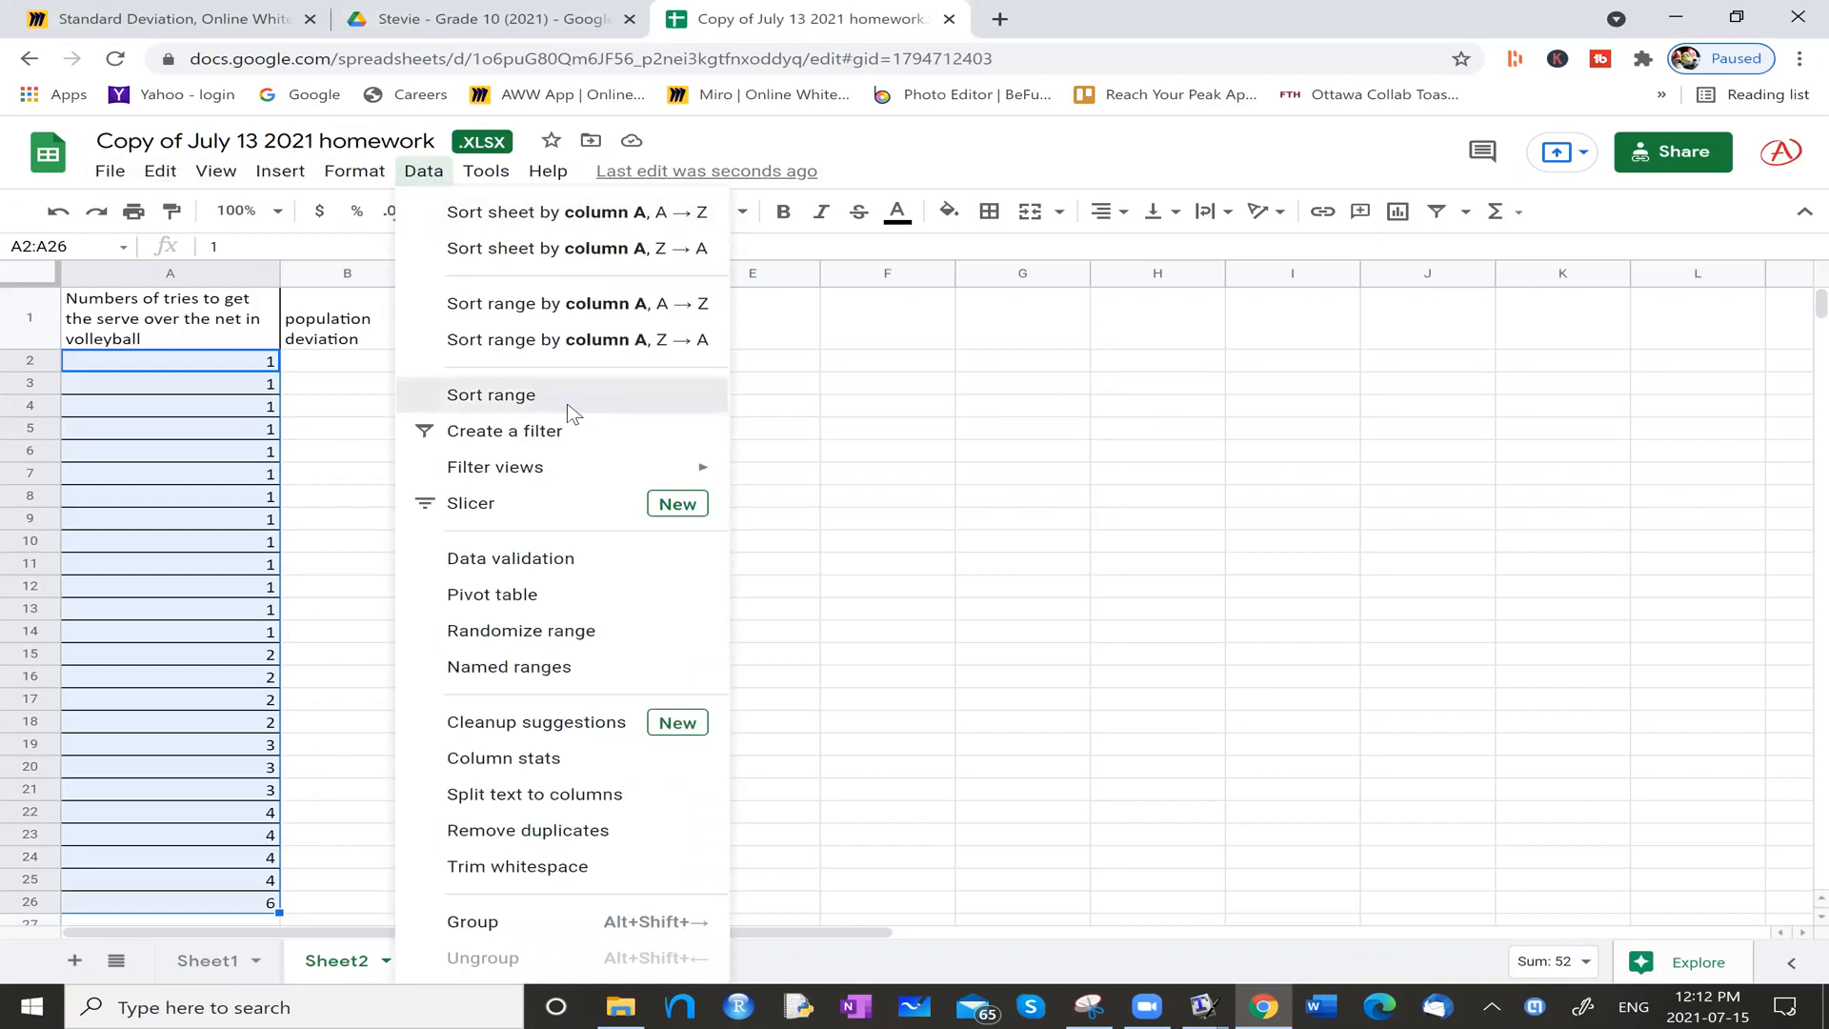
pyautogui.click(491, 395)
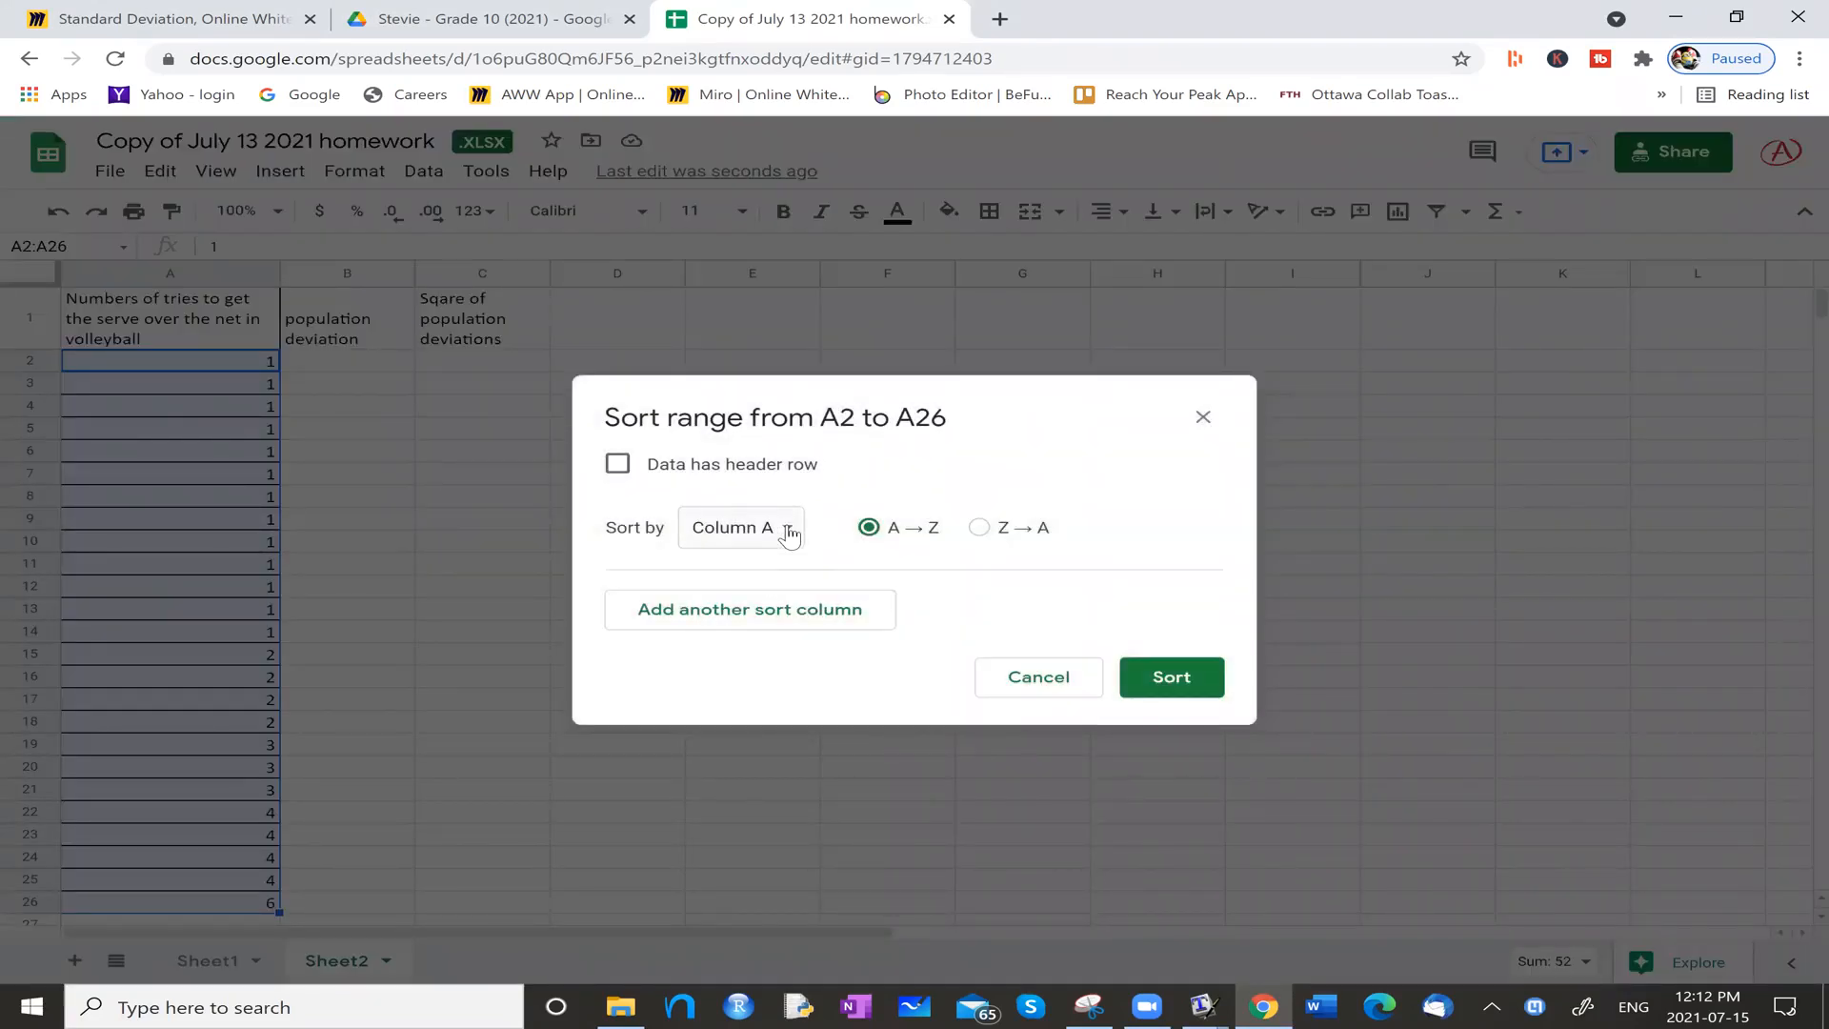
pyautogui.click(1183, 688)
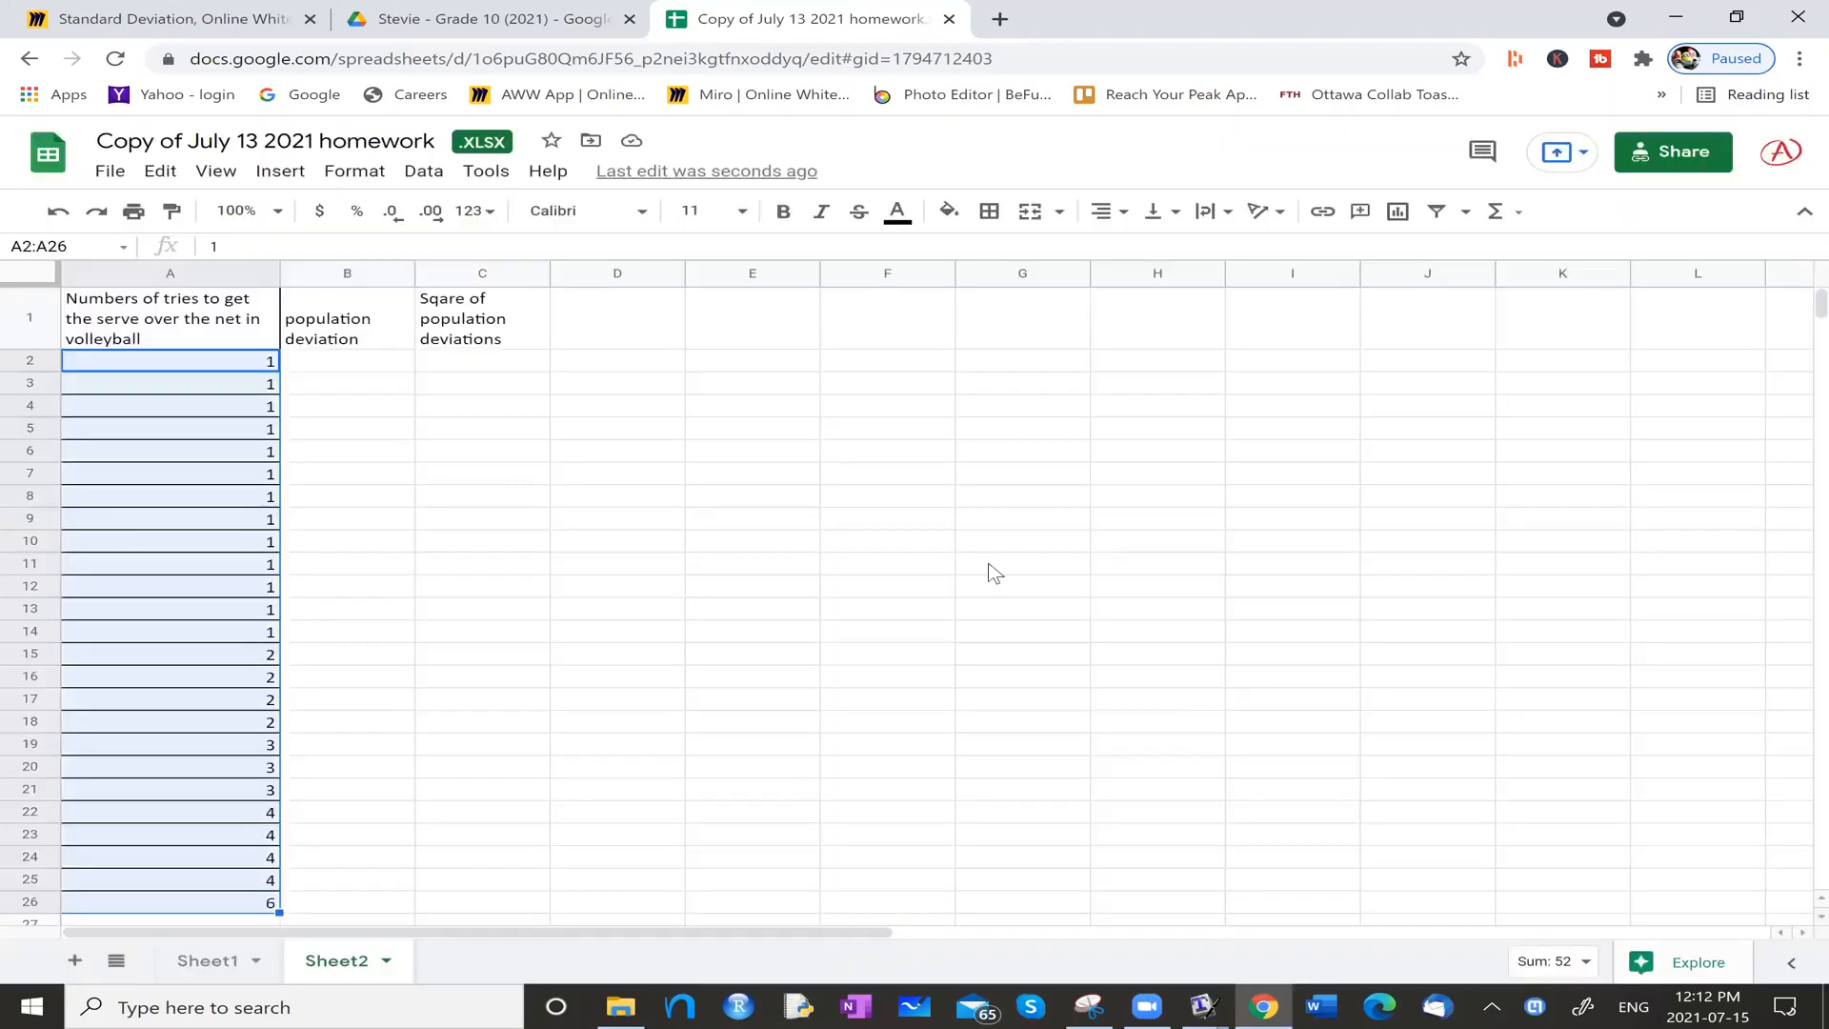
# Step: Sort the range A2:A26 by column A in descending order (Z → A) and look over the reordered column
pyautogui.click(429, 176)
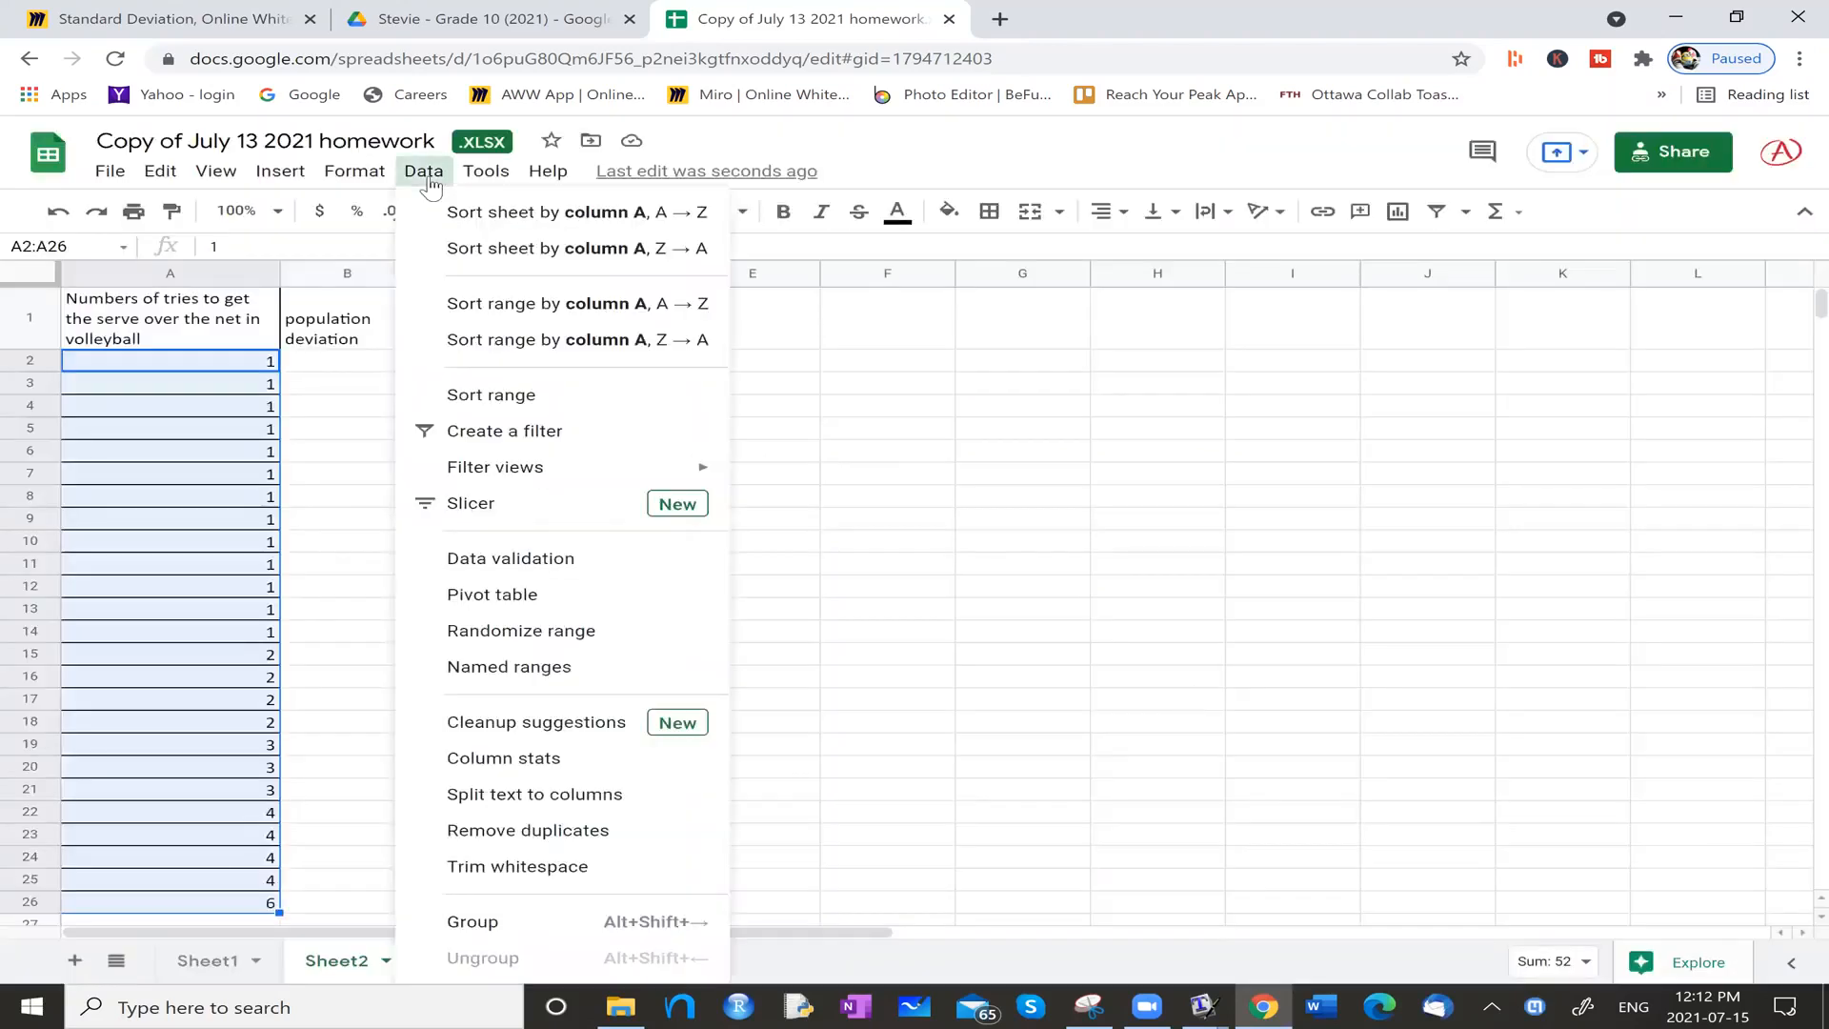
pyautogui.click(550, 398)
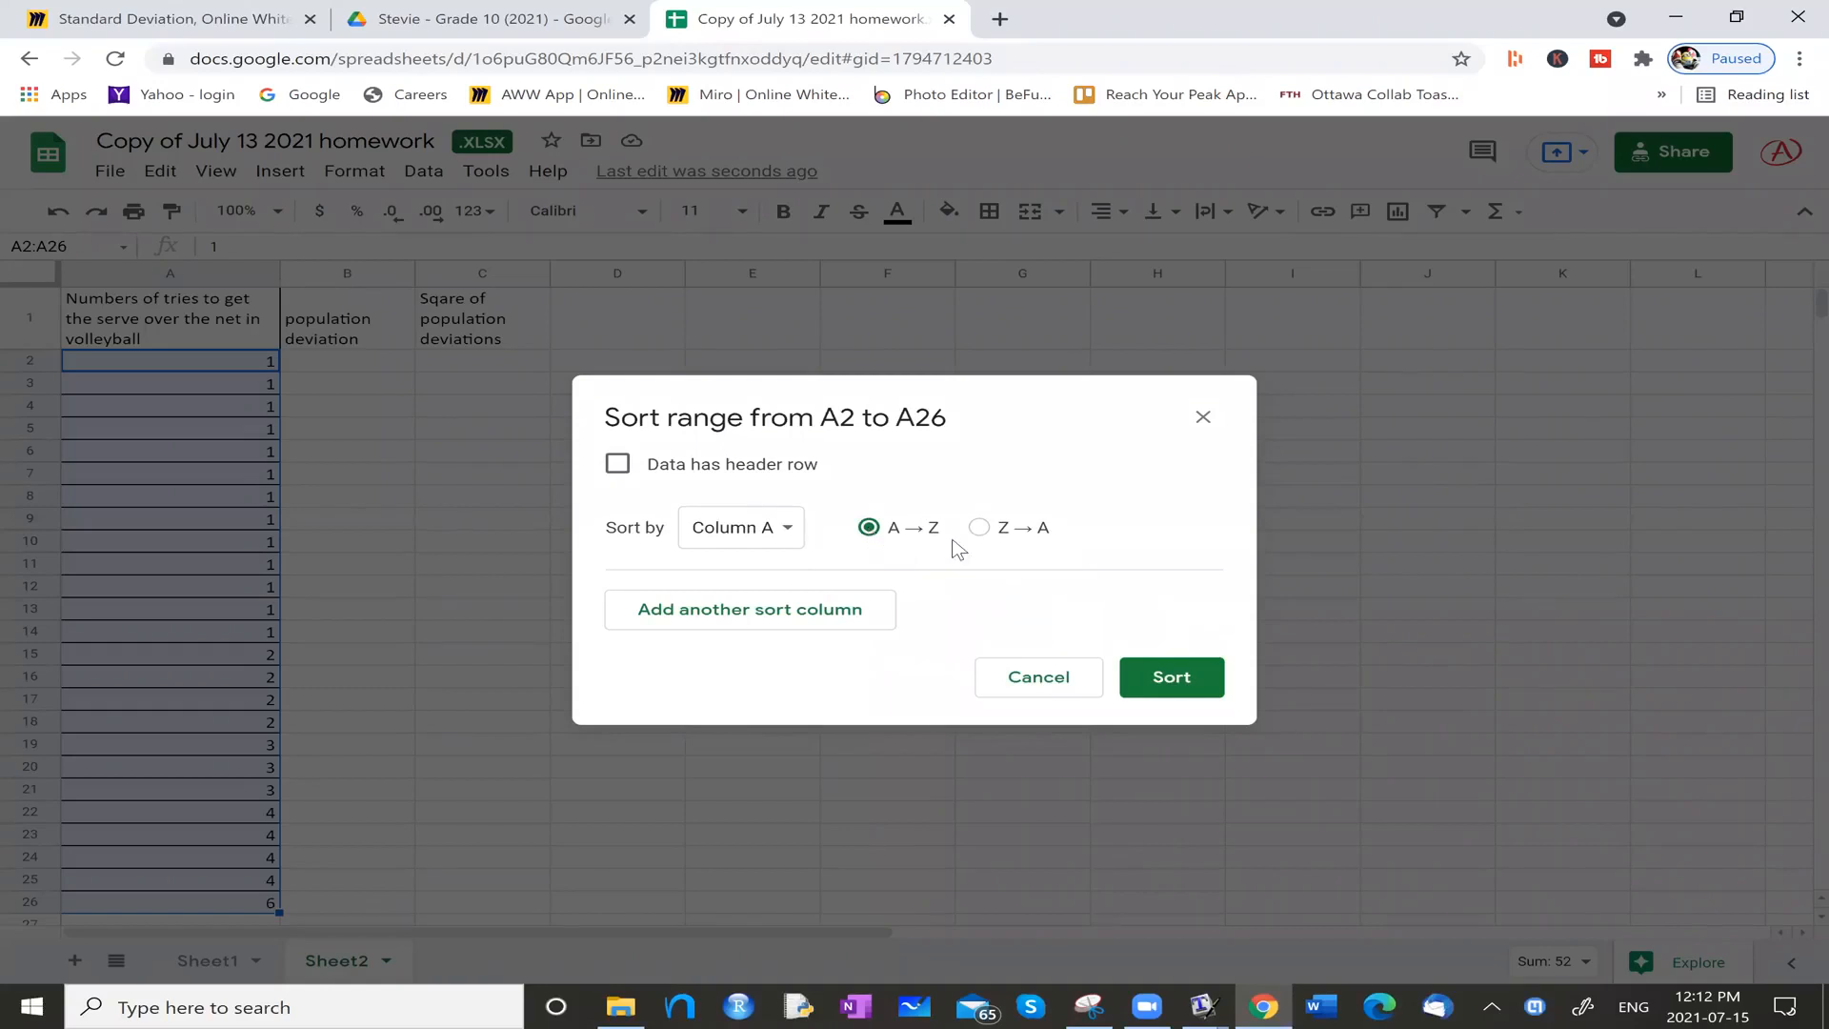
pyautogui.click(979, 529)
pyautogui.click(1177, 680)
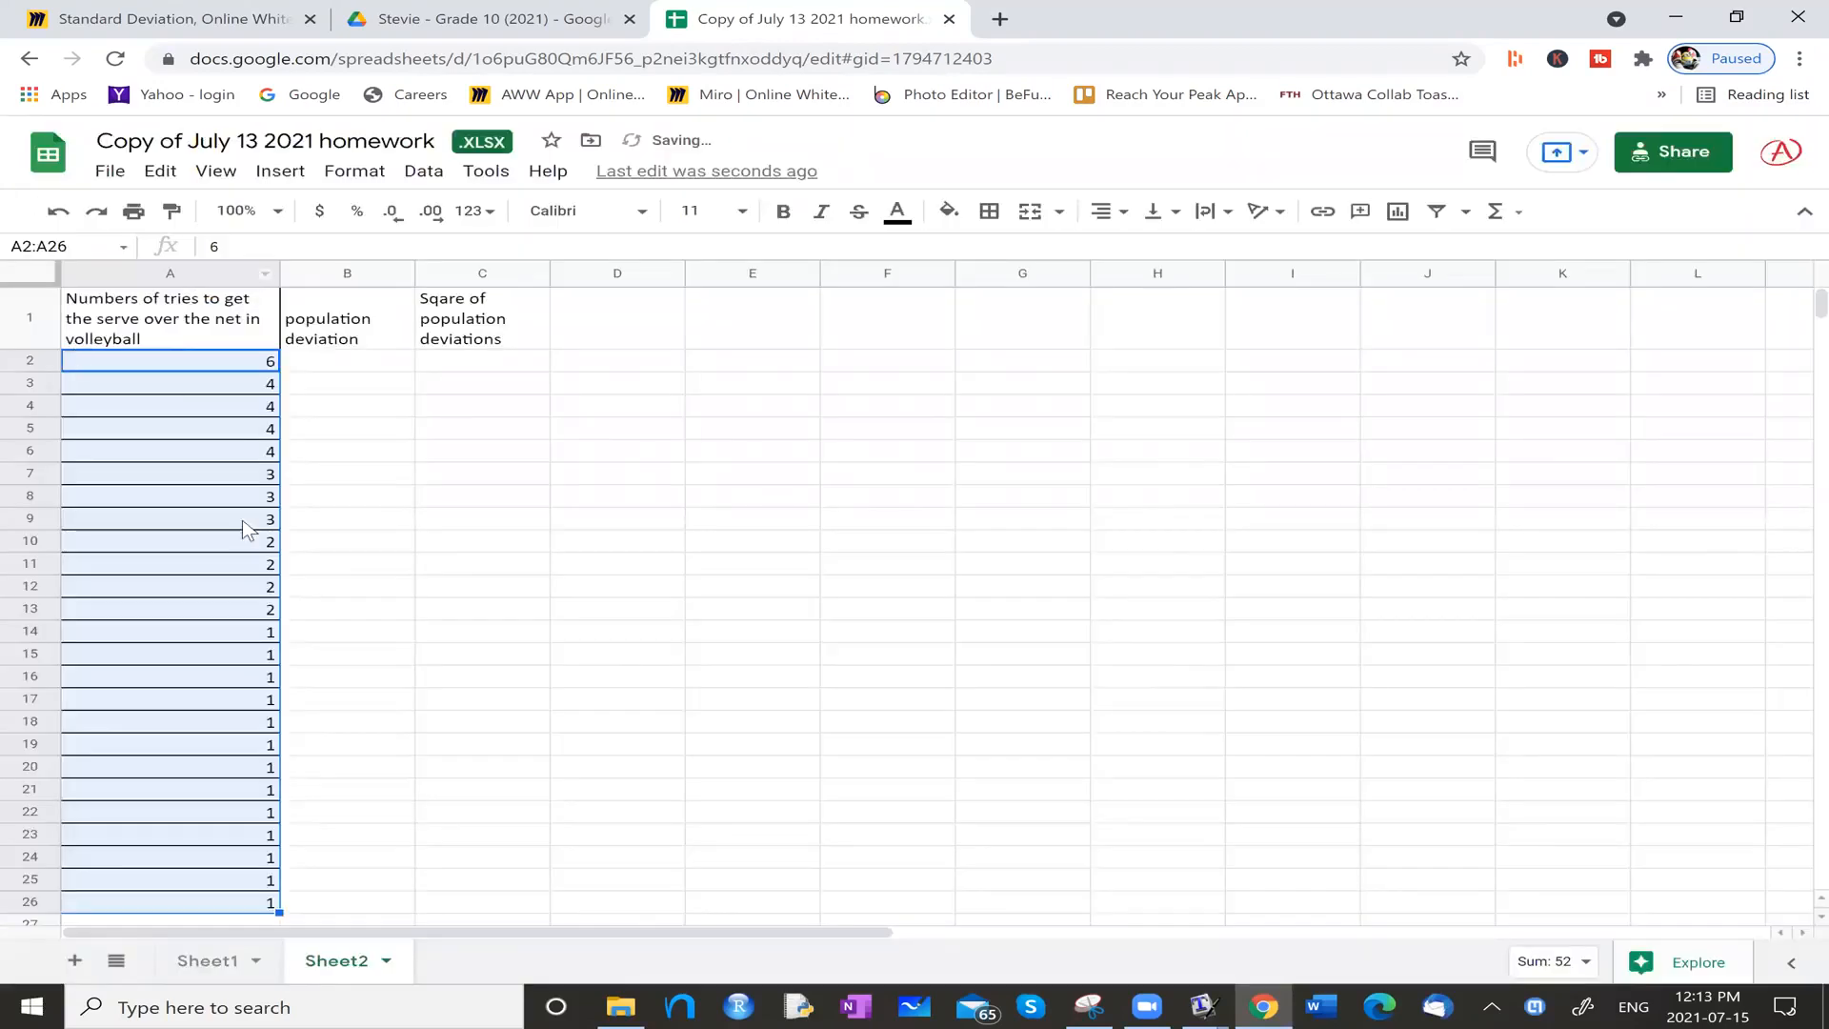
pyautogui.scroll(-3, 252, 519)
pyautogui.scroll(3, 248, 518)
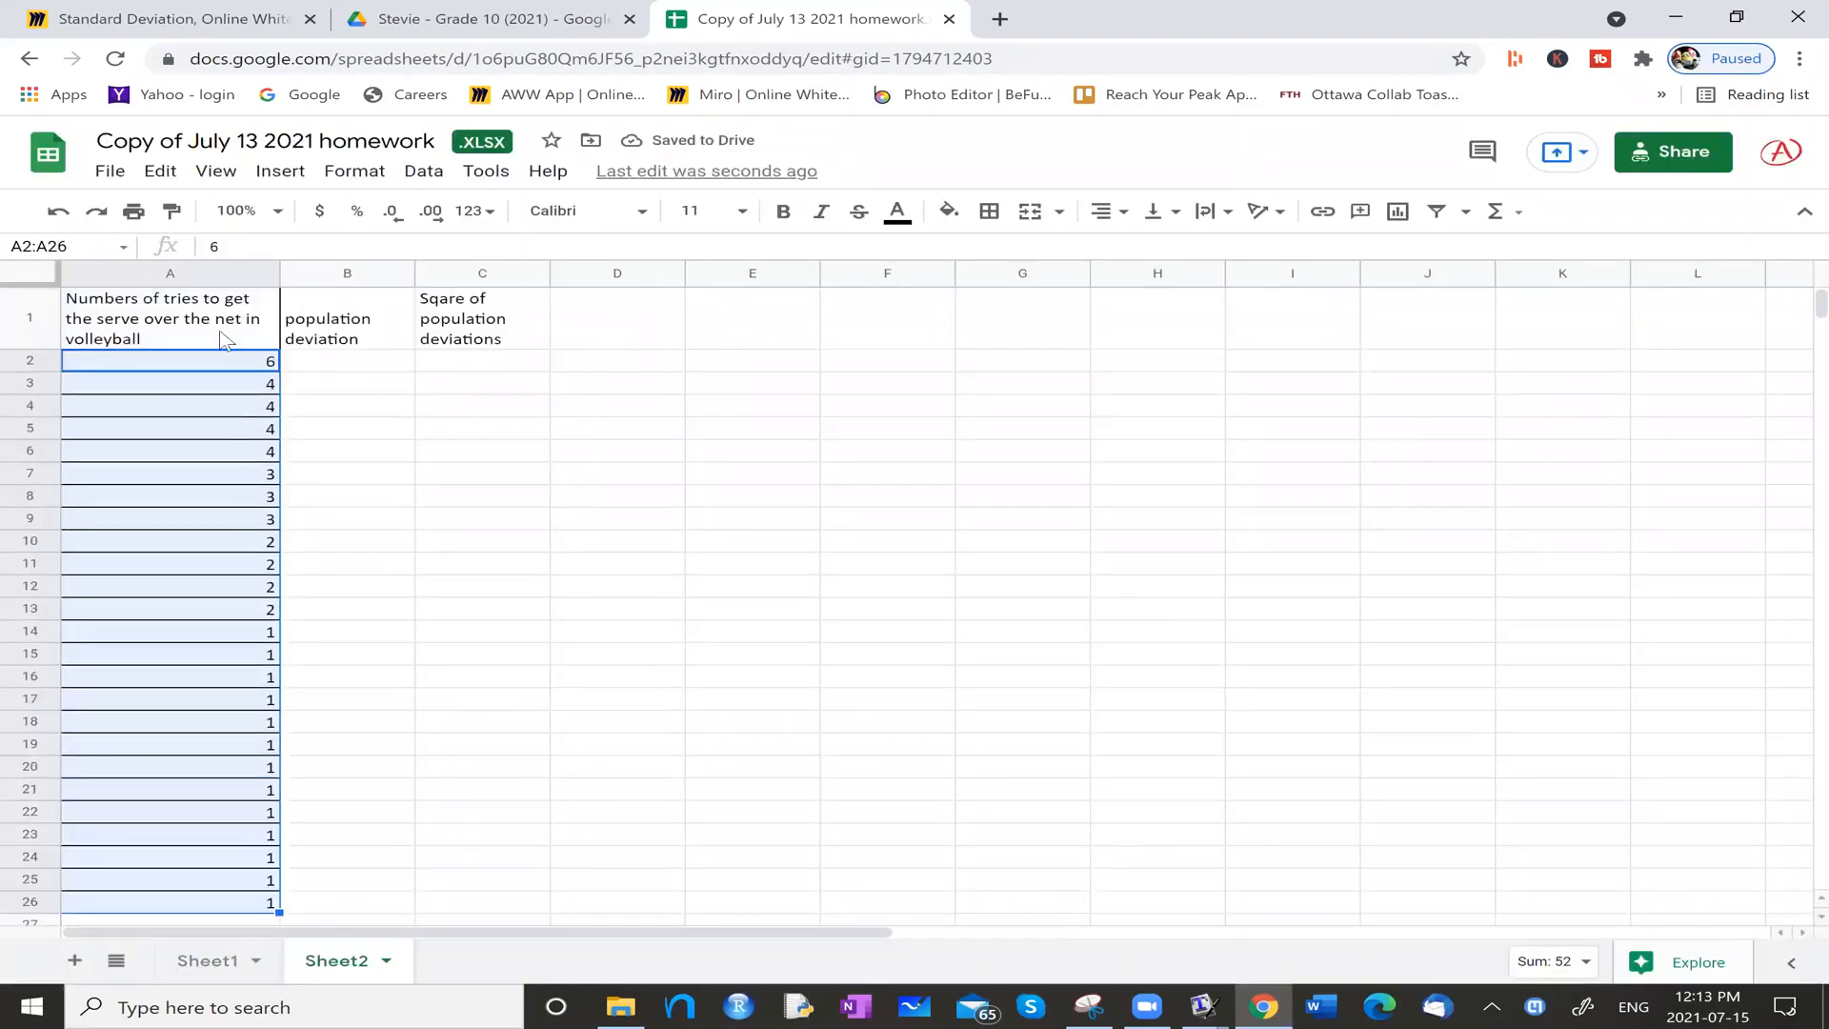
pyautogui.scroll(-3, 229, 343)
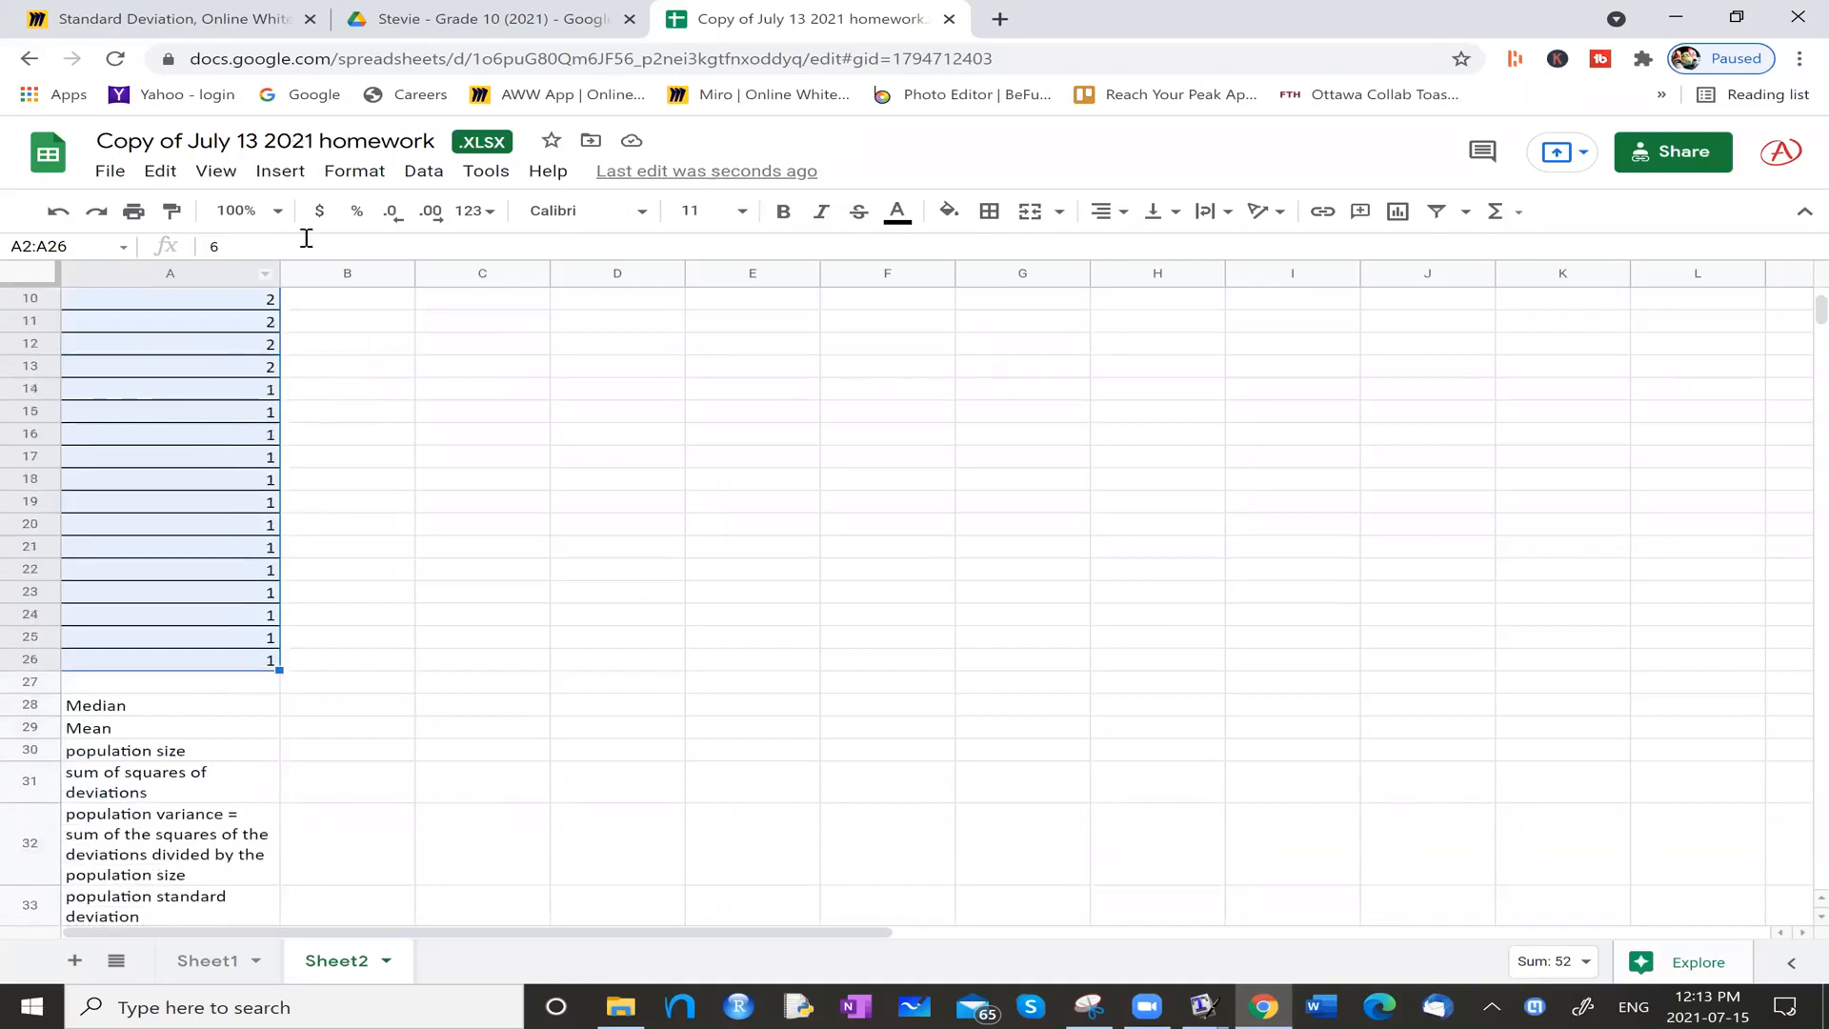
# Step: Sort the range A2:A26 back into ascending order (A → Z) by column A
pyautogui.click(423, 175)
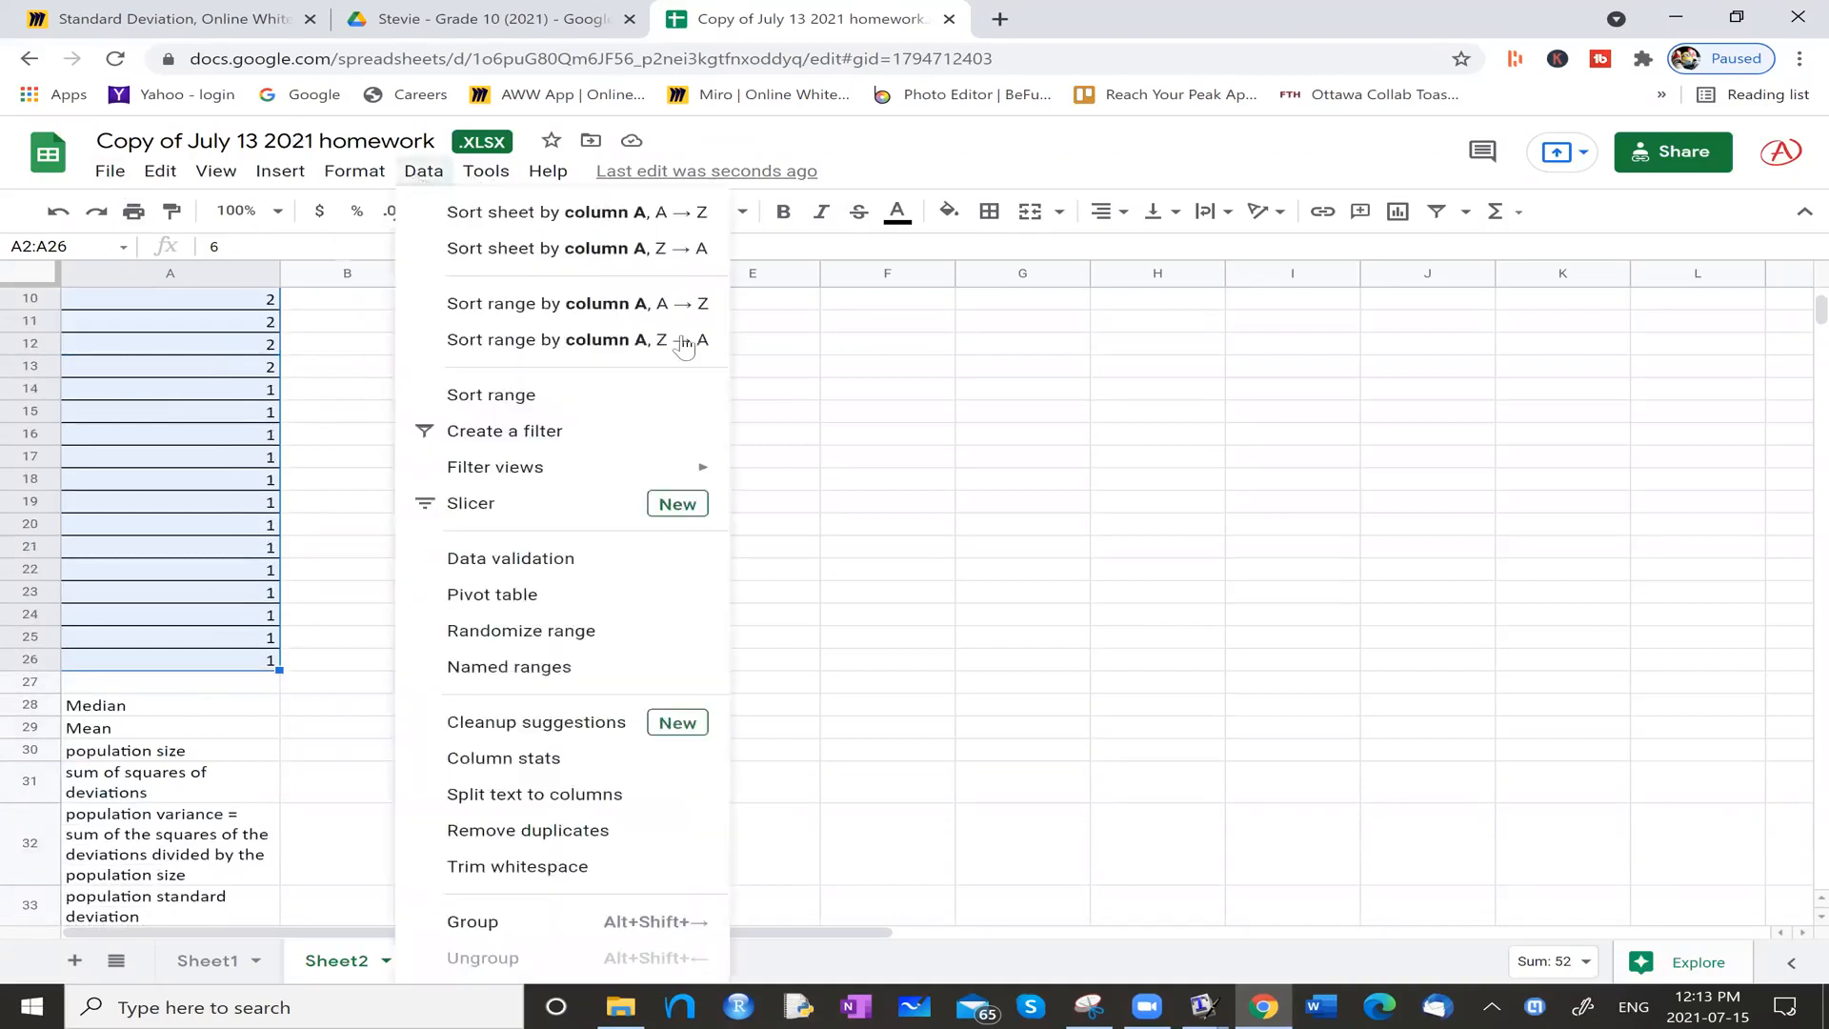
pyautogui.click(514, 398)
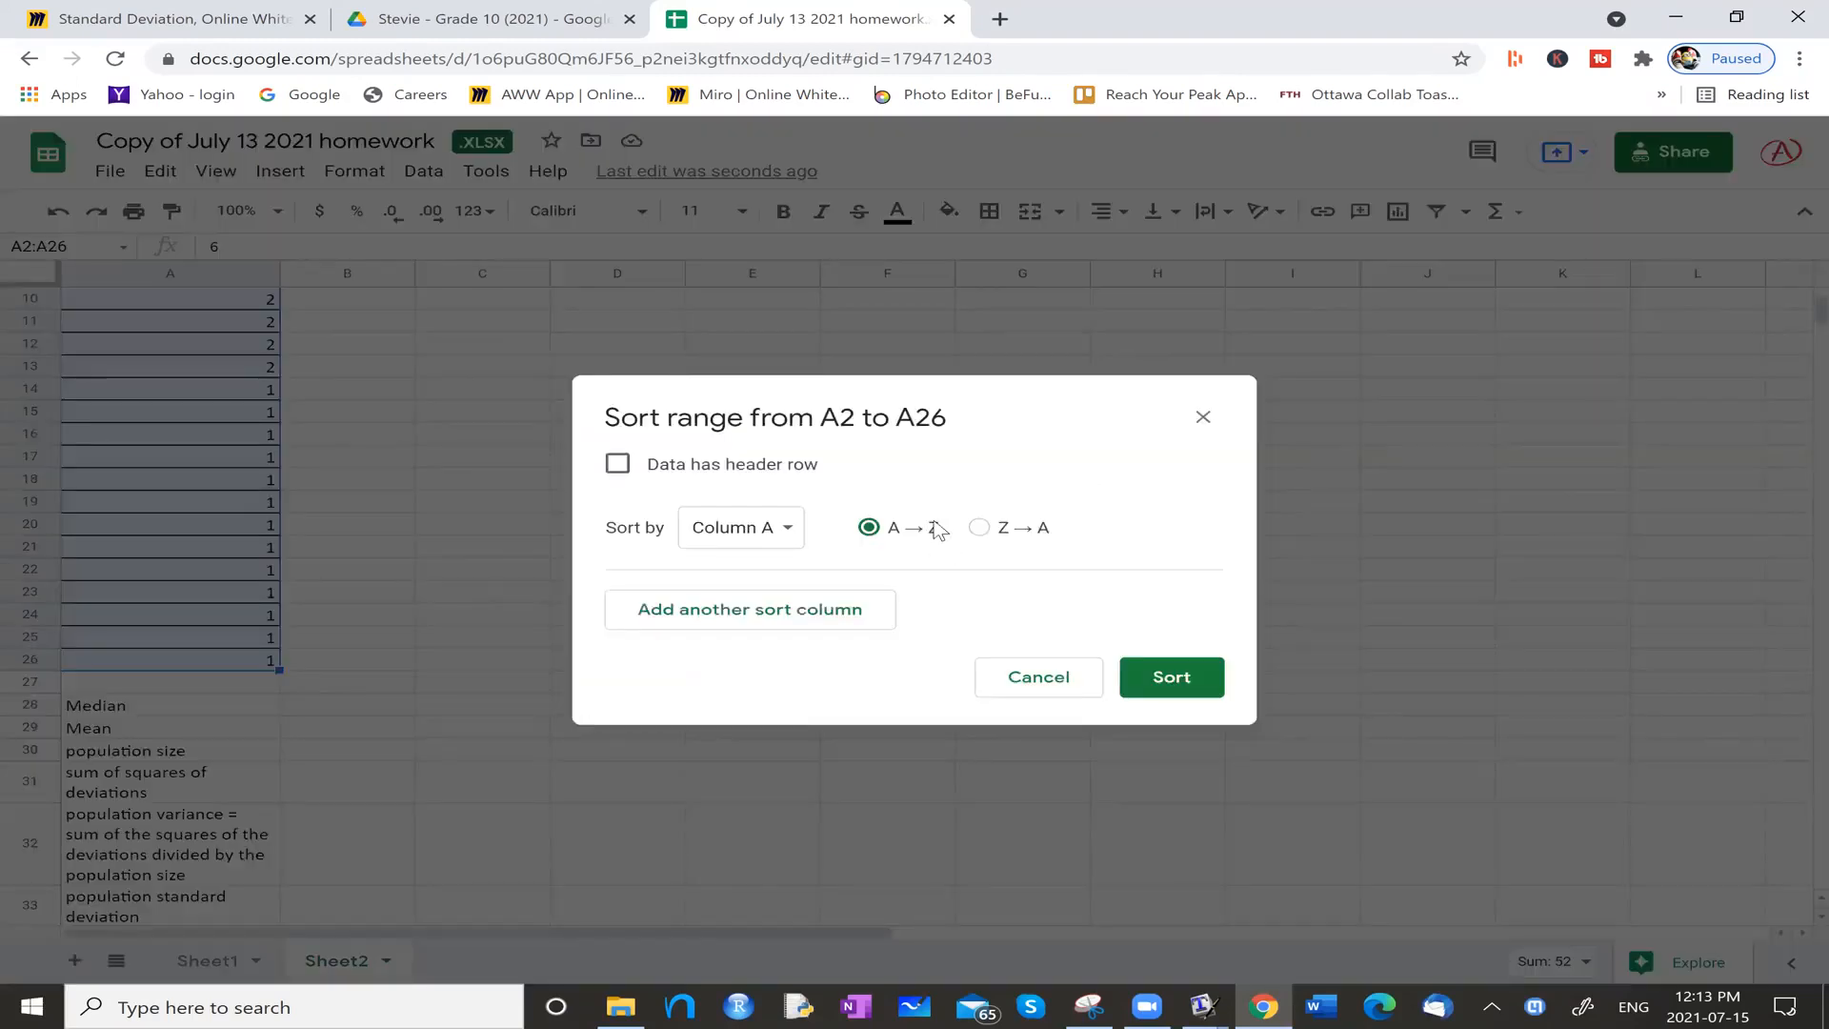
pyautogui.click(1157, 696)
pyautogui.scroll(3, 553, 476)
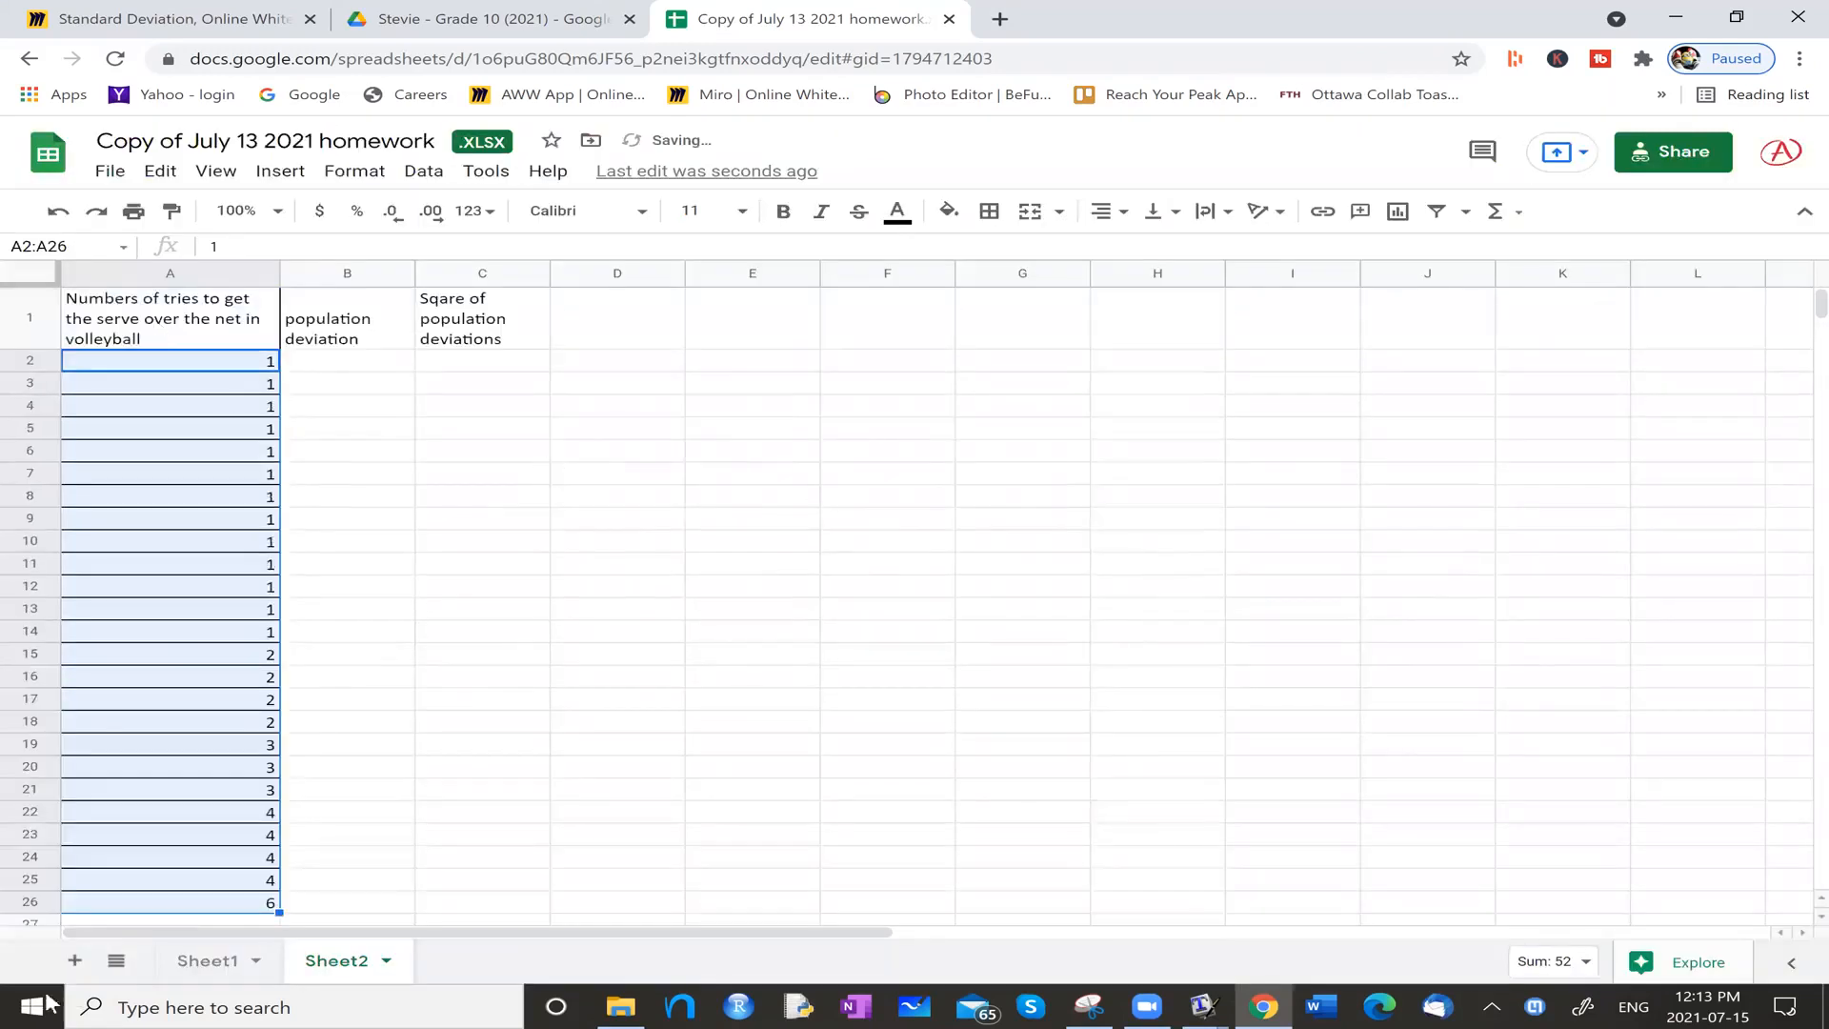
# Step: Insert the statistical MEDIAN function in cell B28, beside the Median label
pyautogui.scroll(-2, 4, 743)
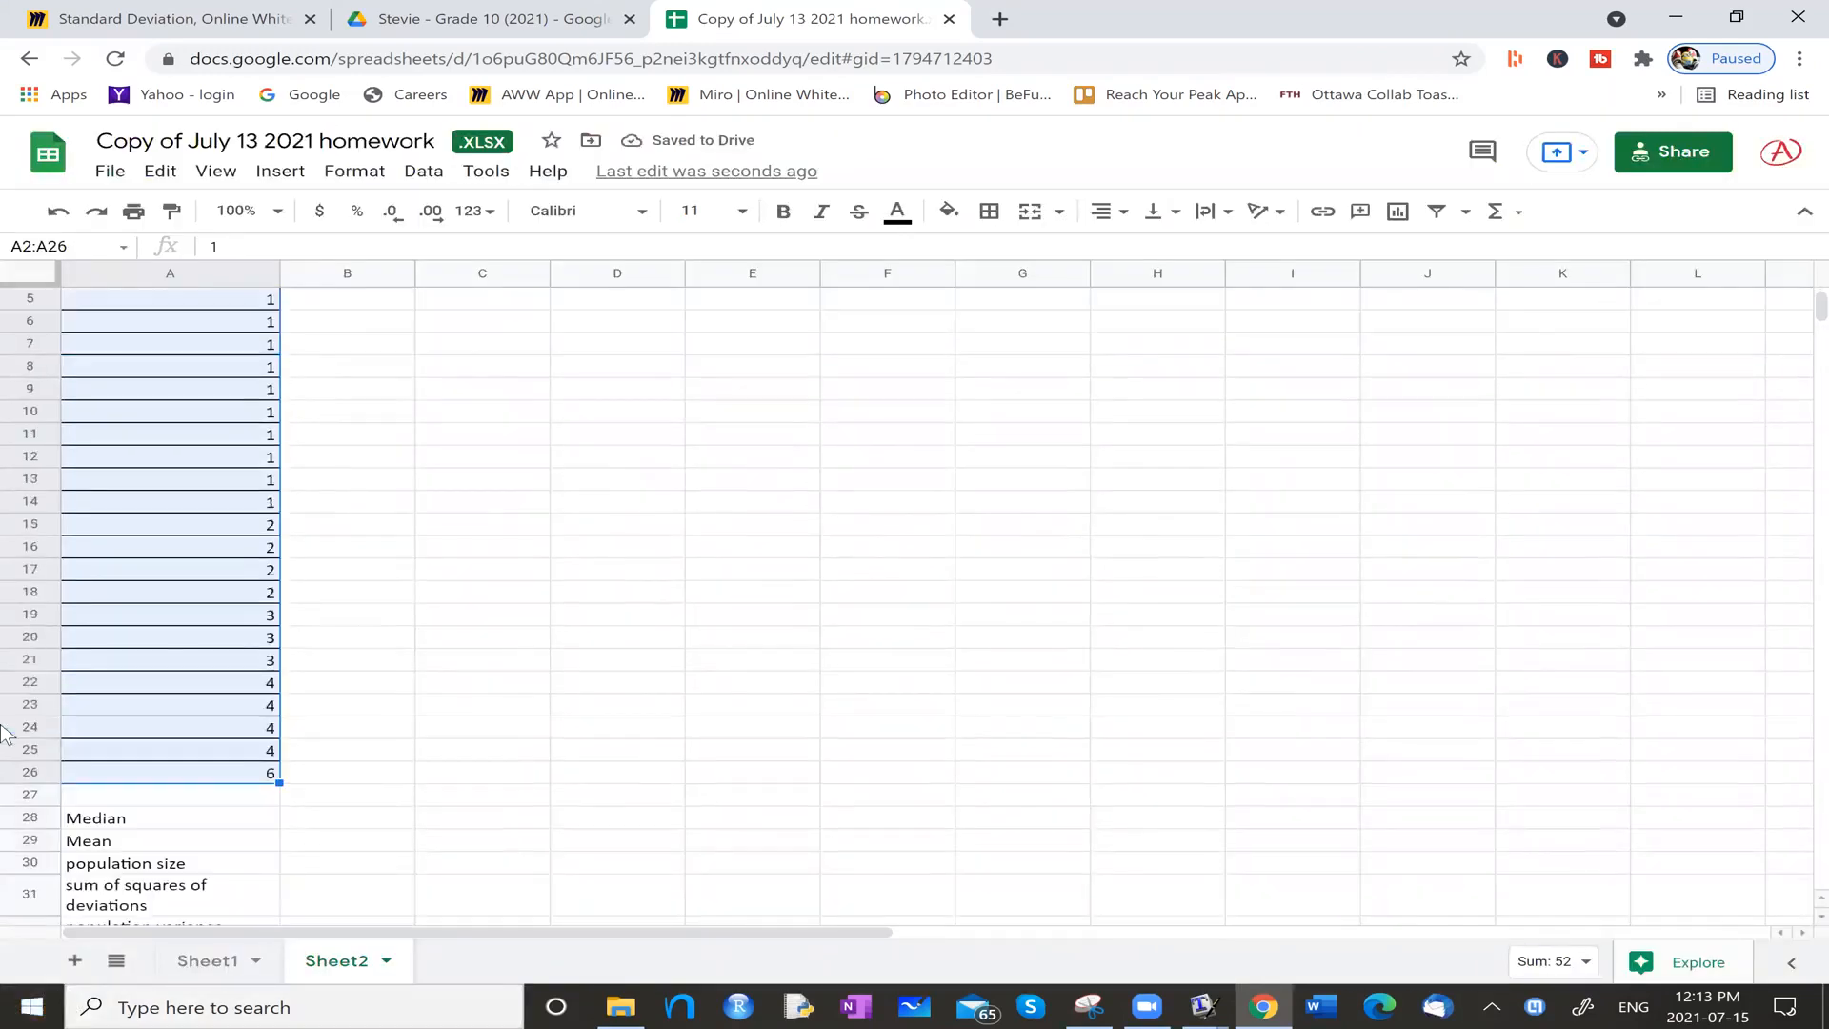
pyautogui.click(132, 827)
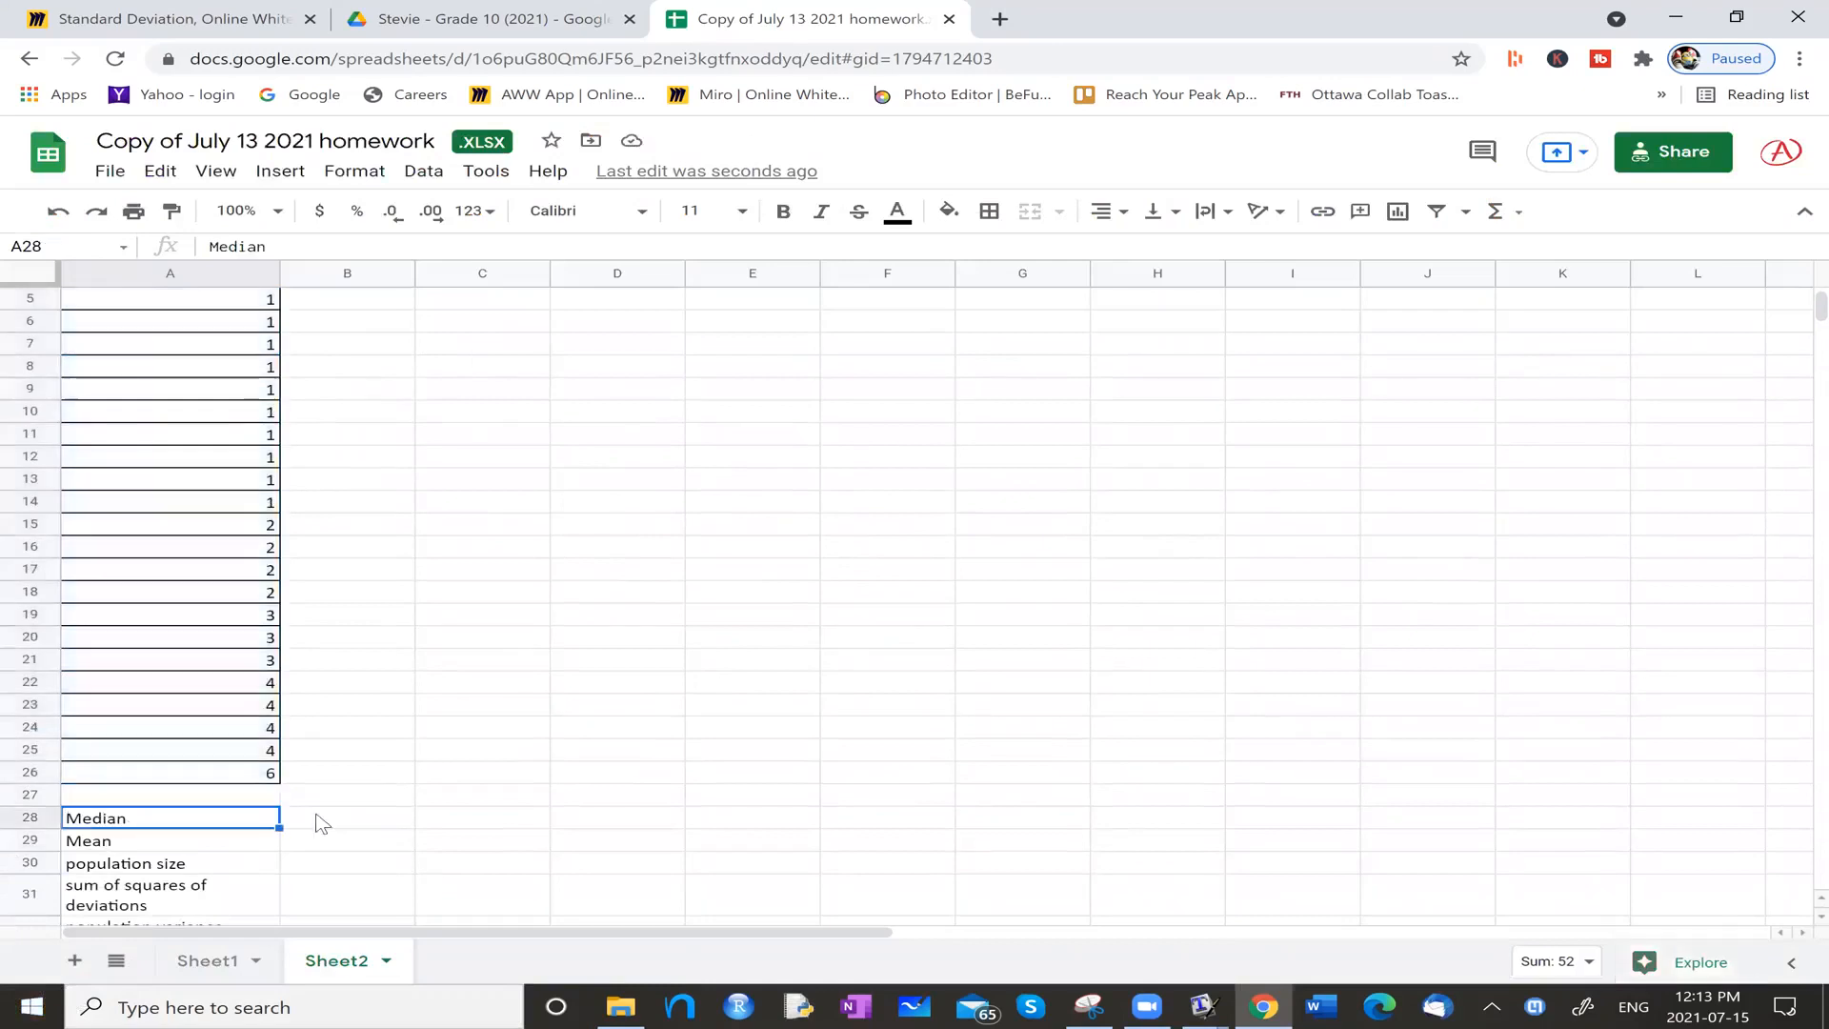
pyautogui.click(319, 826)
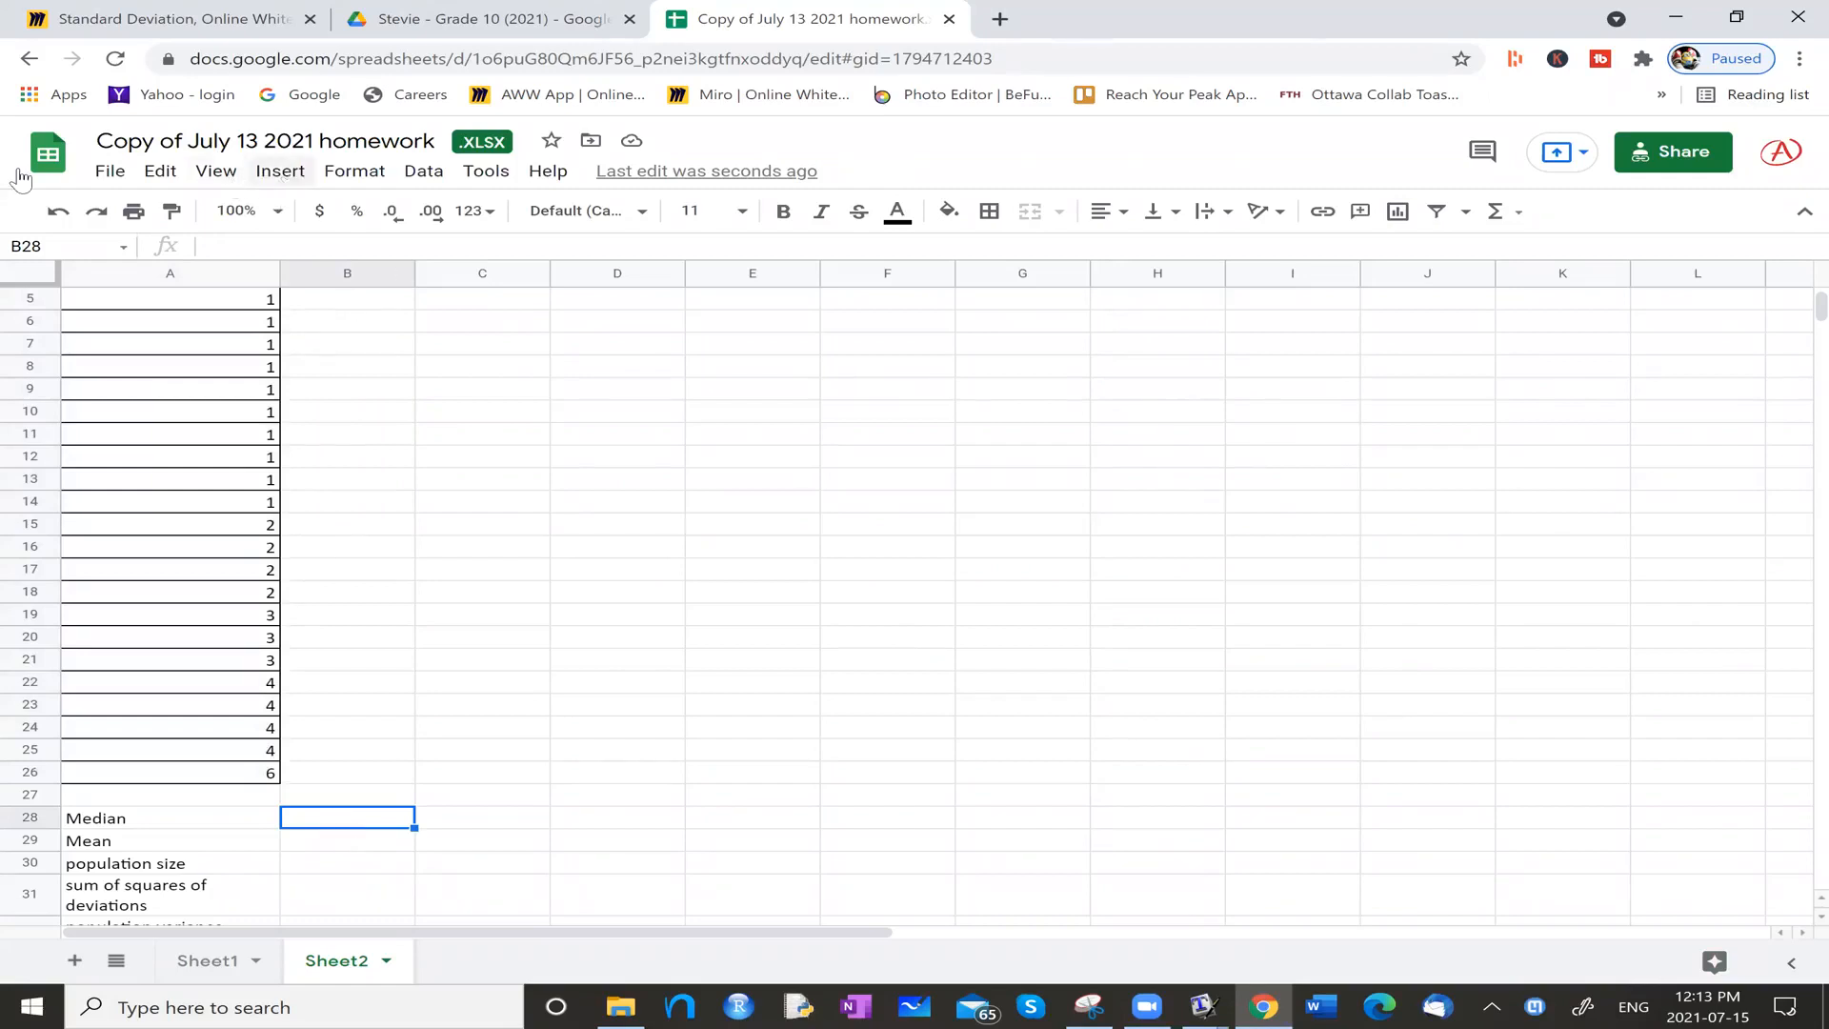
pyautogui.click(280, 171)
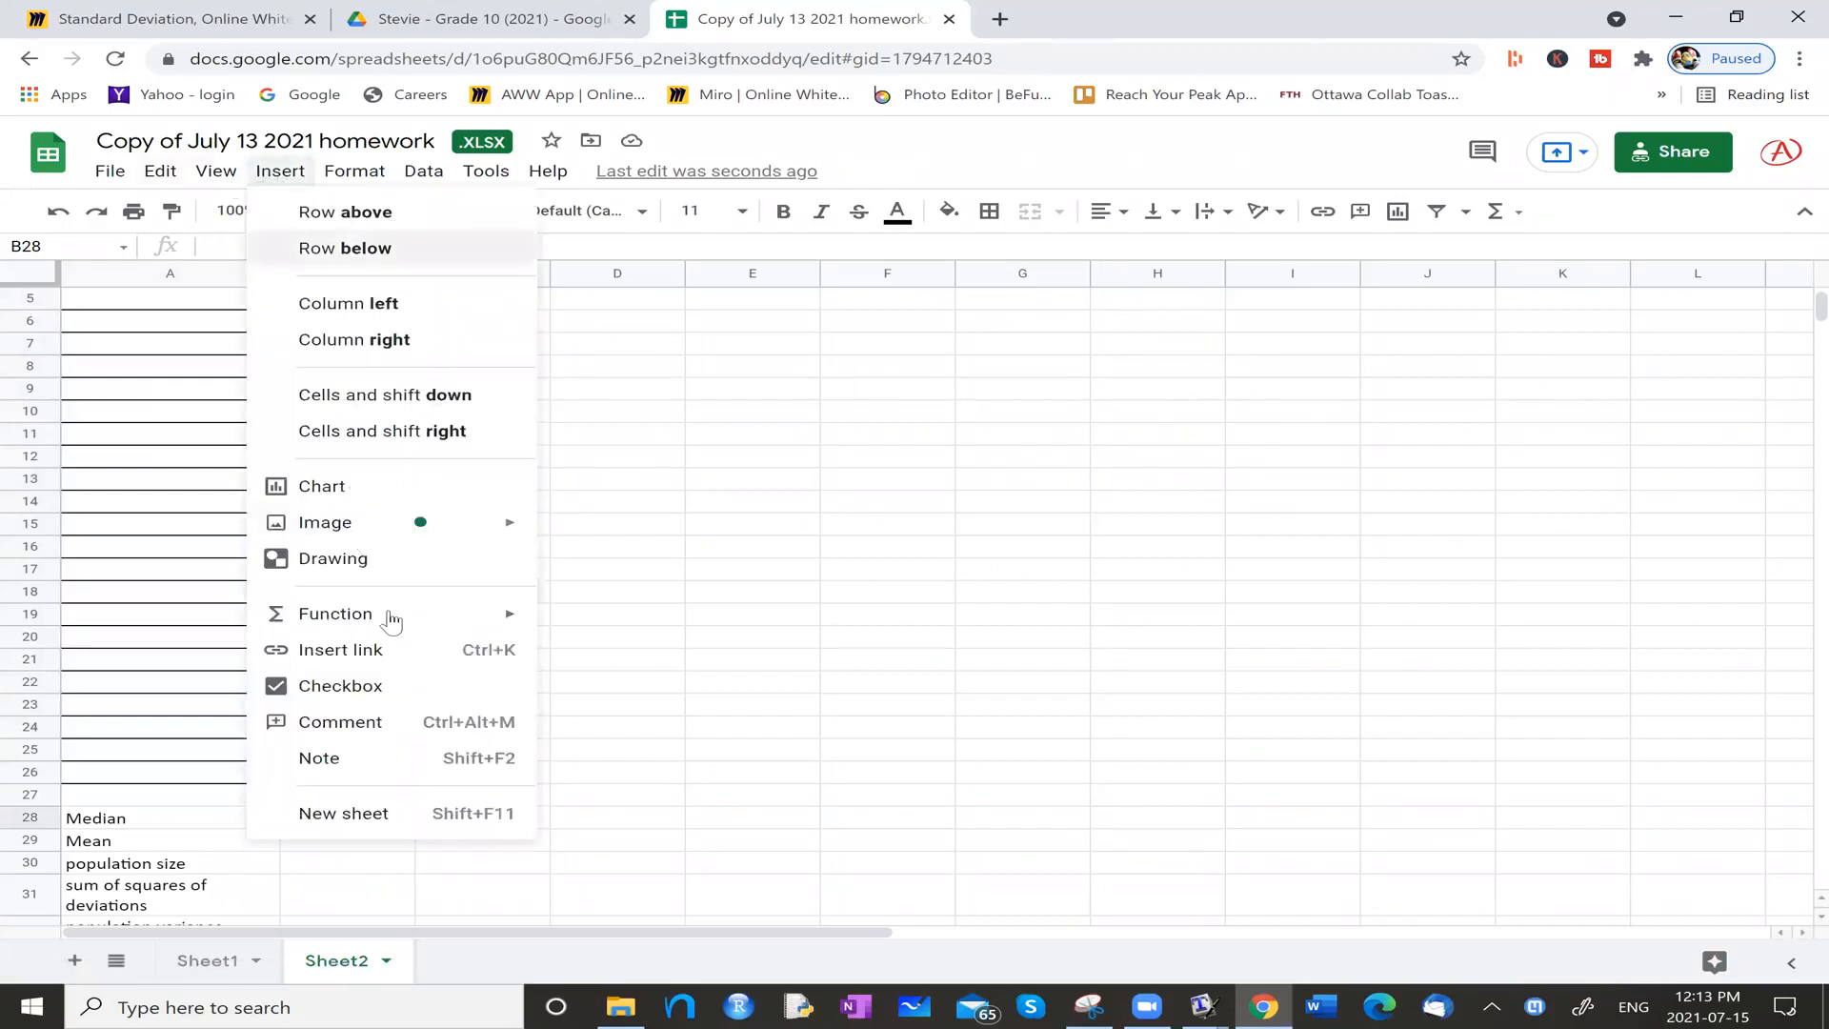
pyautogui.moveTo(391, 621)
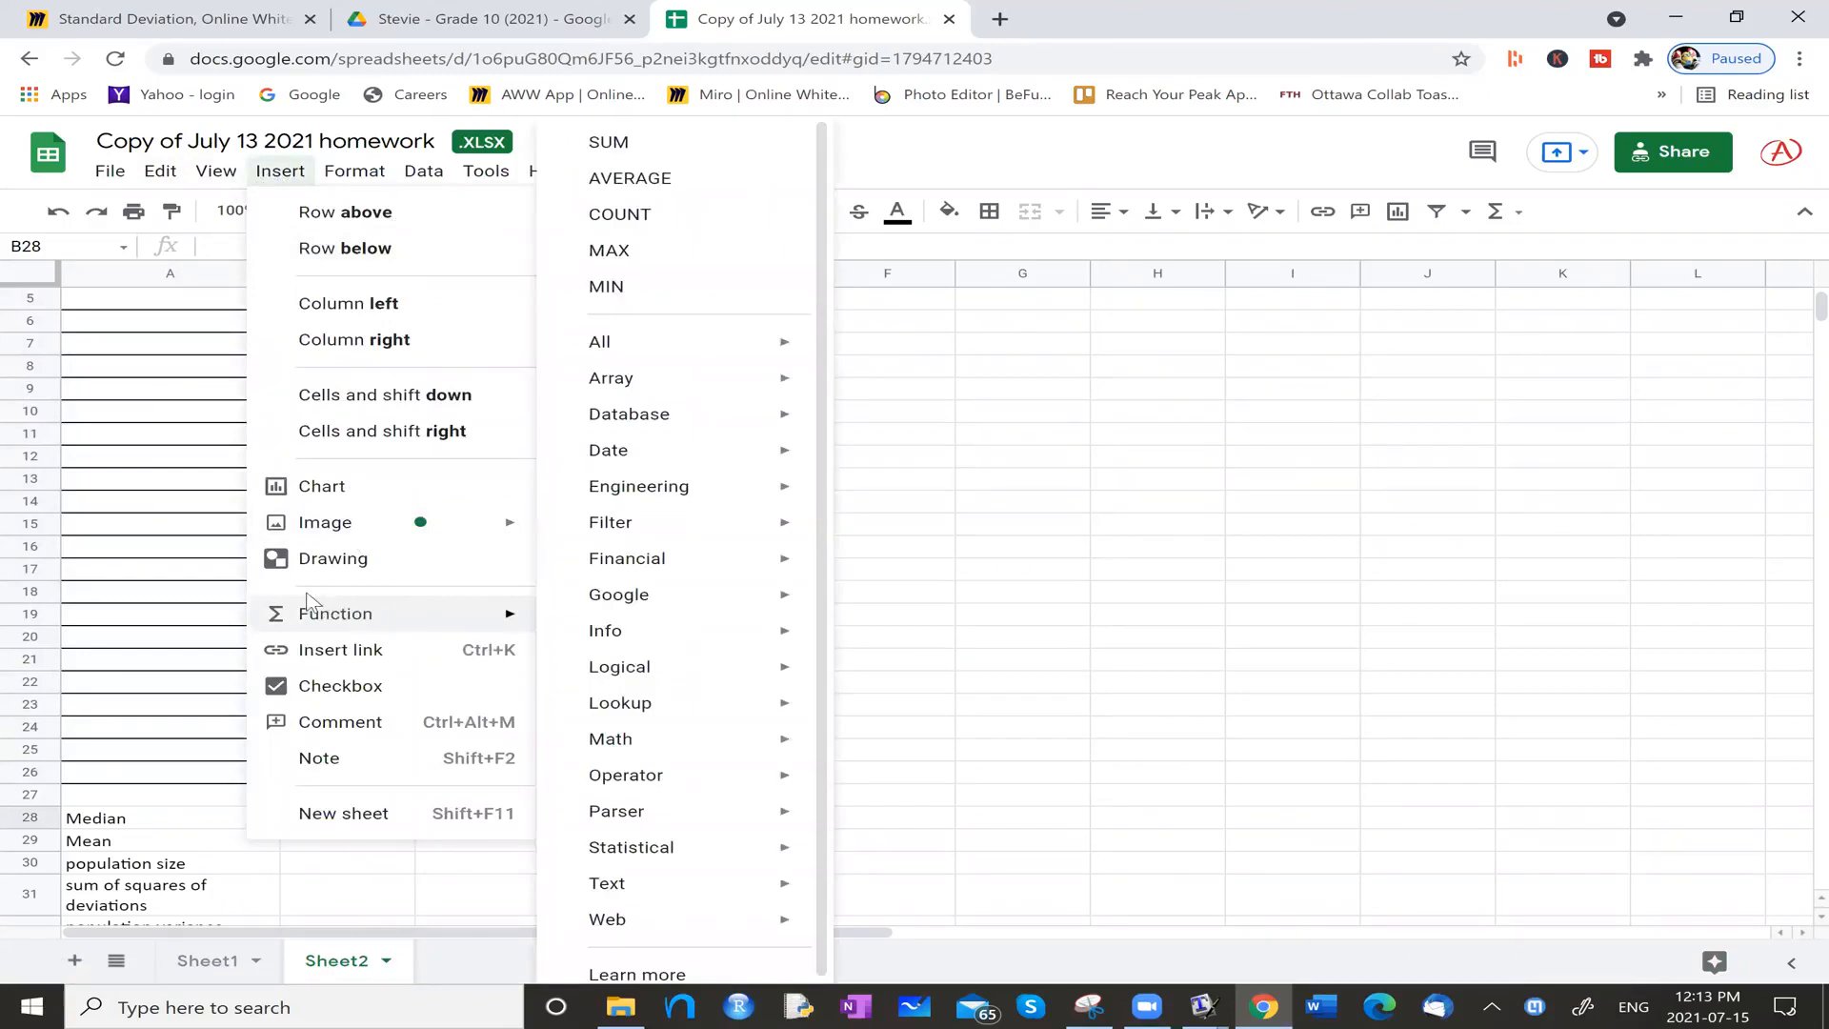
pyautogui.moveTo(506, 612)
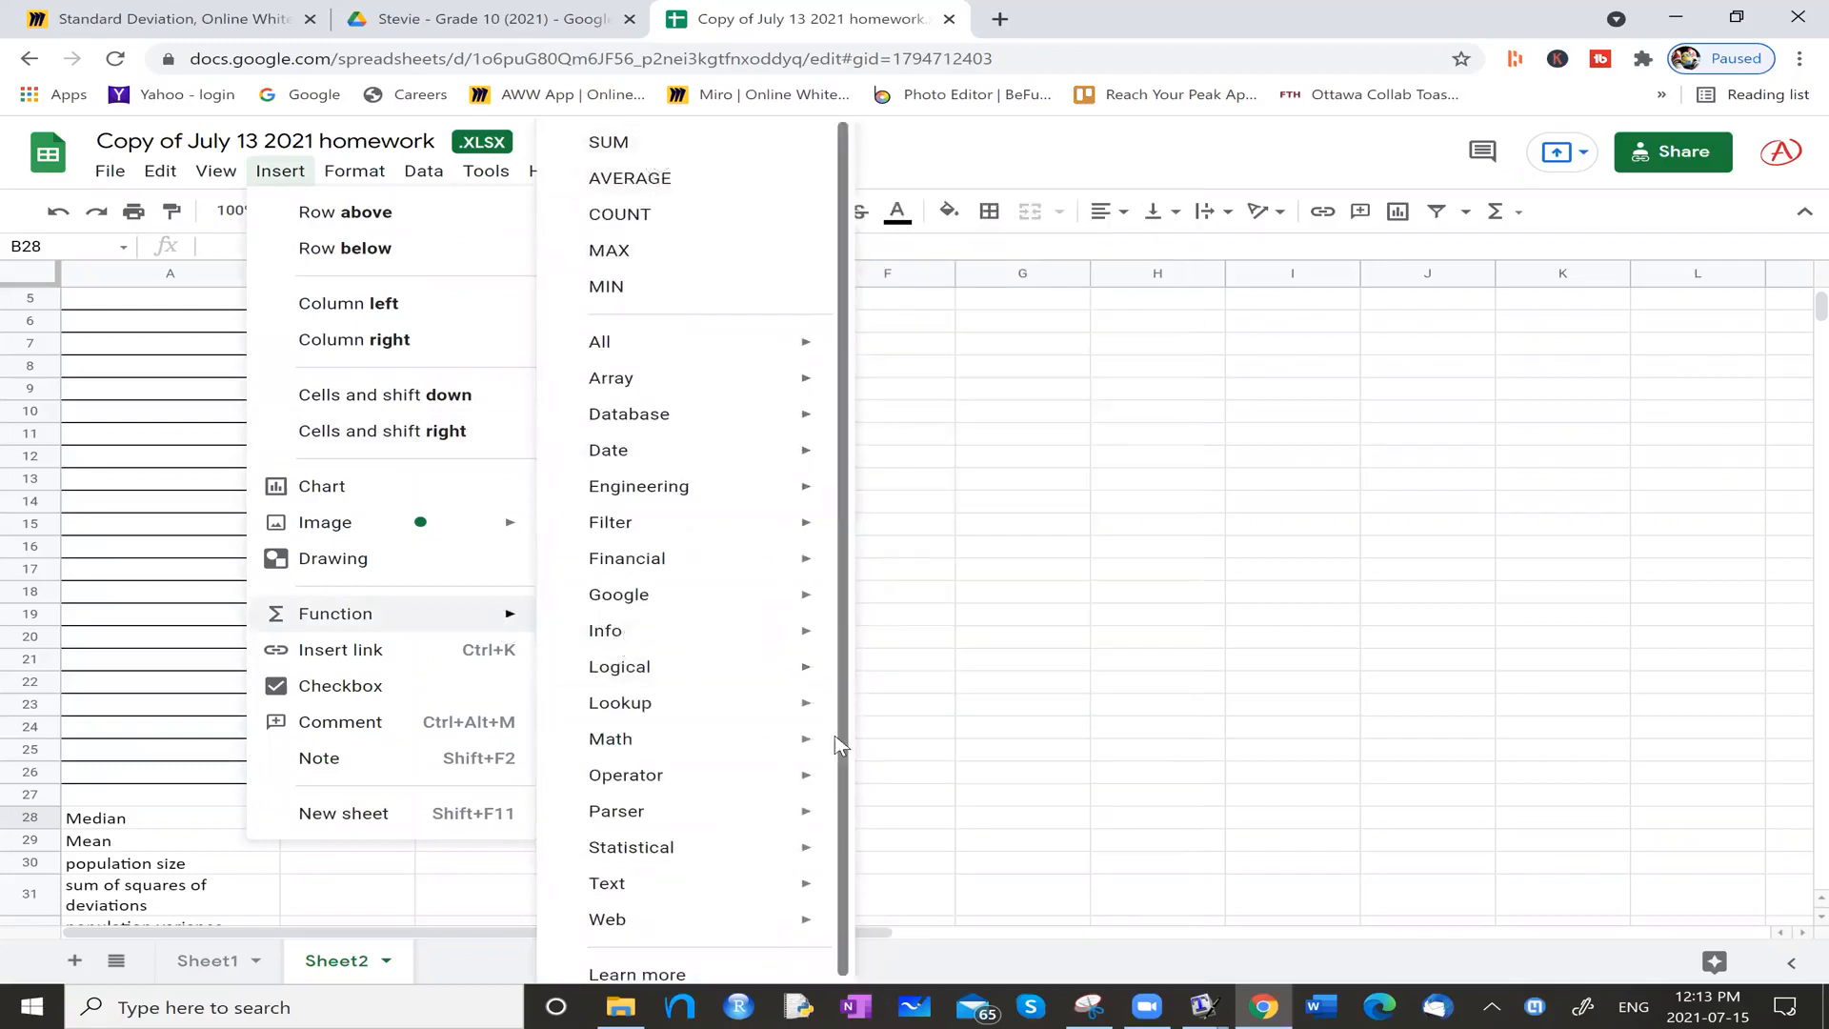
pyautogui.moveTo(808, 851)
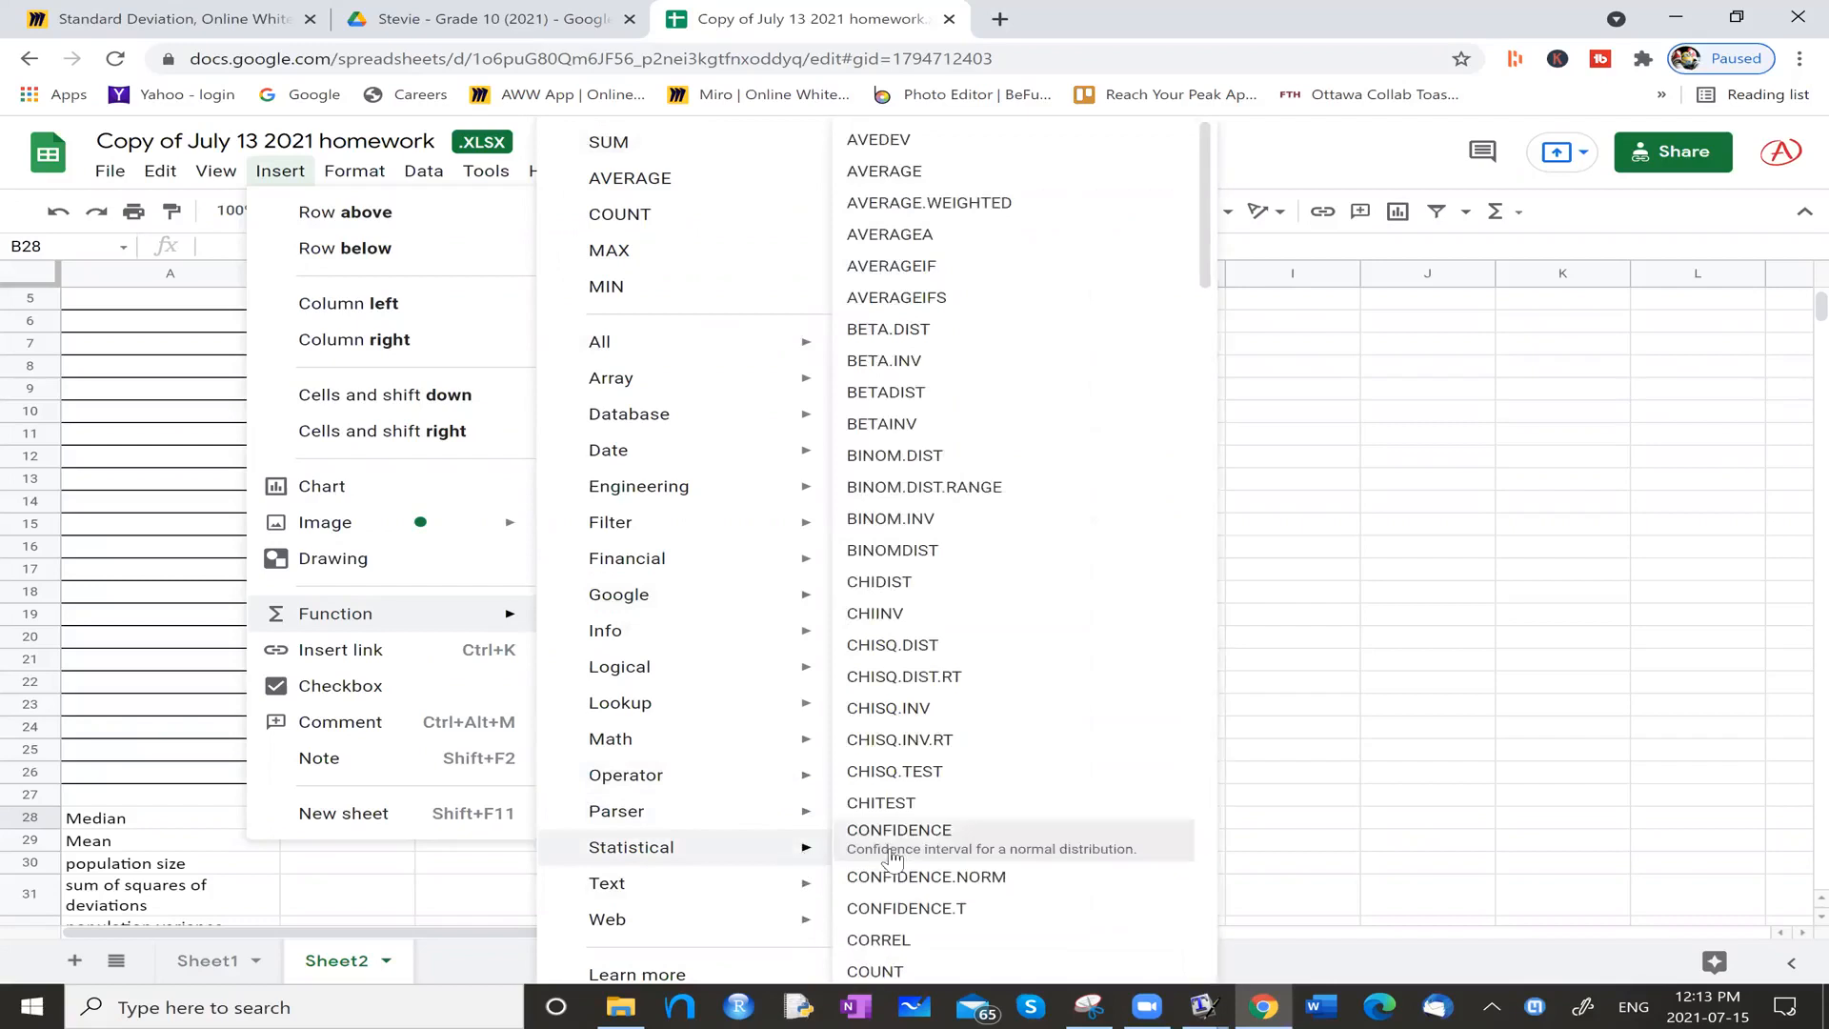
pyautogui.scroll(-7, 893, 857)
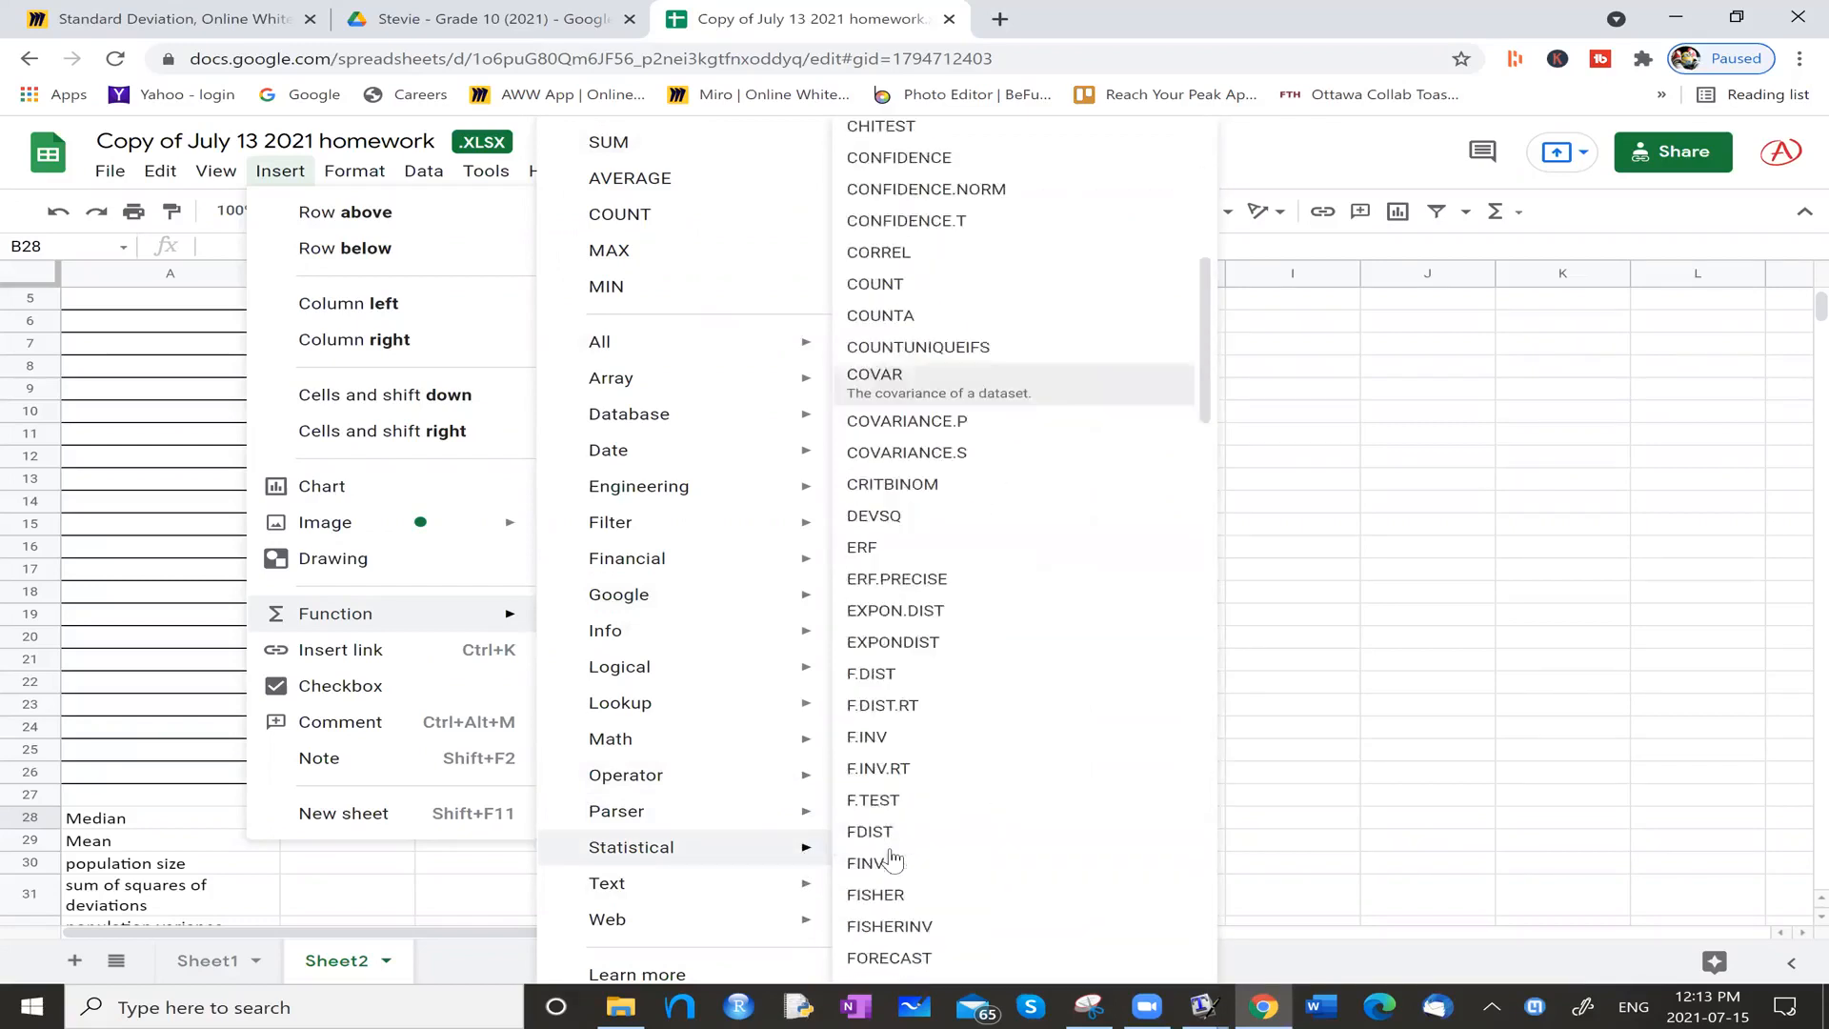
pyautogui.scroll(-7, 892, 858)
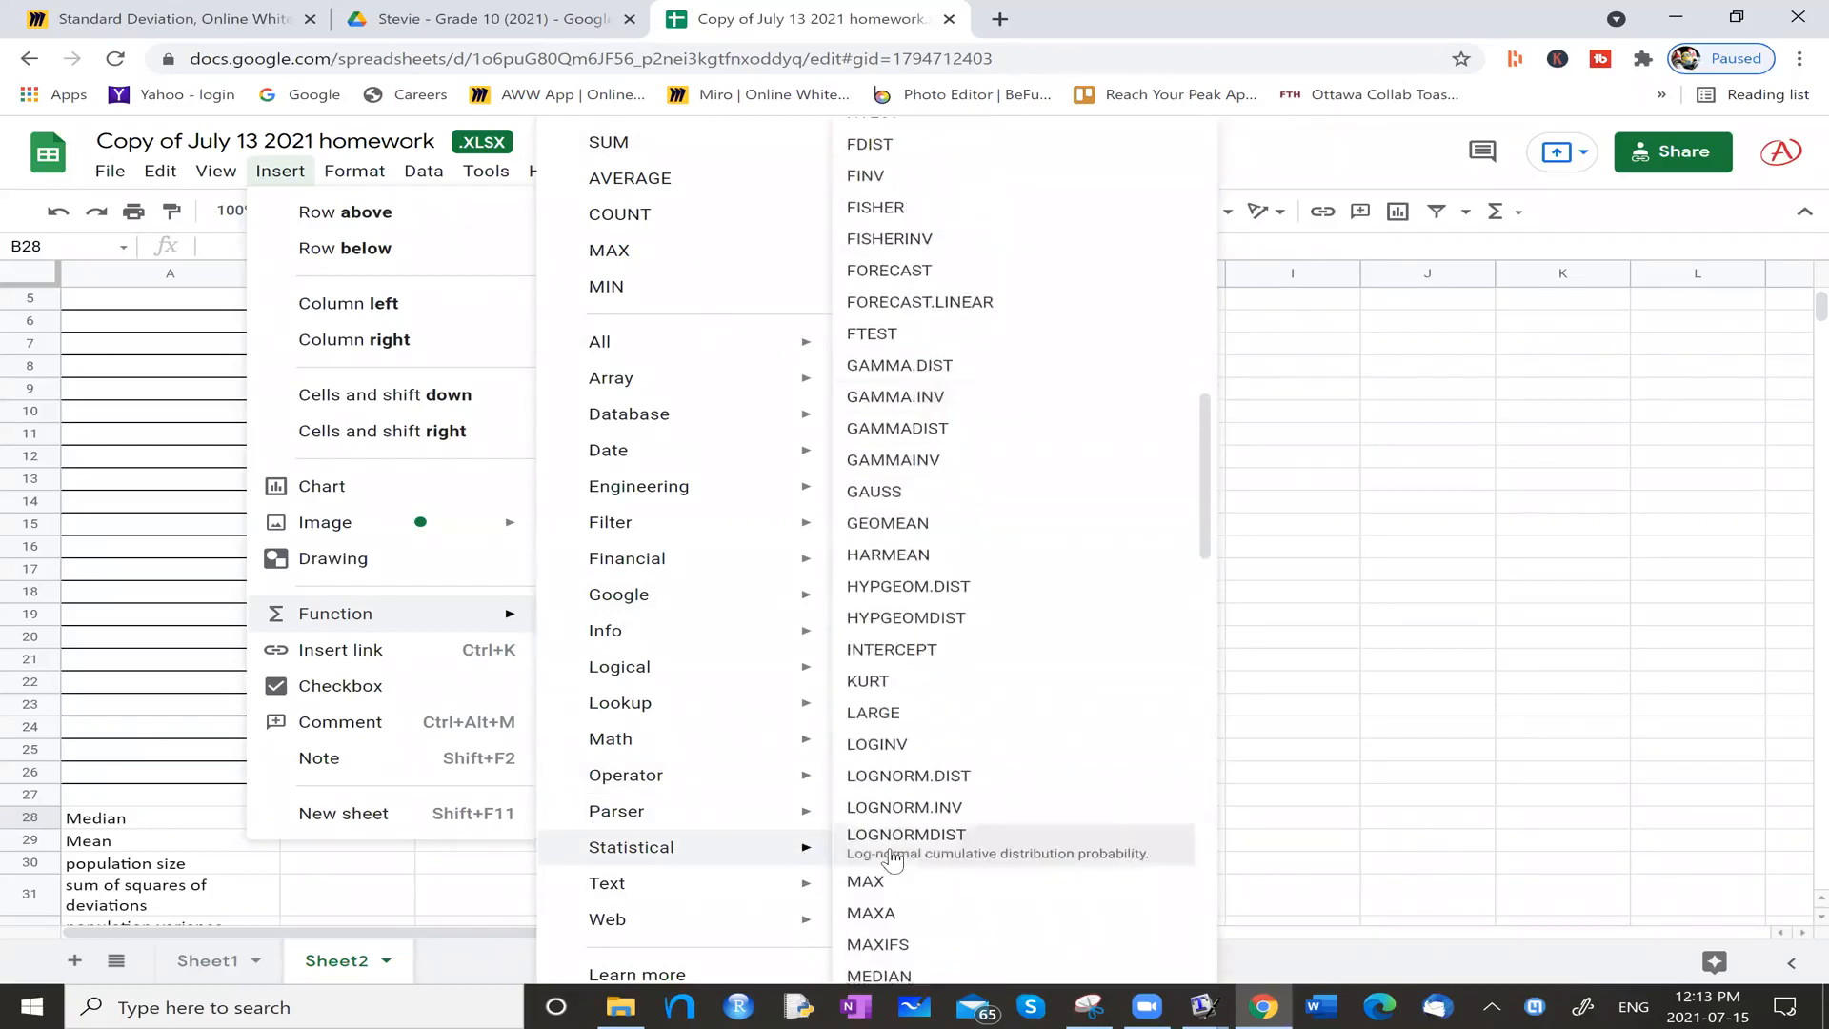
pyautogui.scroll(-2, 893, 860)
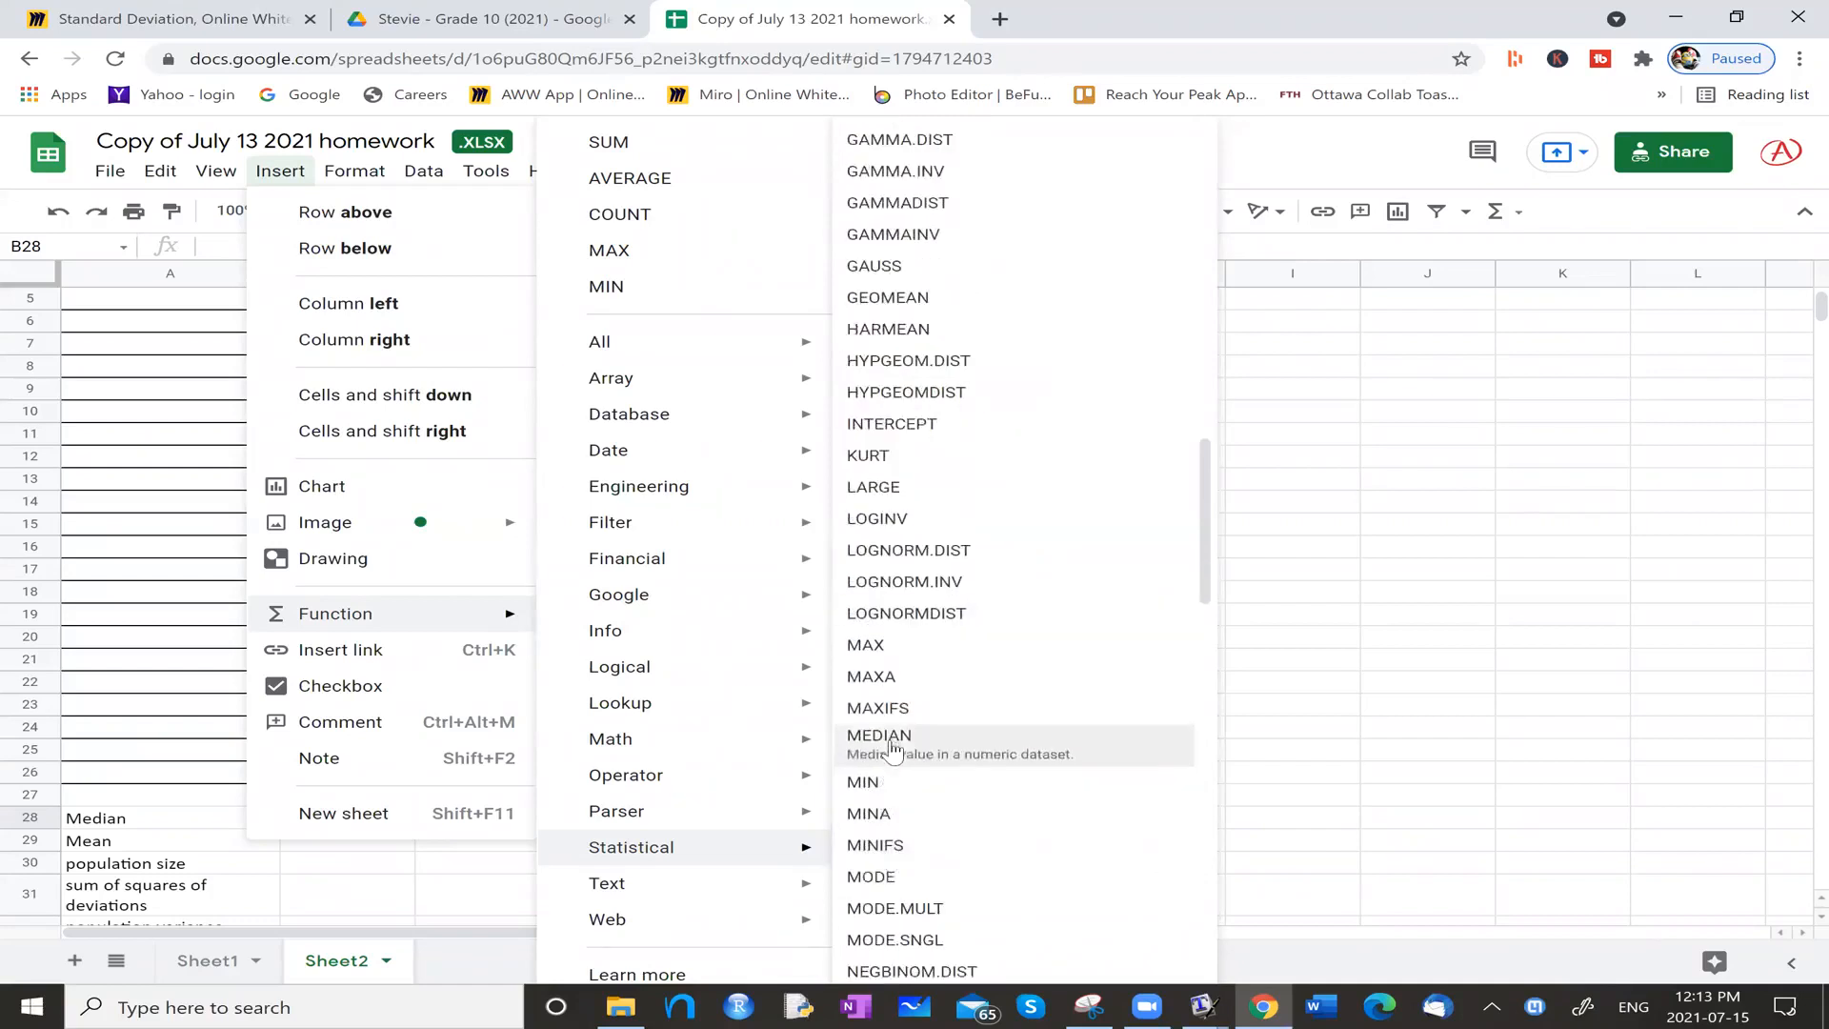
pyautogui.click(1098, 758)
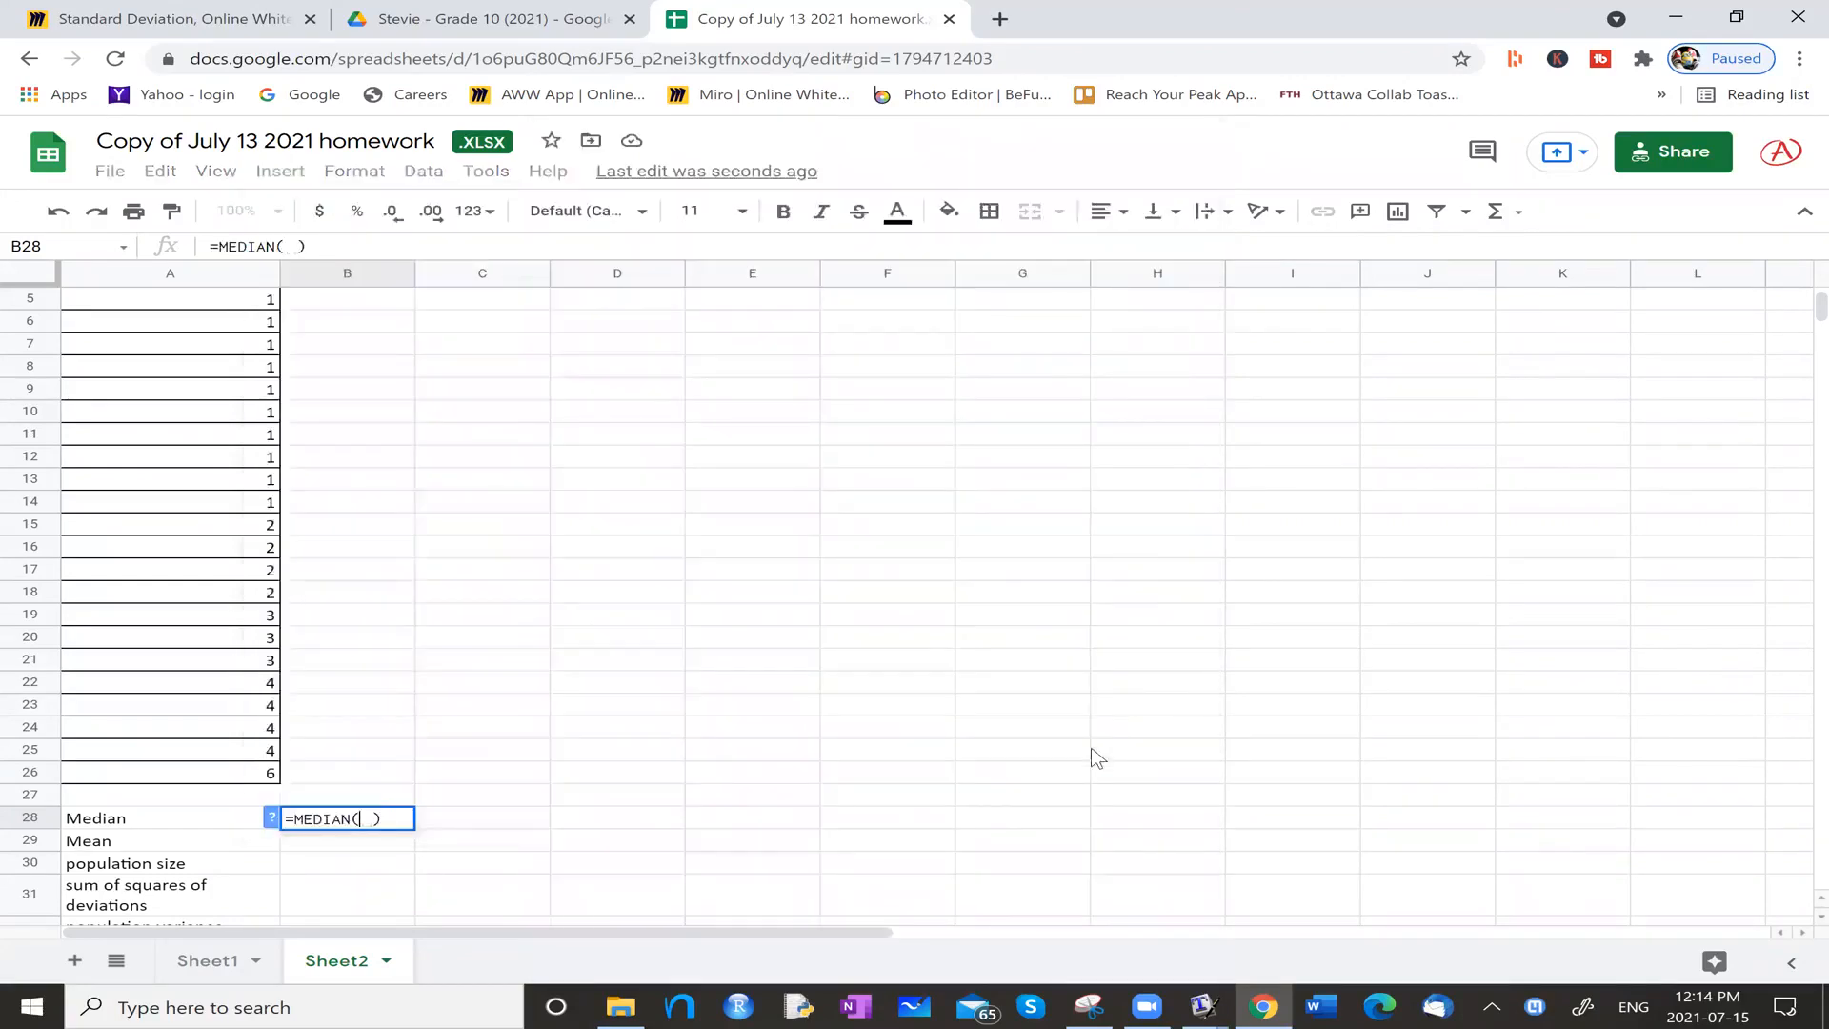
# Step: Complete the median formula in B28 with the range a2:a26
pyautogui.write('a2')
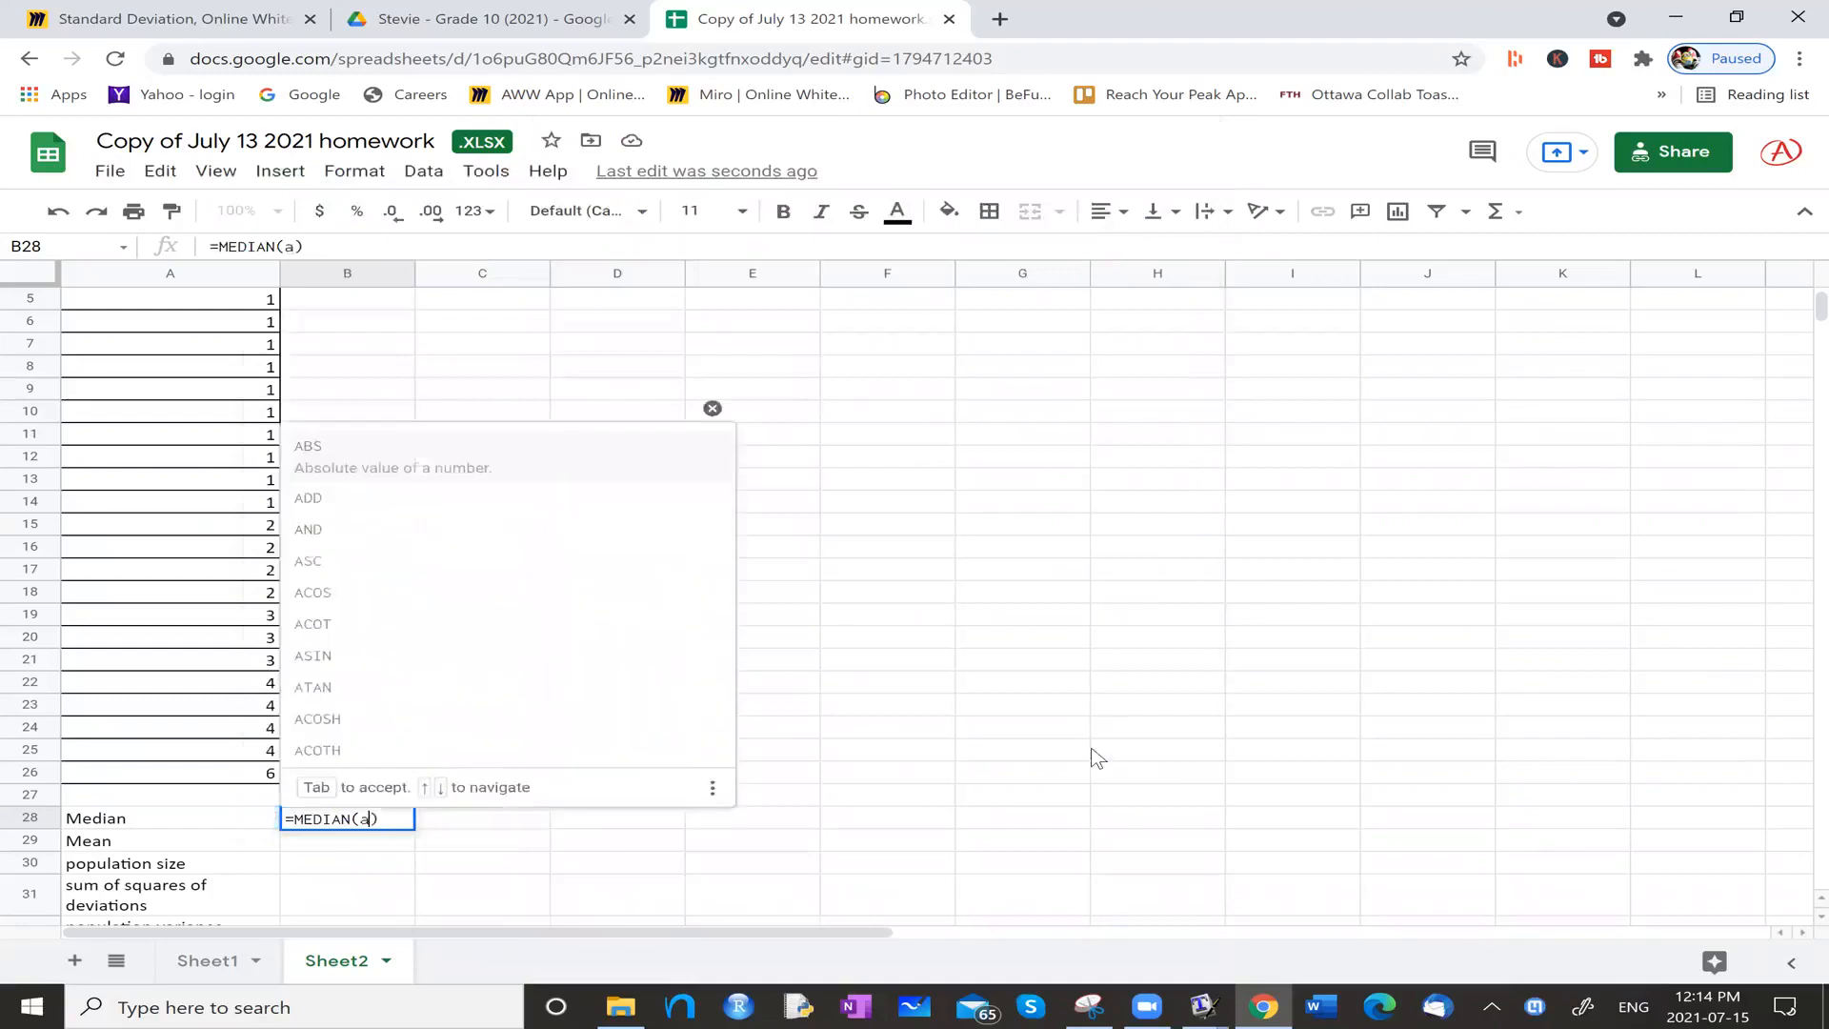
pyautogui.write(':')
pyautogui.write('a26')
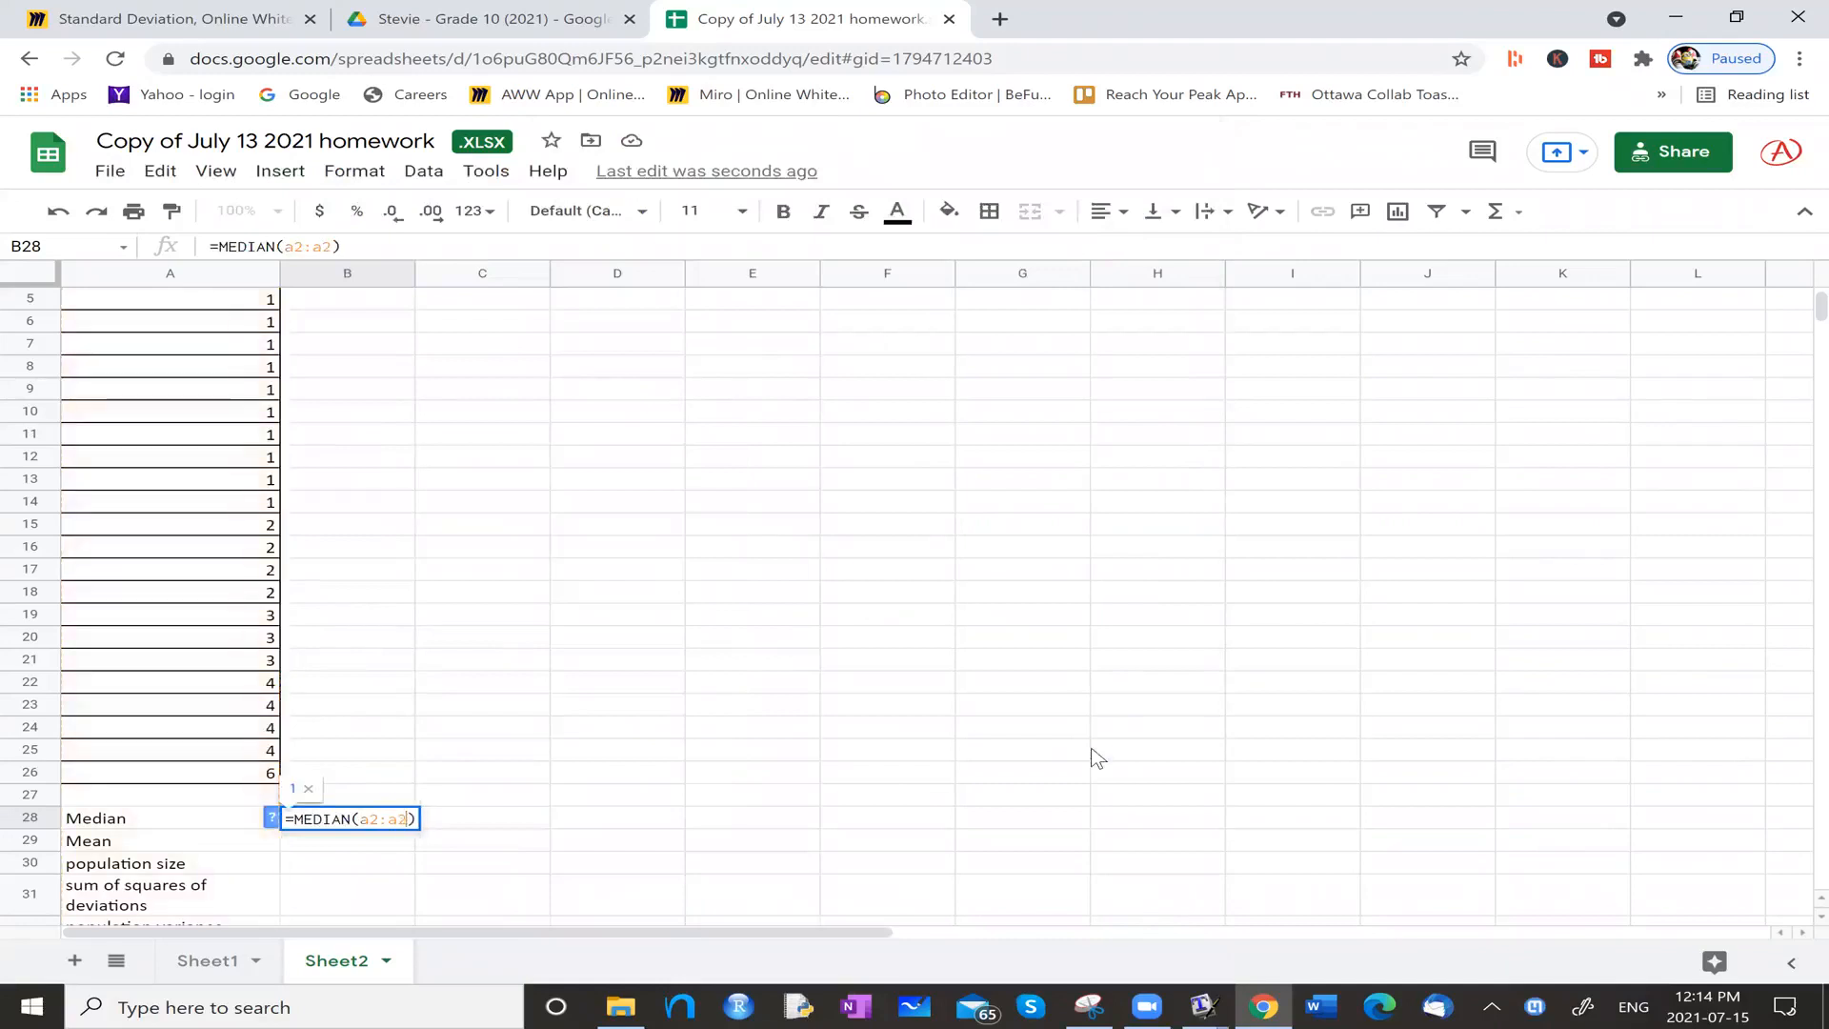
pyautogui.press('Return')
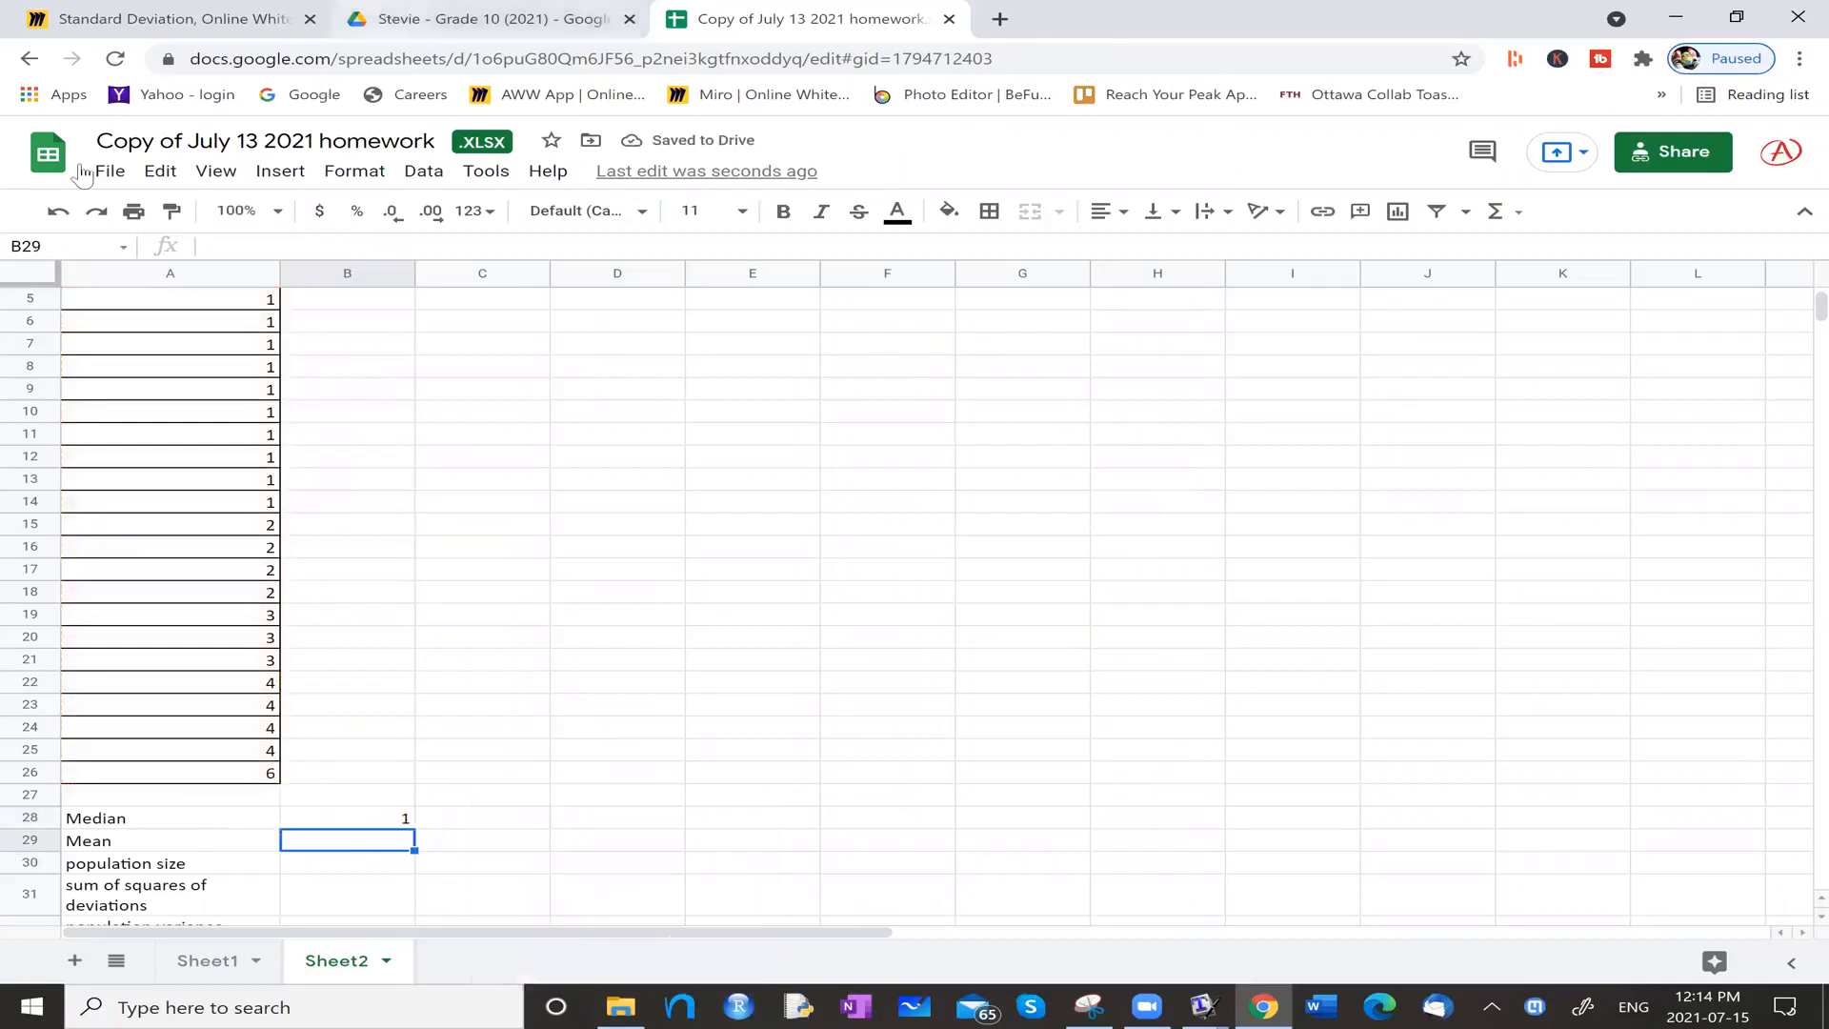
# Step: Calculate the mean in B29 with the statistical AVERAGE function over the range a2:a26
pyautogui.click(284, 173)
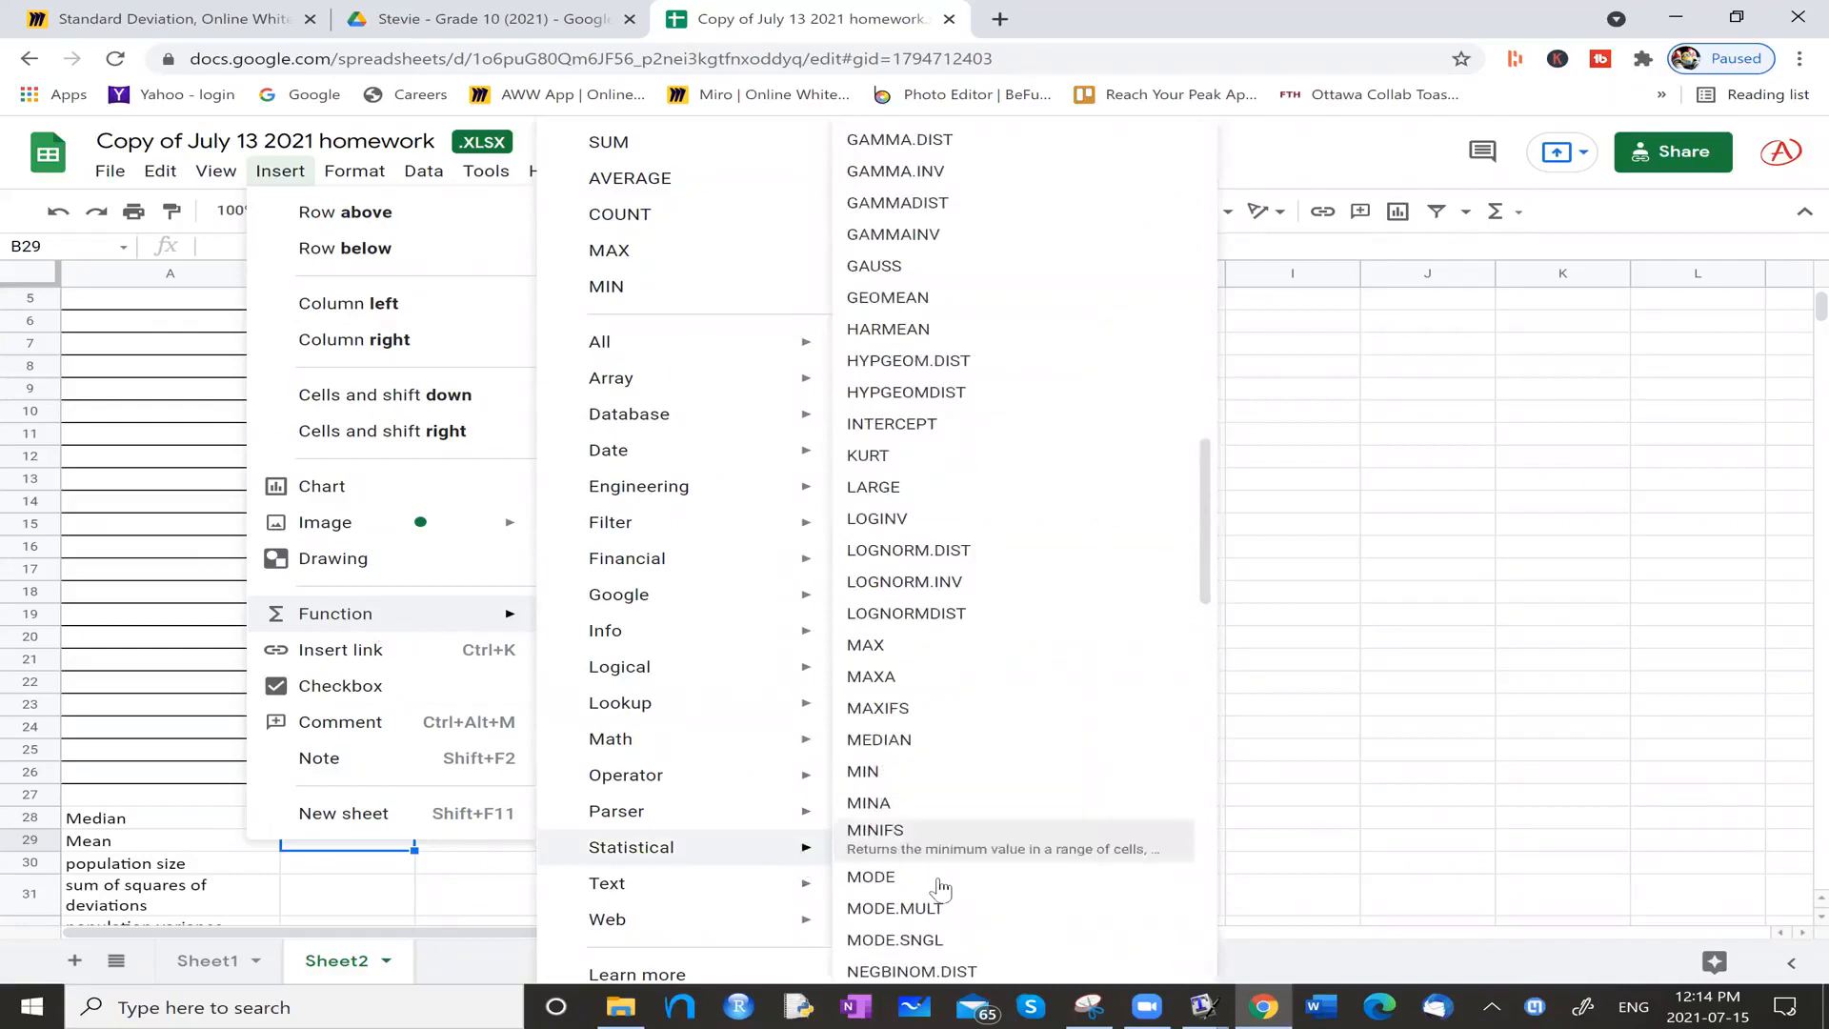
pyautogui.scroll(15, 988, 229)
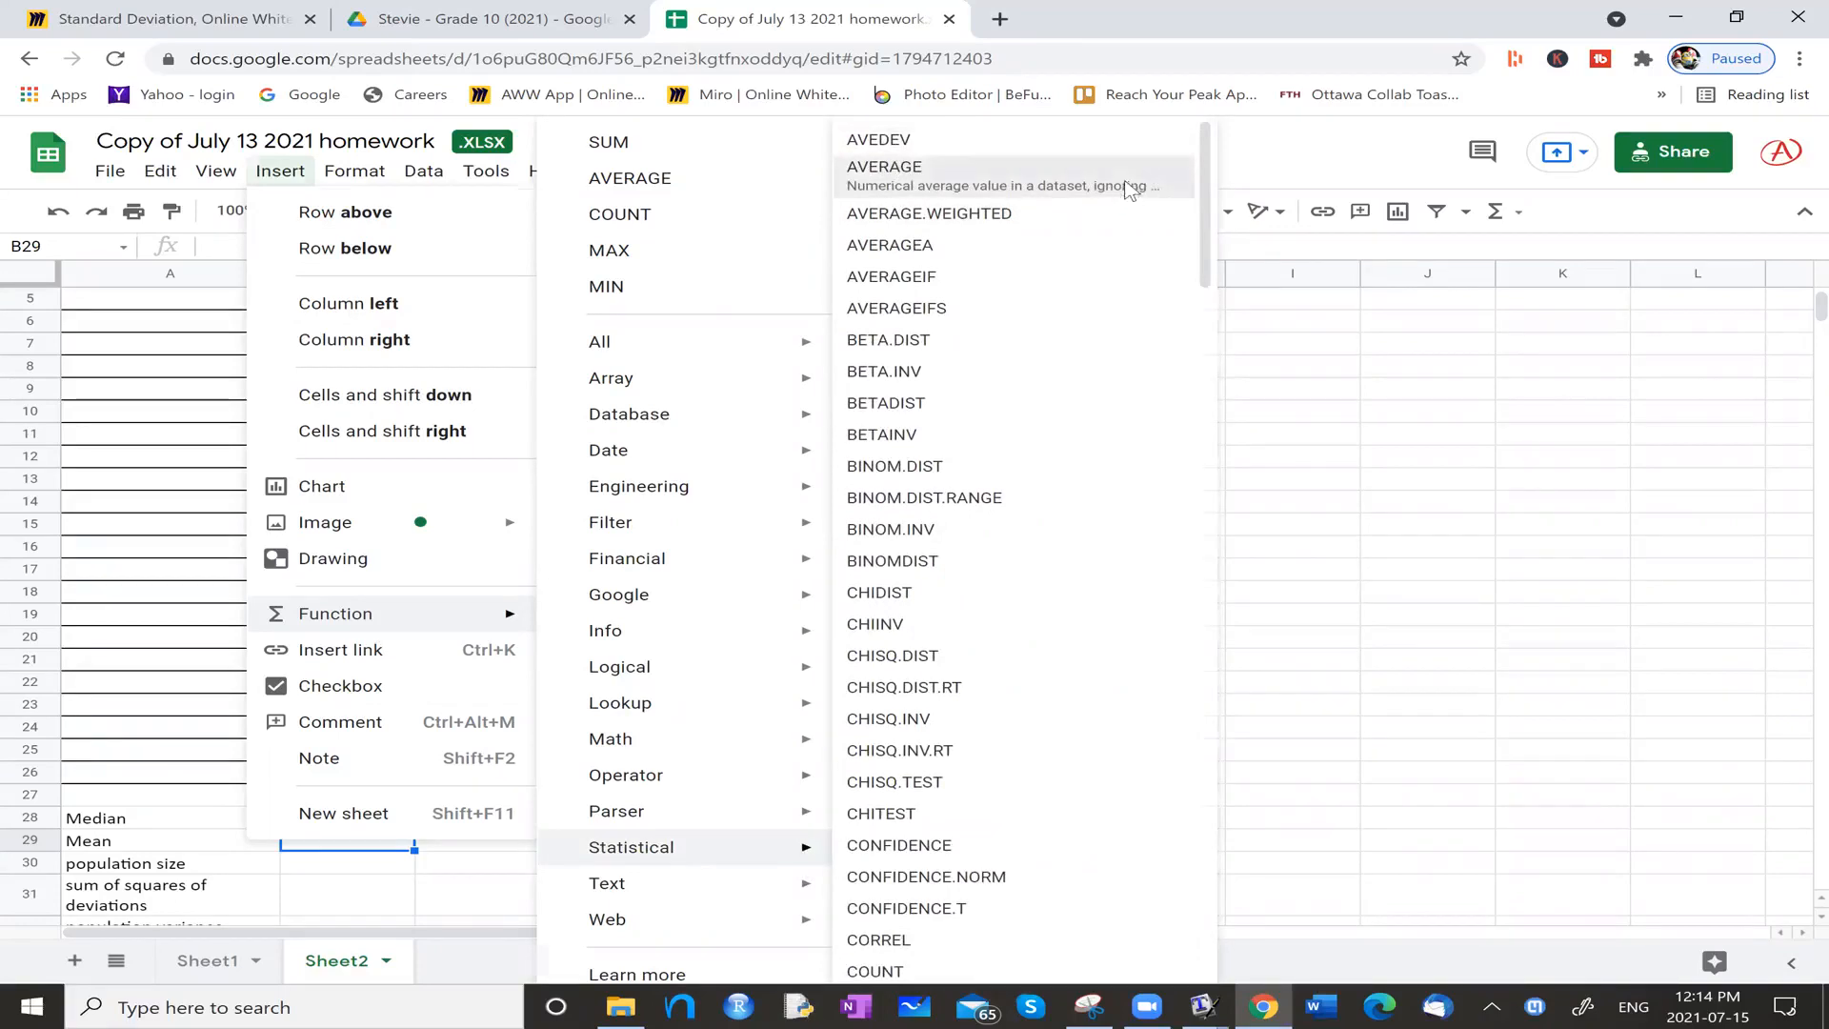
pyautogui.click(1128, 189)
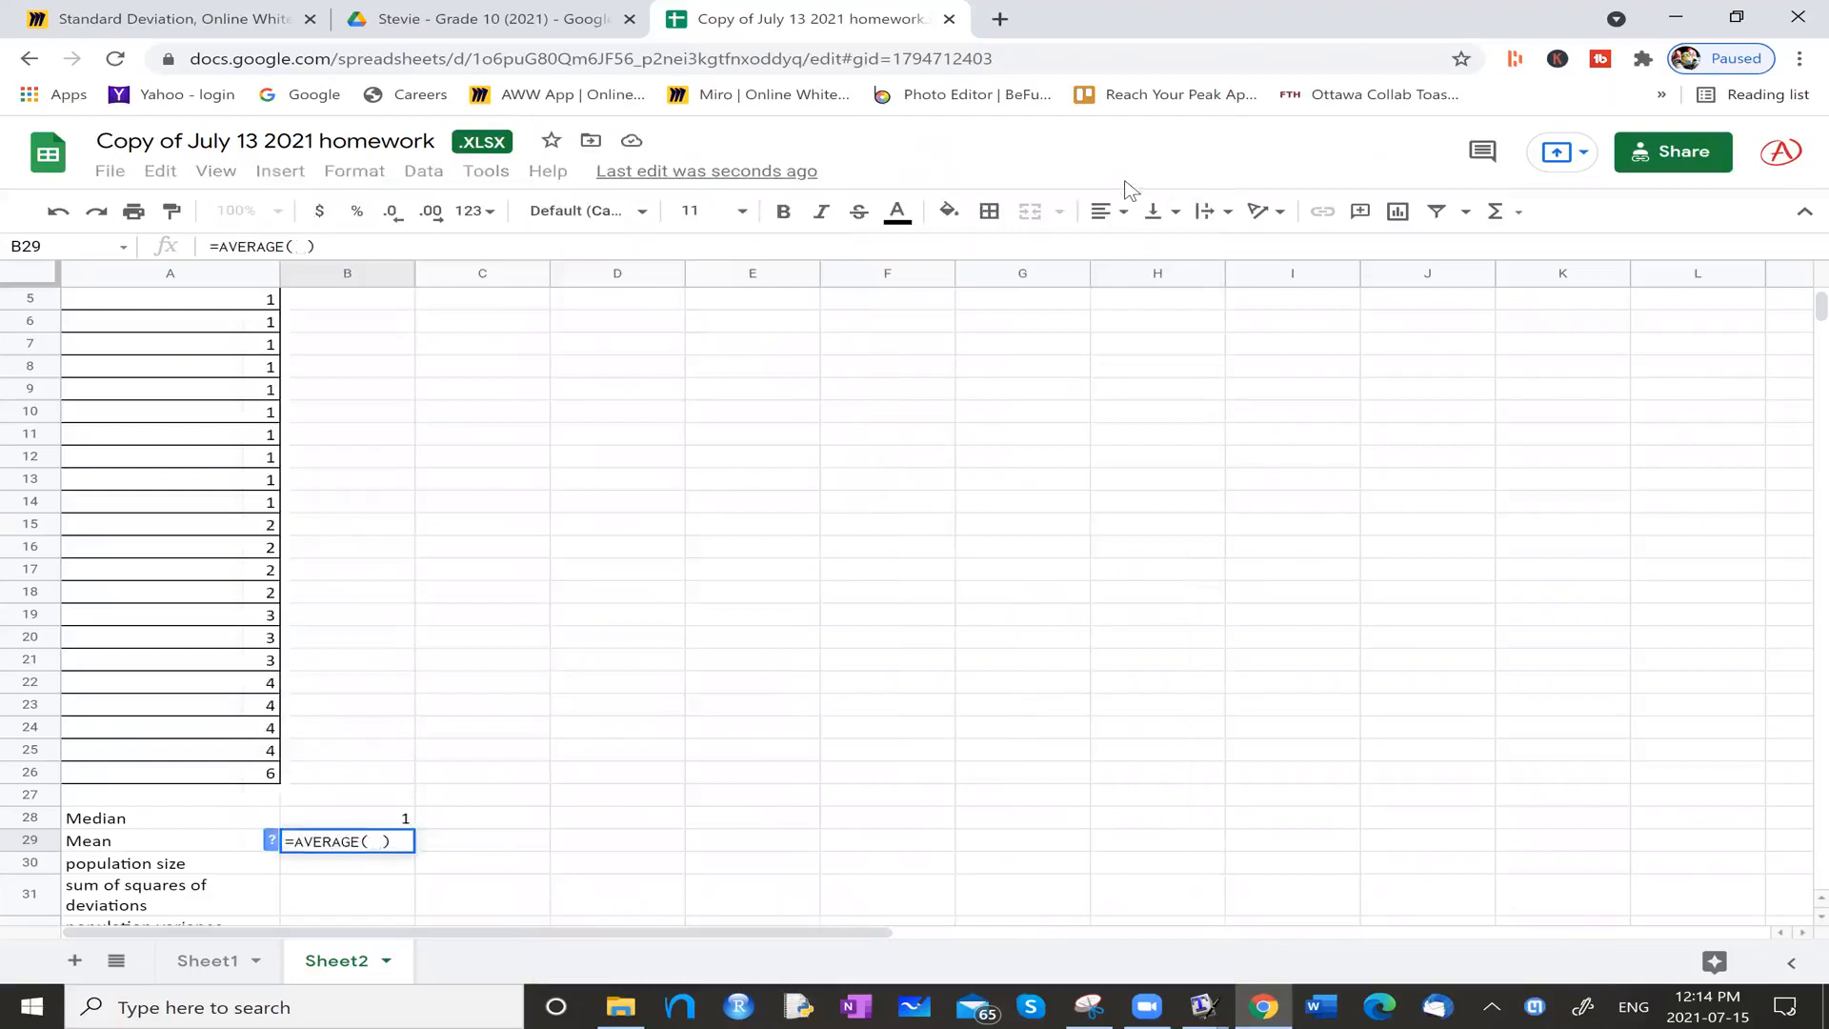
pyautogui.write('a')
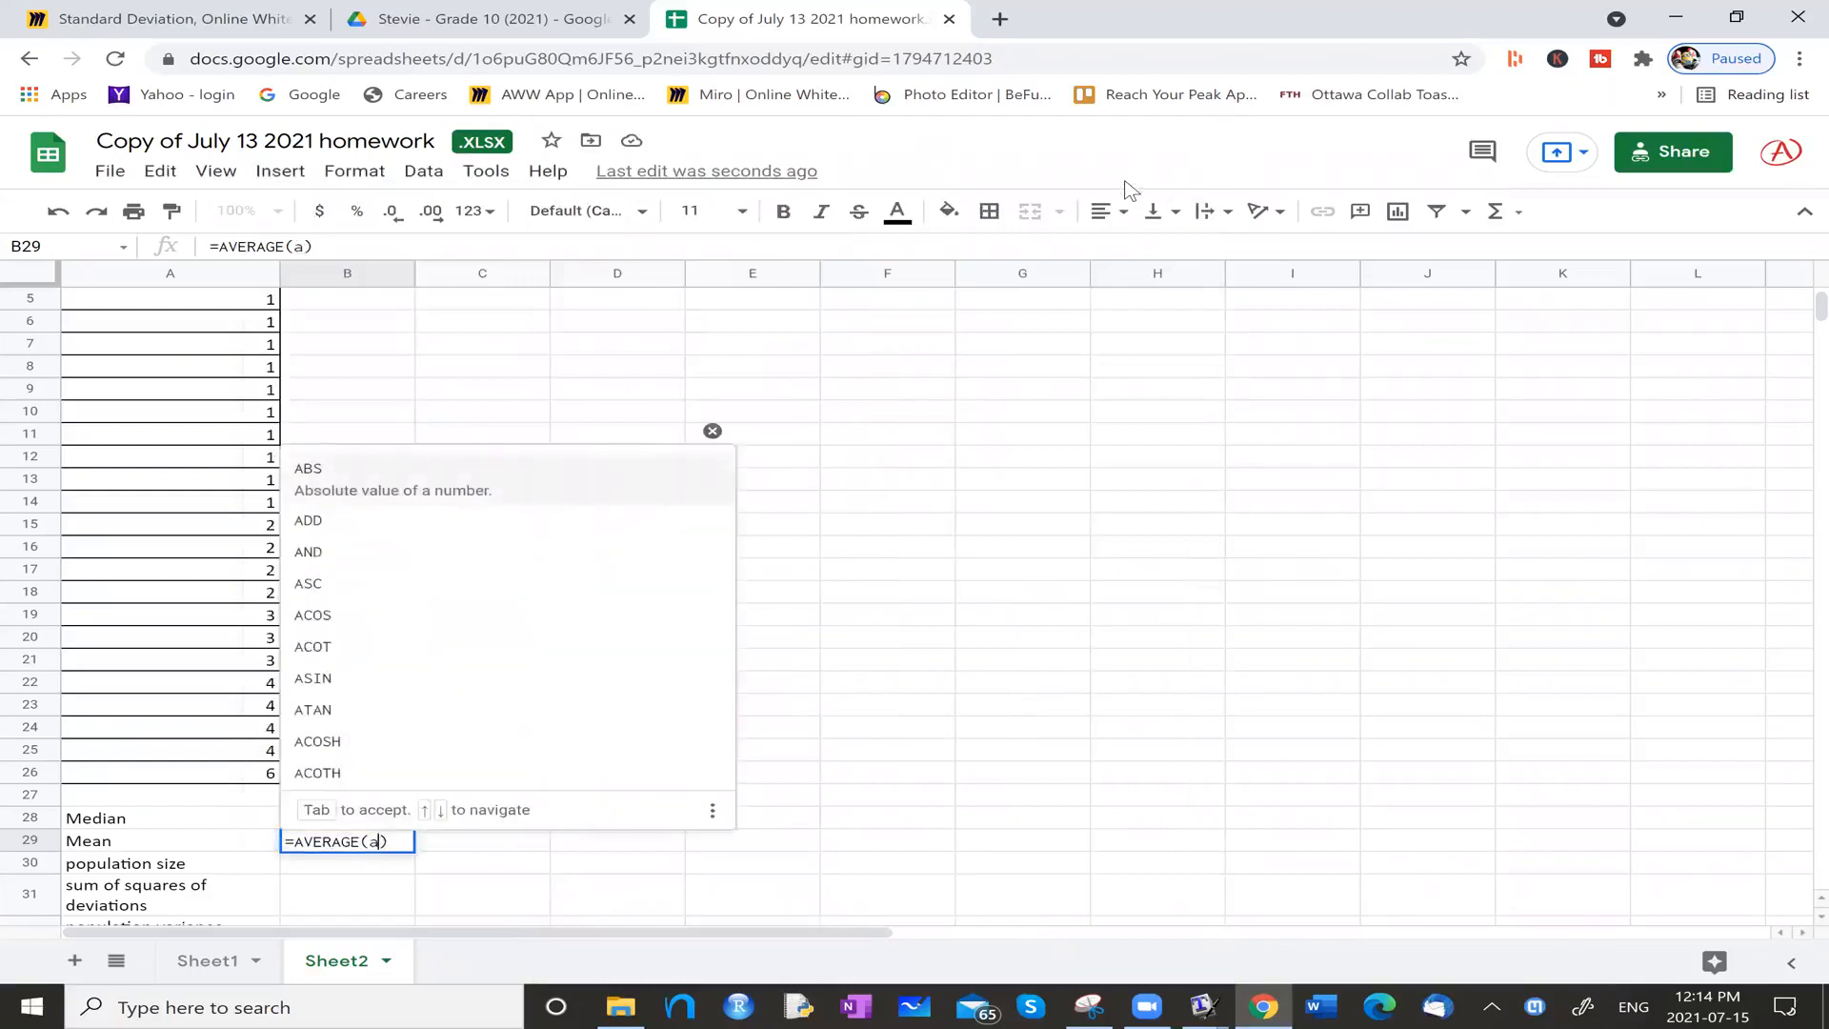
pyautogui.write('2')
pyautogui.write(':a26')
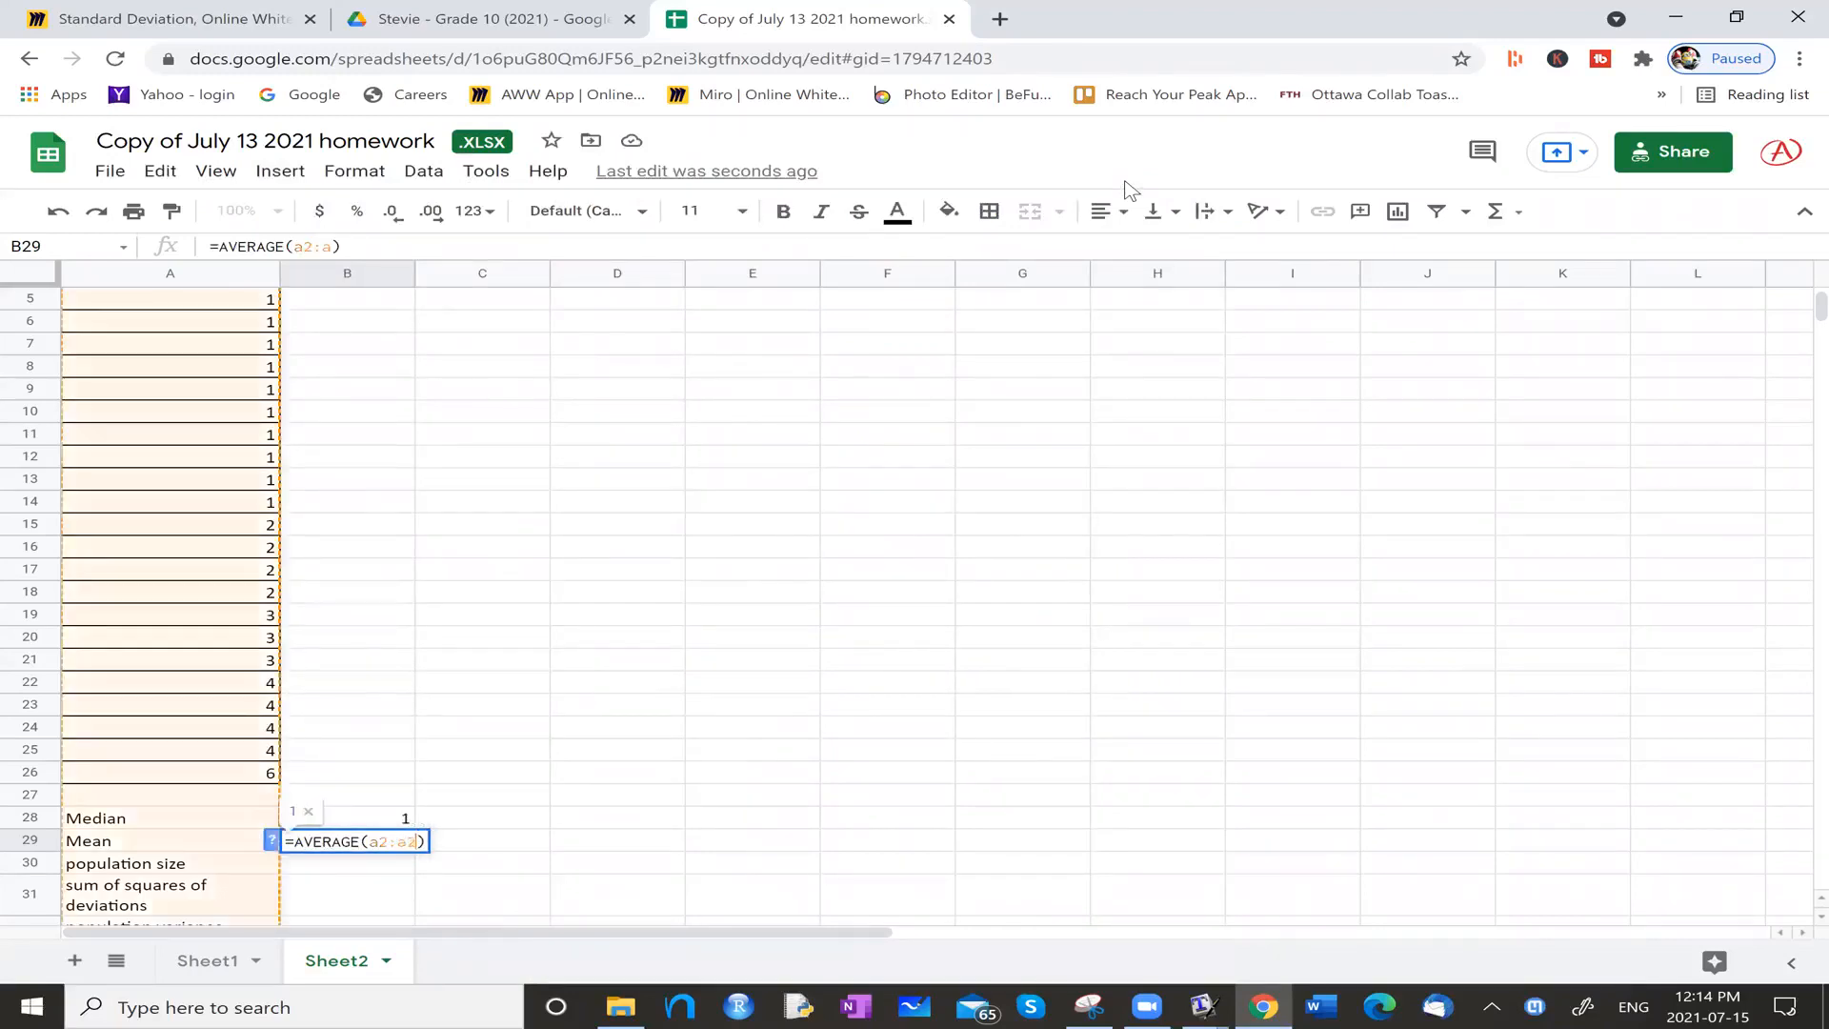
pyautogui.press('Return')
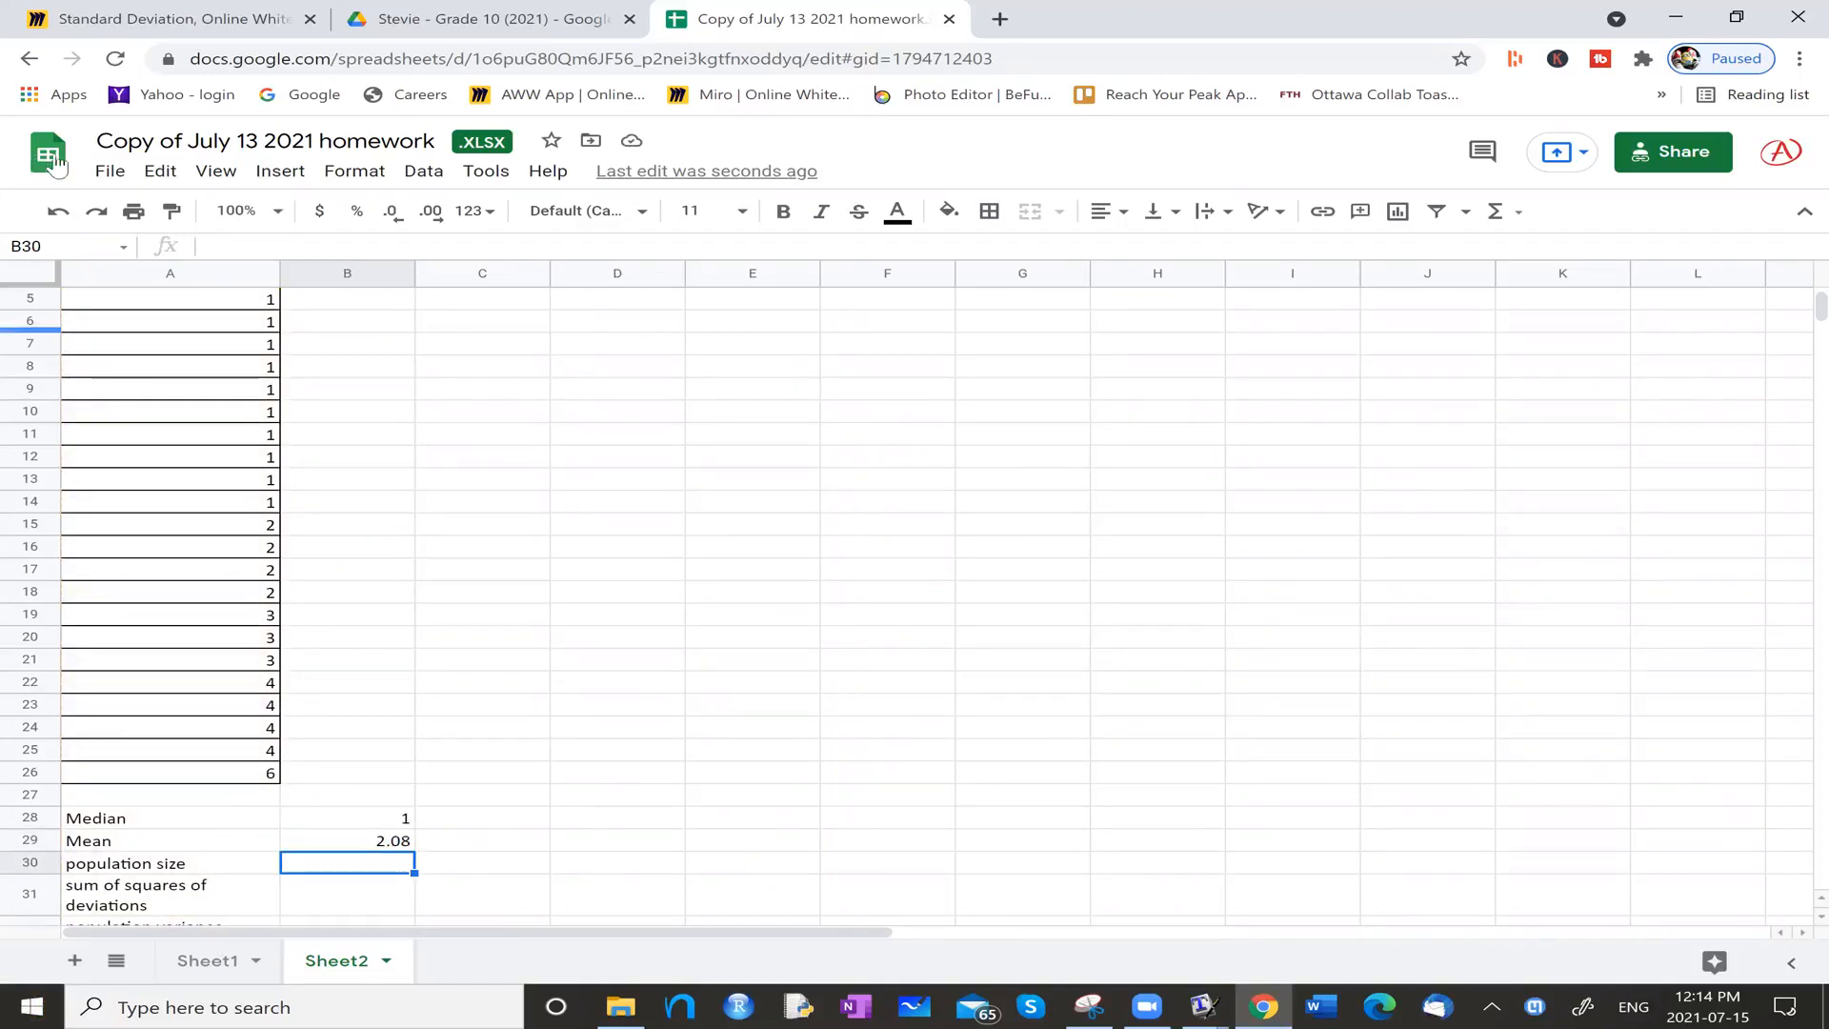
# Step: Calculate the population size in B30 with the COUNT function over the range a2:a26
pyautogui.click(282, 173)
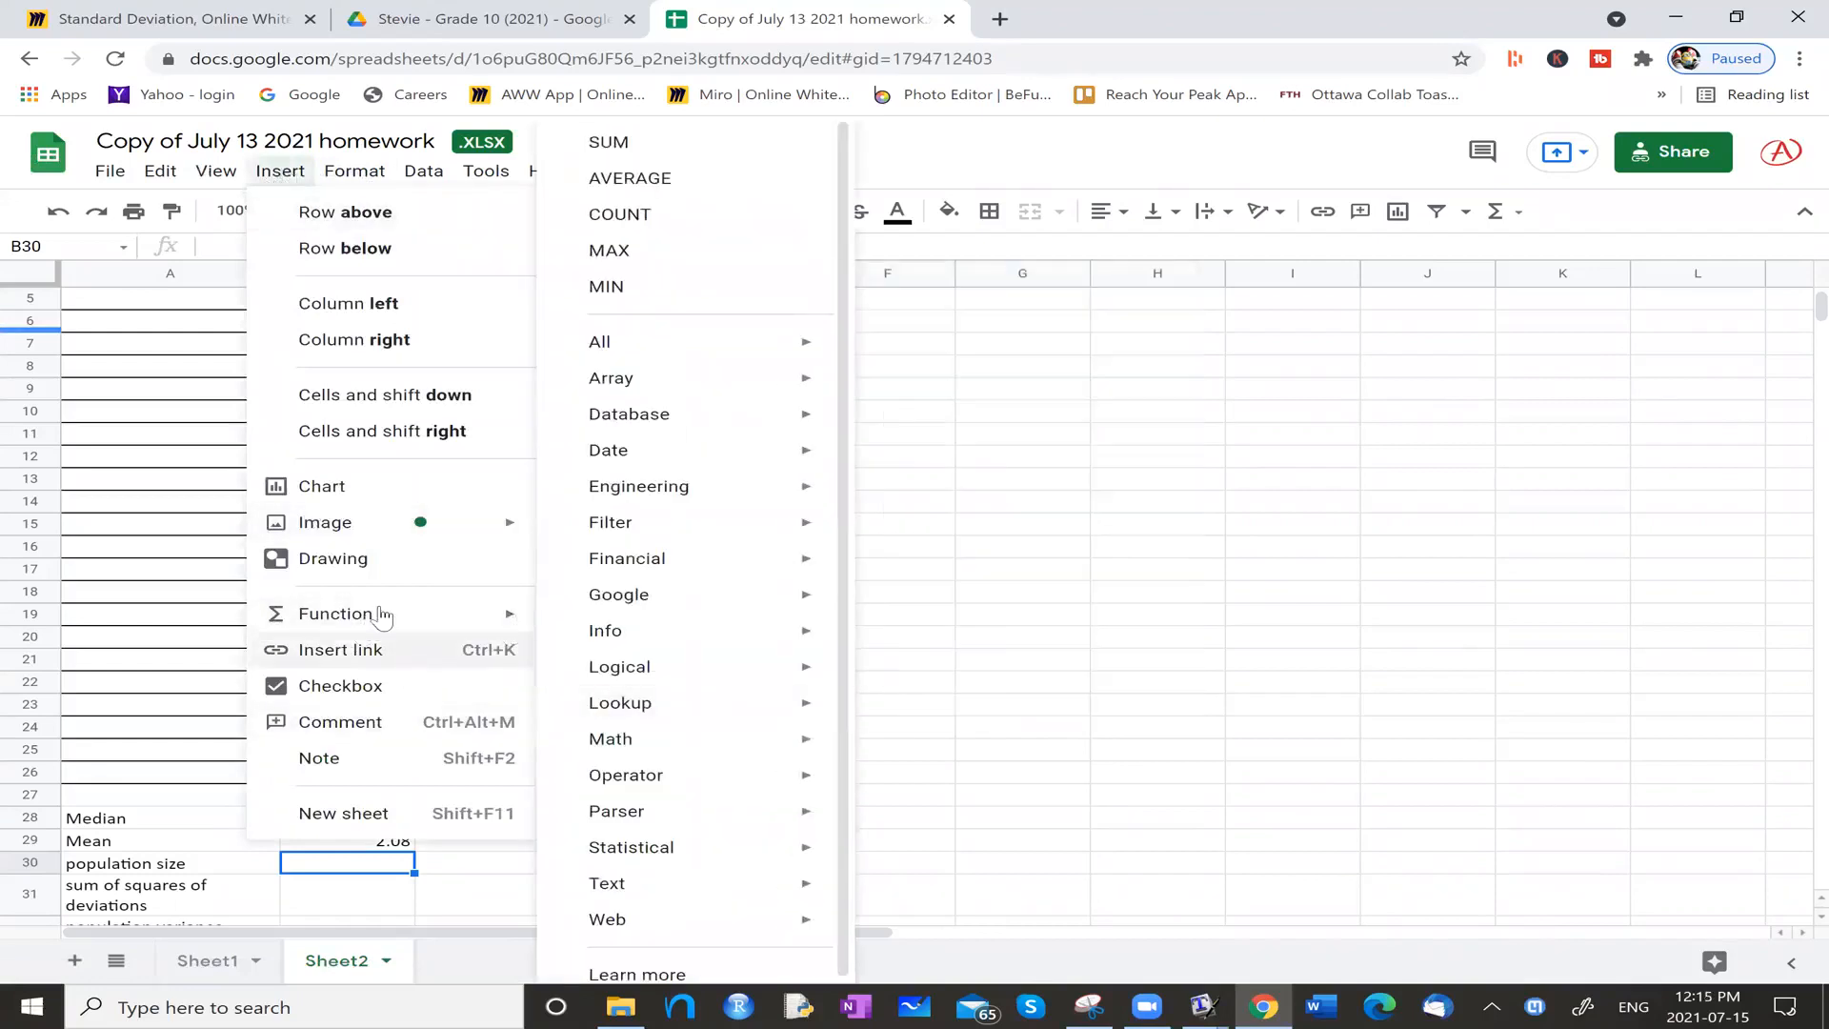
pyautogui.click(621, 216)
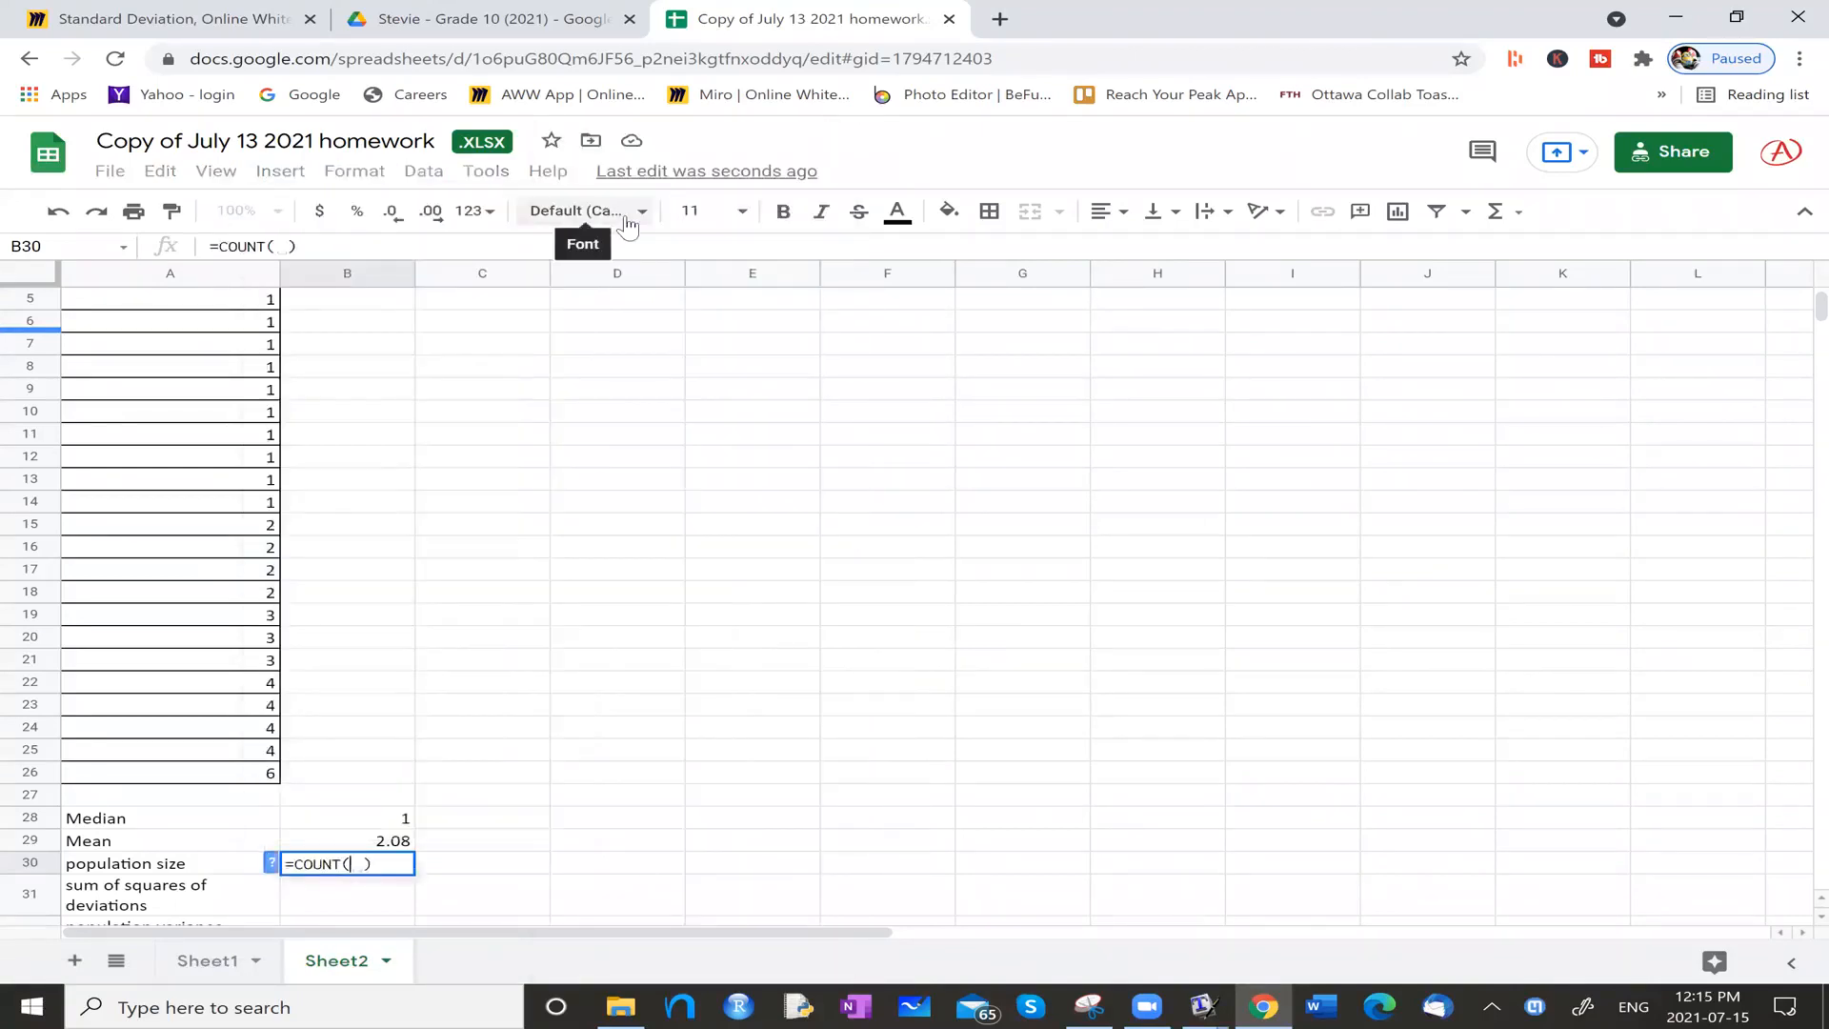
pyautogui.write('a2:a26')
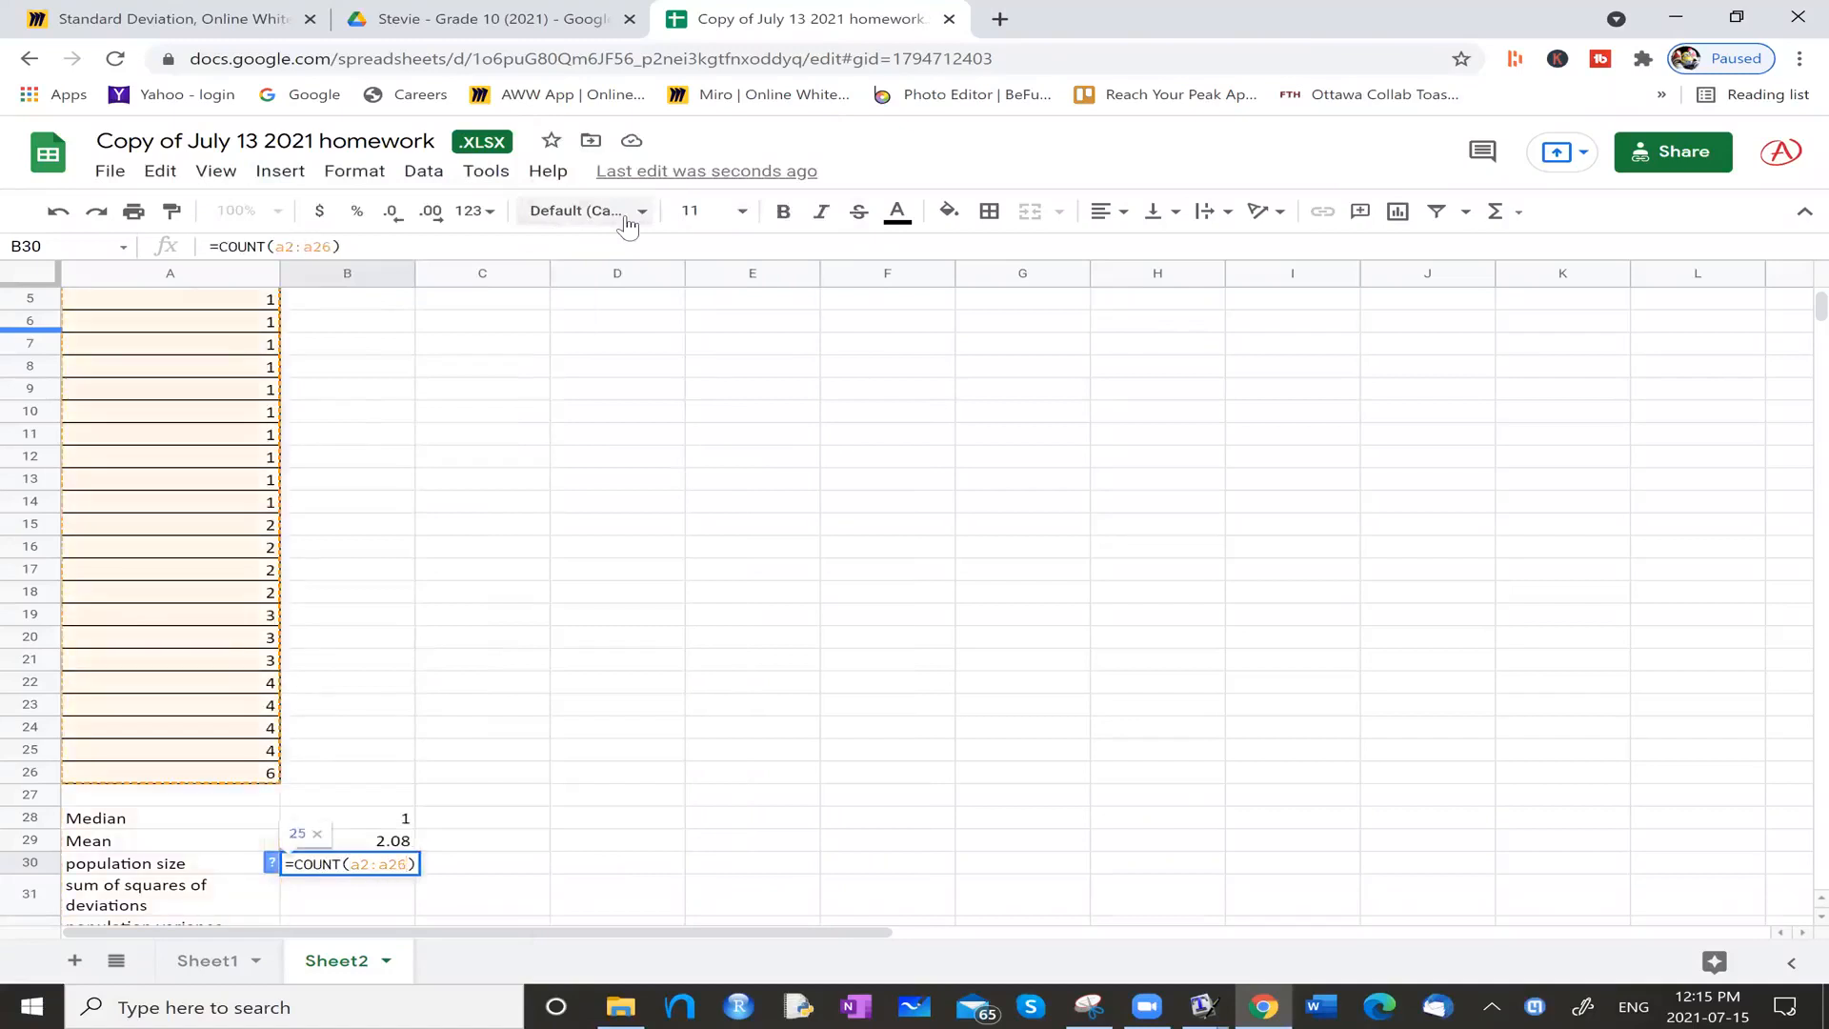
pyautogui.press('Return')
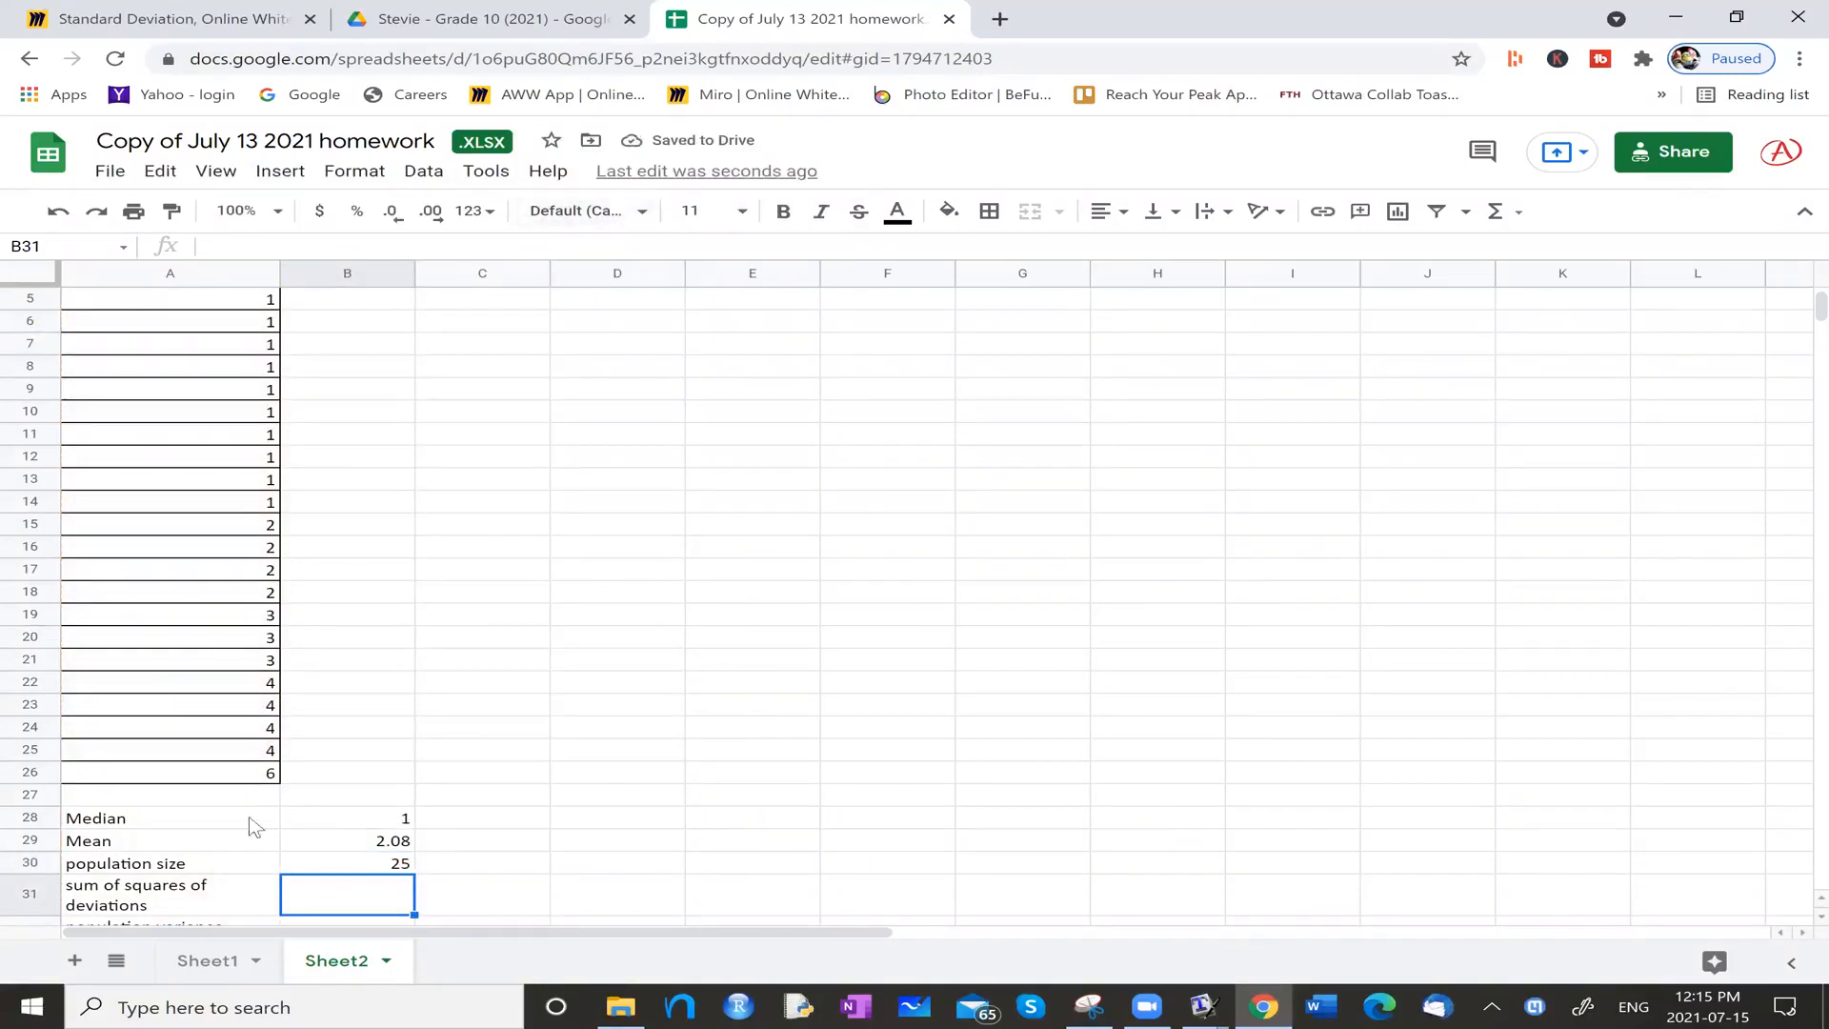
# Step: Calculate the first population deviation in B2 by subtracting the mean from the first data value with the formula =a2-b29
pyautogui.scroll(-2, 224, 893)
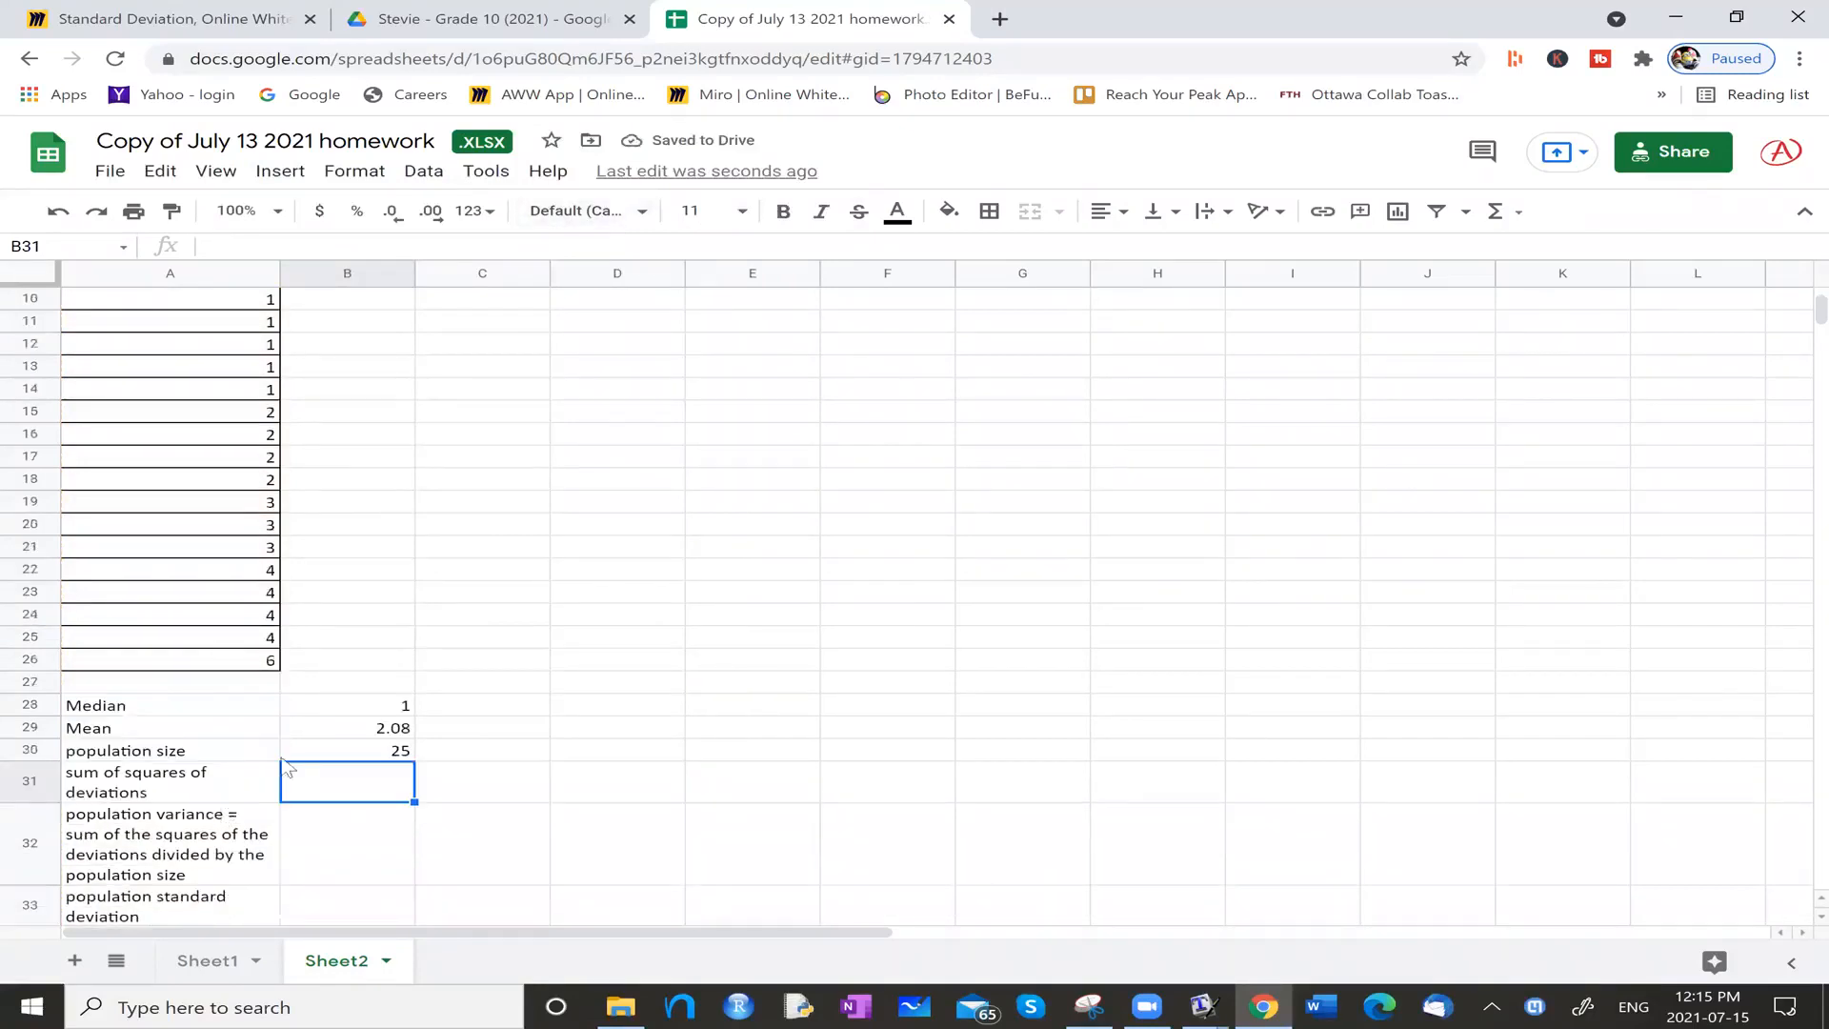
pyautogui.scroll(3, 287, 759)
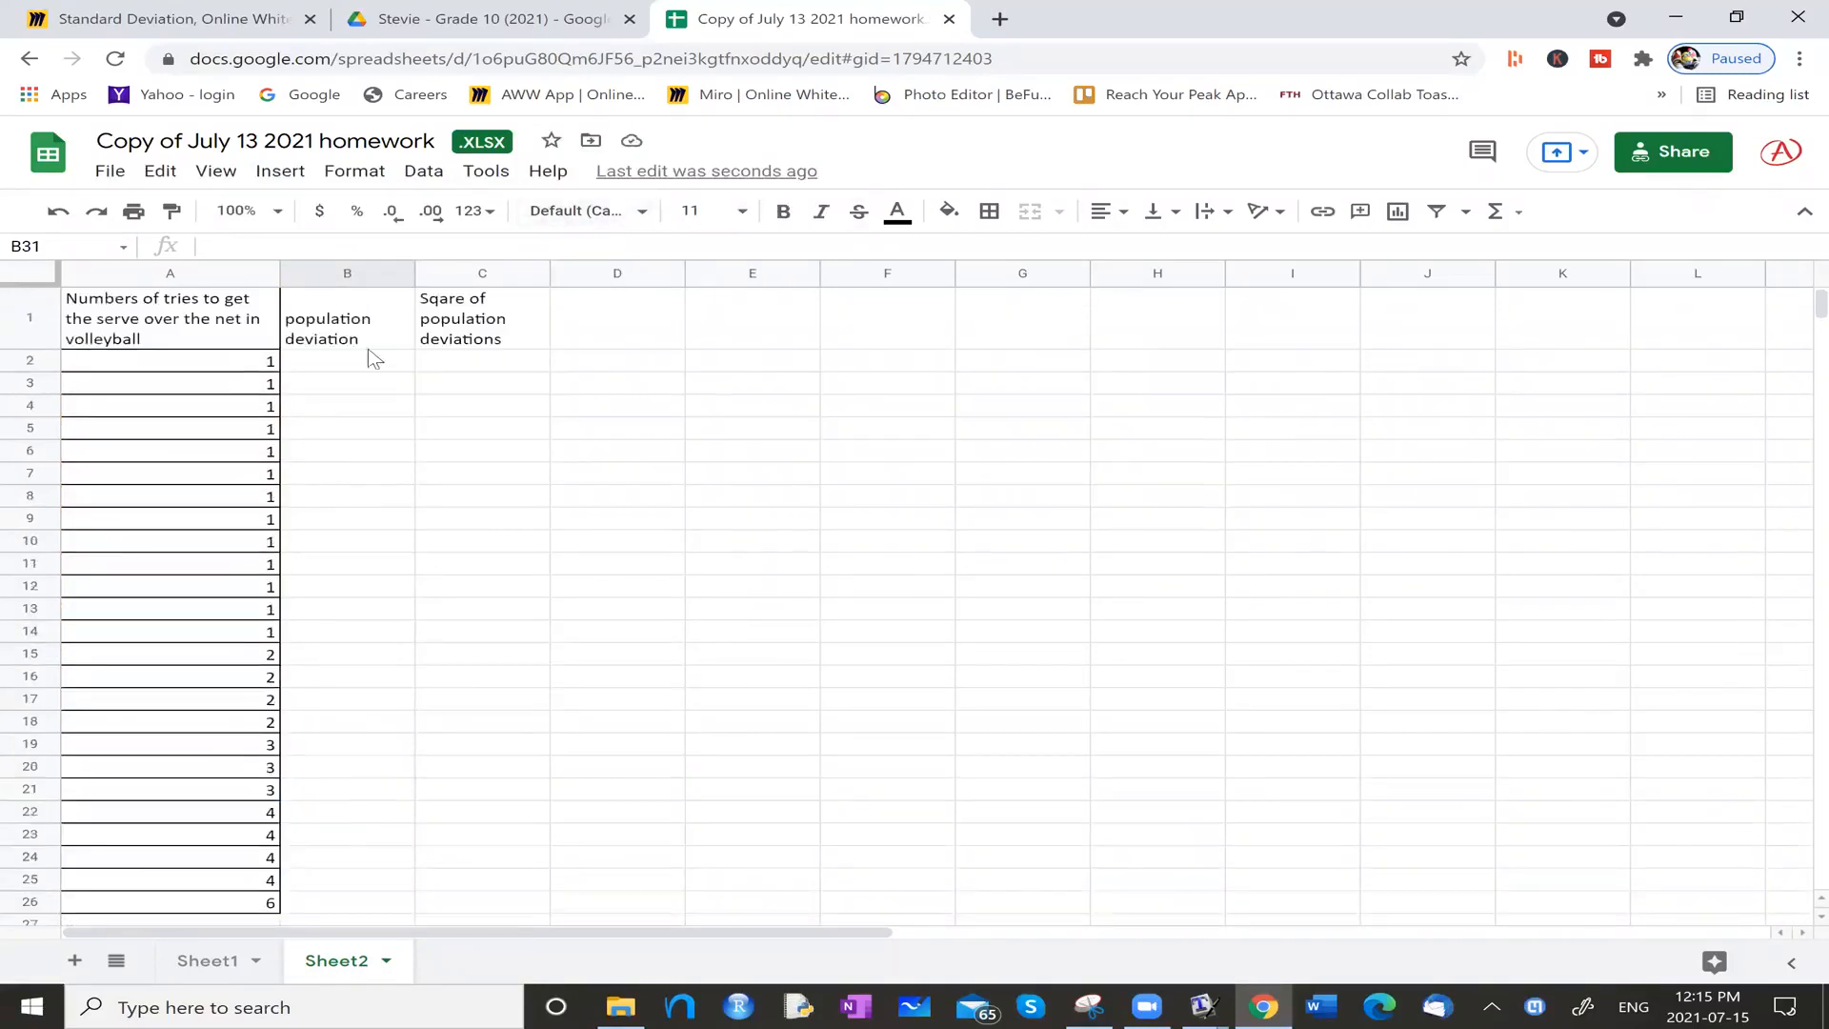
pyautogui.click(360, 342)
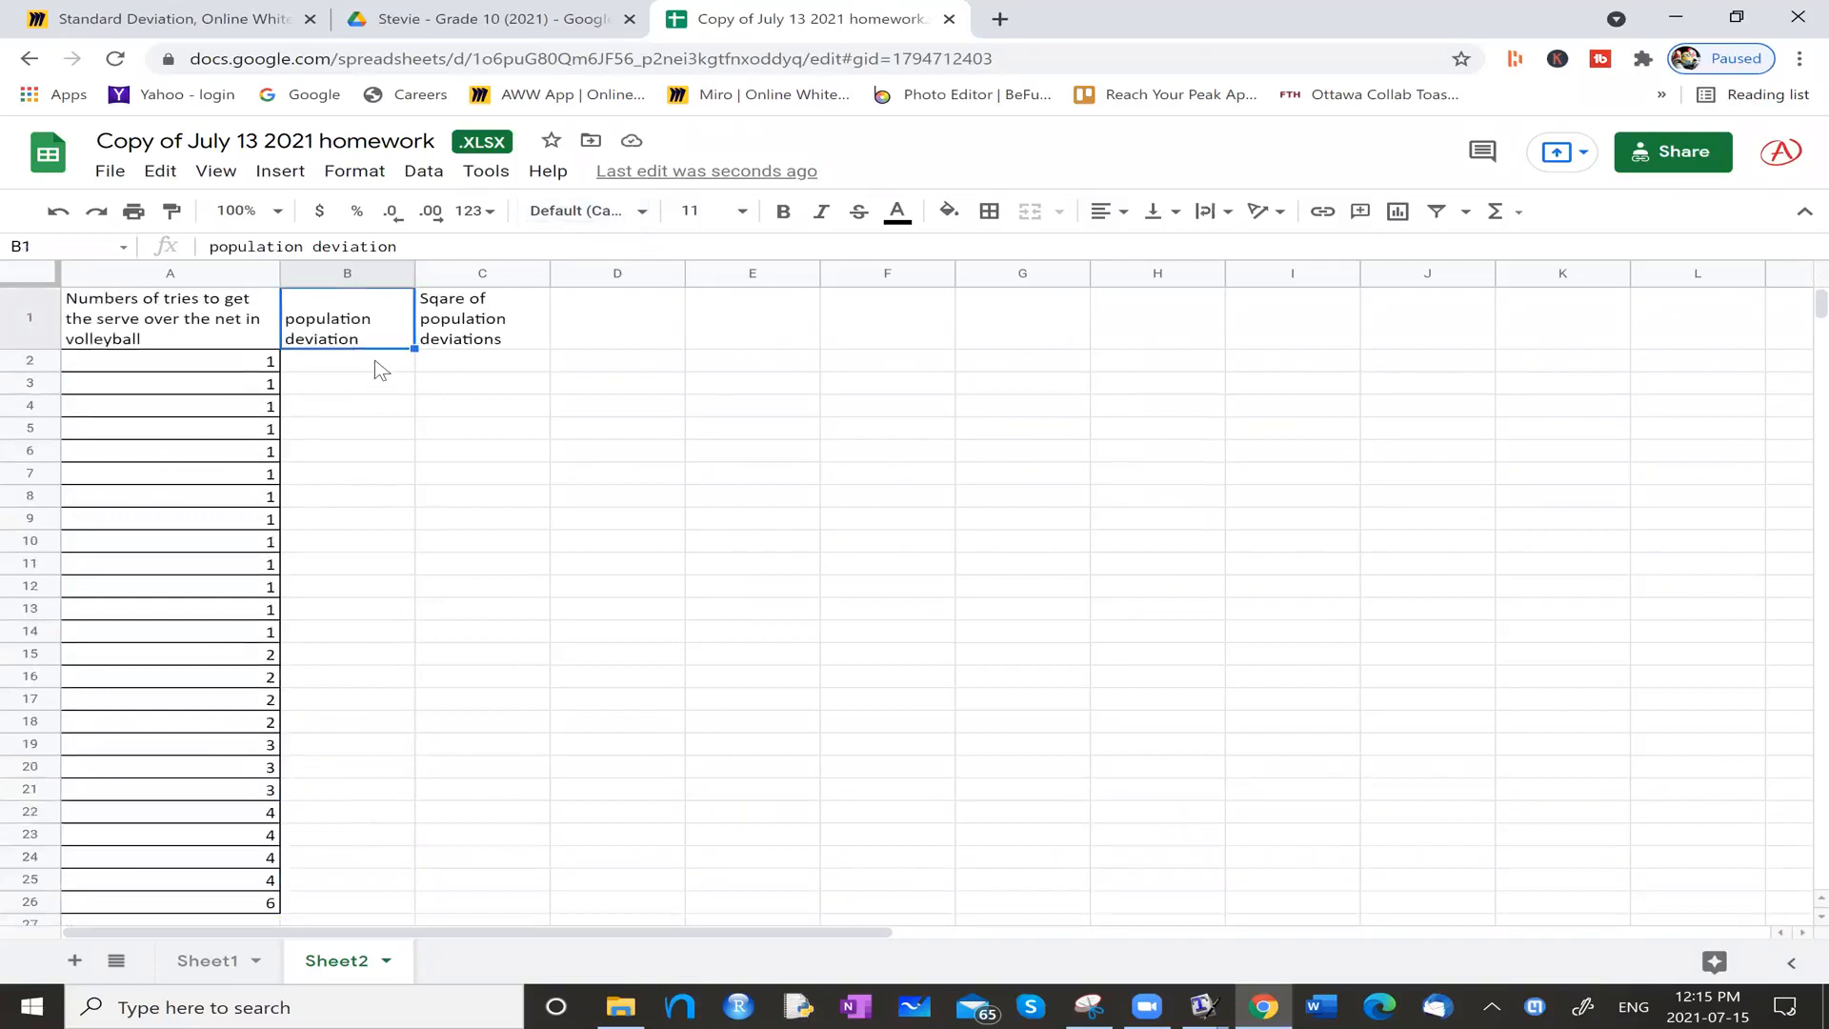
pyautogui.click(379, 367)
pyautogui.scroll(-3, 379, 368)
pyautogui.scroll(3, 379, 368)
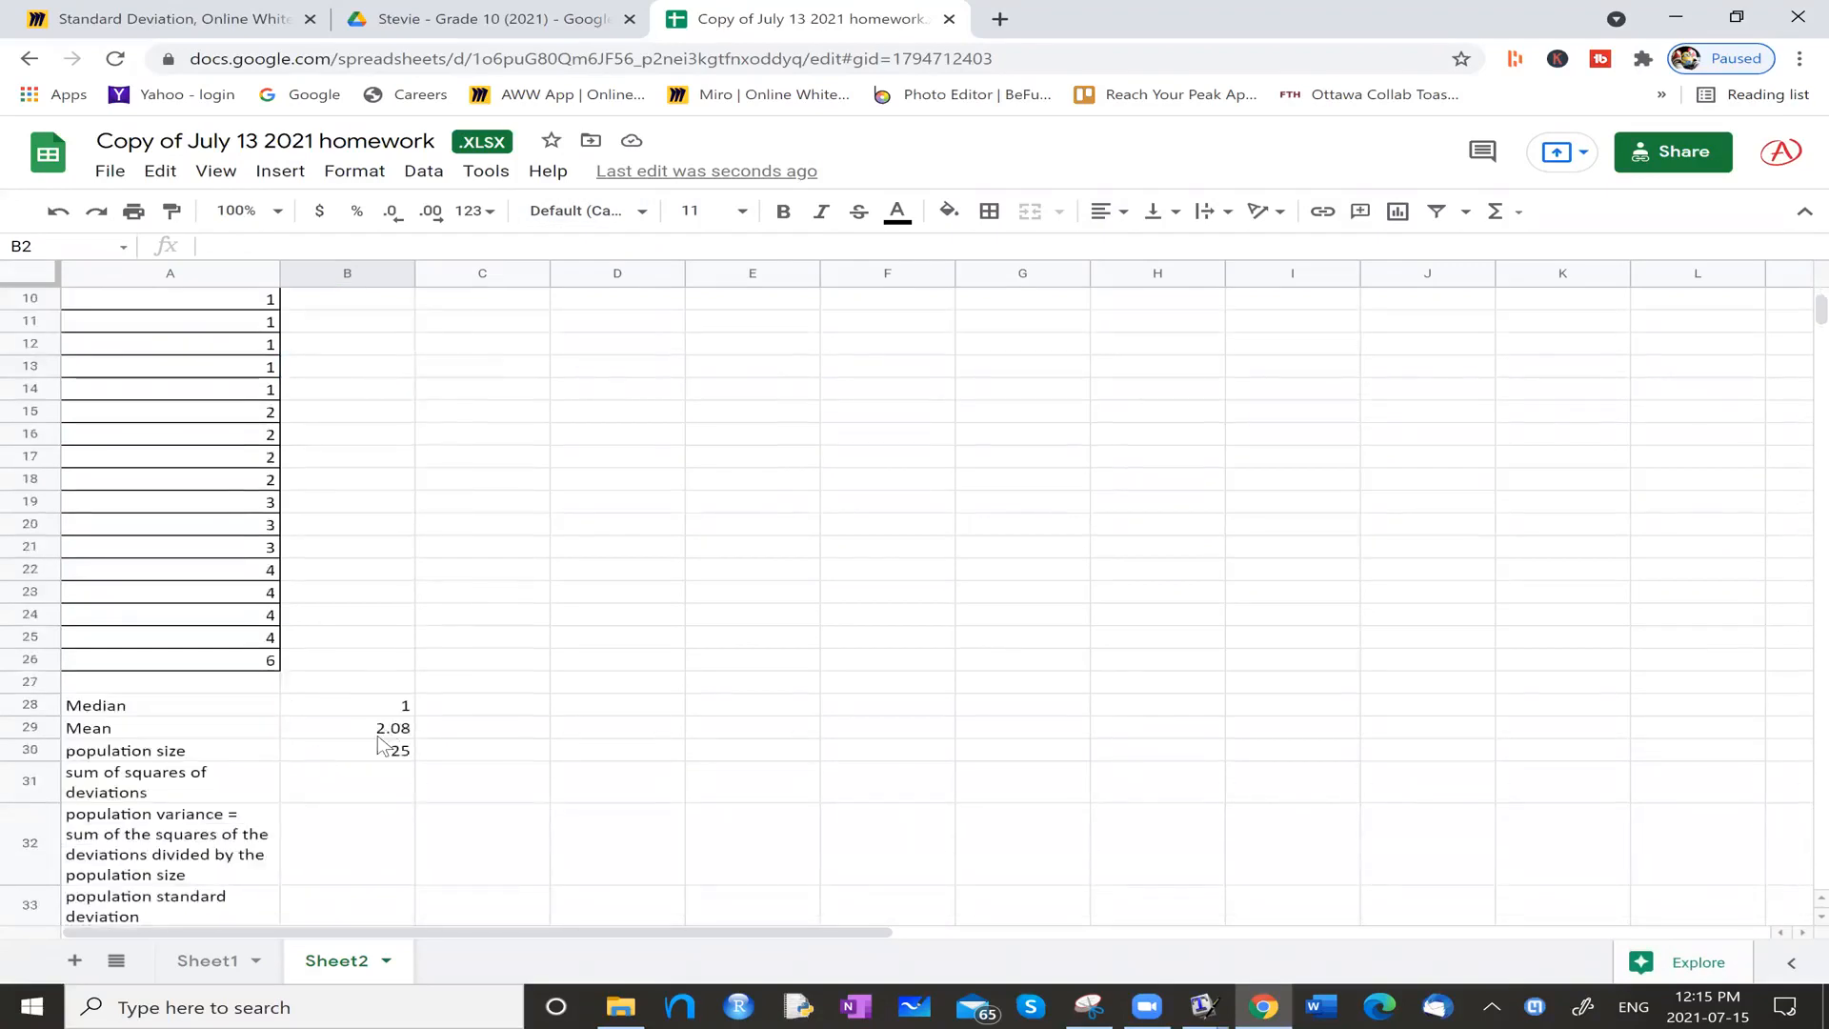
pyautogui.scroll(5, 391, 748)
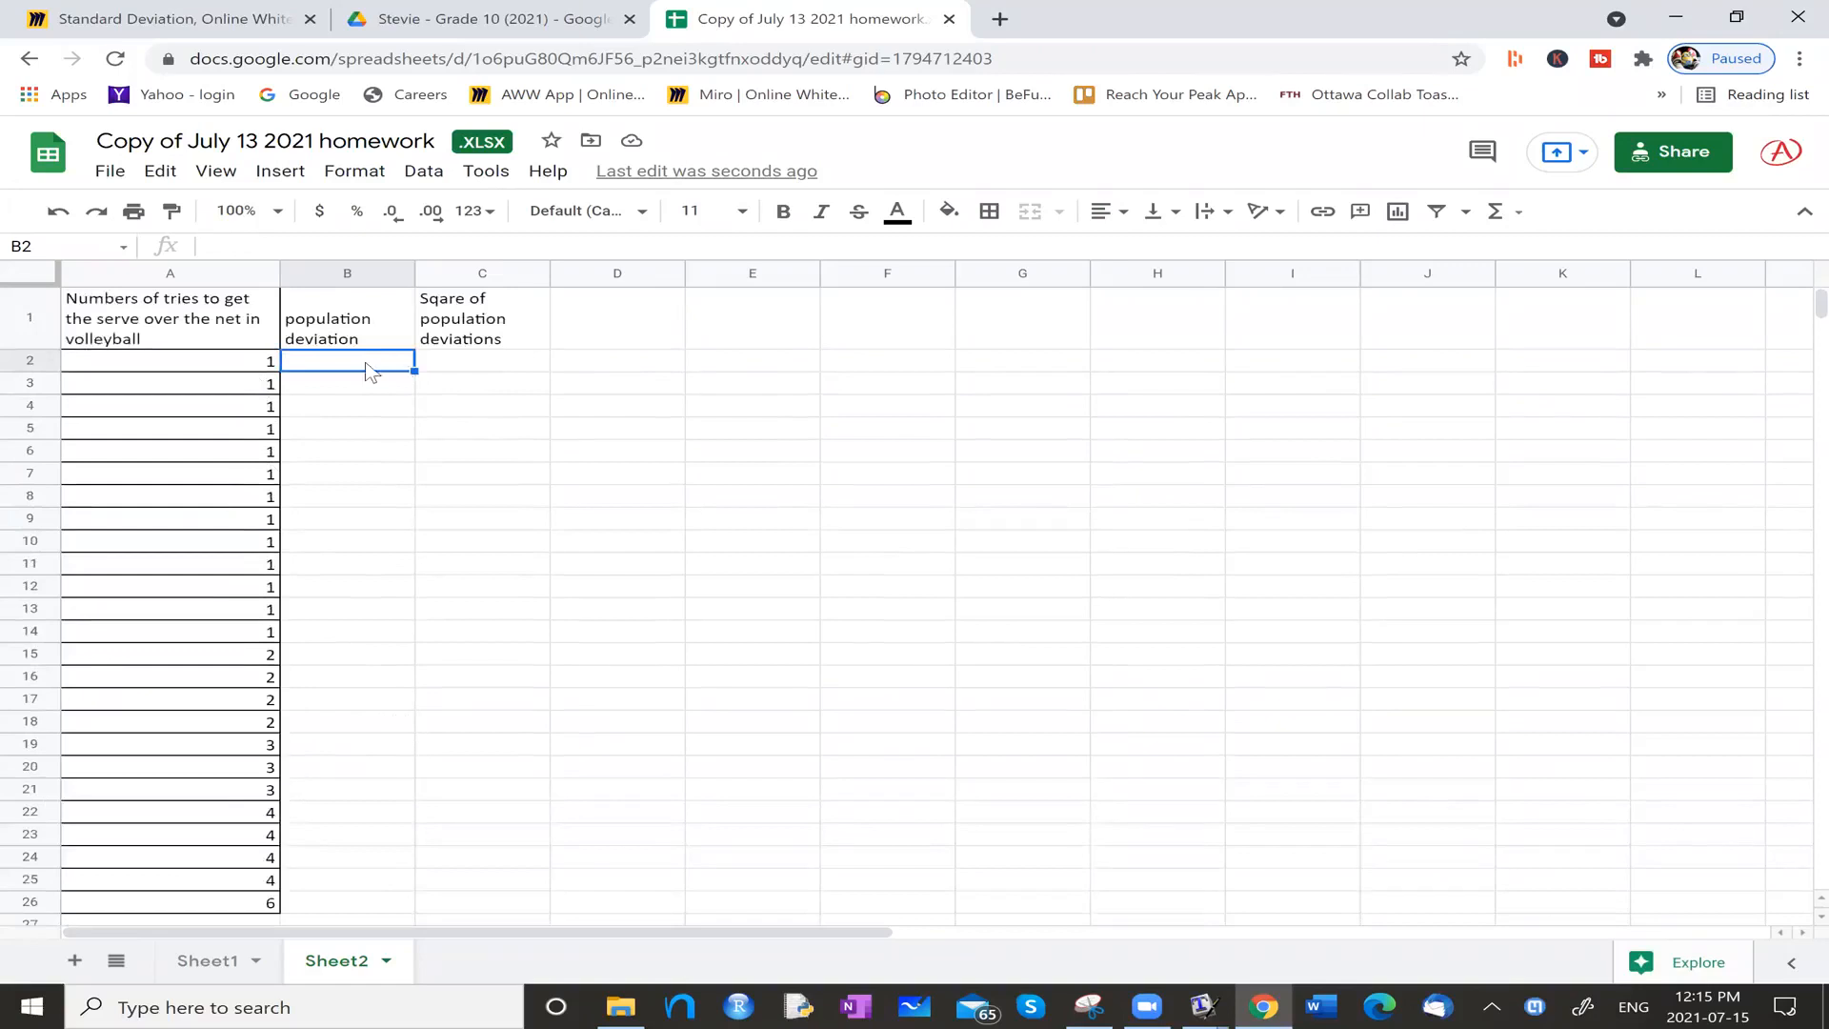
pyautogui.write('=')
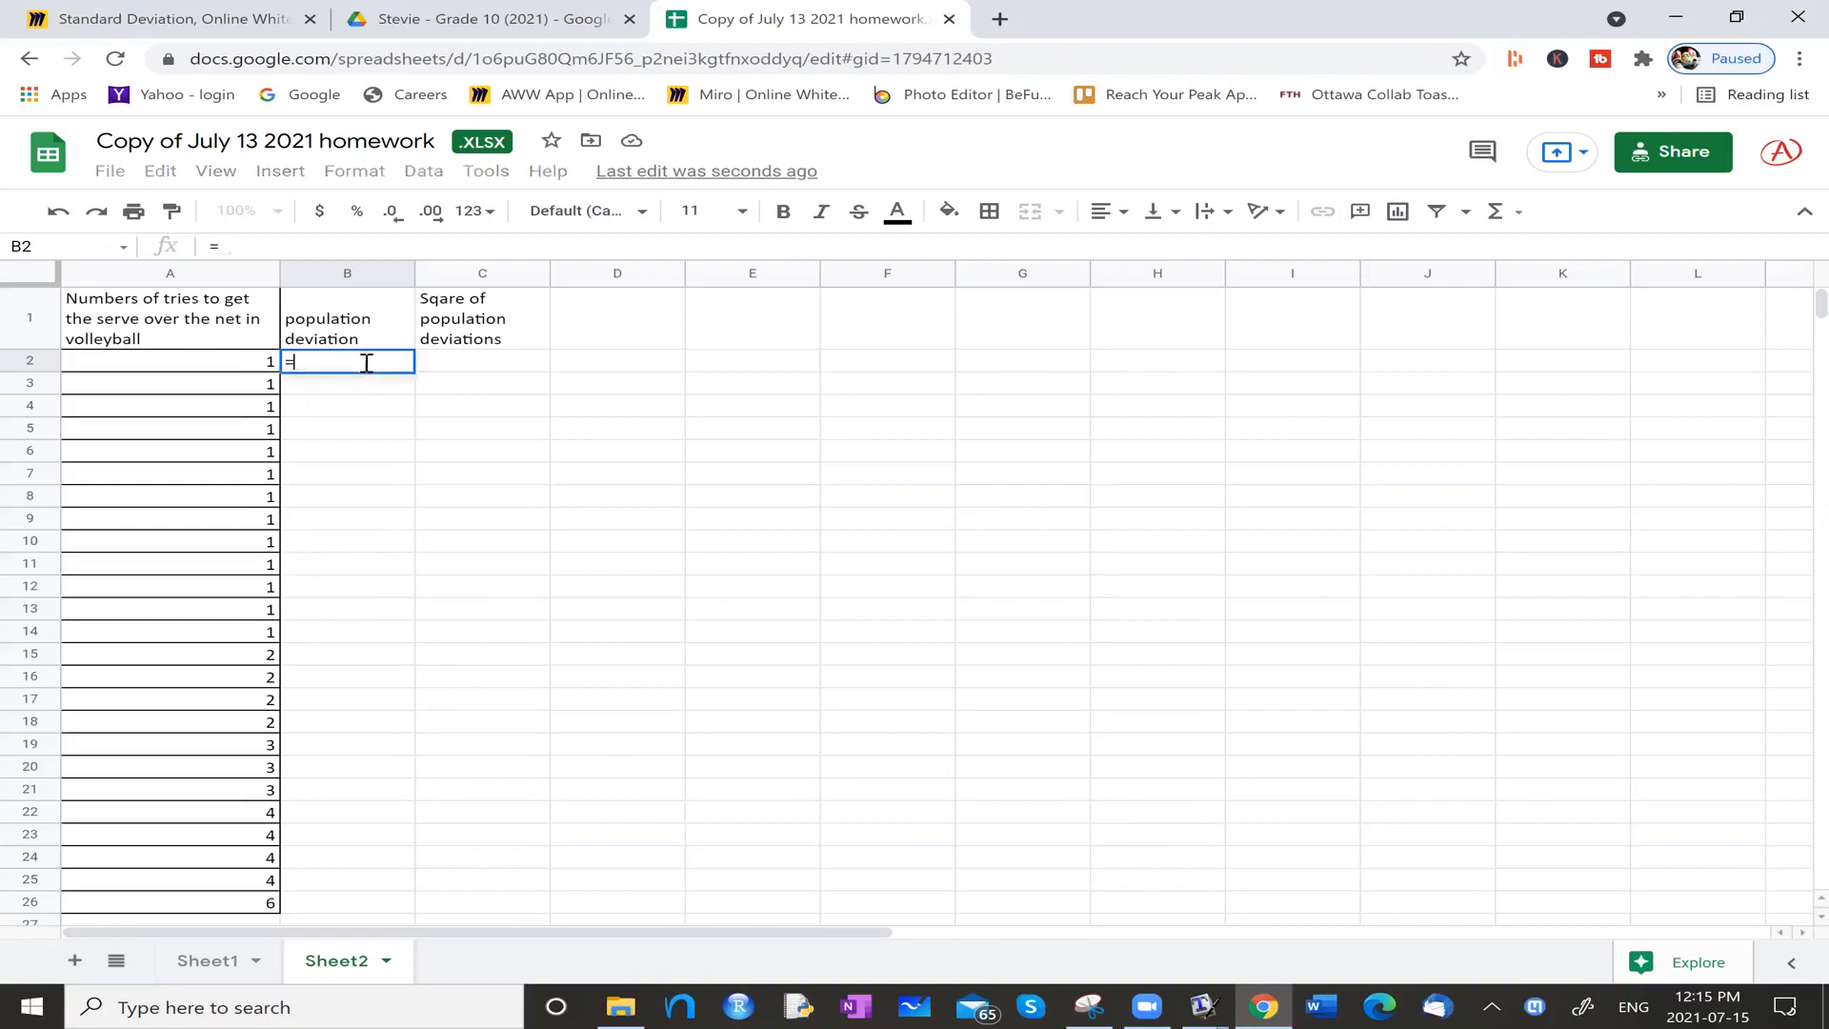
pyautogui.write('a2-b29')
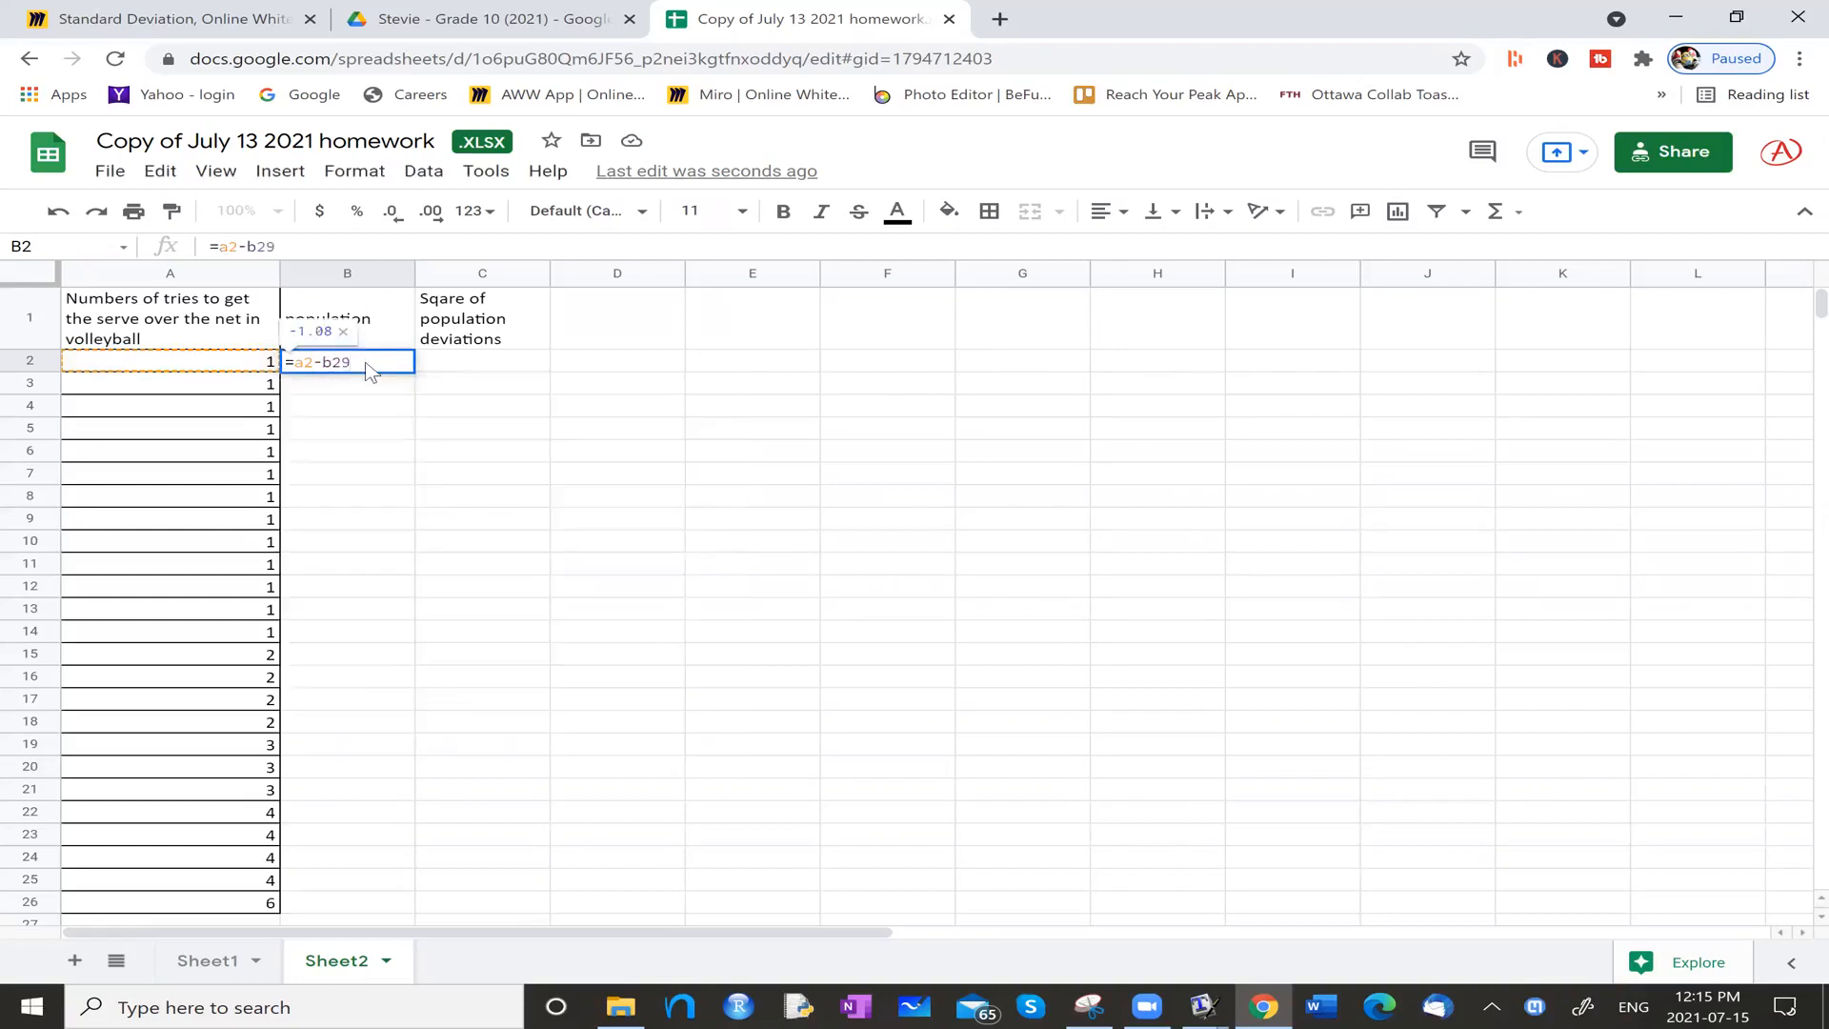
pyautogui.press('Return')
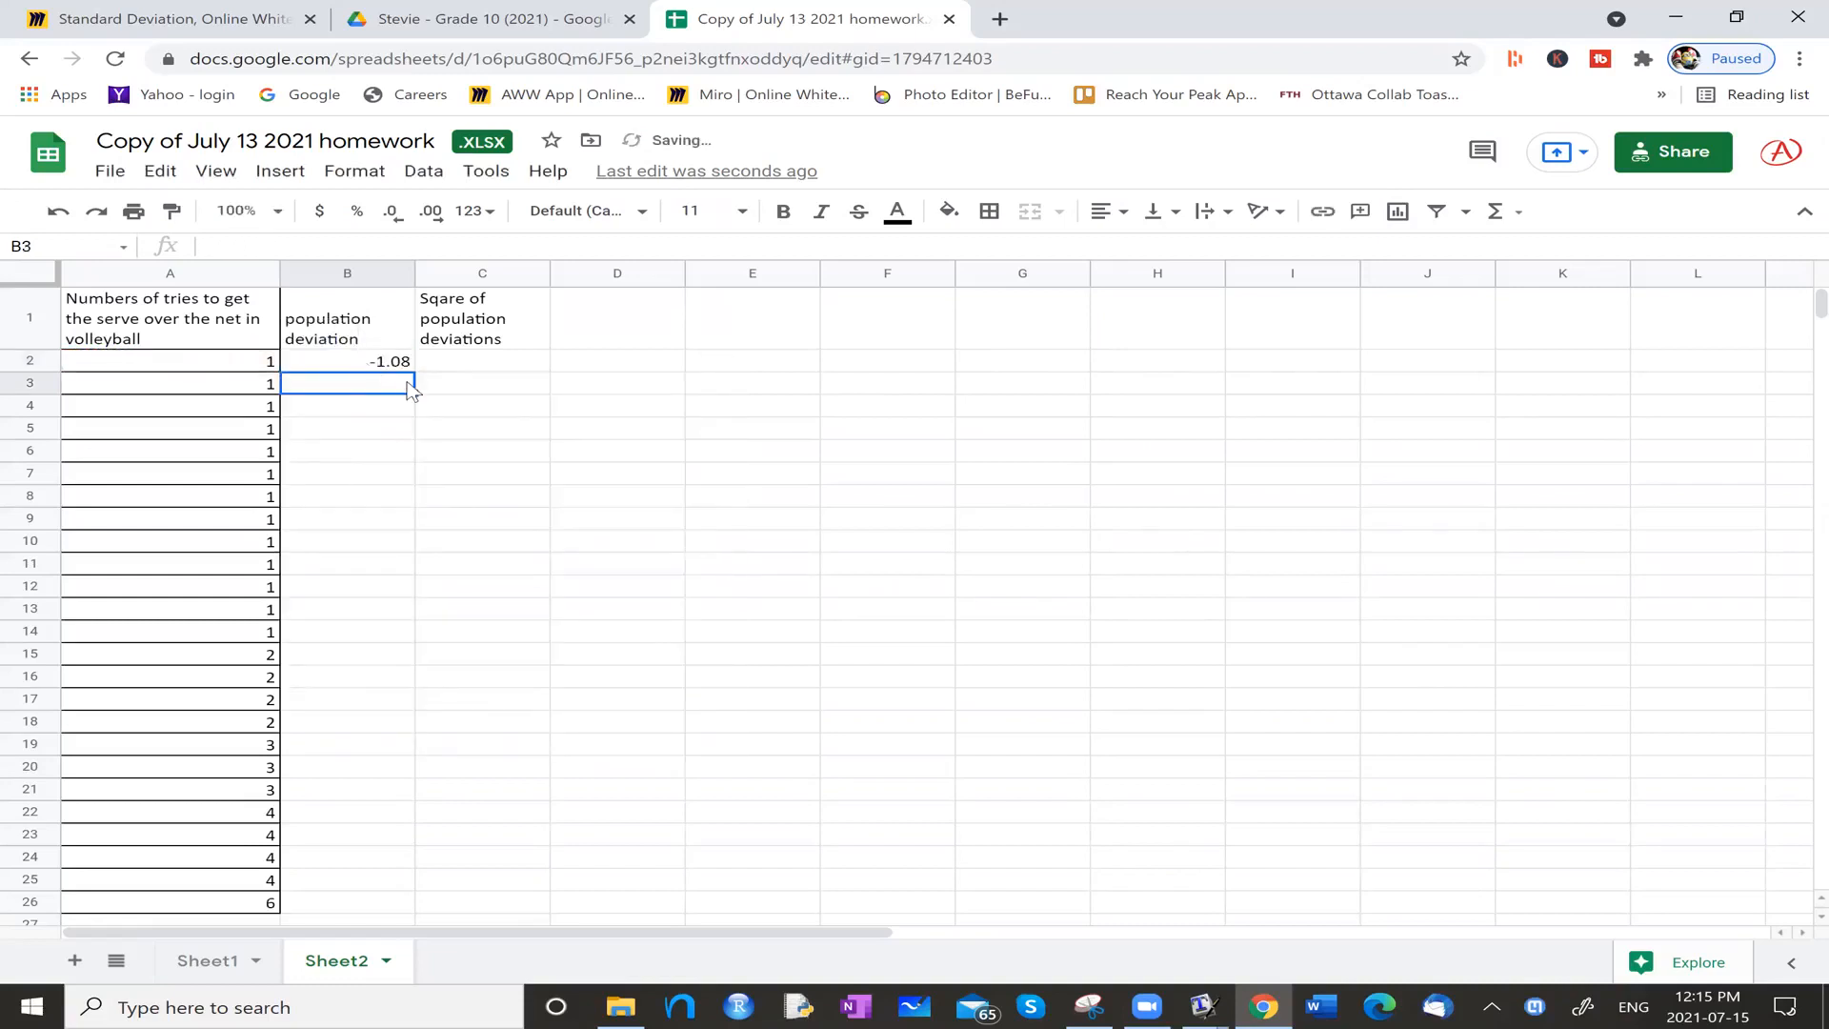
# Step: Try copying the deviation formula from B2 into B3:B26, and check the cell references in the pasted formulas
pyautogui.click(396, 365)
pyautogui.hotkey('ctrl', 'c')
pyautogui.moveTo(378, 398); pyautogui.dragTo(360, 910)
pyautogui.hotkey('ctrl', 'v')
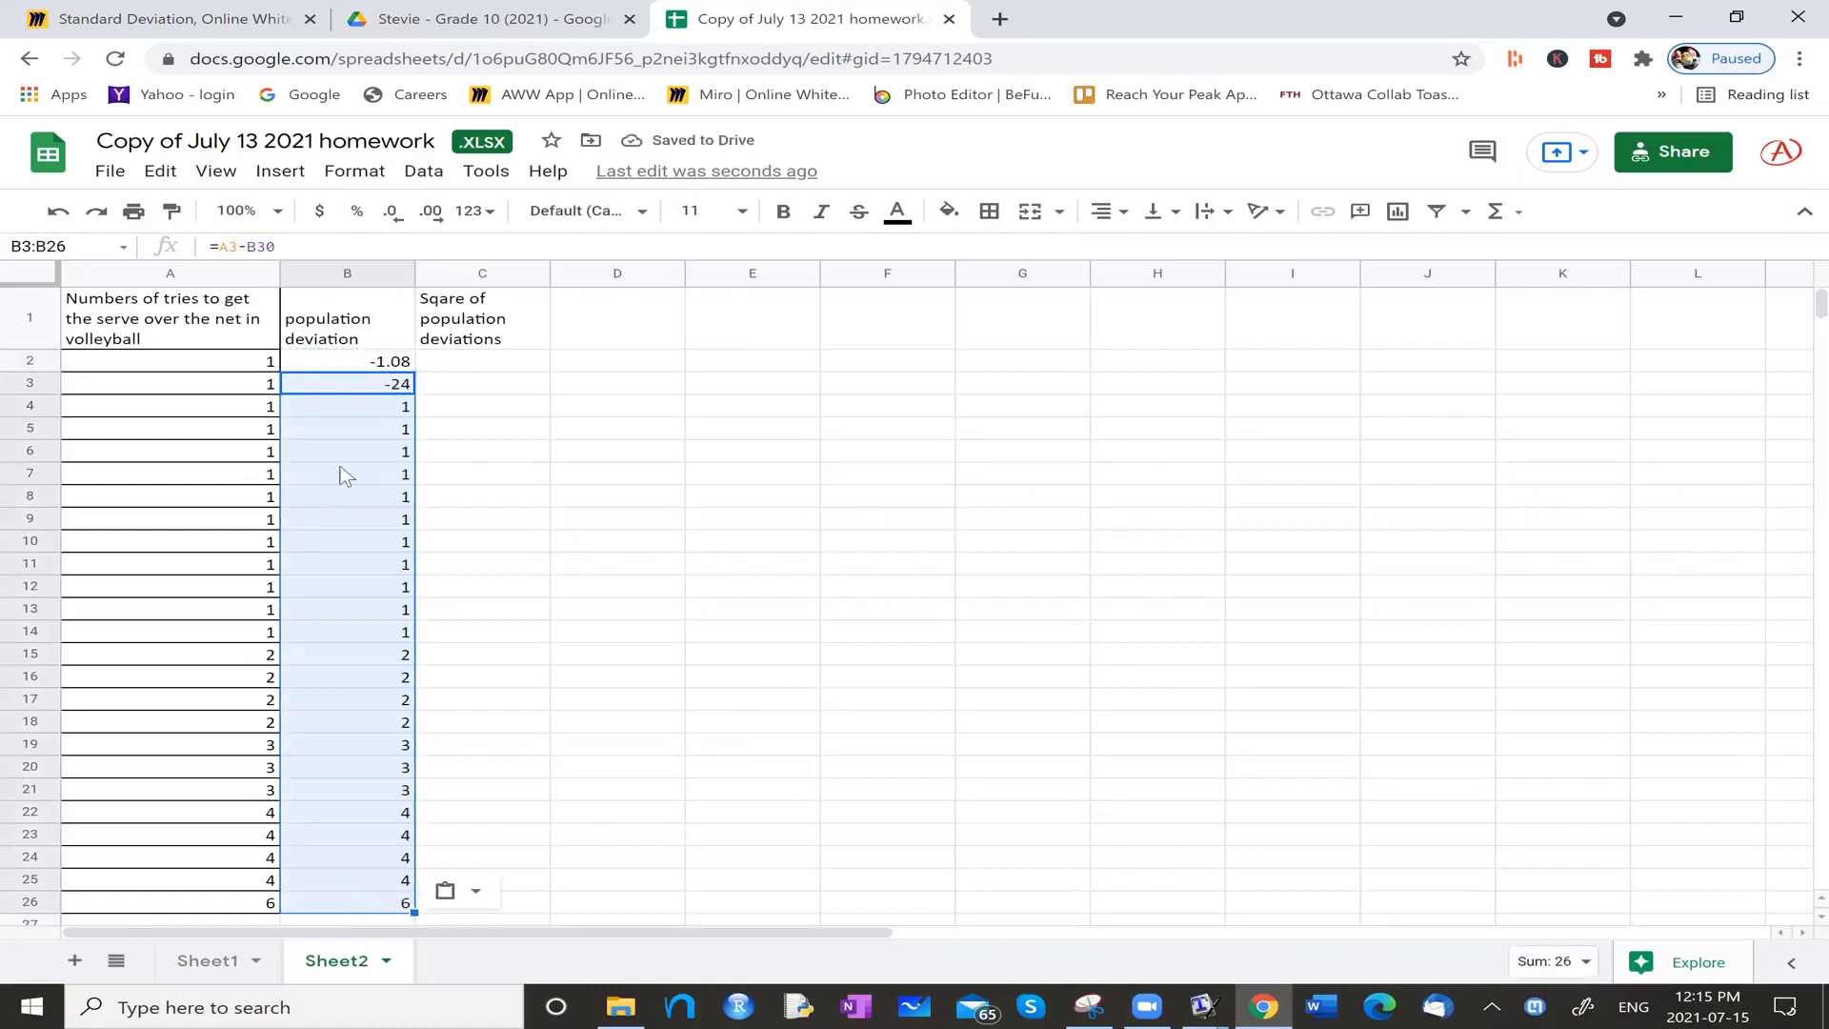
pyautogui.click(374, 431)
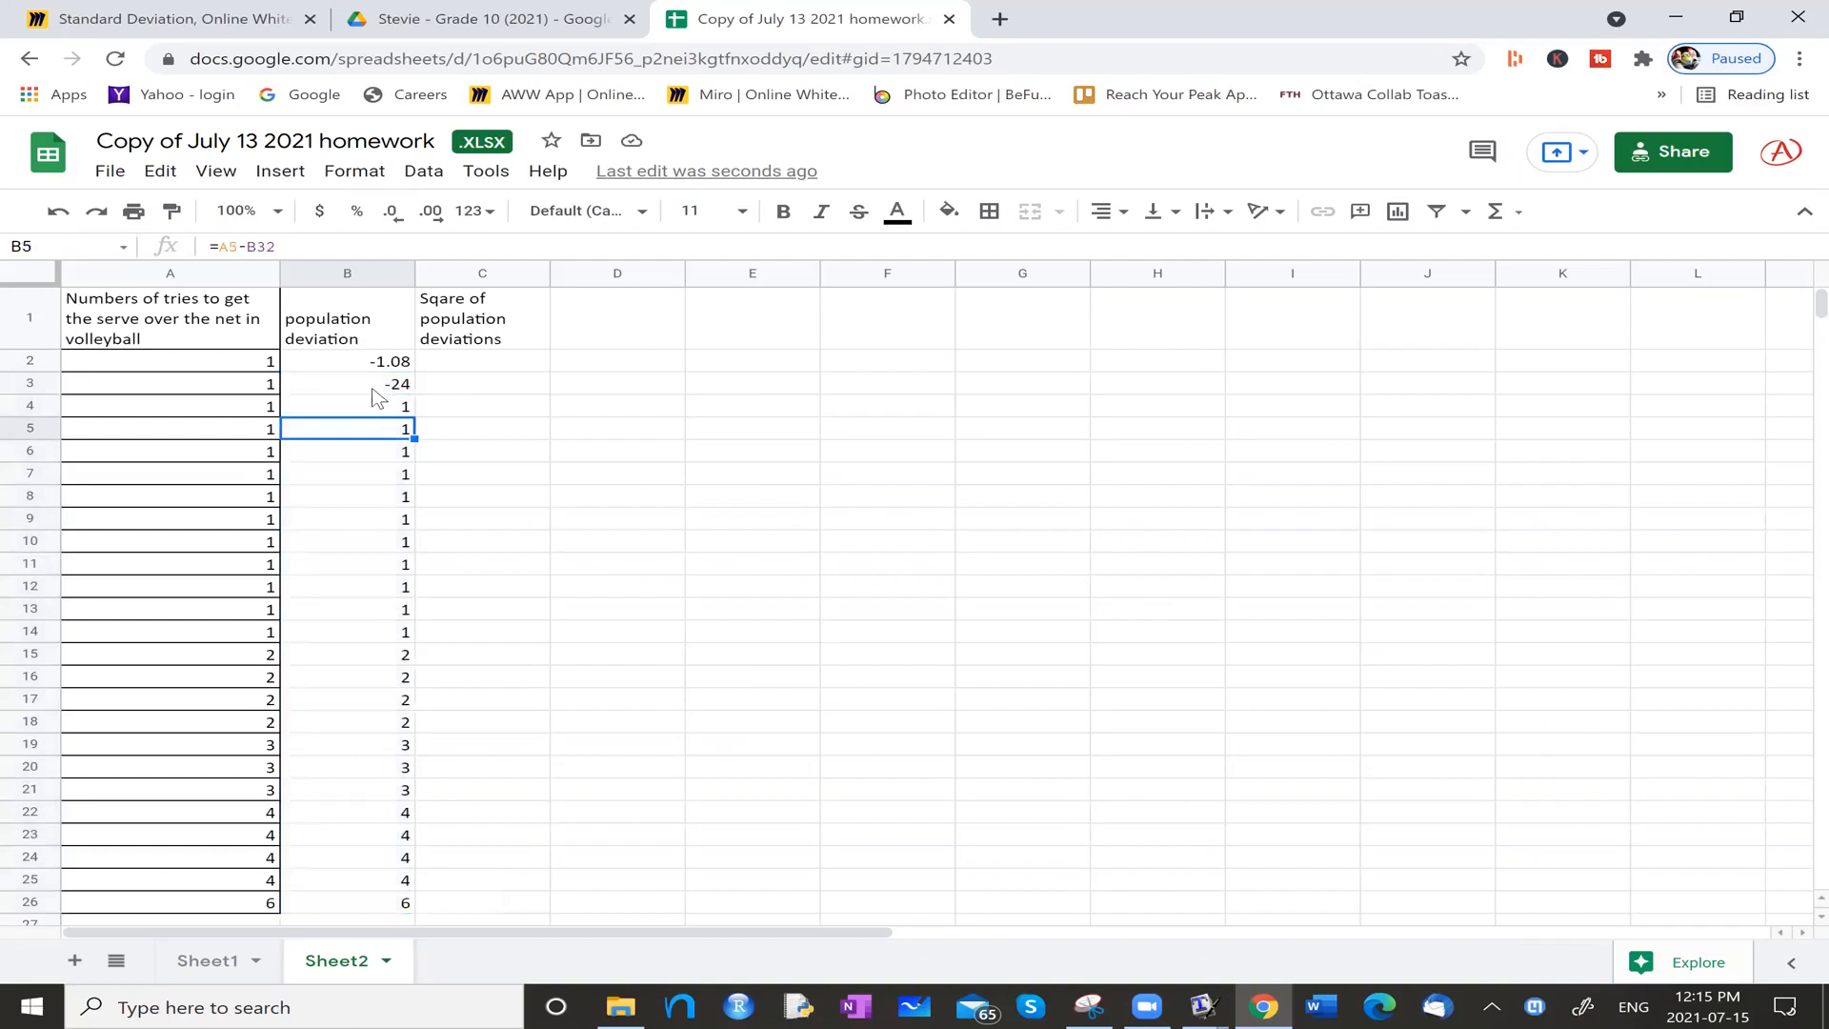
pyautogui.click(358, 387)
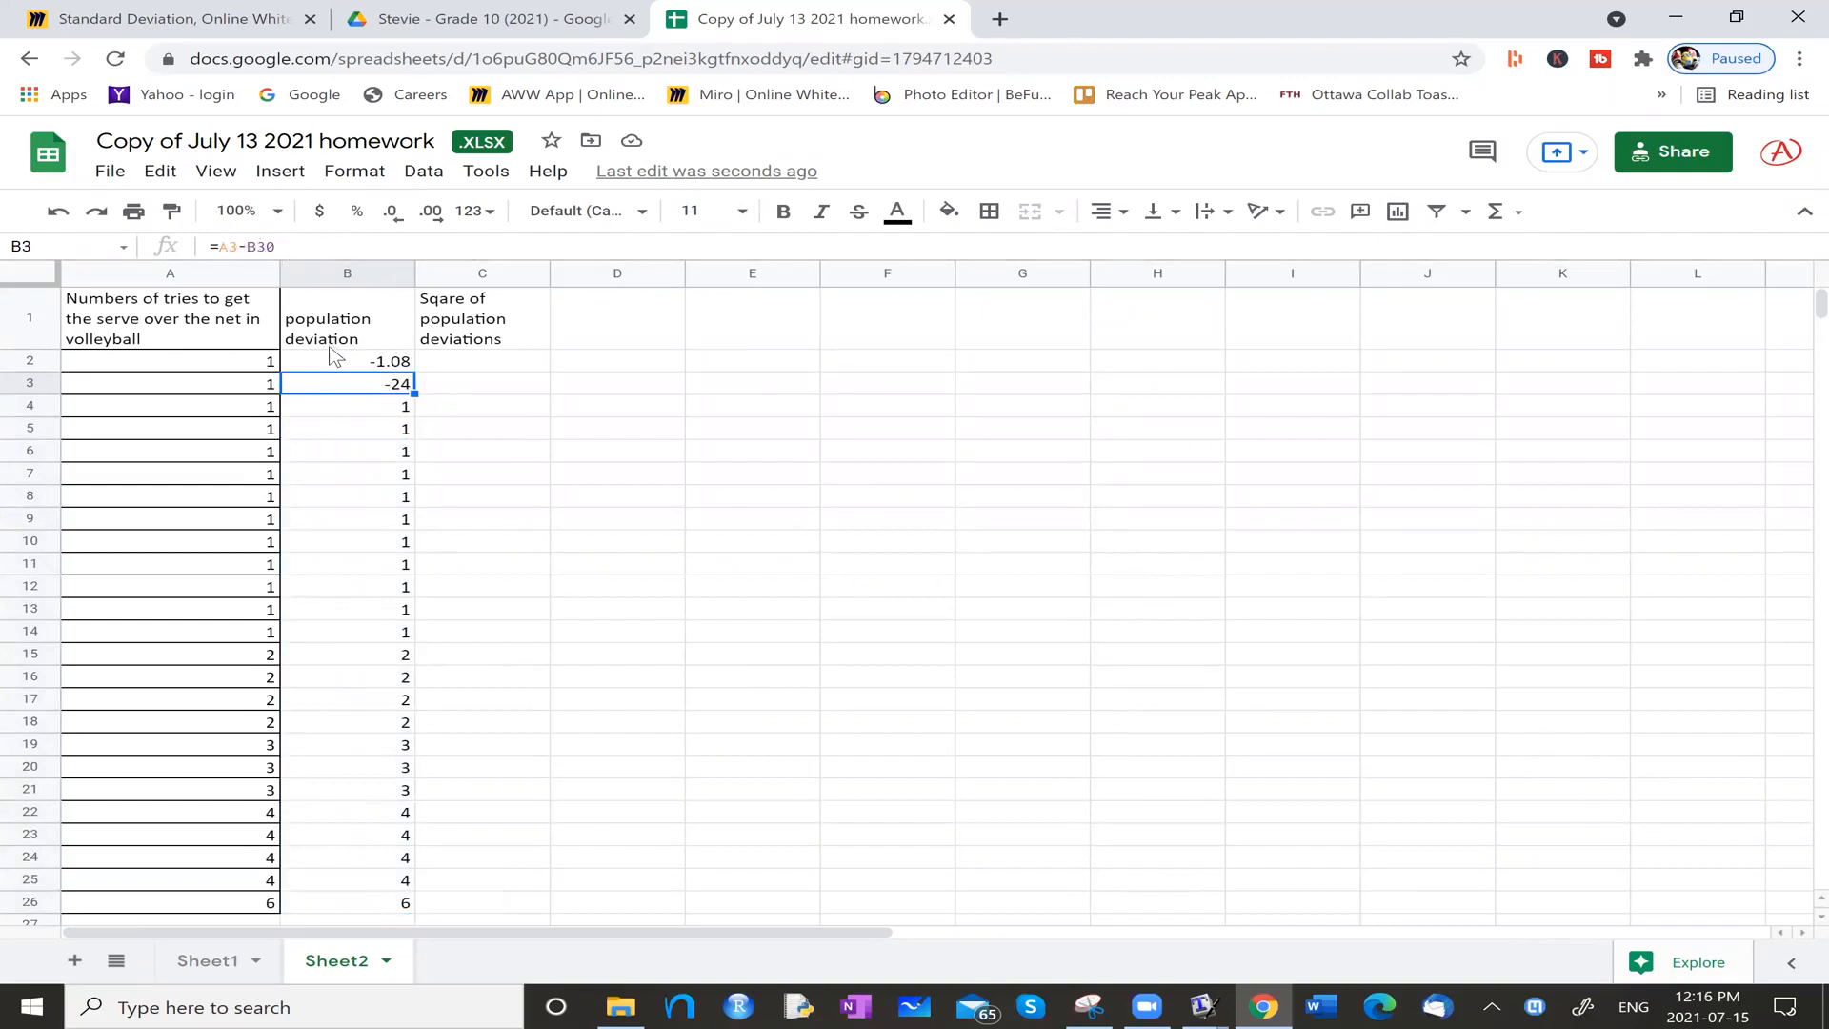
# Step: Make the mean reference in the B2 deviation formula absolute, as $B$29
pyautogui.click(384, 369)
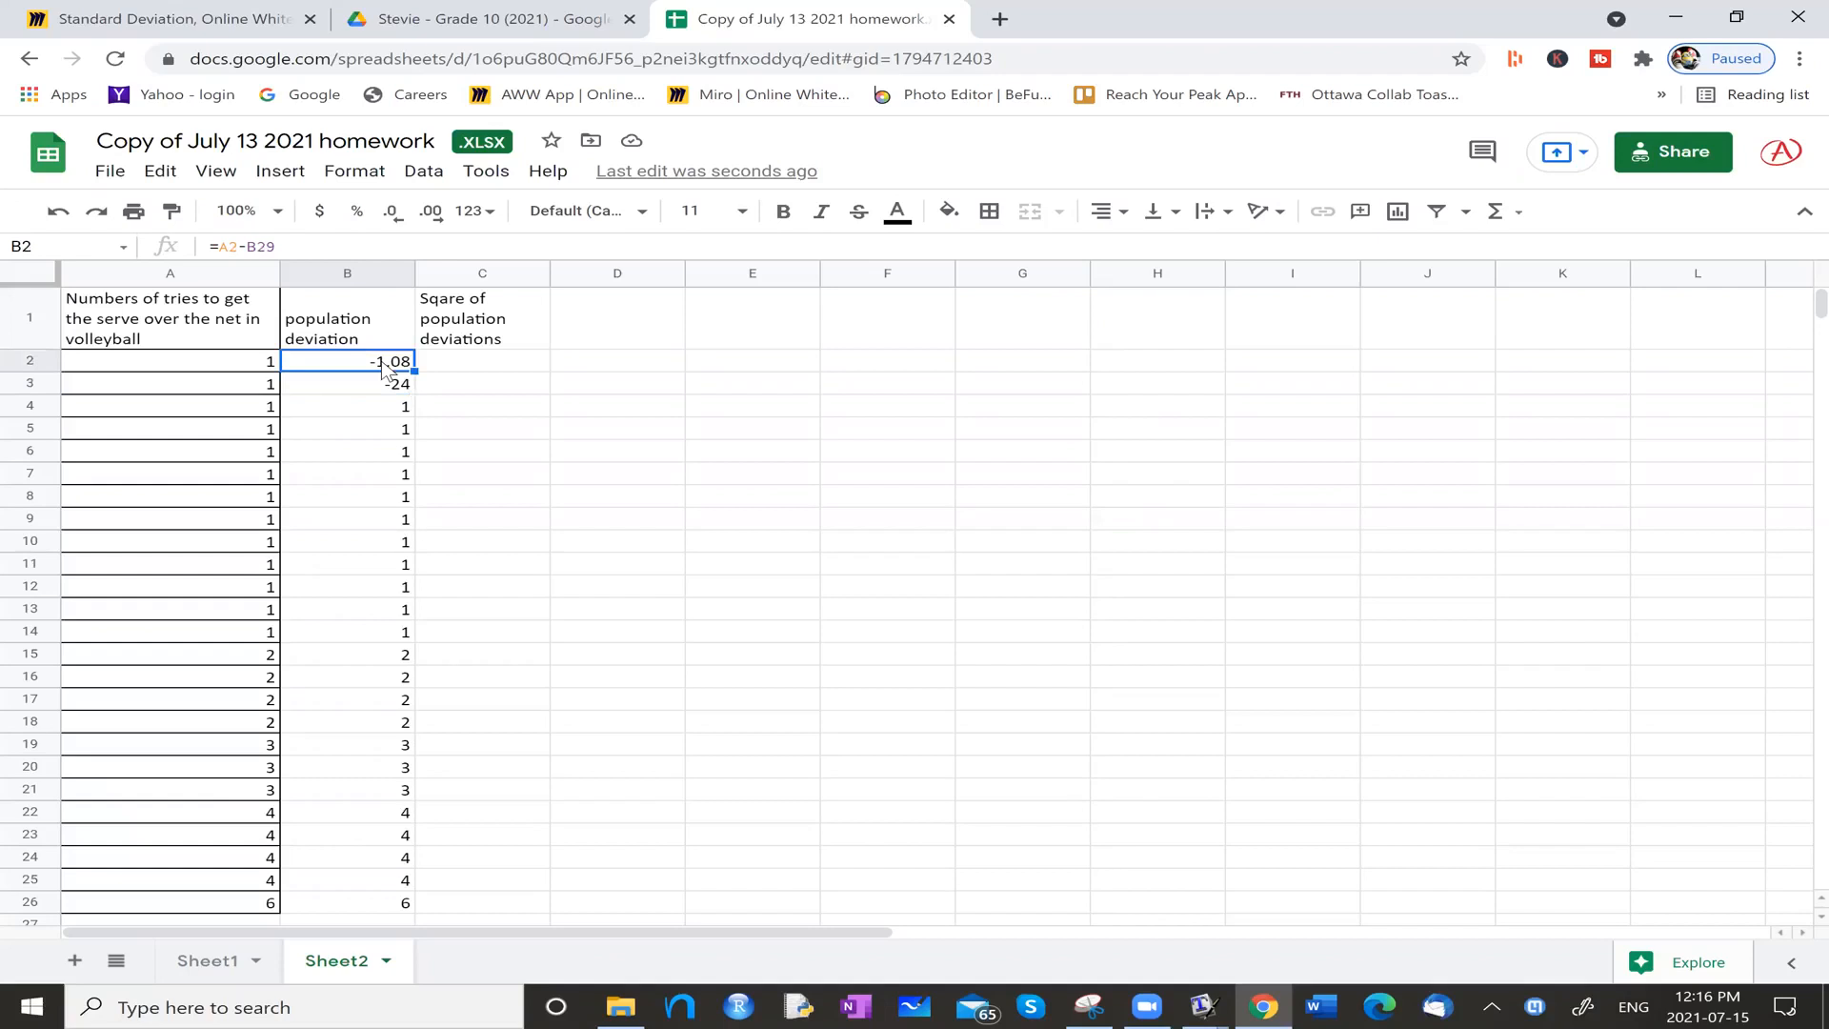
pyautogui.click(248, 247)
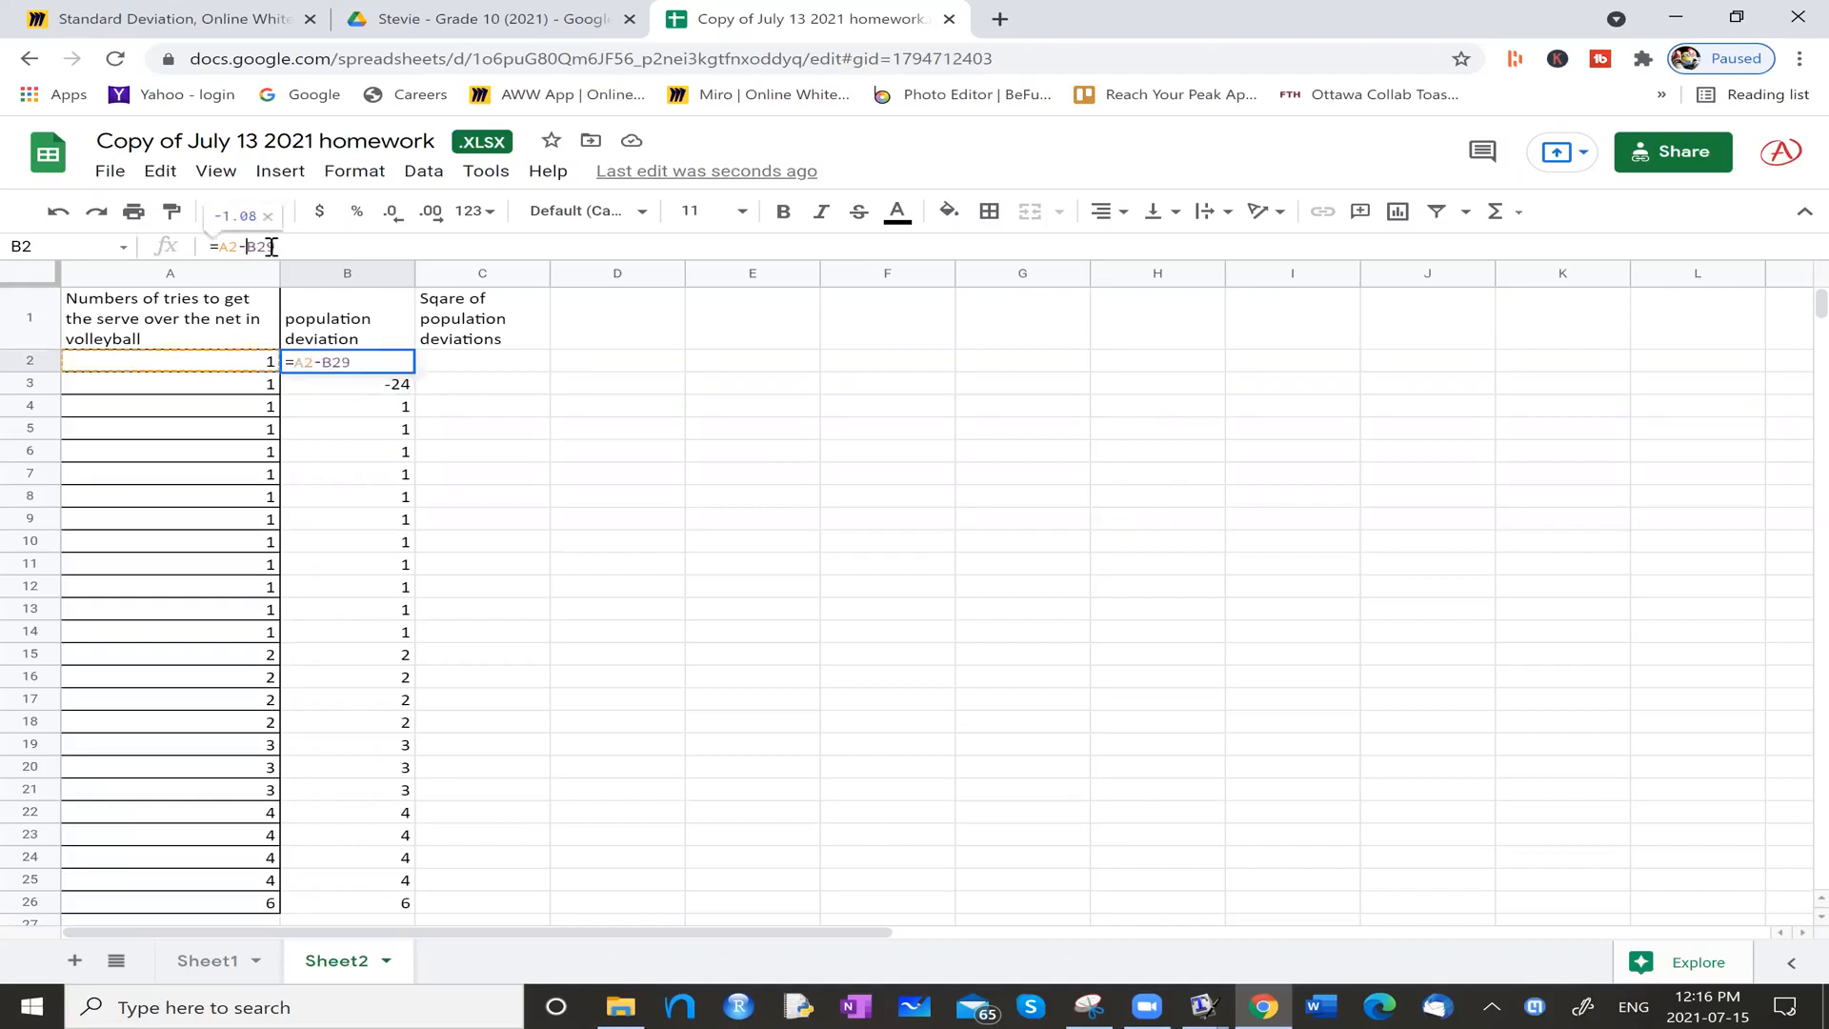
pyautogui.write('$B$')
pyautogui.click(371, 404)
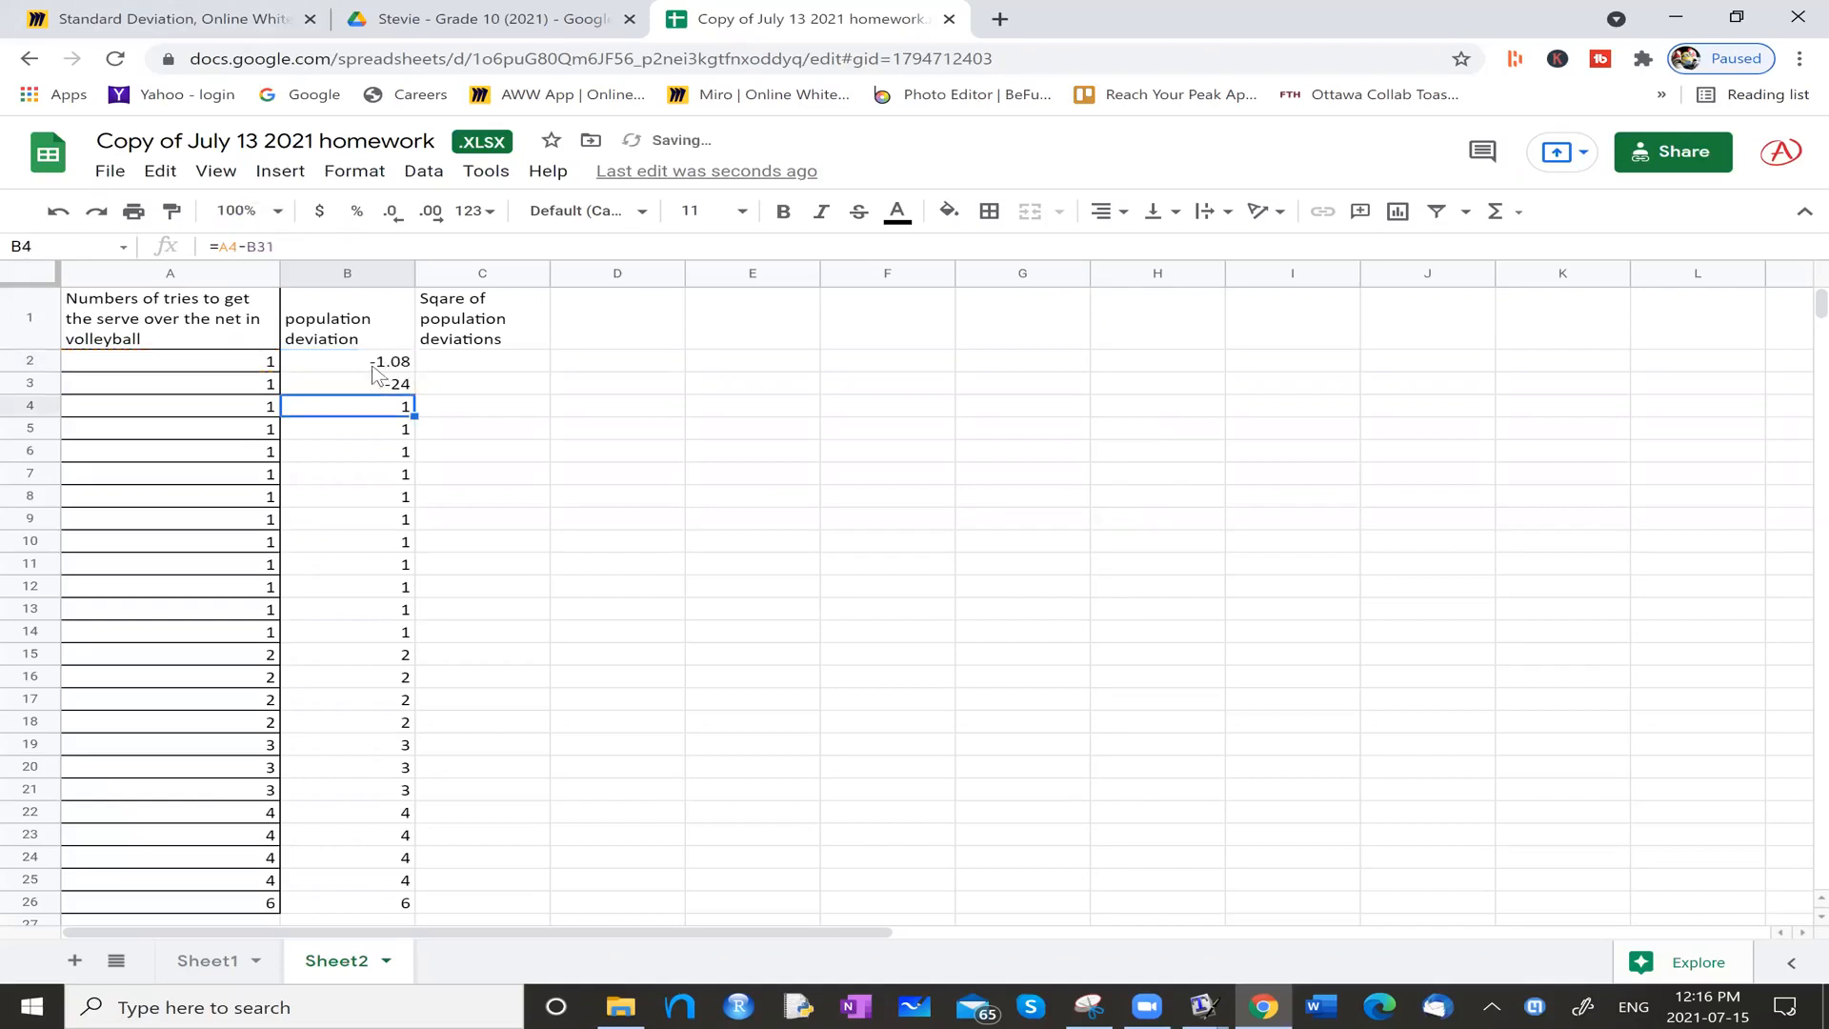
# Step: Copy the deviation formula with the absolute mean reference from B2 into B3 only
pyautogui.click(373, 363)
pyautogui.hotkey('ctrl', 'c')
pyautogui.click(374, 384)
pyautogui.hotkey('ctrl', 'v')
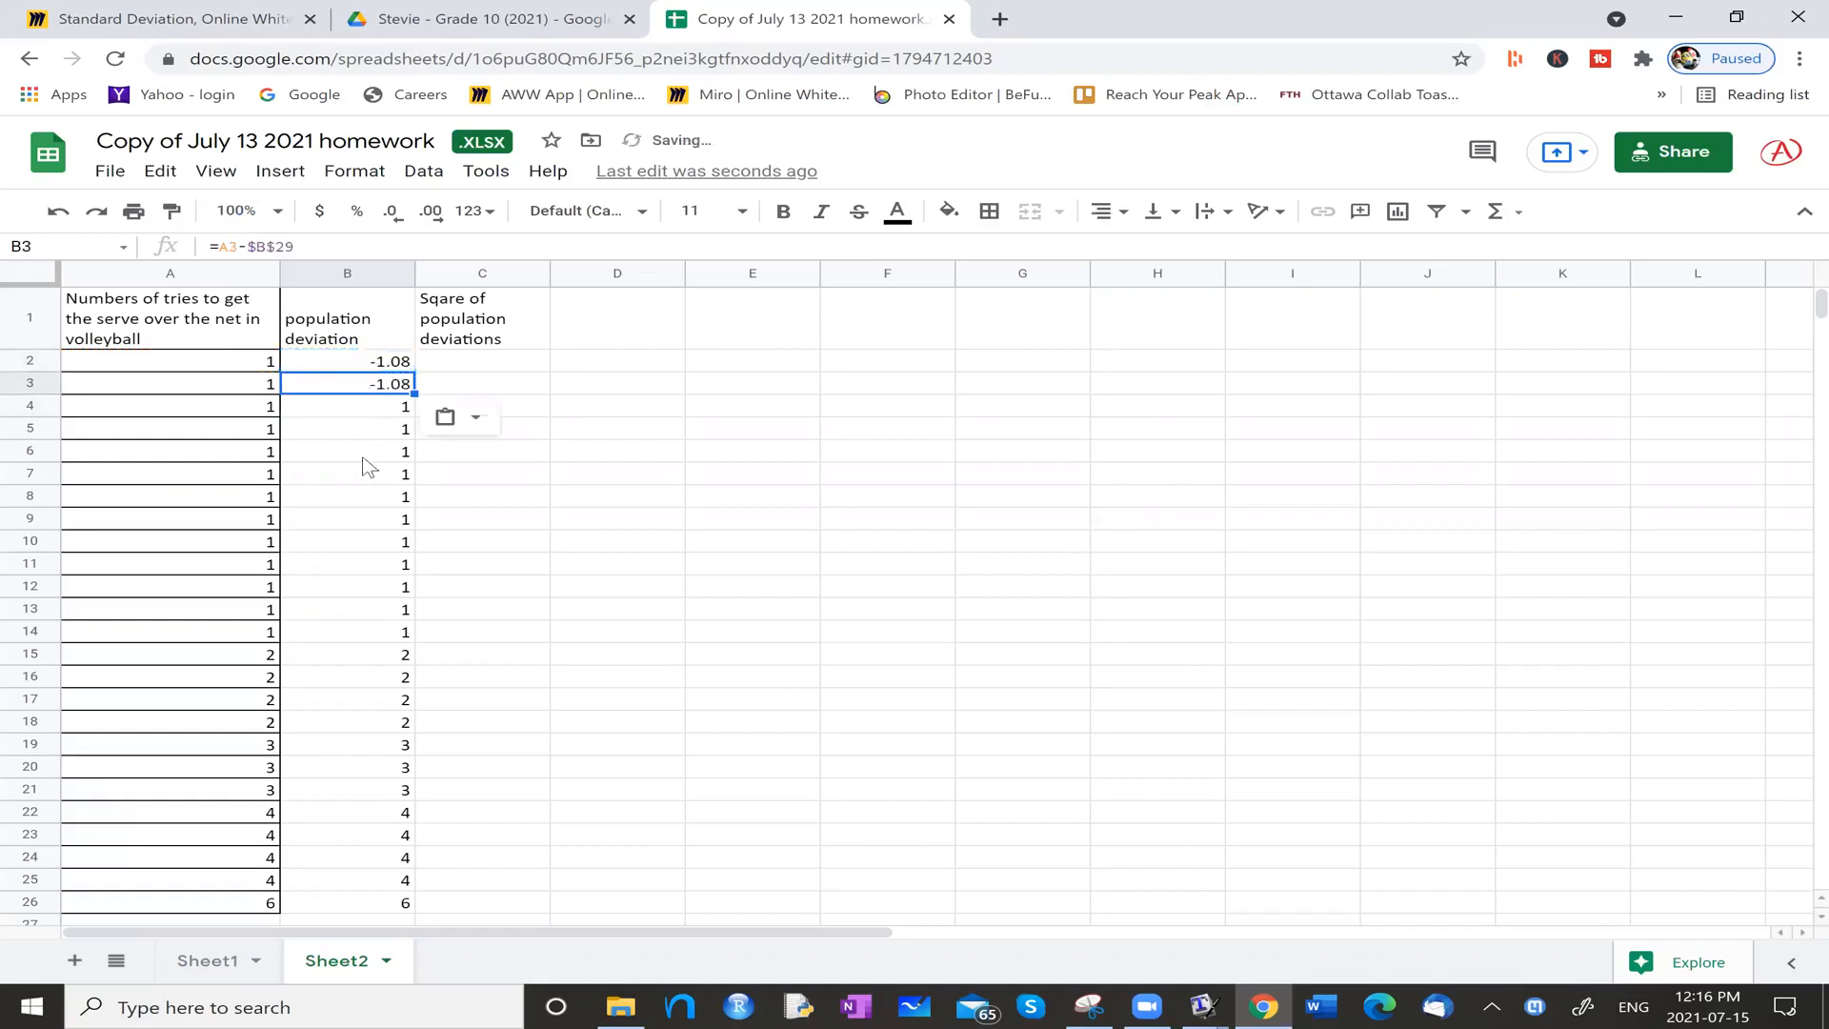
# Step: Copy the deviation formula from B2 into the whole range B3:B26 and check the formula in B26
pyautogui.click(375, 364)
pyautogui.hotkey('ctrl', 'c')
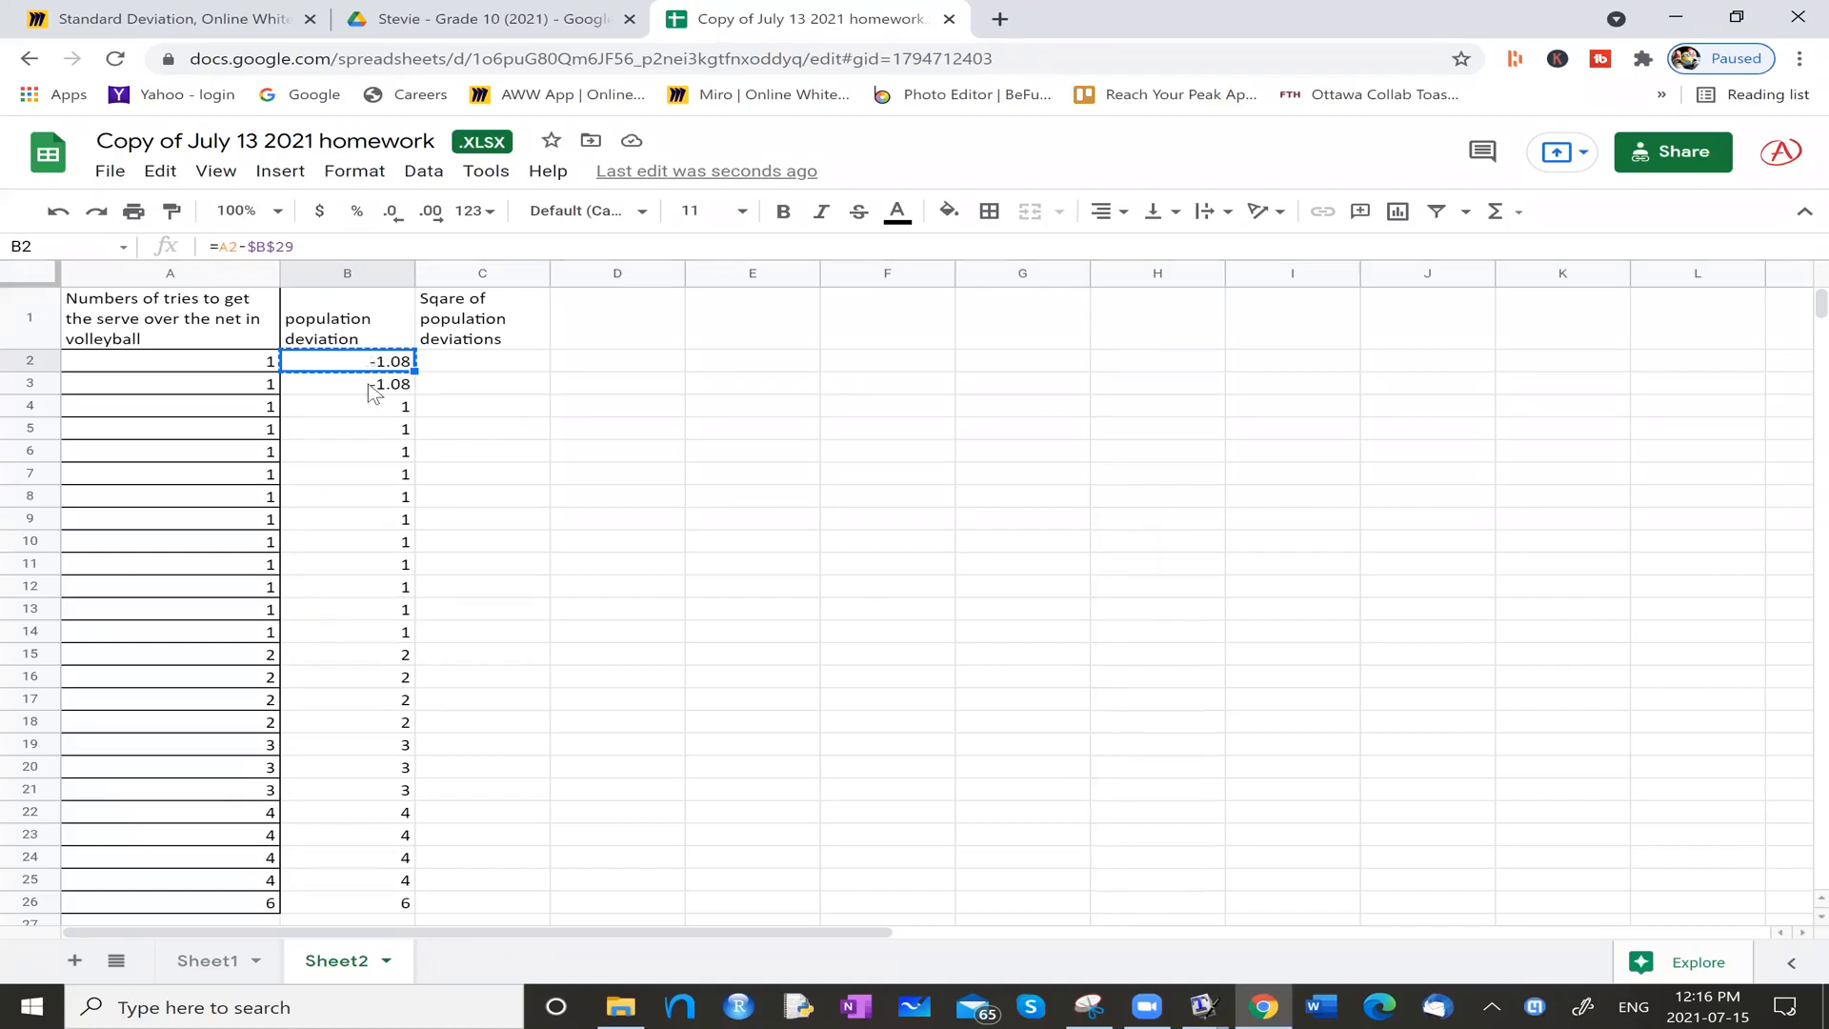
pyautogui.moveTo(371, 393); pyautogui.dragTo(387, 919)
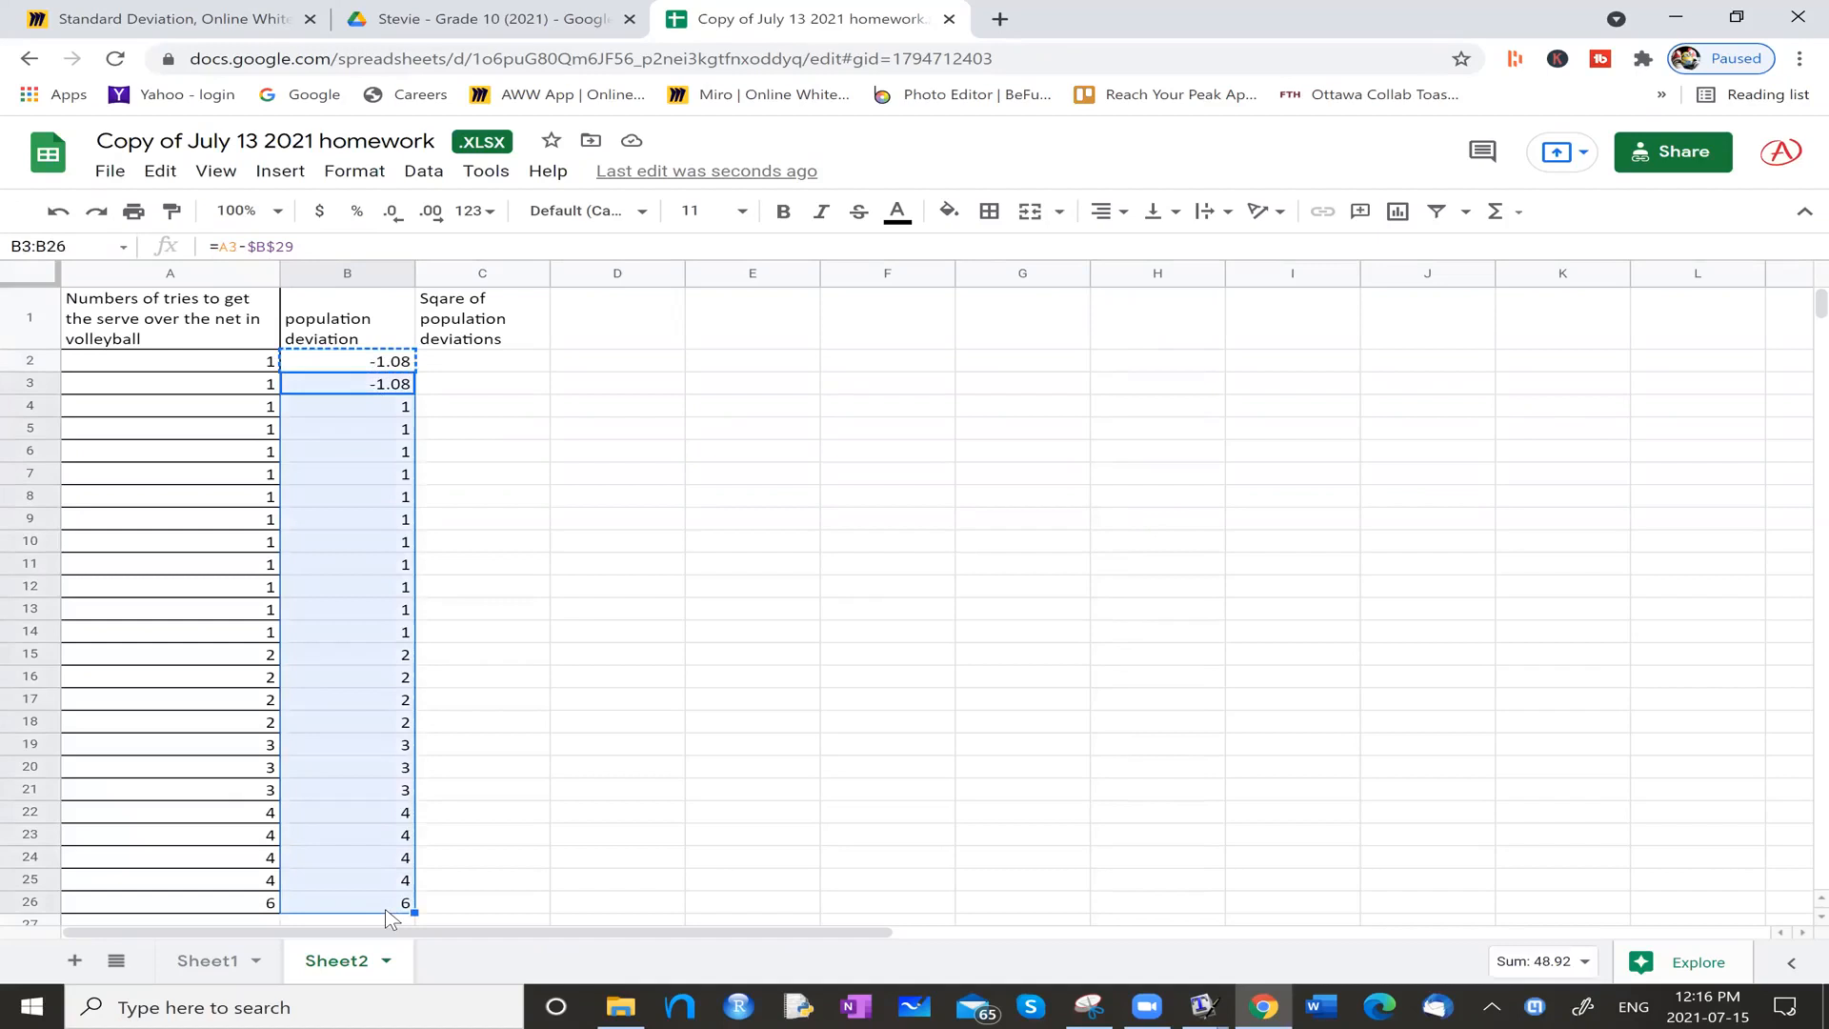
pyautogui.hotkey('ctrl', 'v')
pyautogui.click(499, 600)
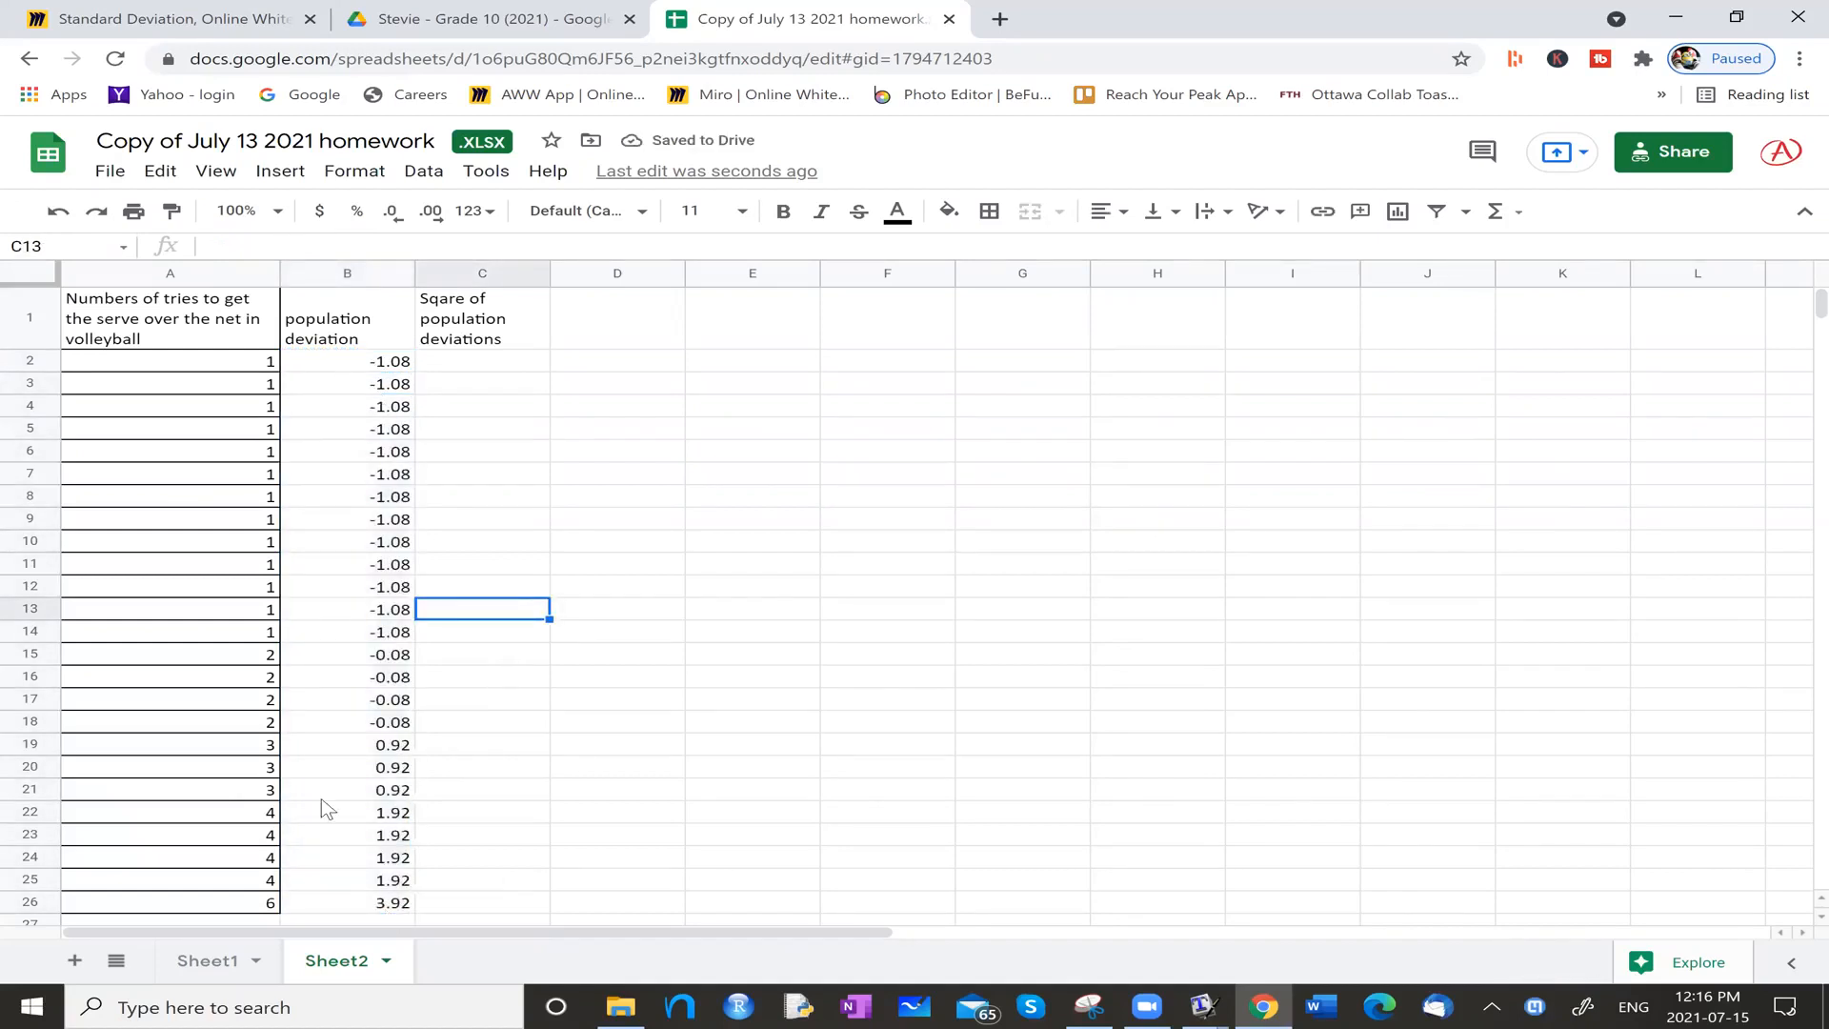
pyautogui.click(359, 903)
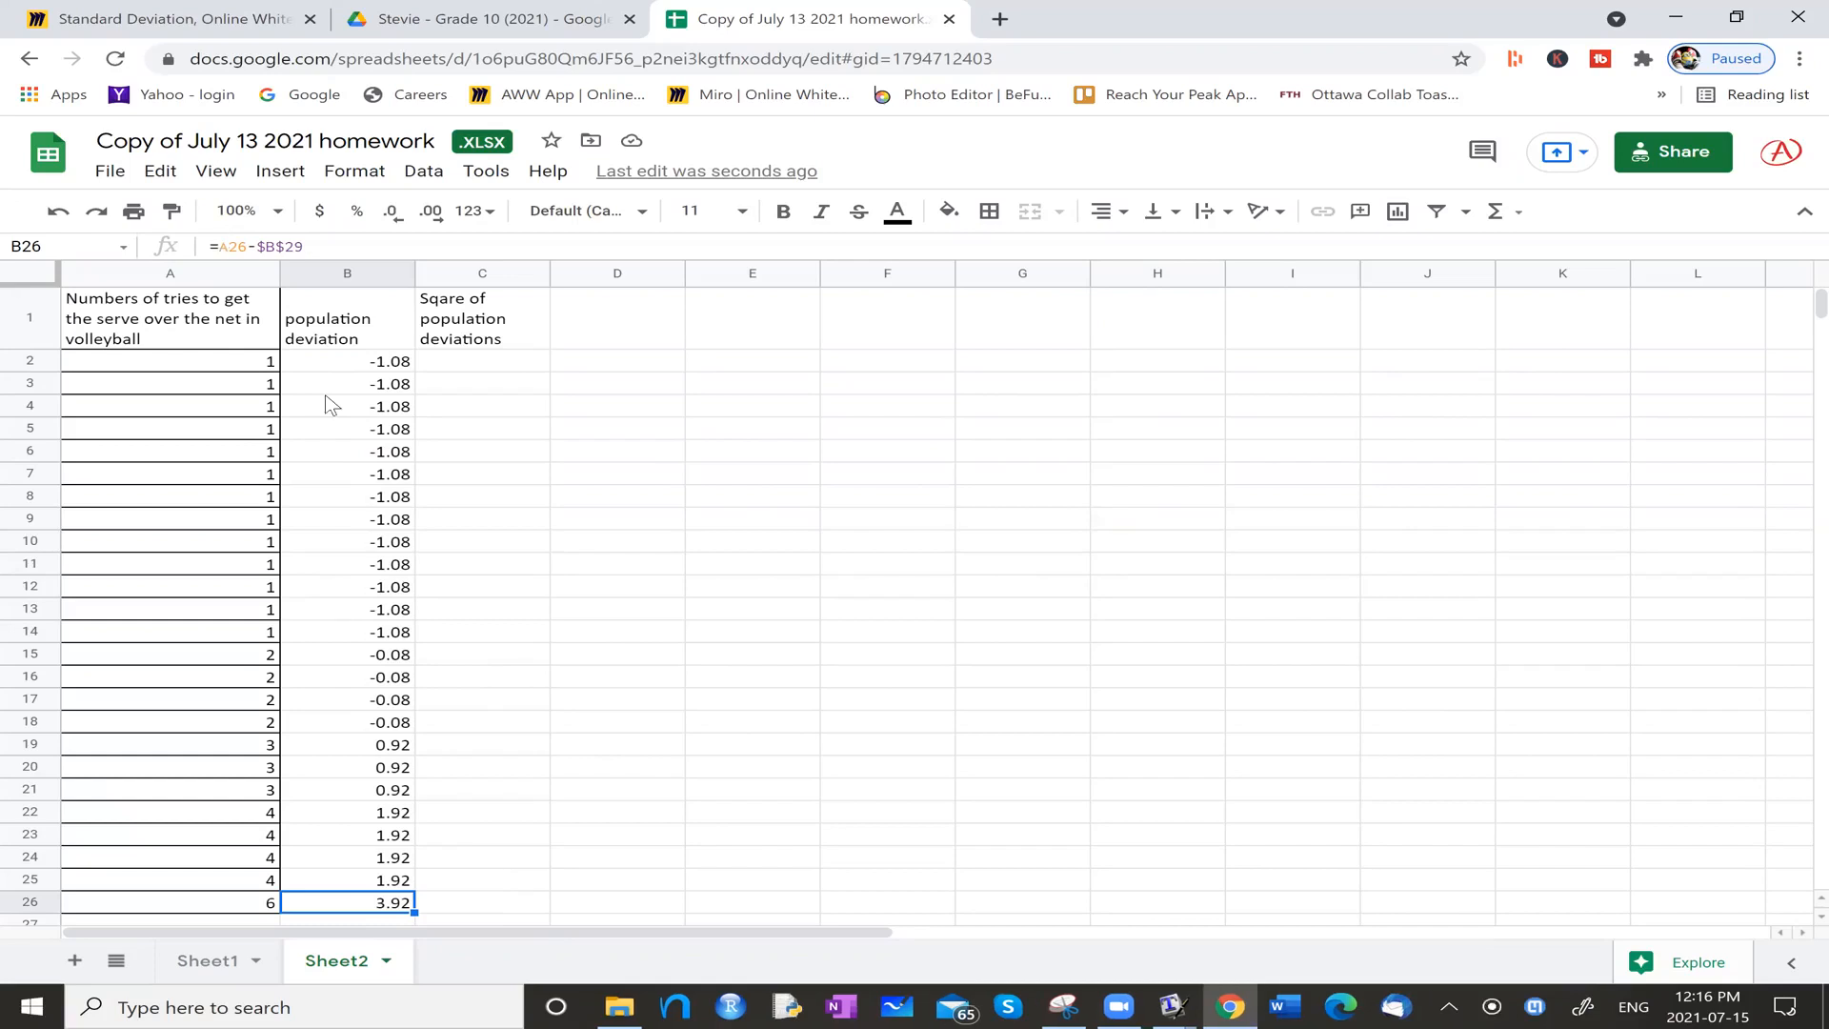
# Step: Correct the spelling of the column C header in C1 to "Square of population deviations"
pyautogui.scroll(-4, 470, 604)
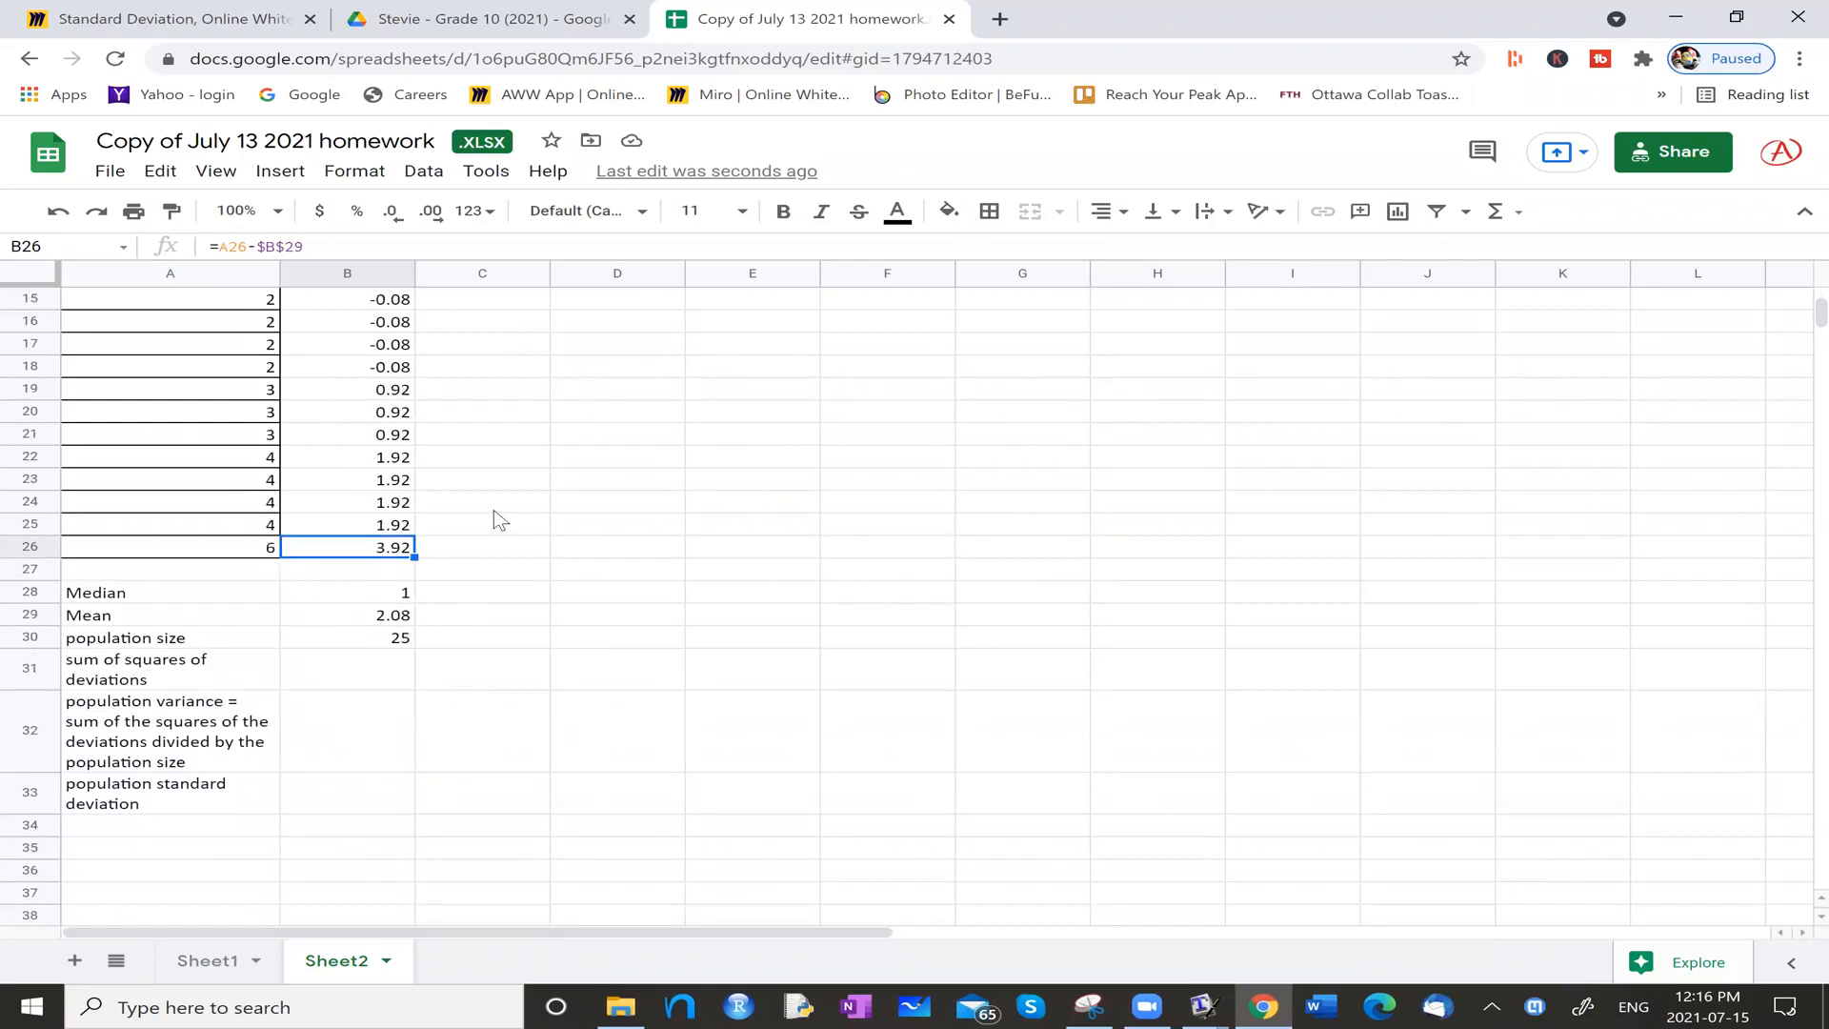
pyautogui.scroll(4, 494, 520)
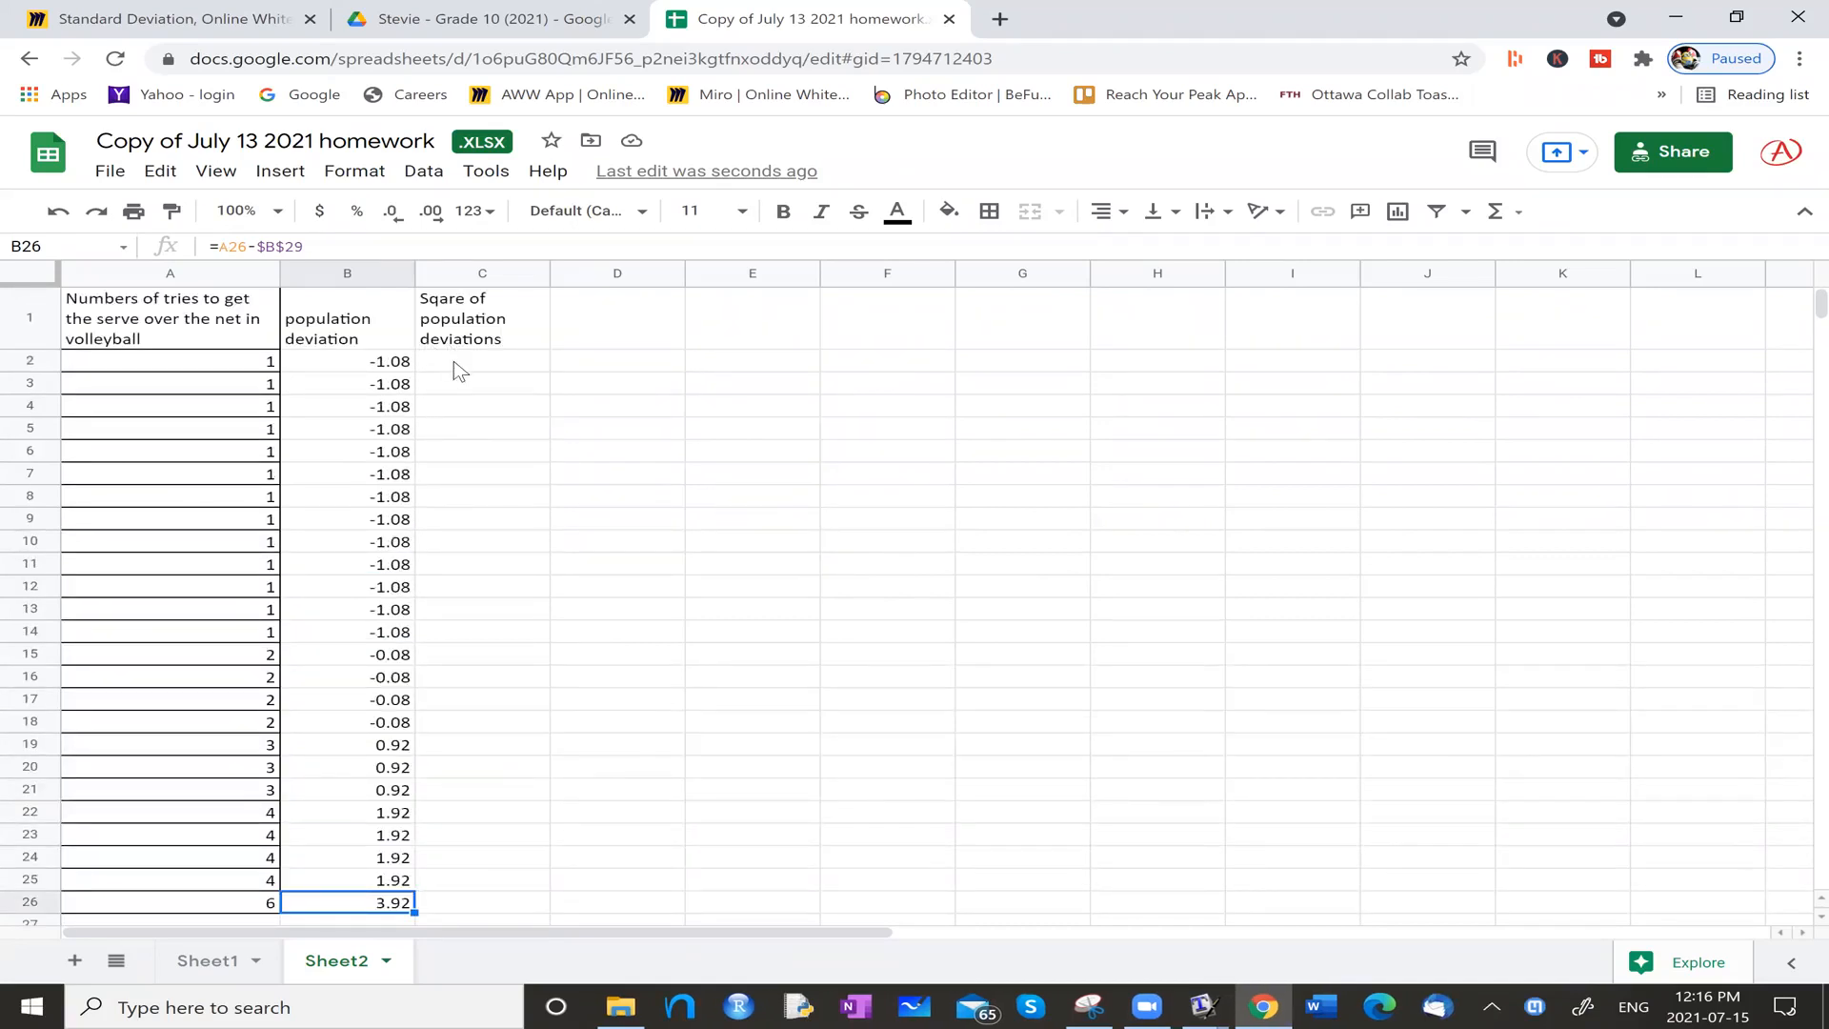
pyautogui.click(455, 369)
pyautogui.click(481, 322)
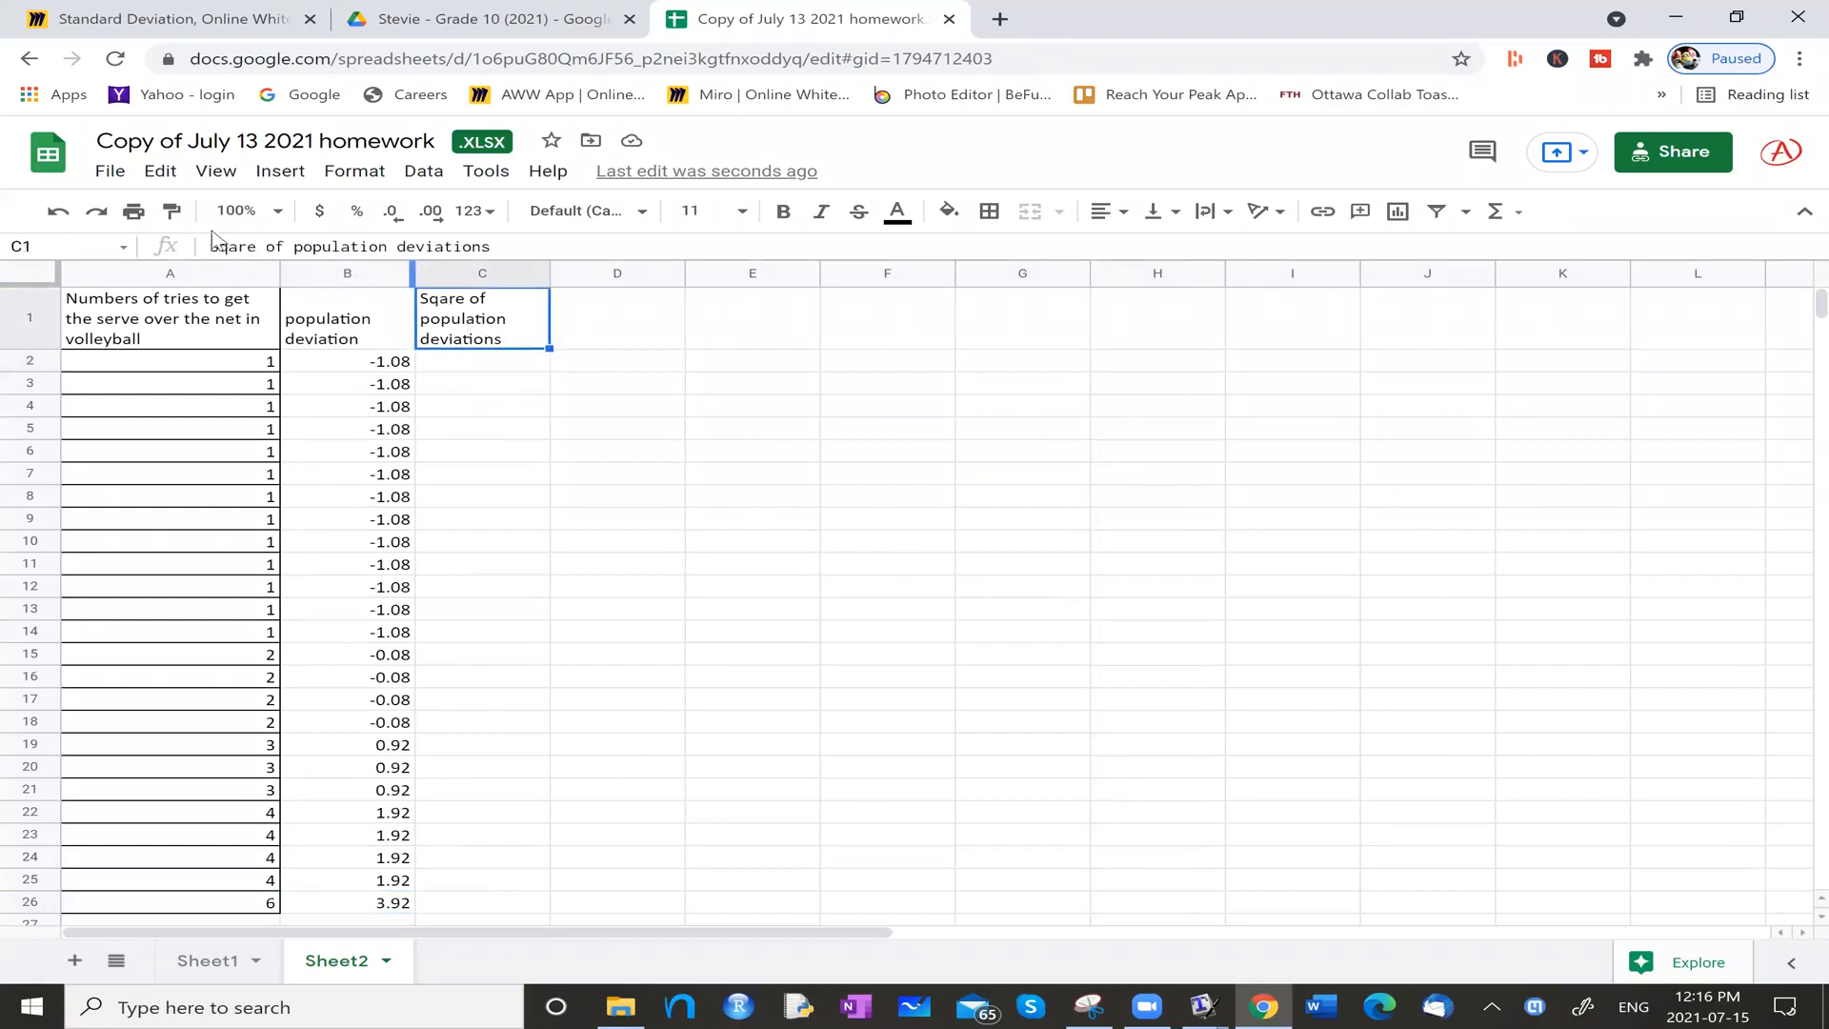
pyautogui.click(295, 250)
pyautogui.write('u')
pyautogui.click(465, 361)
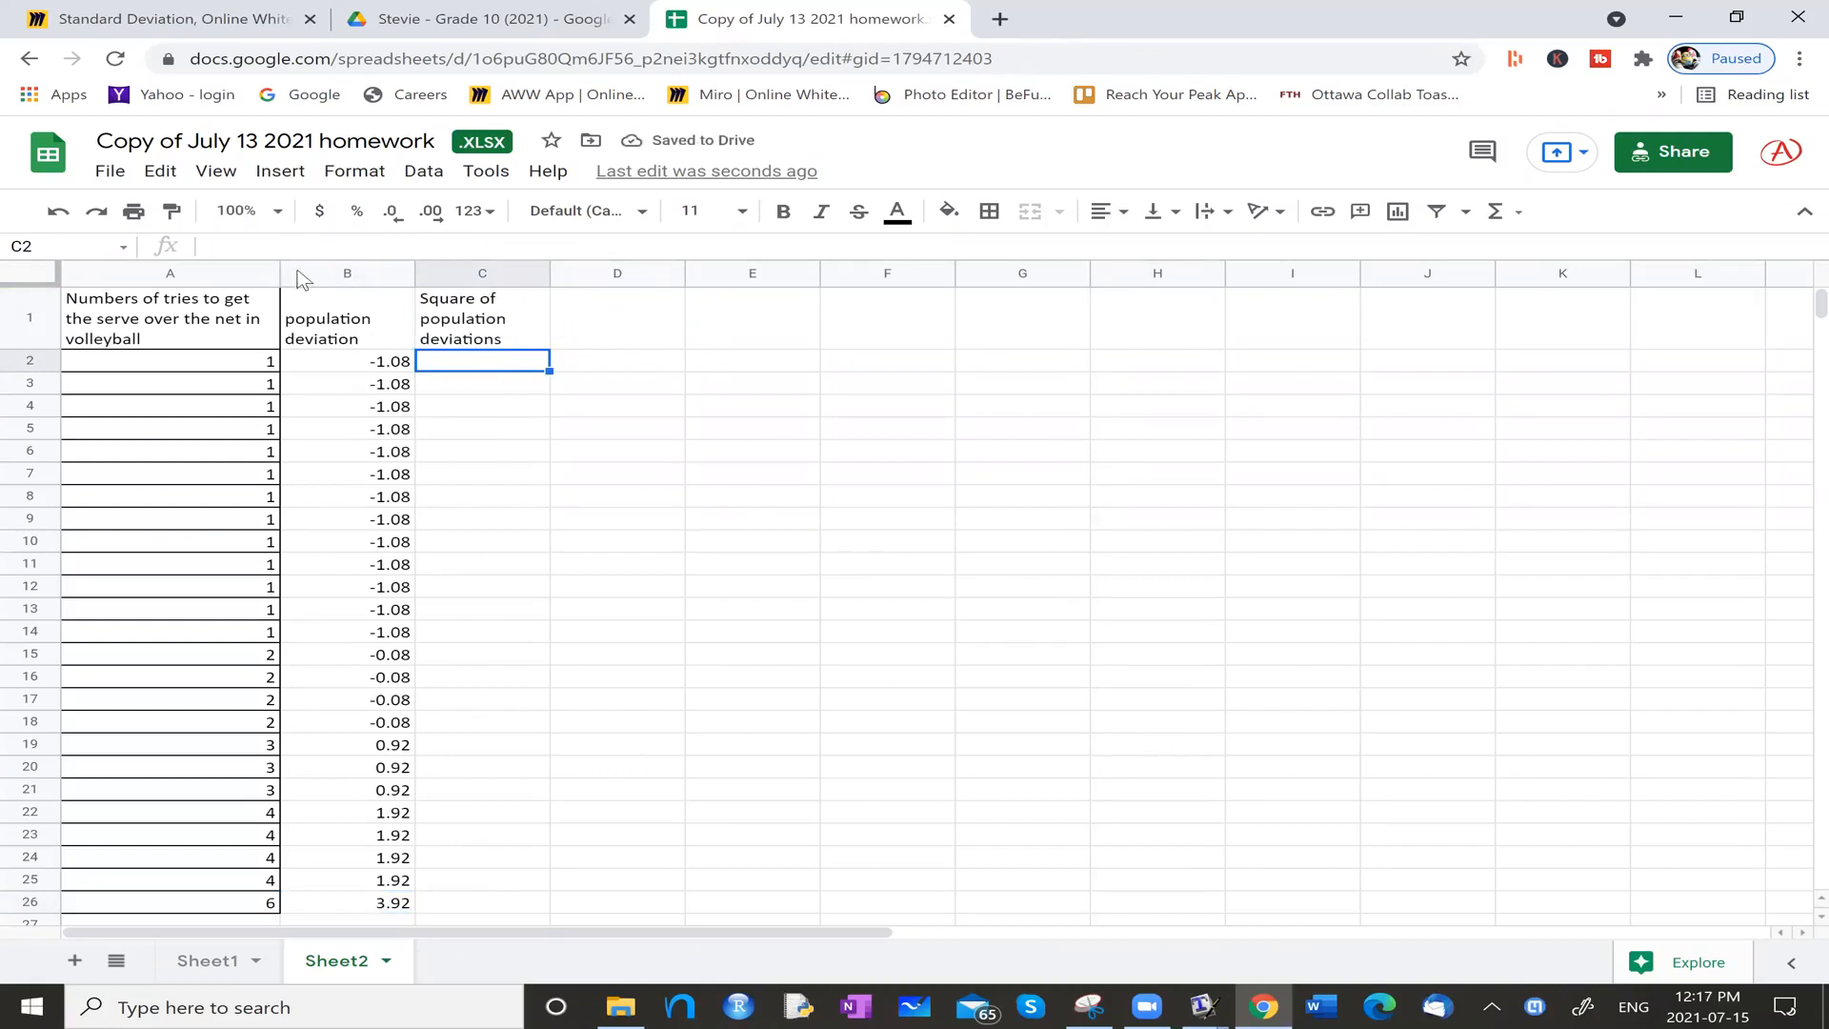
# Step: Insert the math function POWER in cell C2, under the Square of population deviations header
pyautogui.click(246, 245)
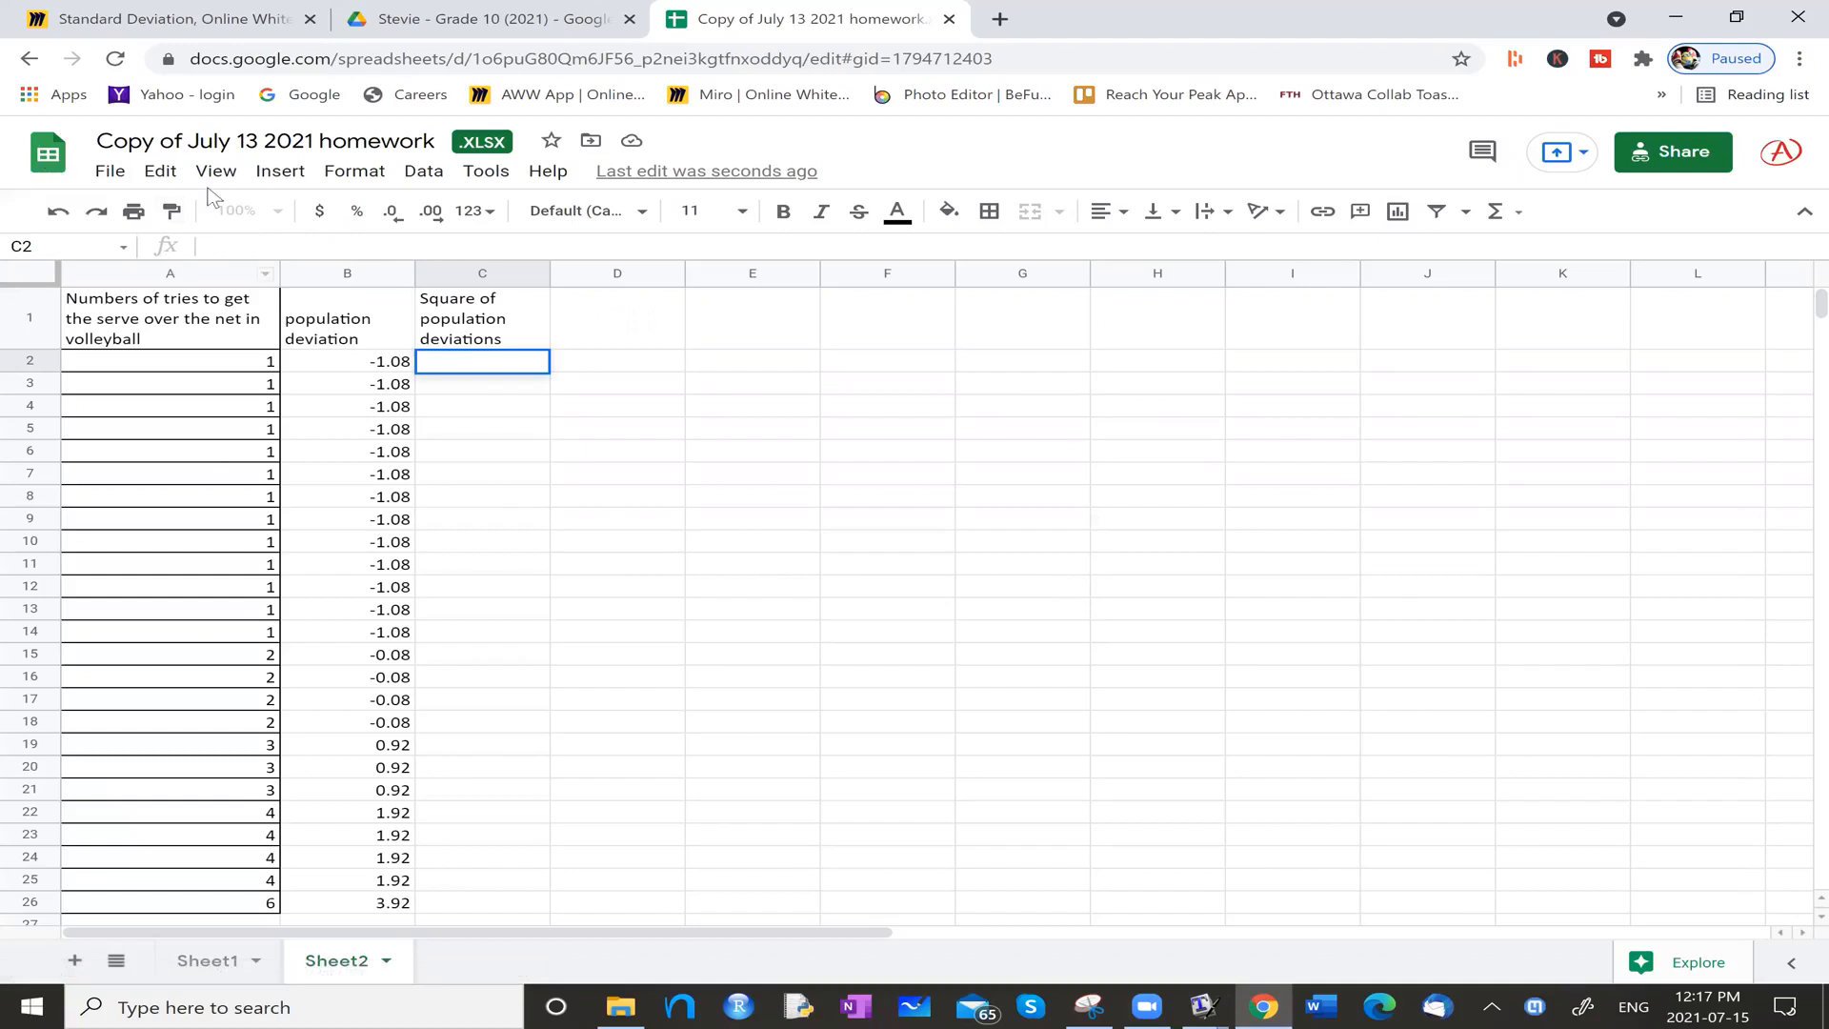
pyautogui.press('Escape')
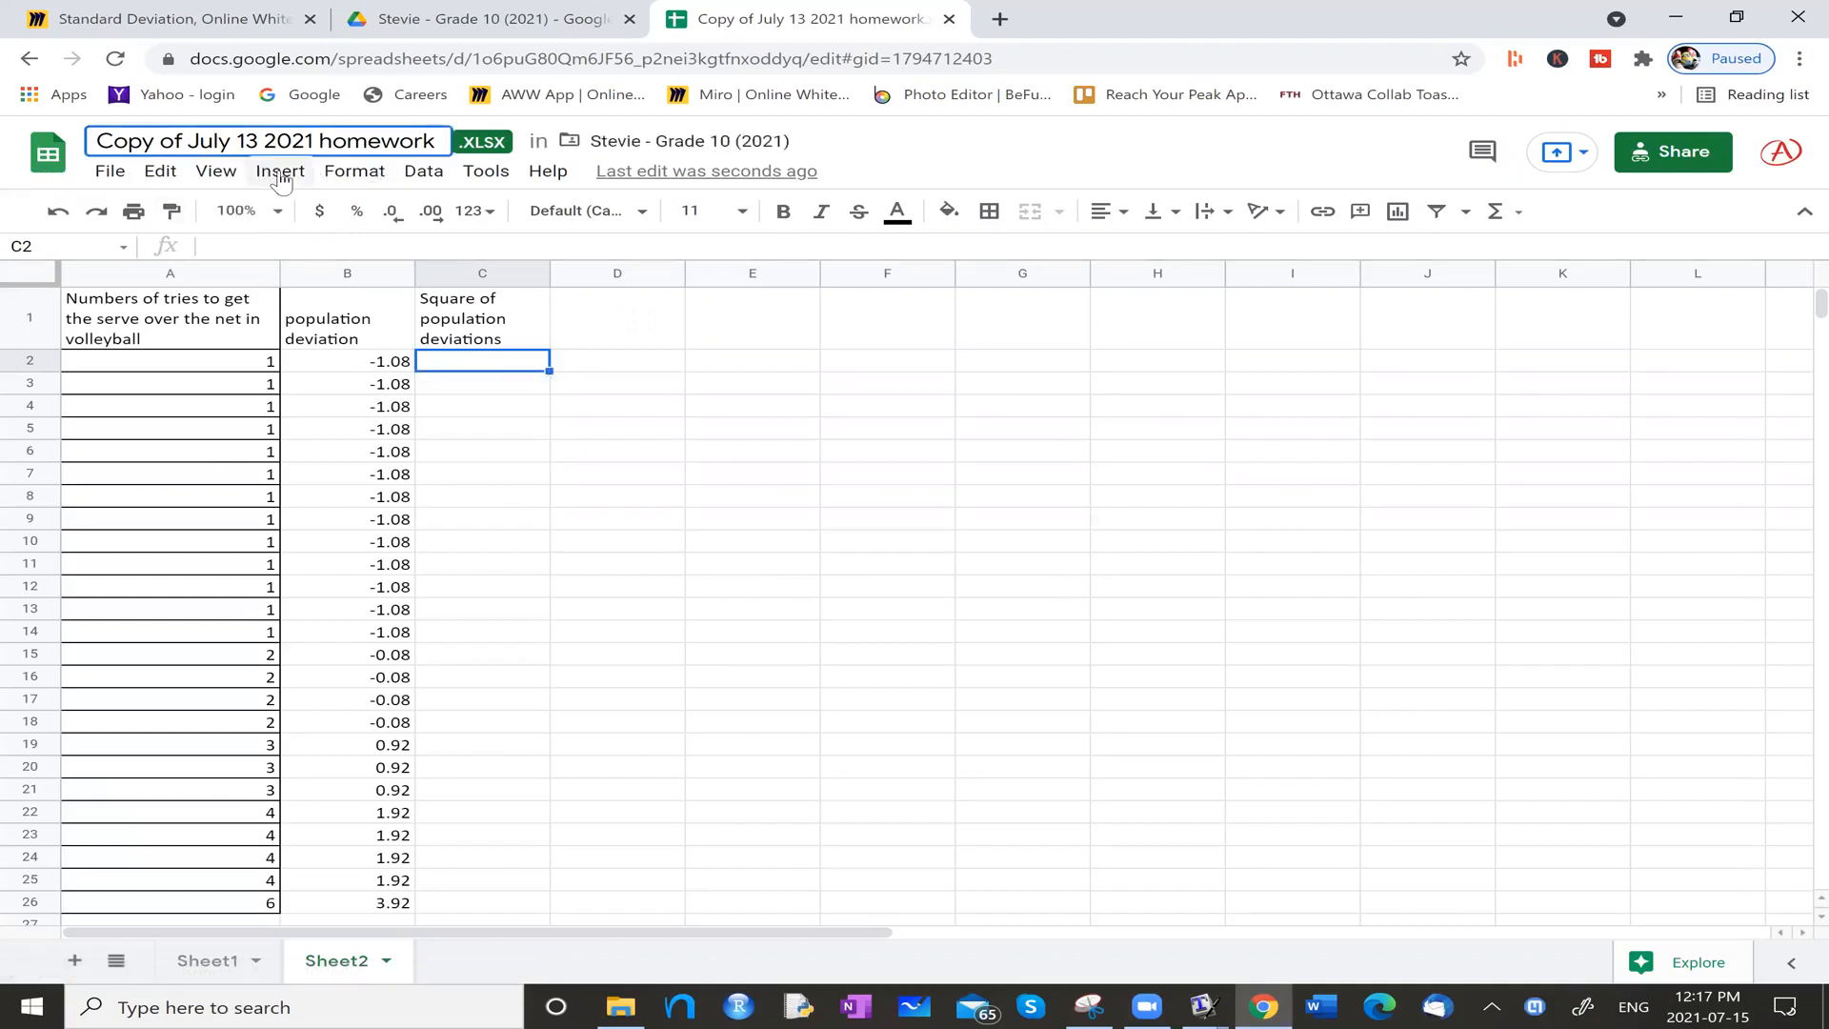
pyautogui.click(281, 172)
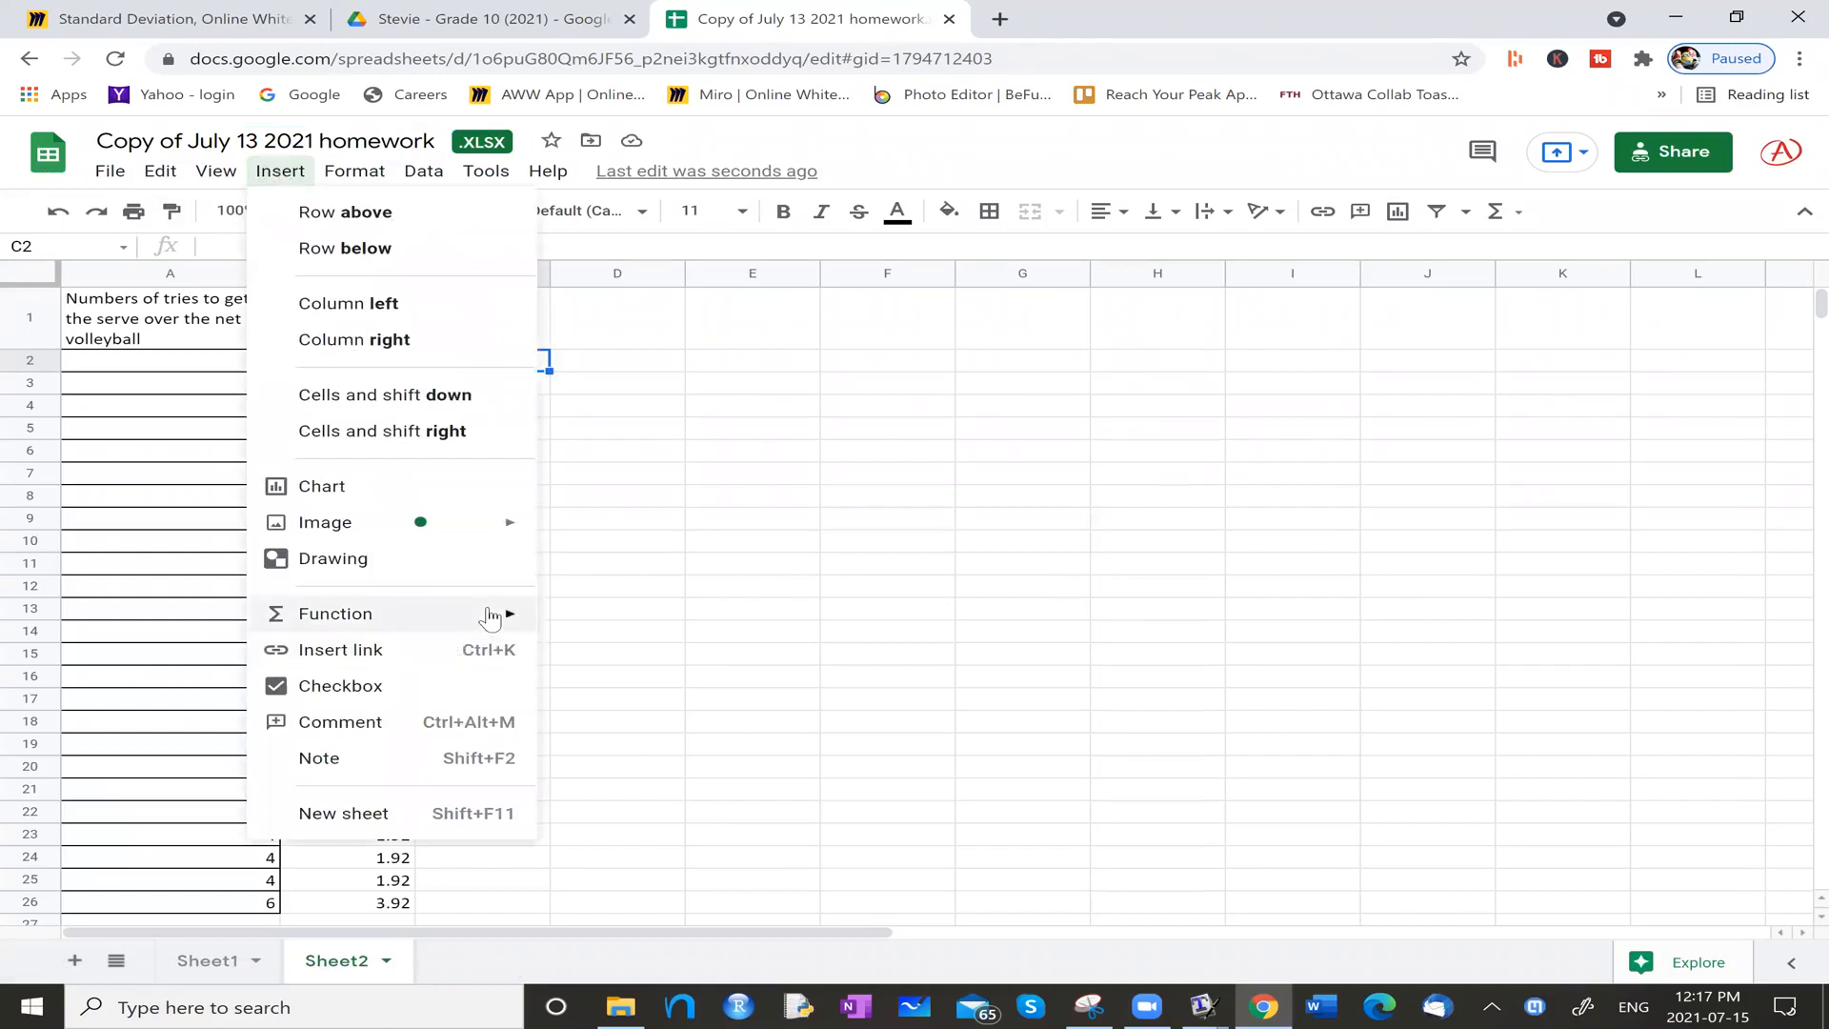
pyautogui.moveTo(497, 616)
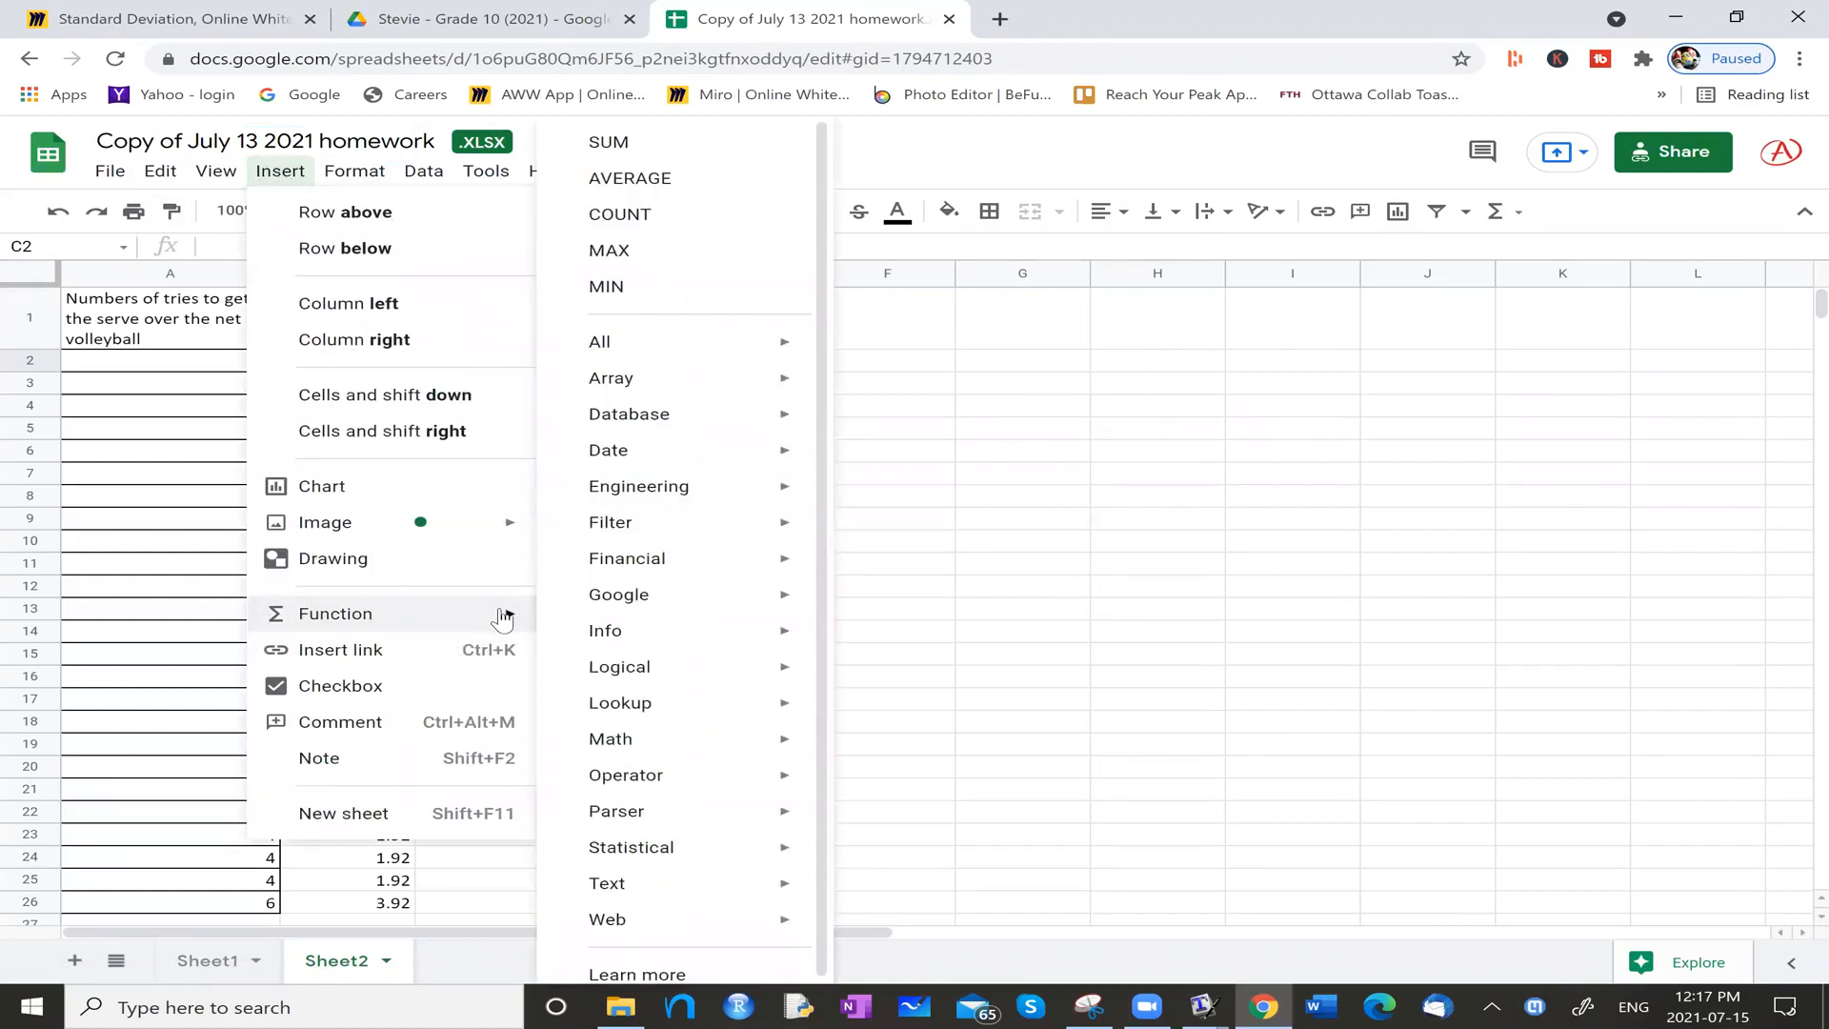
pyautogui.moveTo(700, 793)
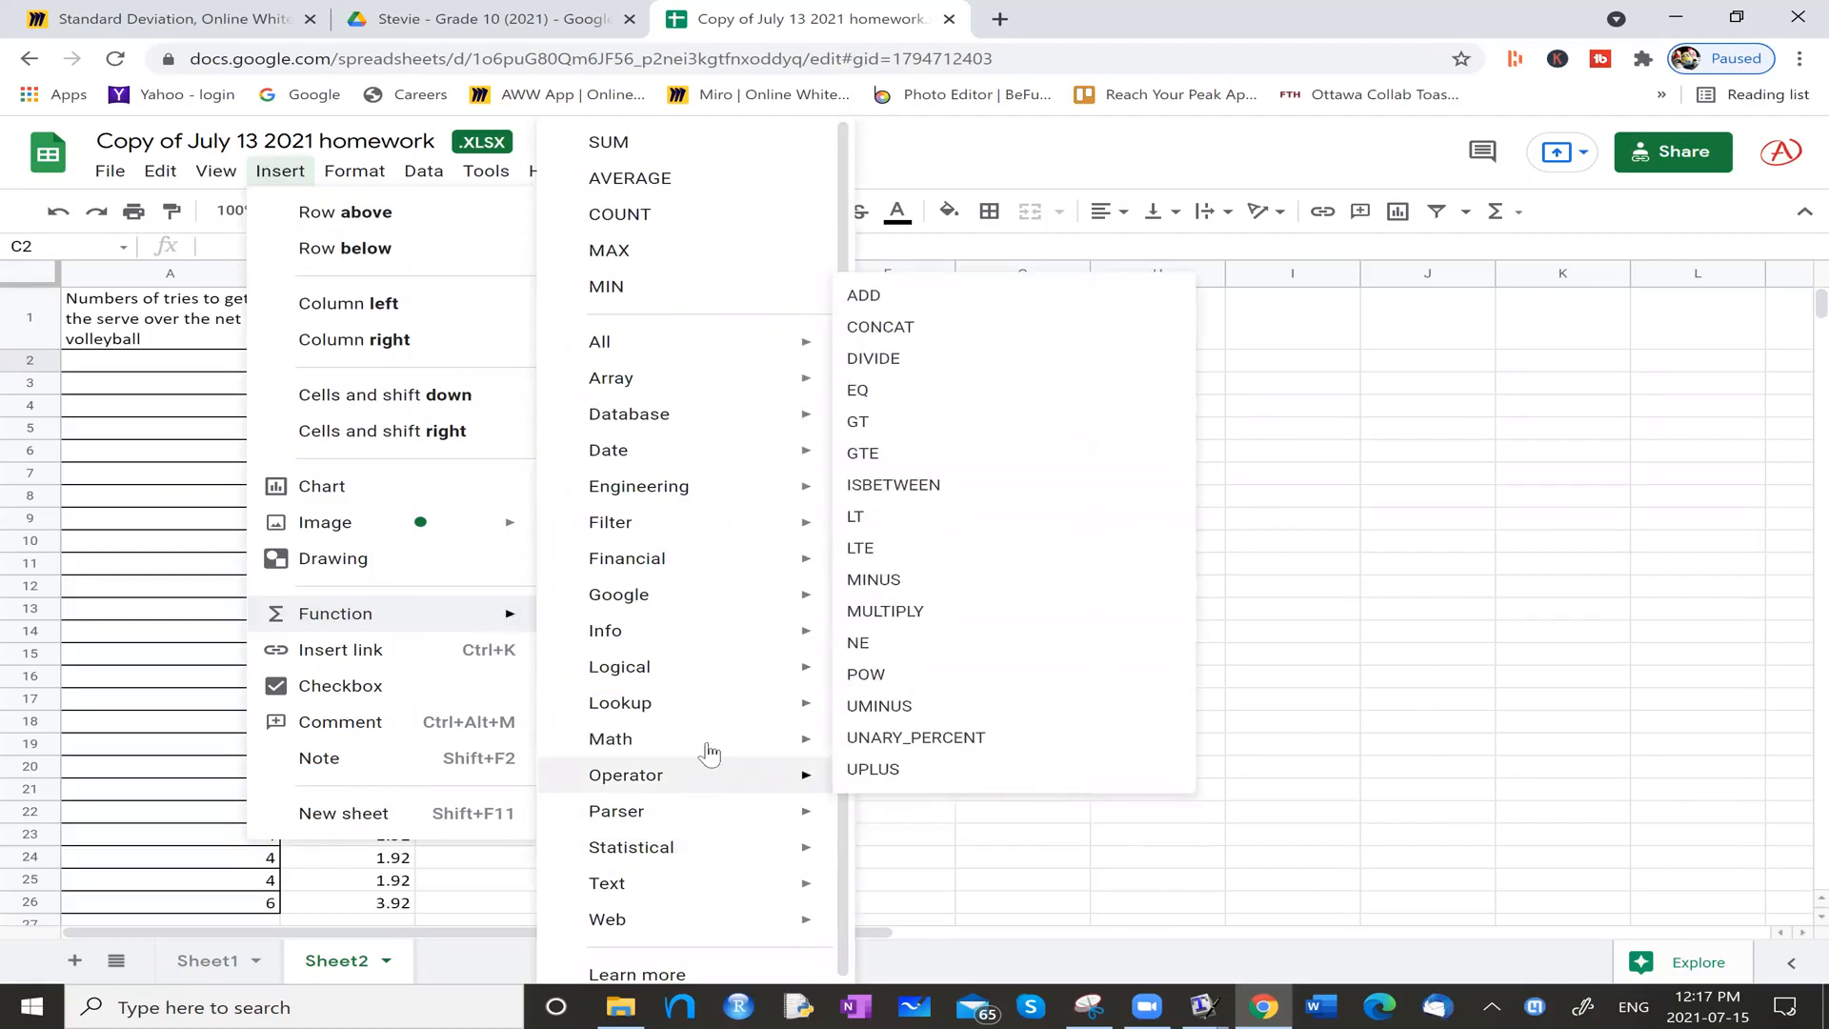
pyautogui.moveTo(708, 752)
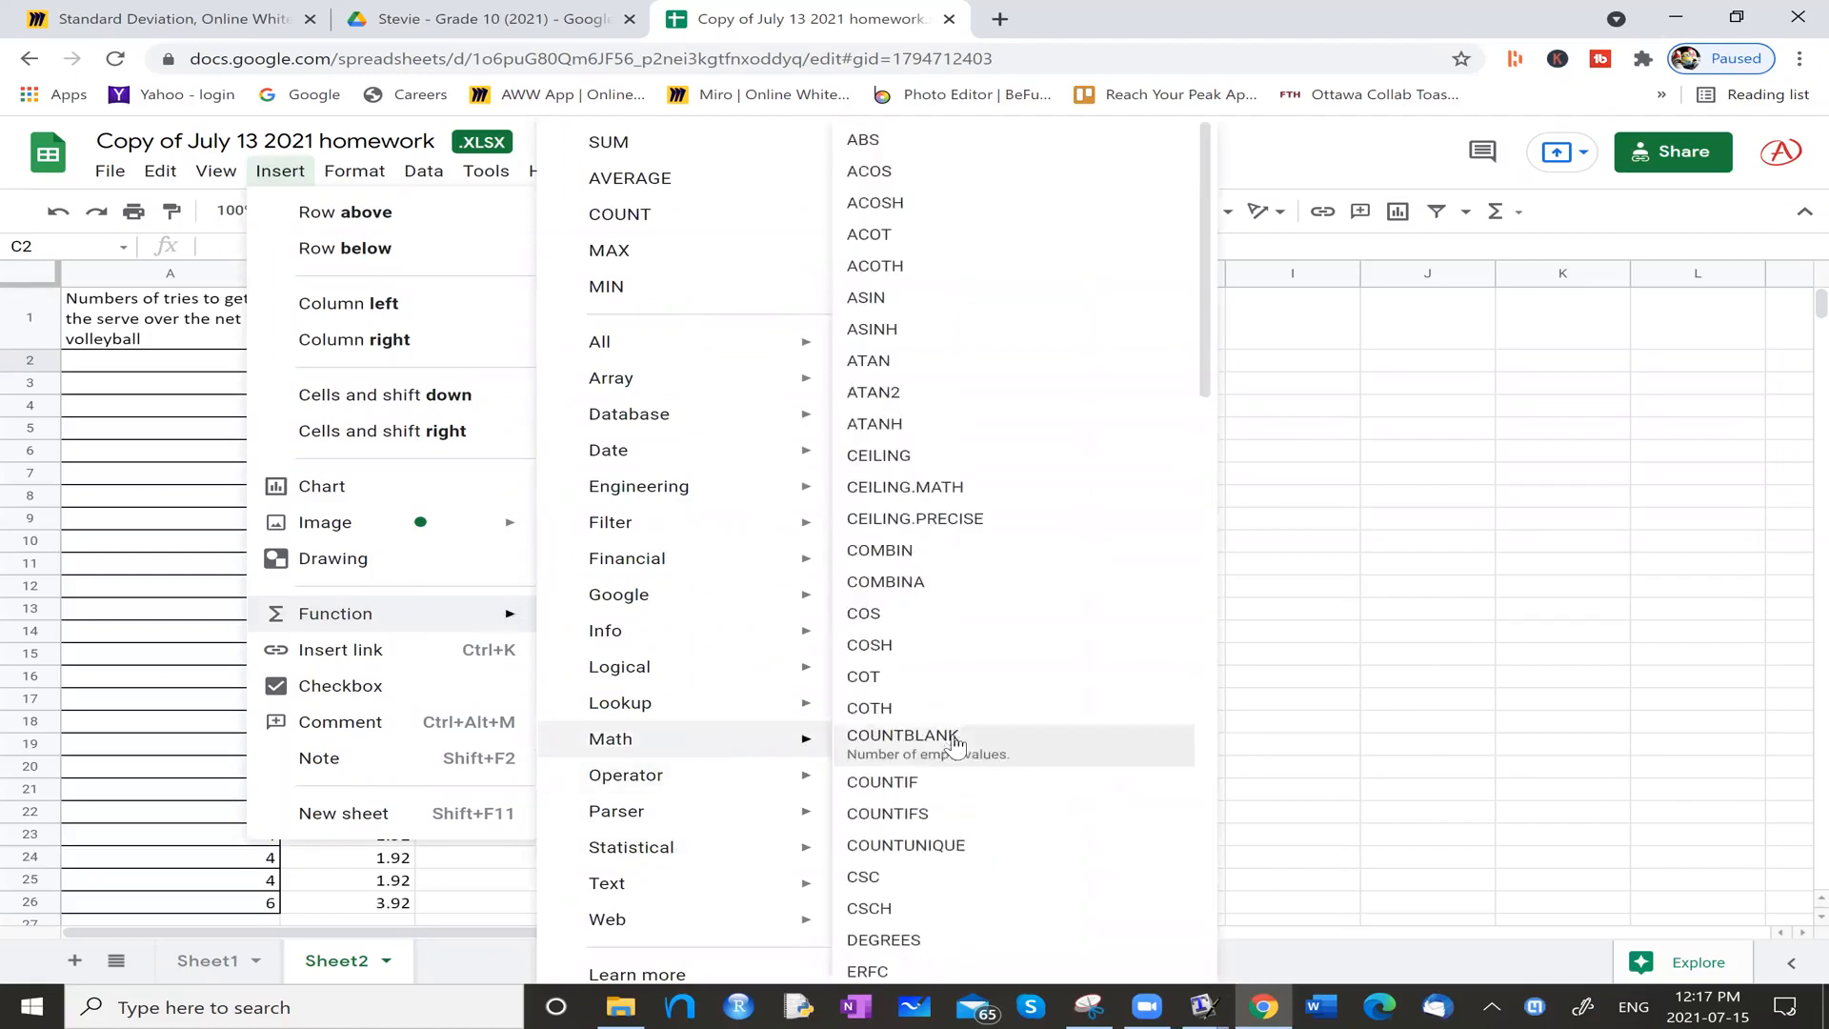
pyautogui.scroll(-9, 952, 745)
pyautogui.scroll(-9, 954, 744)
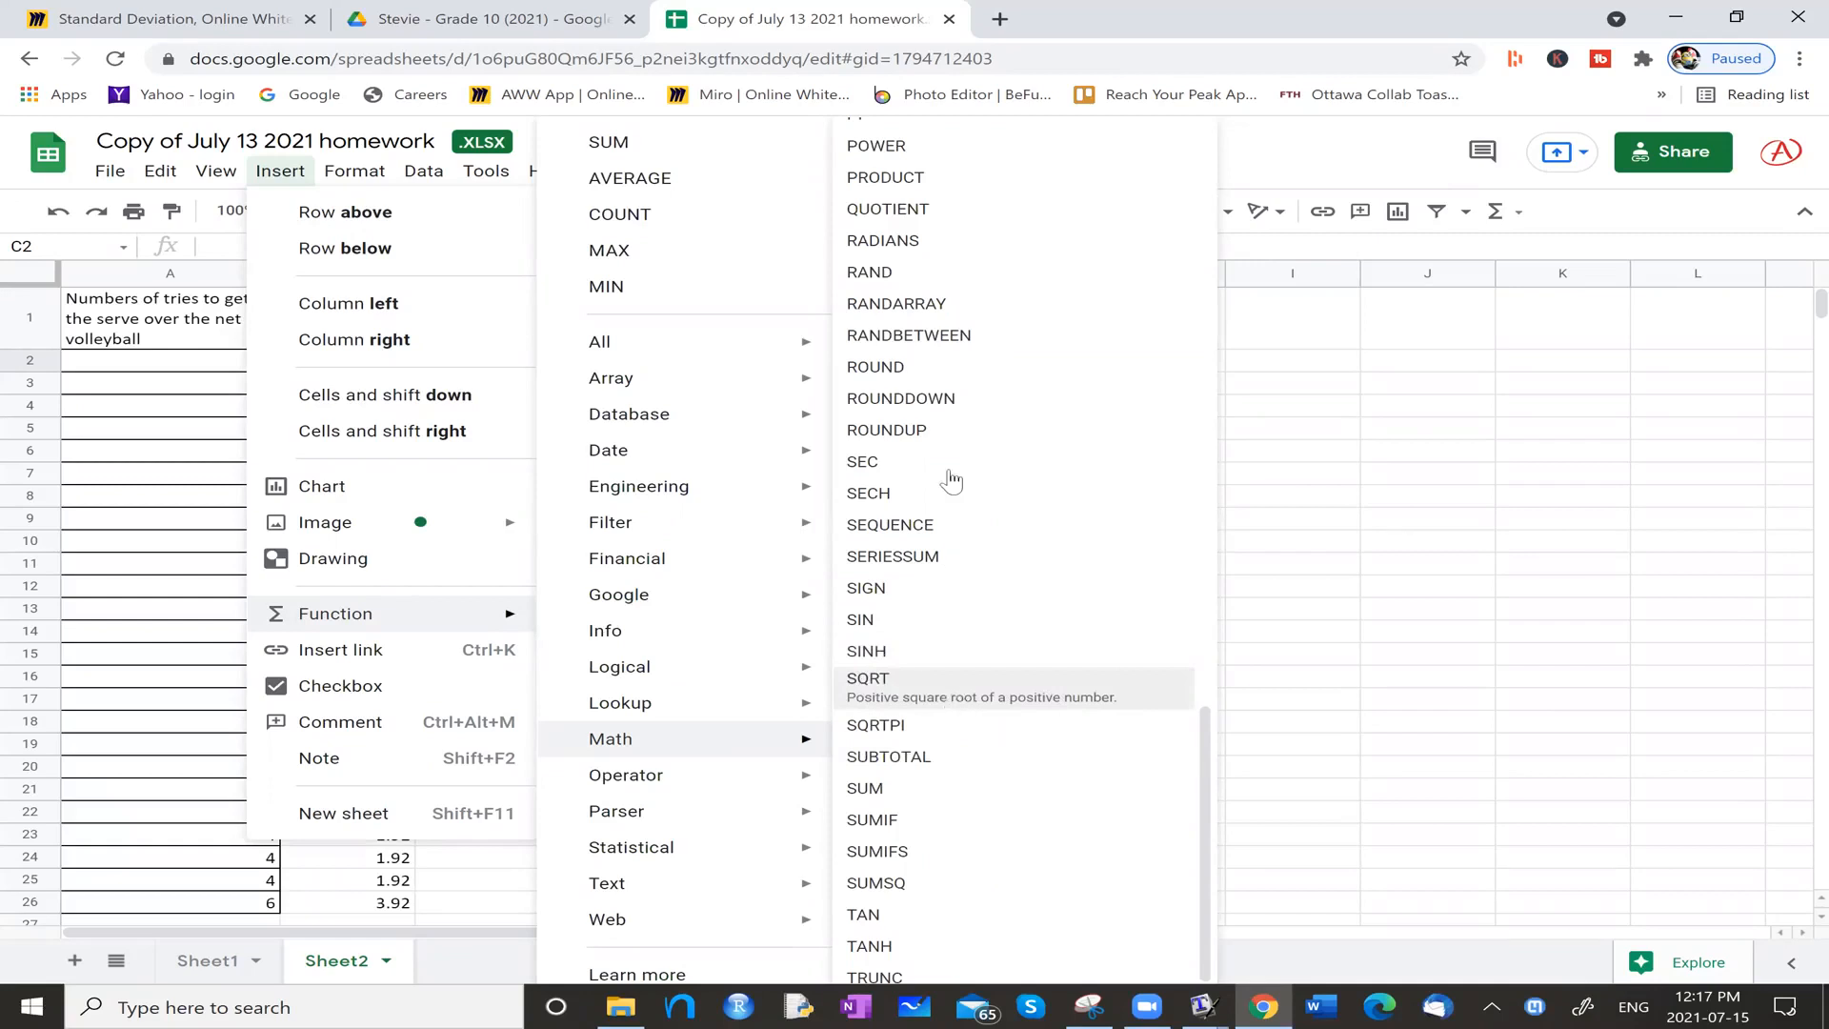
pyautogui.click(916, 160)
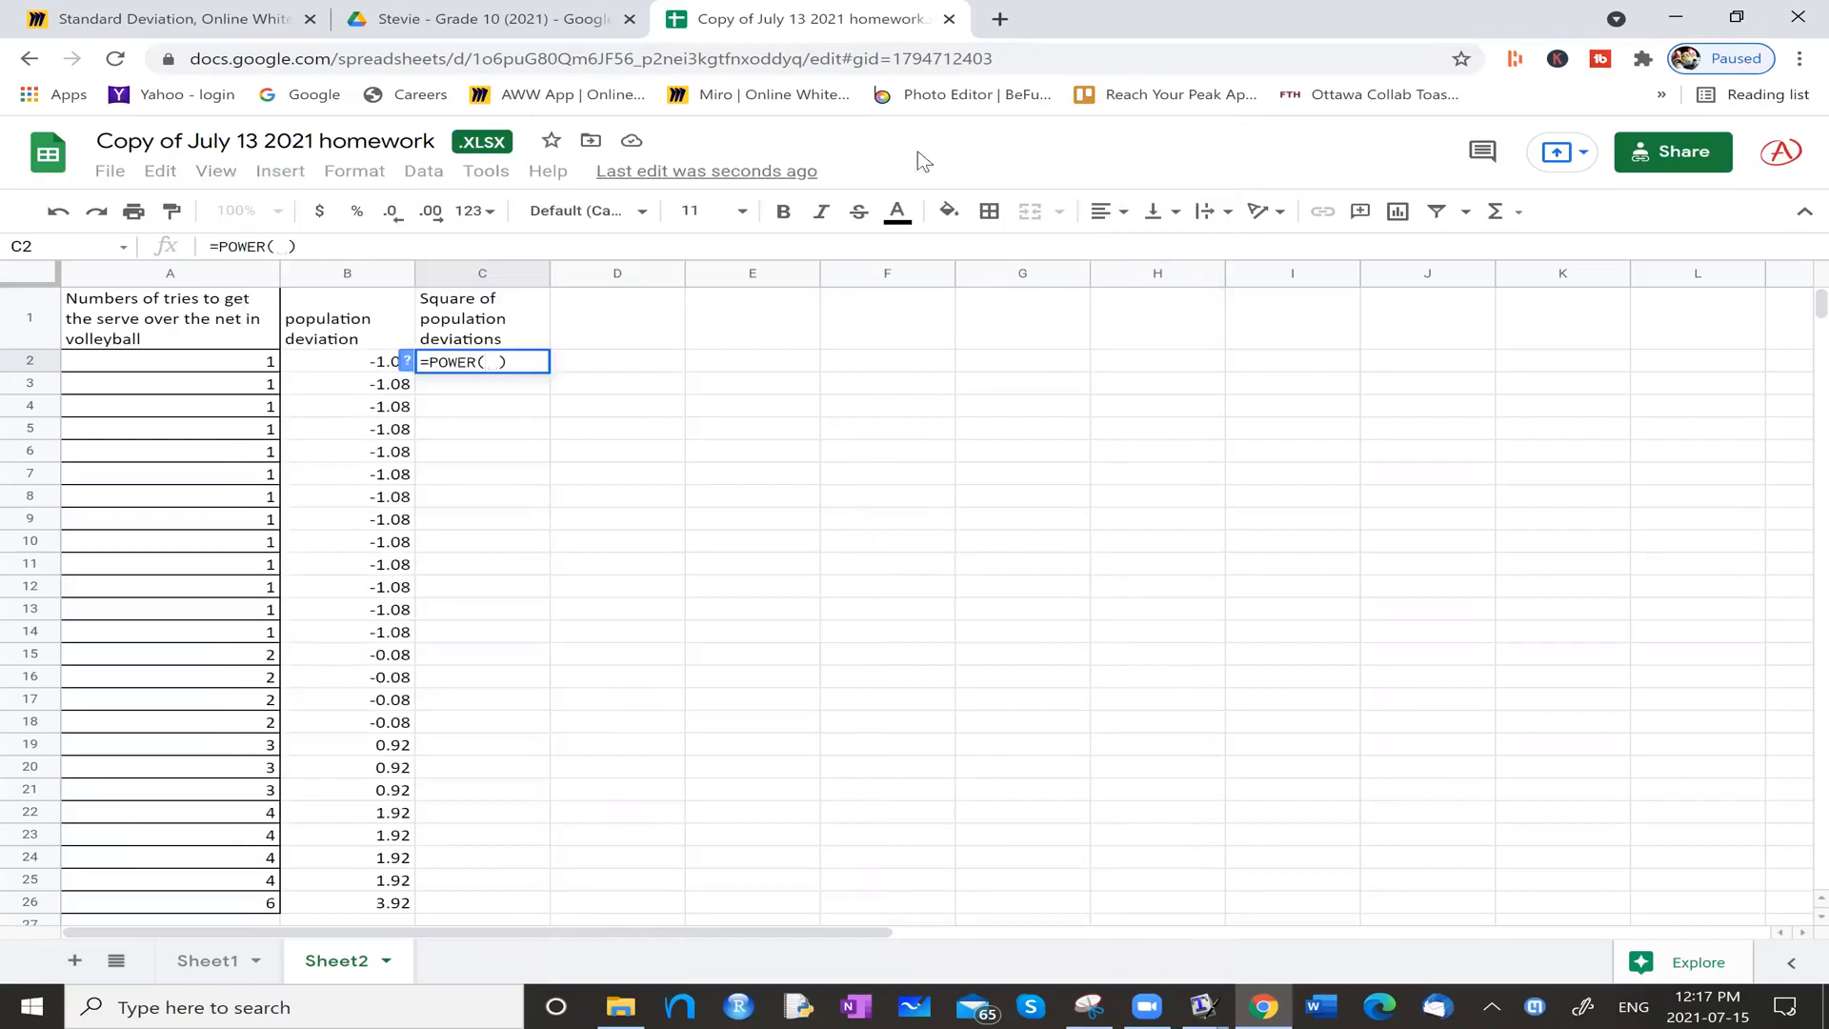
# Step: Complete the POWER formula in C2 to raise B2 to the power of 2, declining the suggested autofill
pyautogui.write('b2')
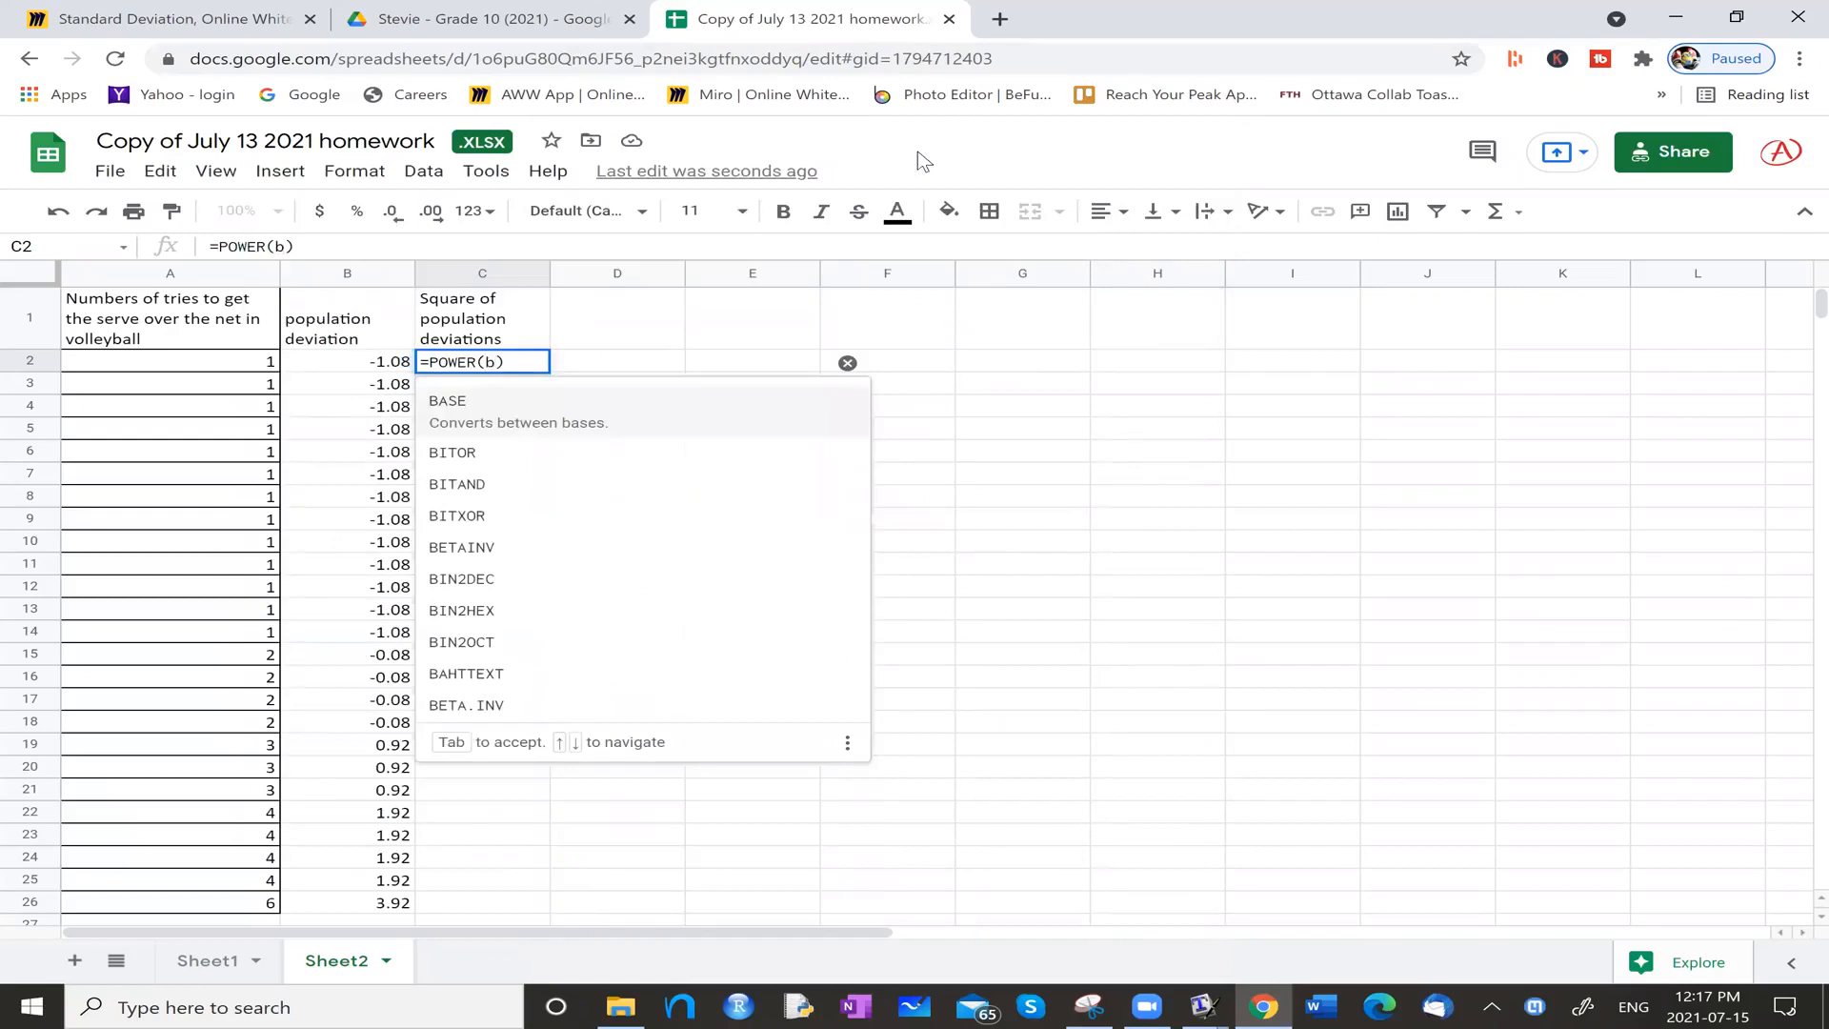
pyautogui.write(',2')
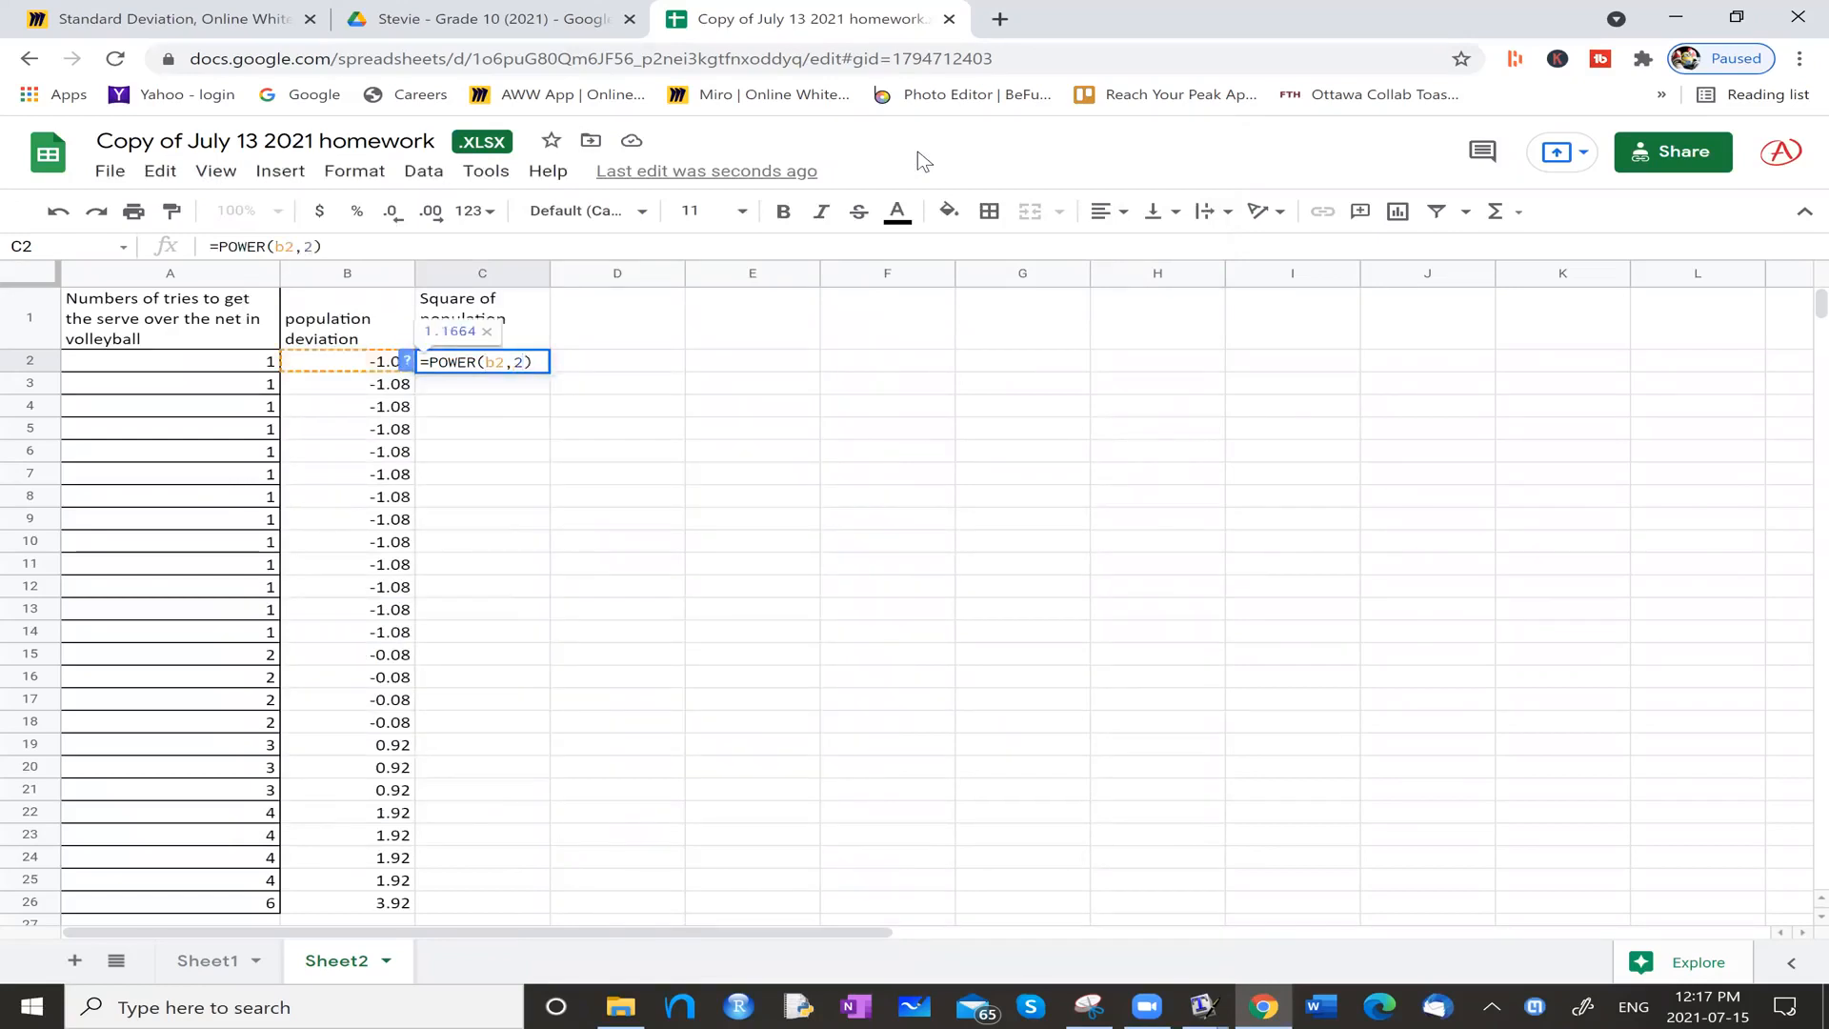
pyautogui.press('Return')
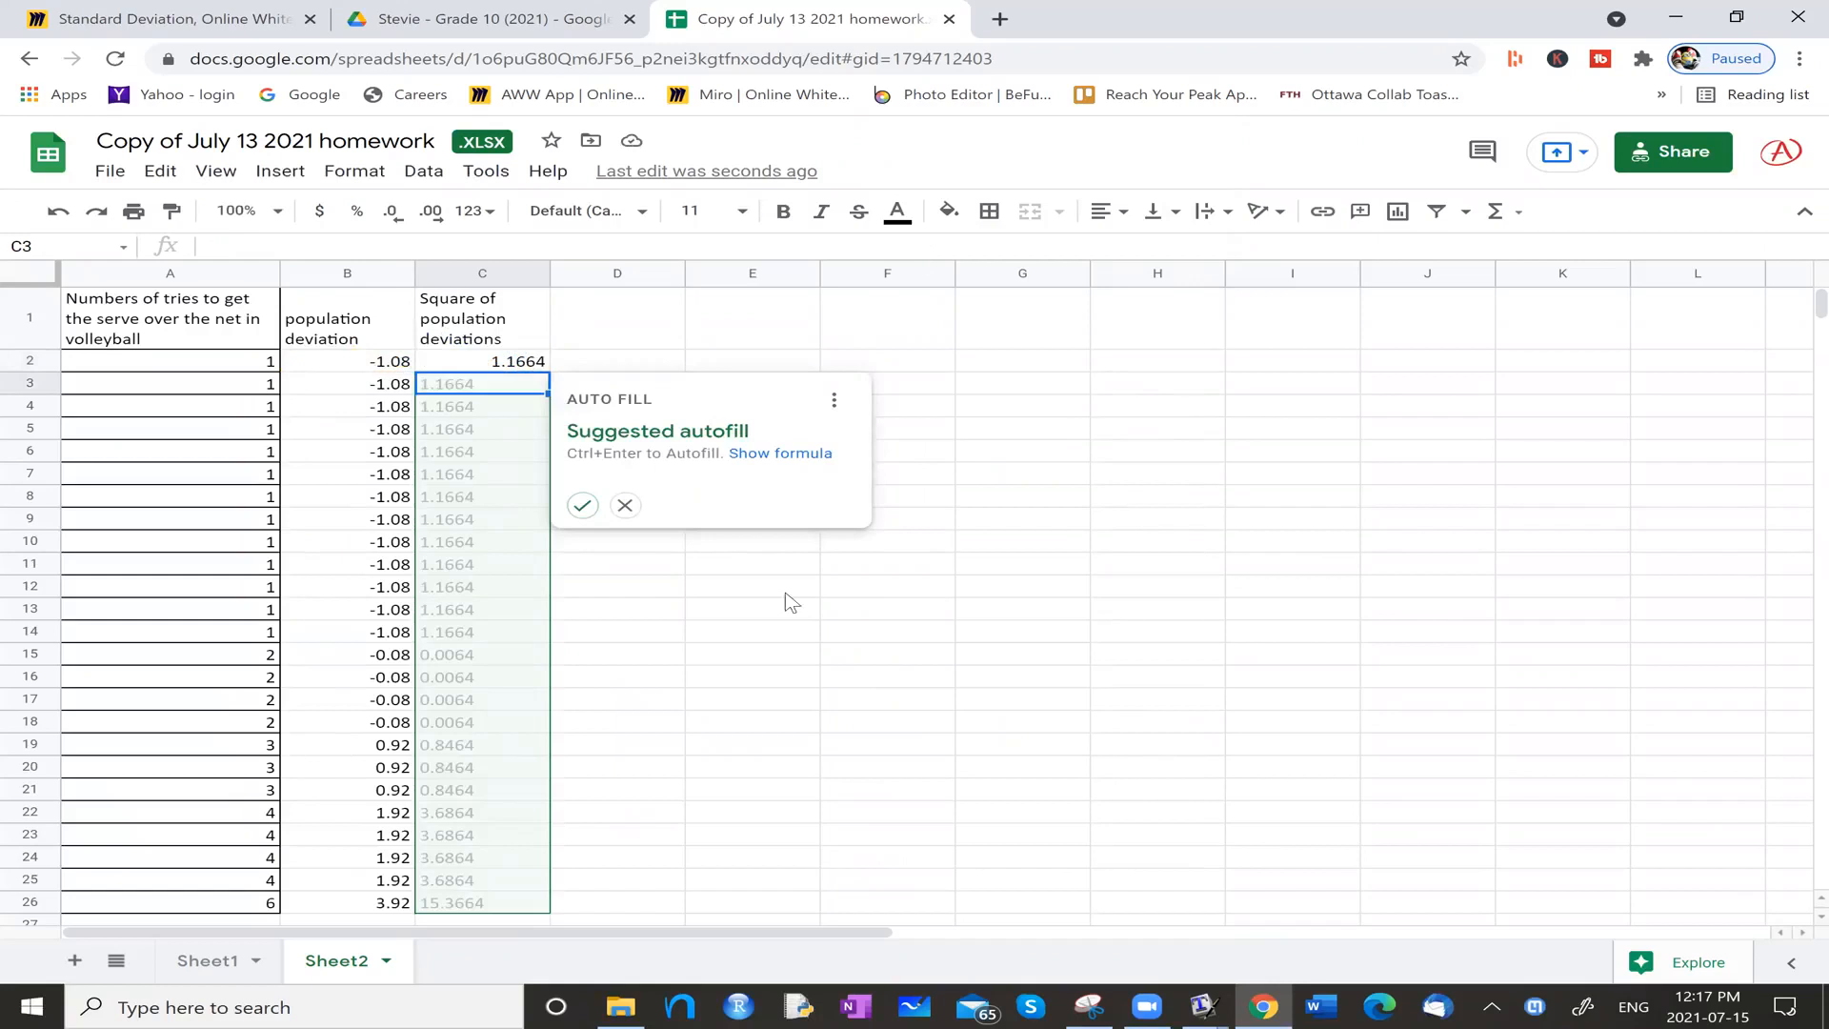
pyautogui.scroll(-2, 787, 600)
pyautogui.click(632, 682)
pyautogui.scroll(3, 654, 533)
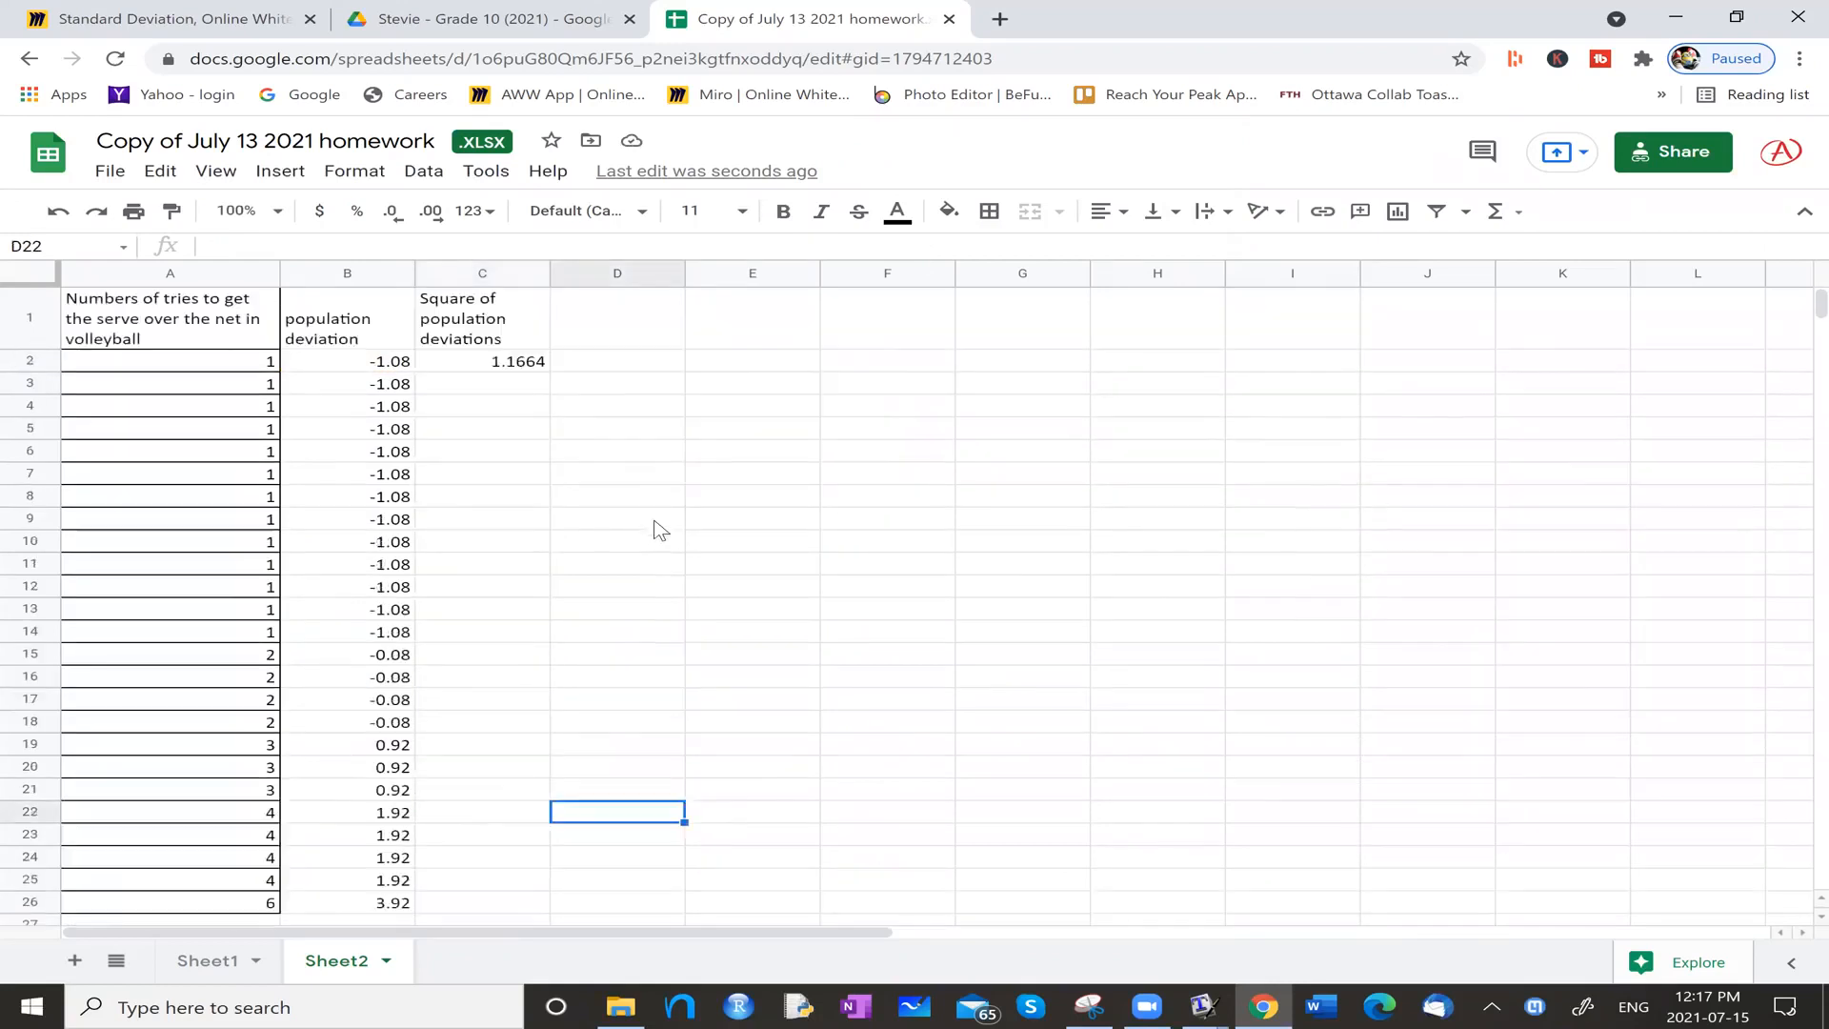
# Step: Cross-check the squared deviation by entering =B2*B2 in D2, and clear that cell again
pyautogui.click(624, 363)
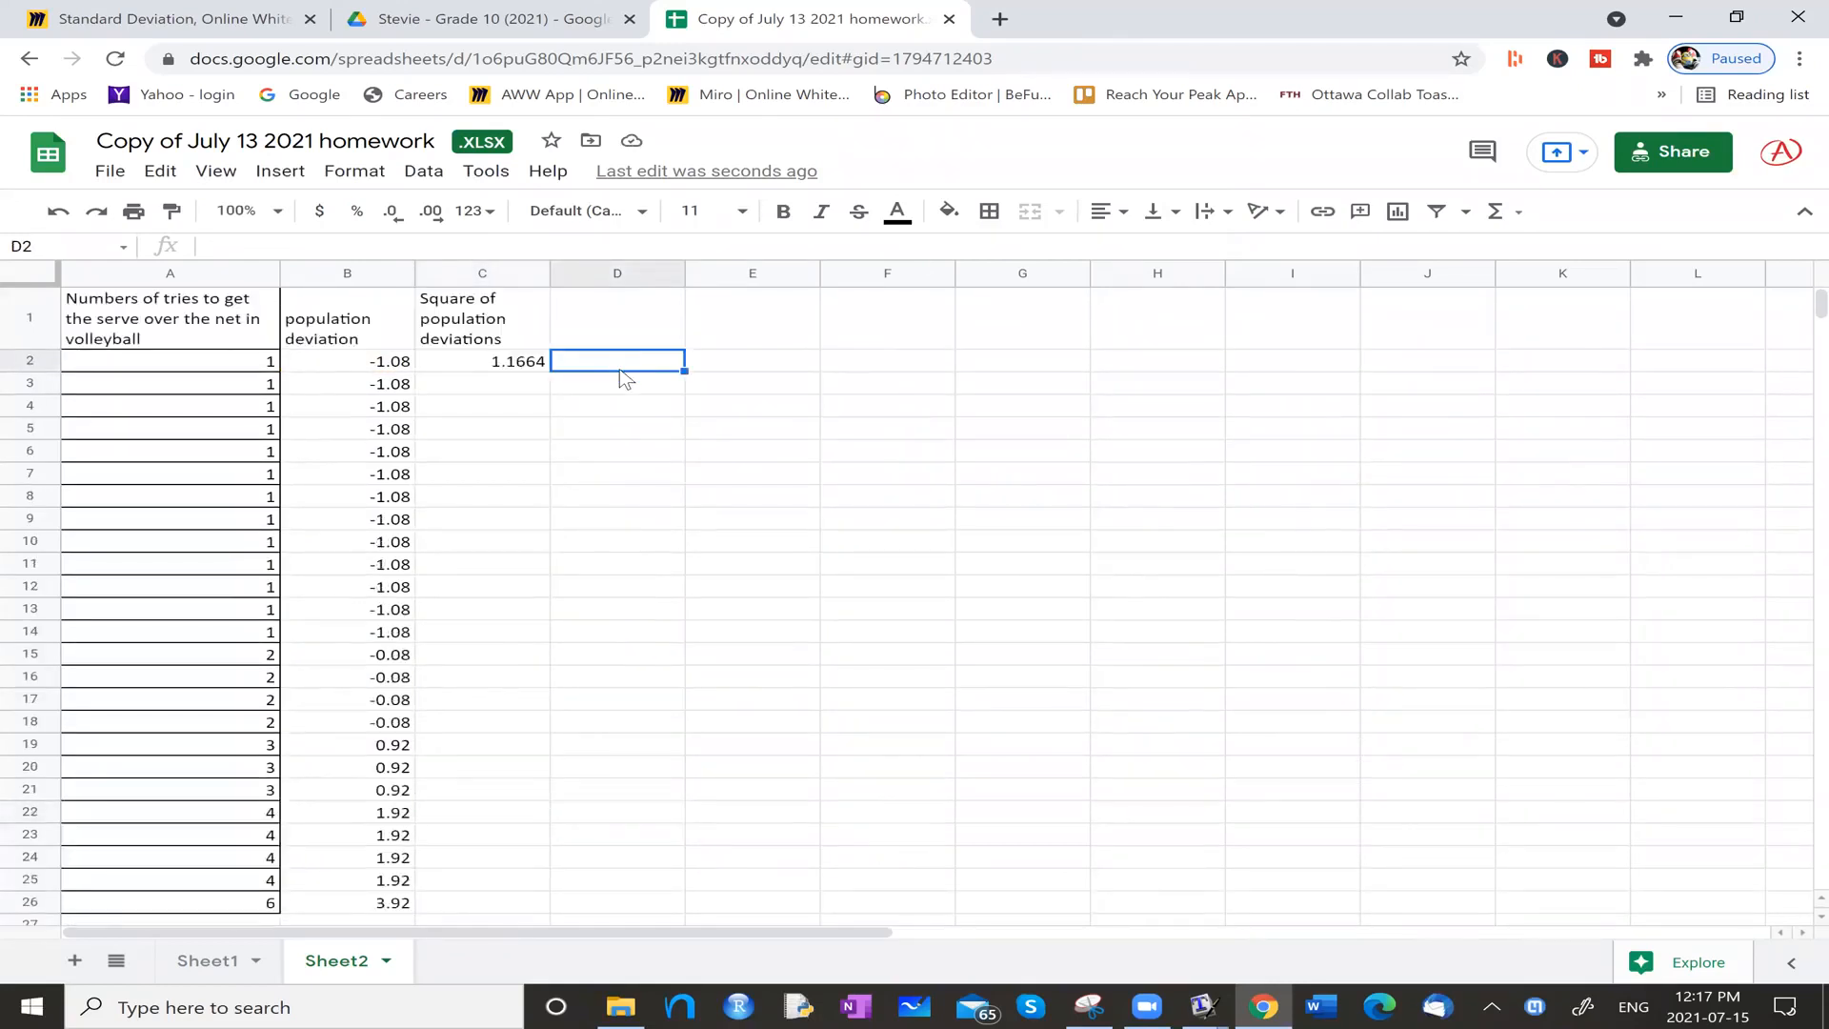
pyautogui.write('=')
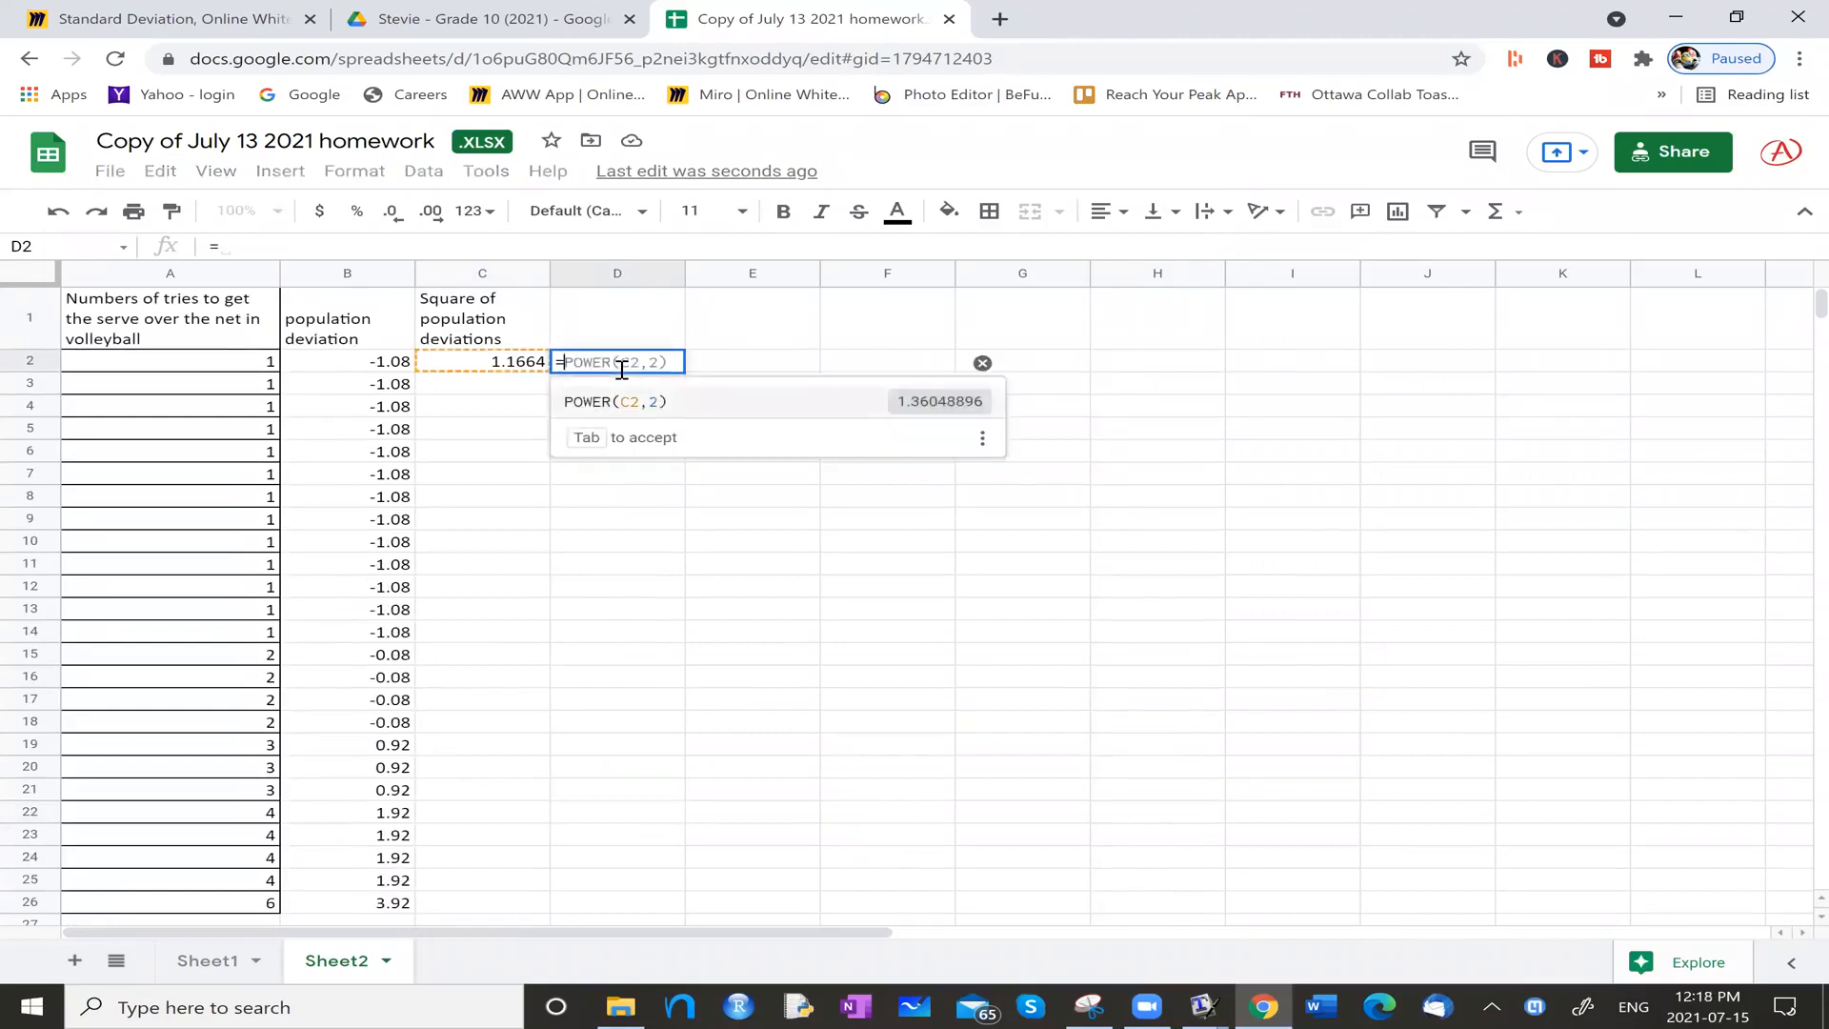
pyautogui.write('b2')
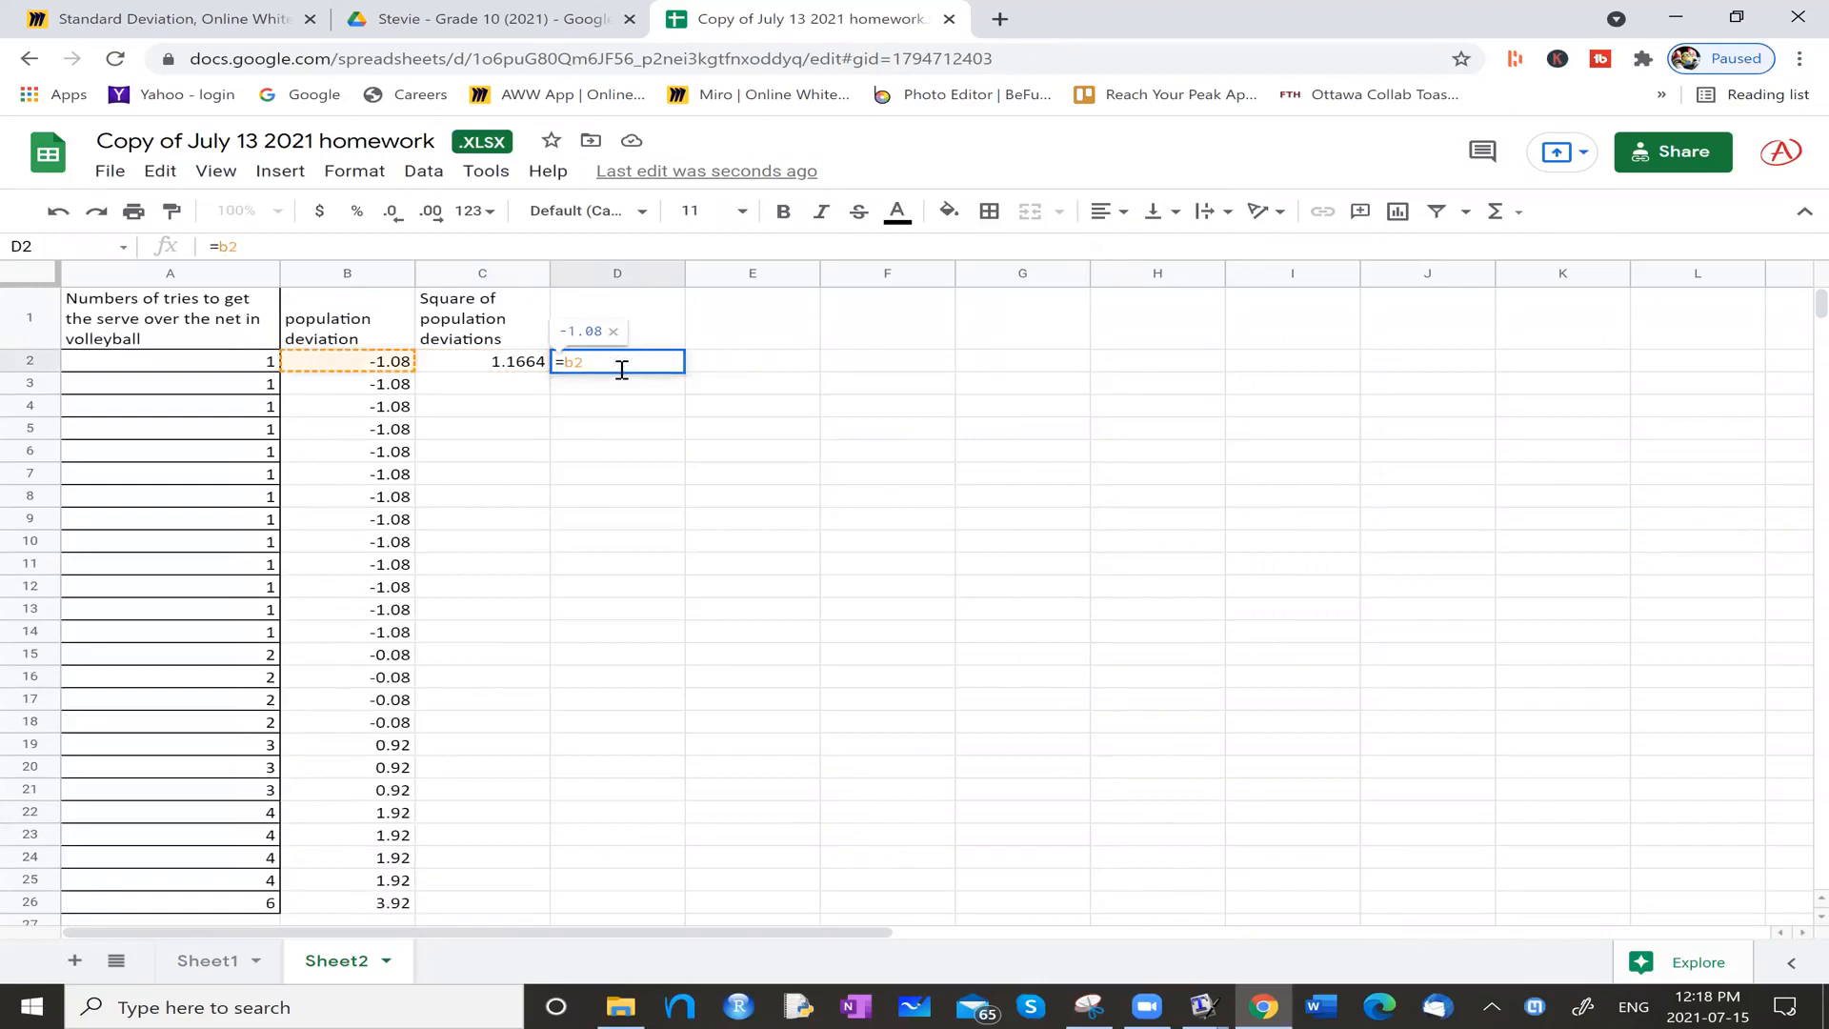
pyautogui.write('Ib2')
pyautogui.press('BackSpace')
pyautogui.press('BackSpace')
pyautogui.press('BackSpace')
pyautogui.write('*b2')
pyautogui.press('Return')
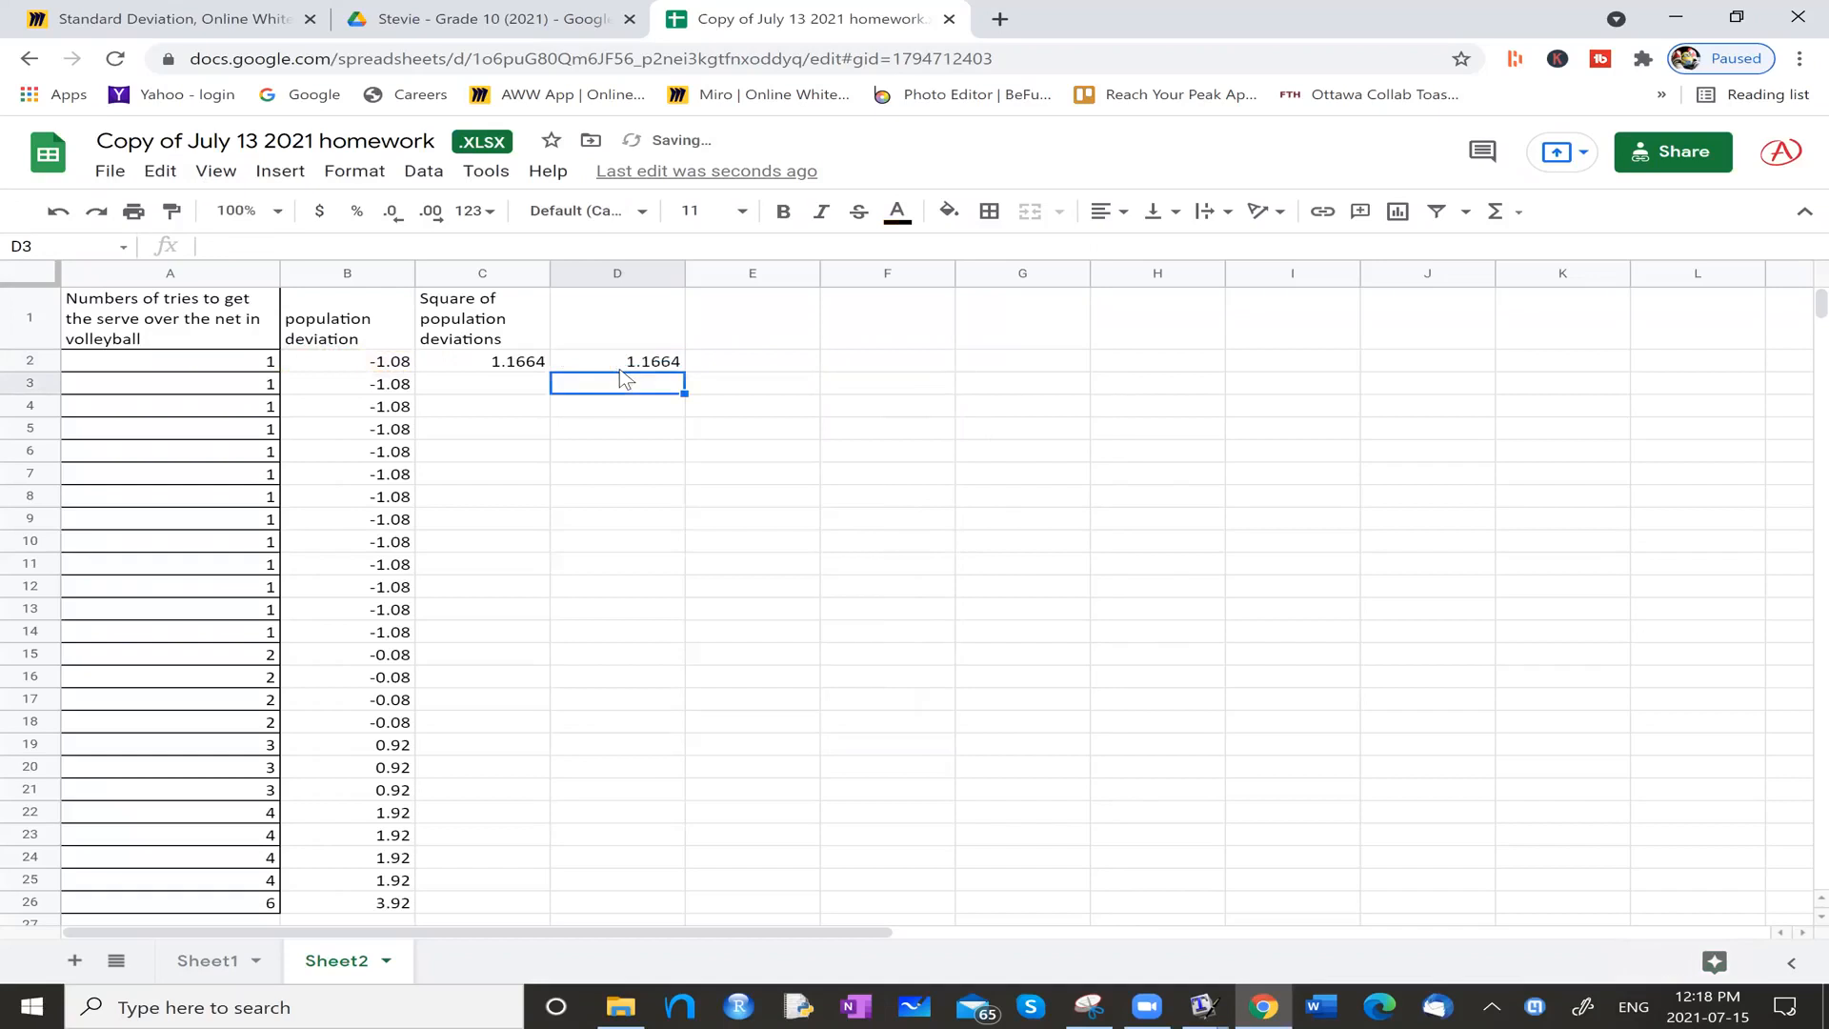
pyautogui.click(632, 367)
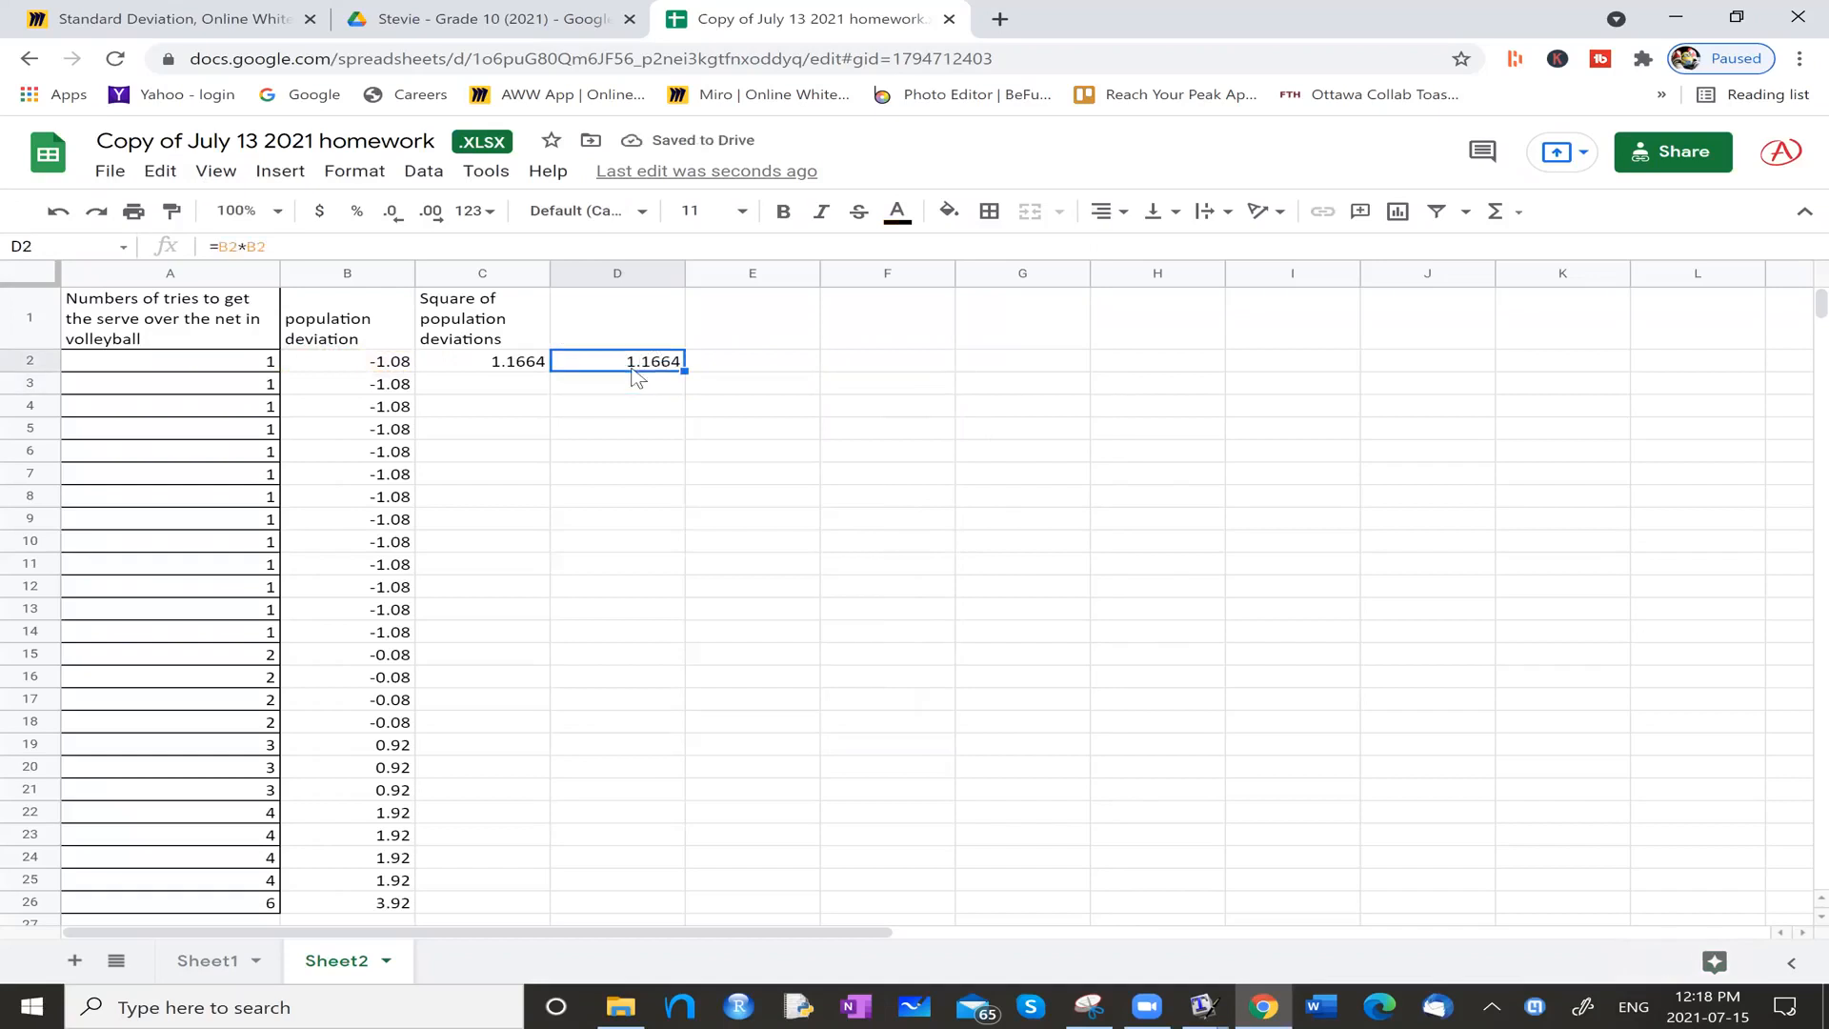
pyautogui.press('Delete')
# Step: Copy the POWER formula from C2 into C3:C26 and check the formula in C26
pyautogui.click(491, 365)
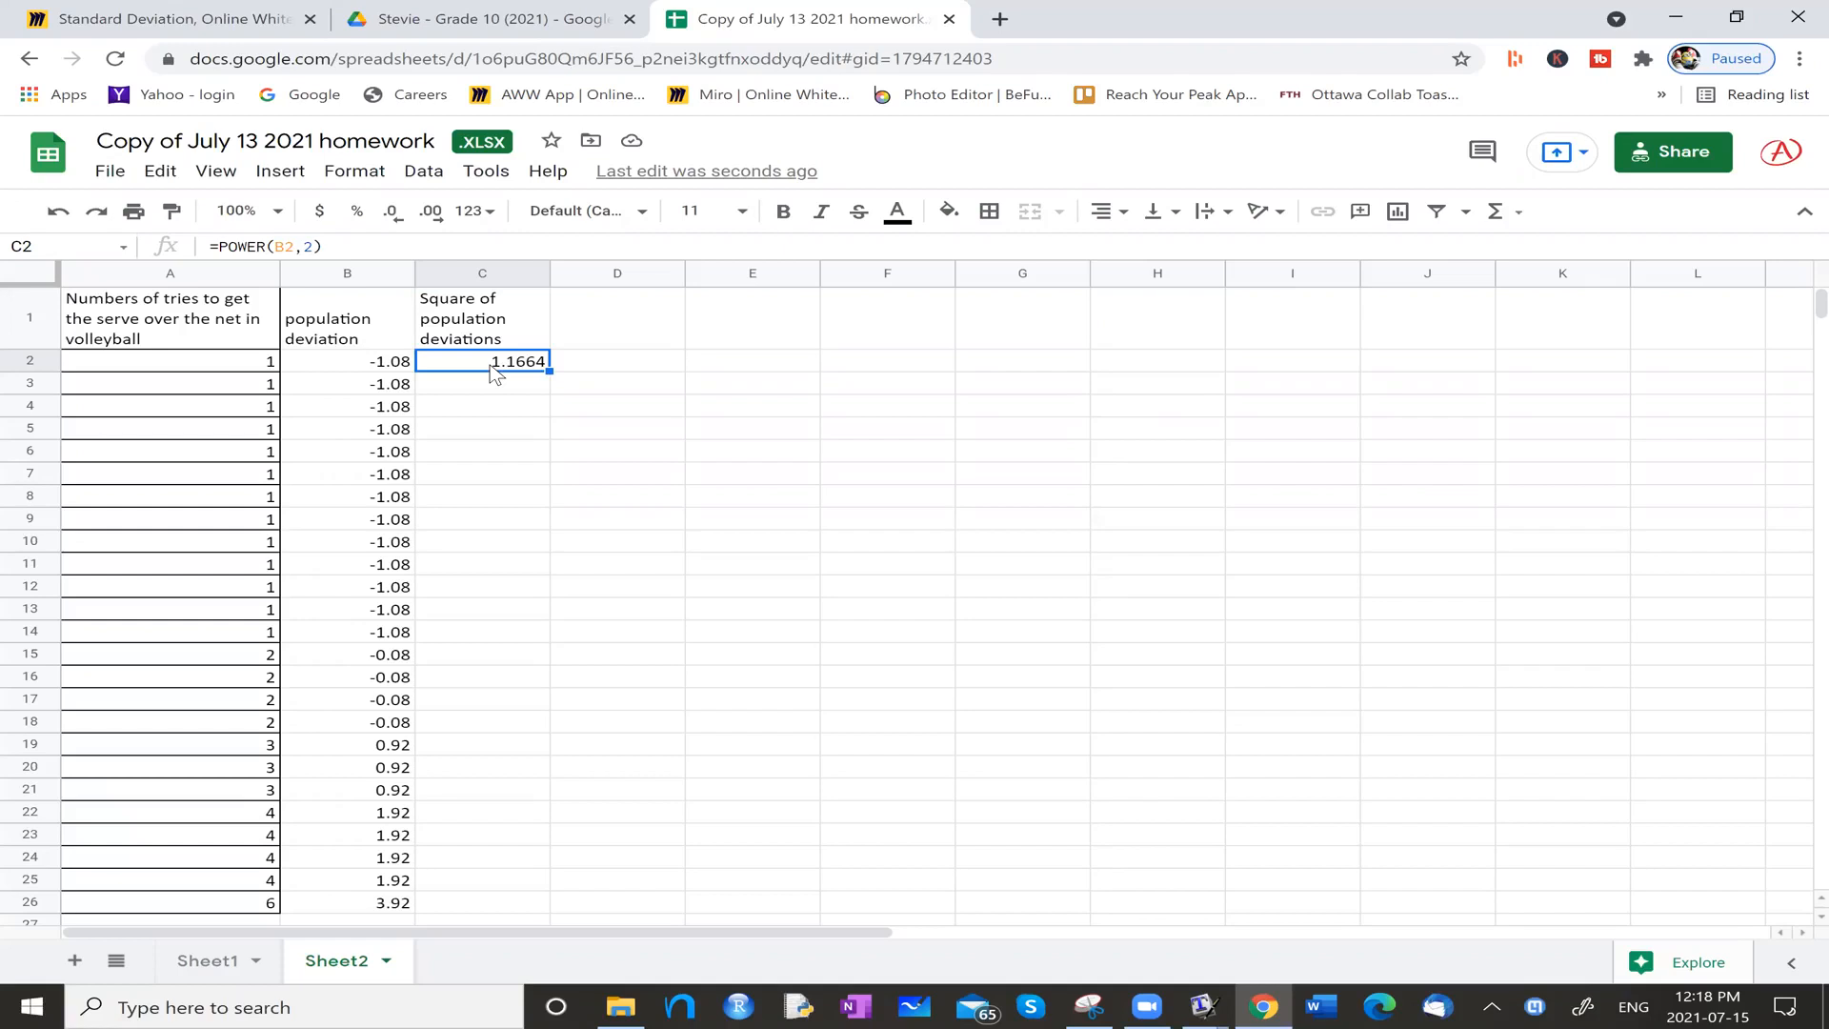
pyautogui.hotkey('ctrl', 'c')
pyautogui.moveTo(505, 383); pyautogui.dragTo(524, 803)
pyautogui.moveTo(514, 914); pyautogui.dragTo(514, 914)
pyautogui.hotkey('ctrl', 'v')
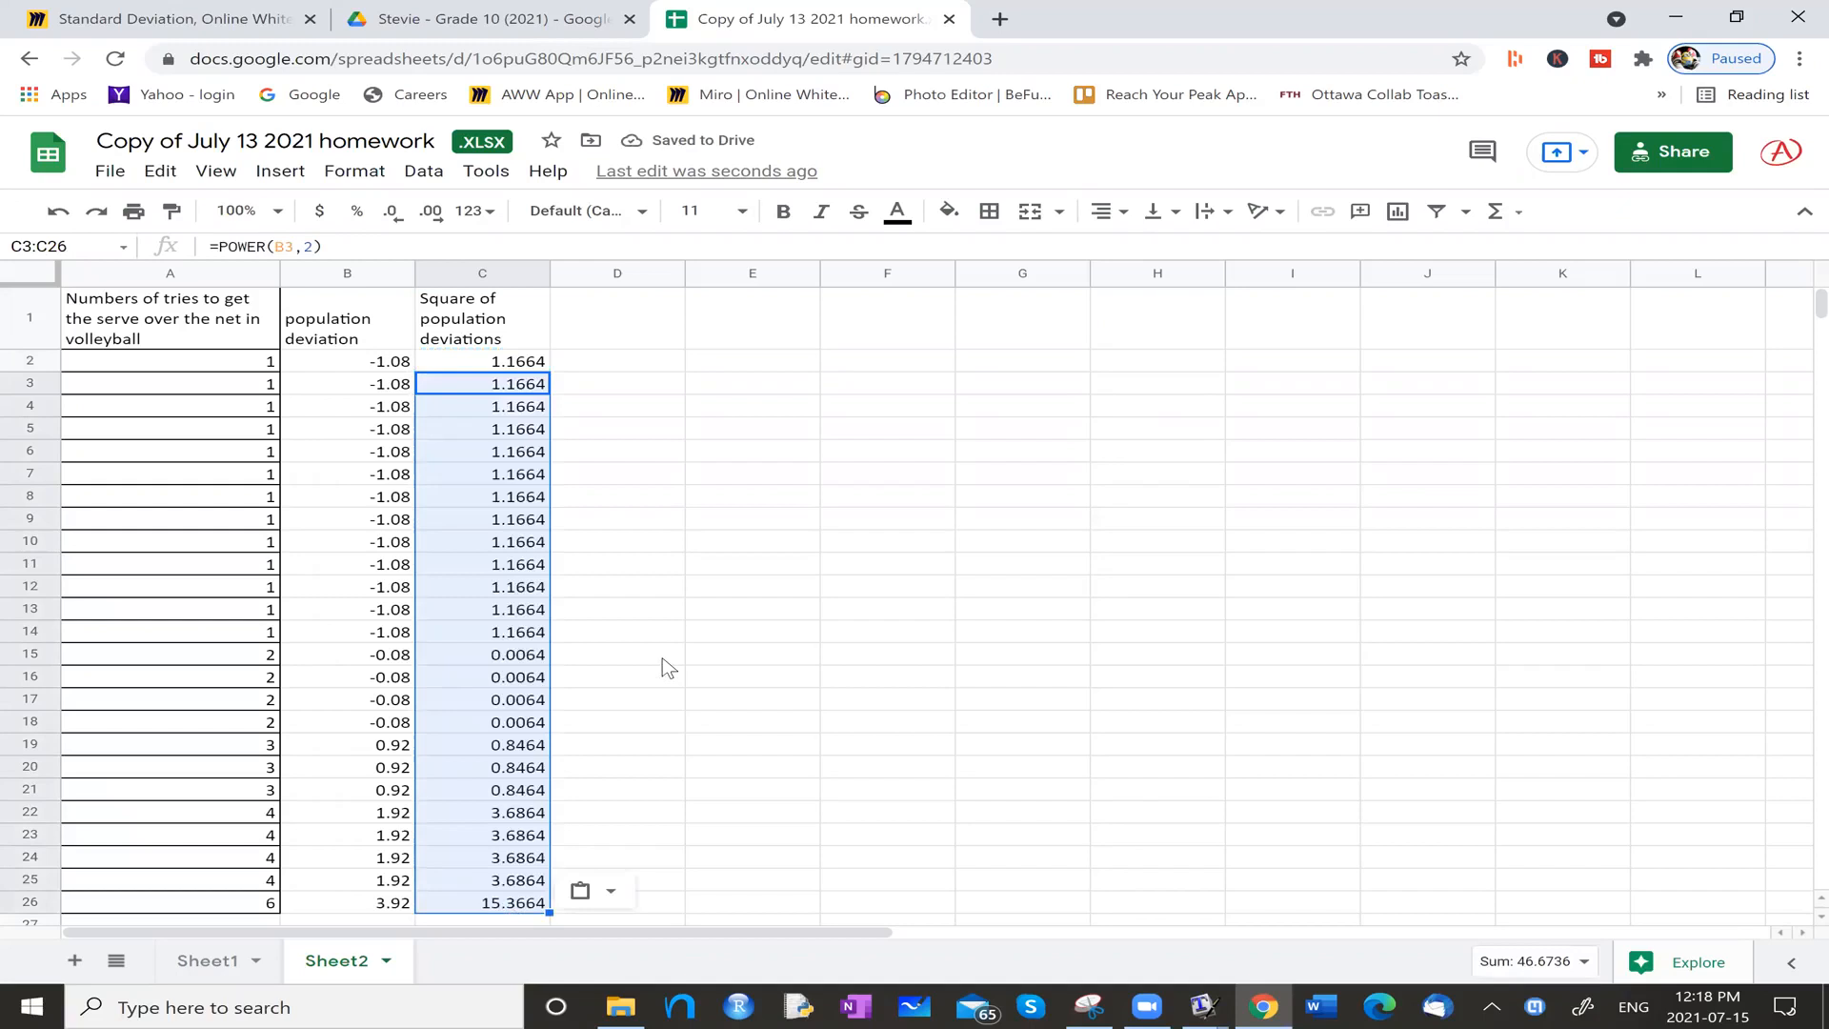
pyautogui.click(602, 774)
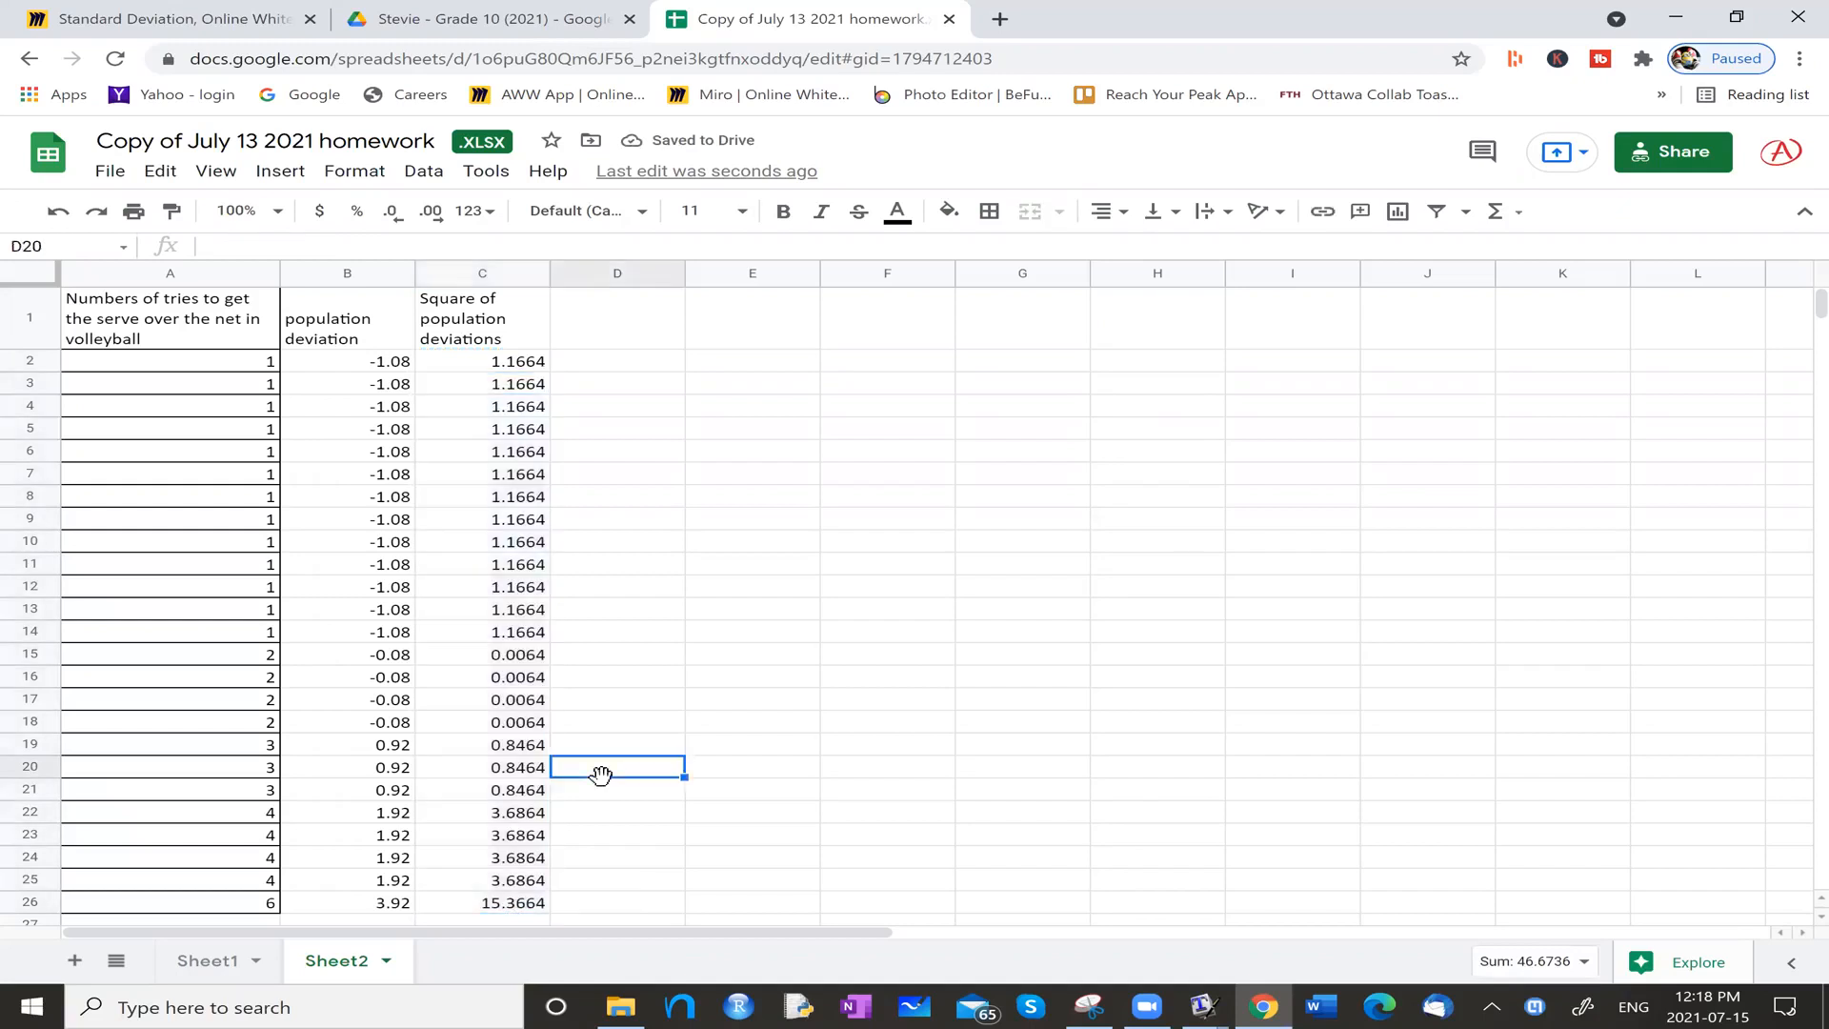
pyautogui.click(496, 906)
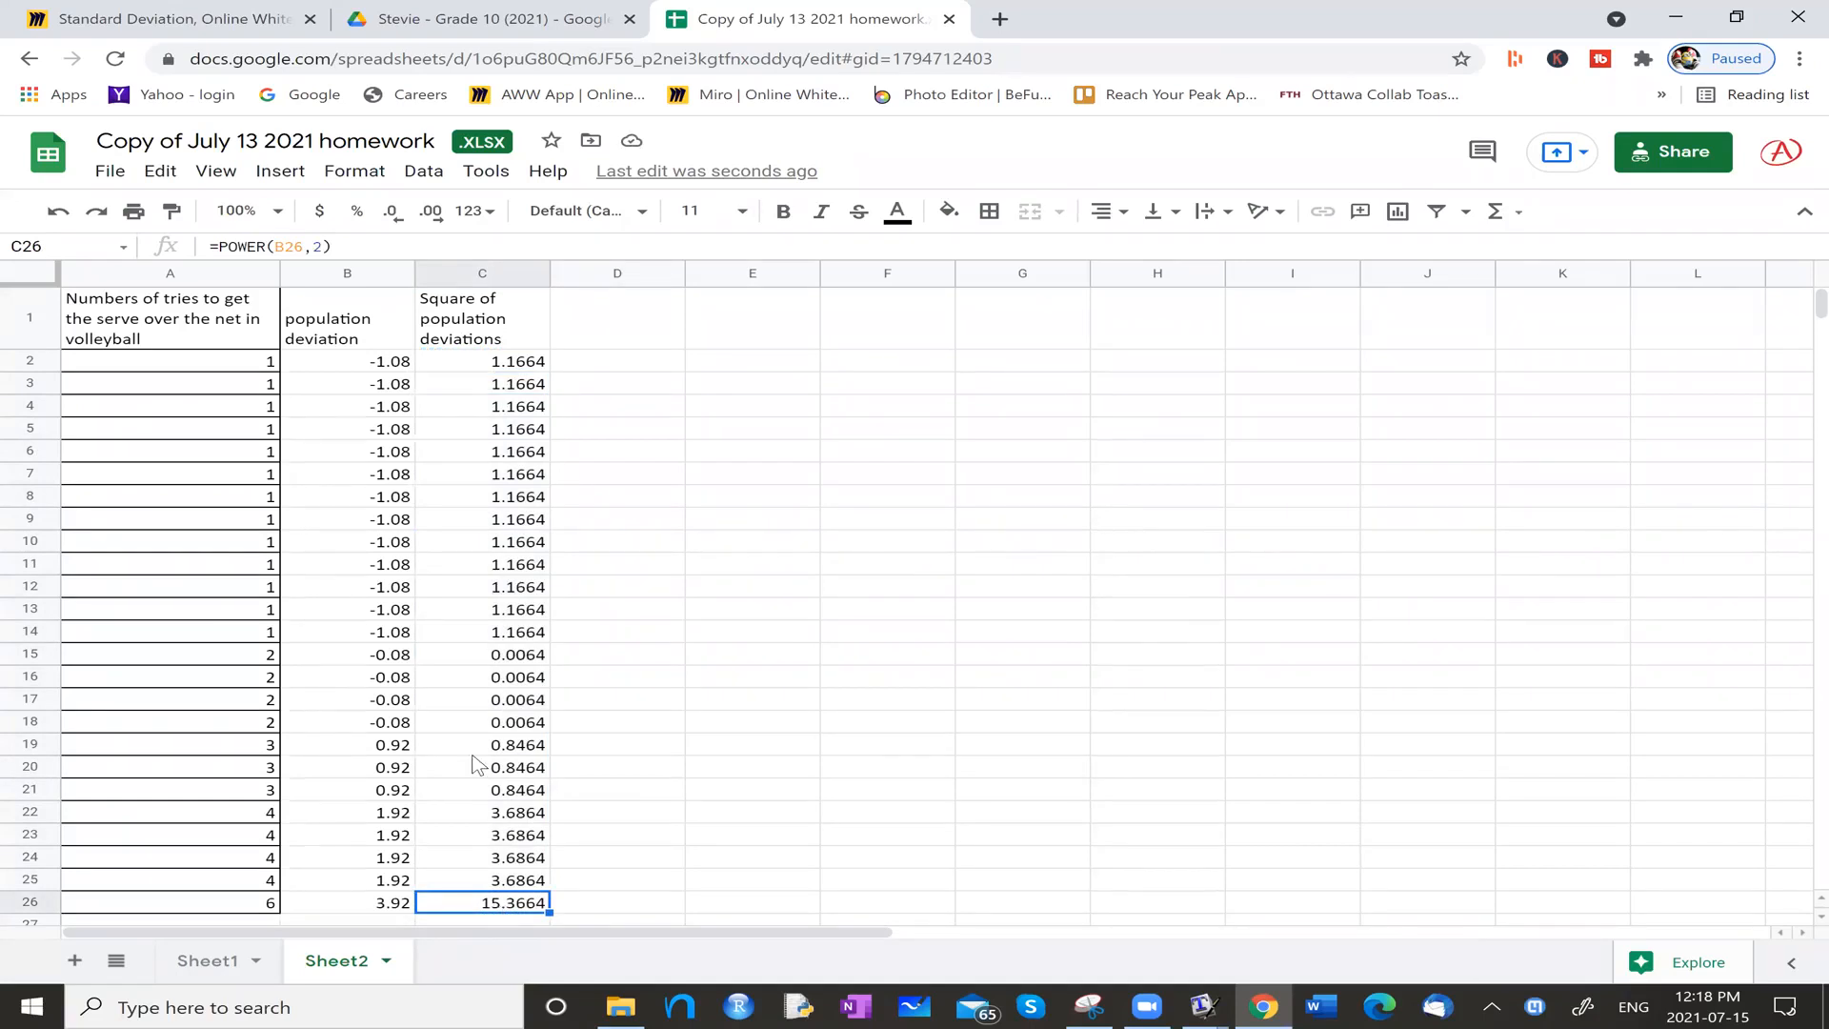
pyautogui.click(585, 705)
# Step: Calculate the sum of squares of deviations in C31 with the SUM function over C2:C26
pyautogui.scroll(-4, 586, 707)
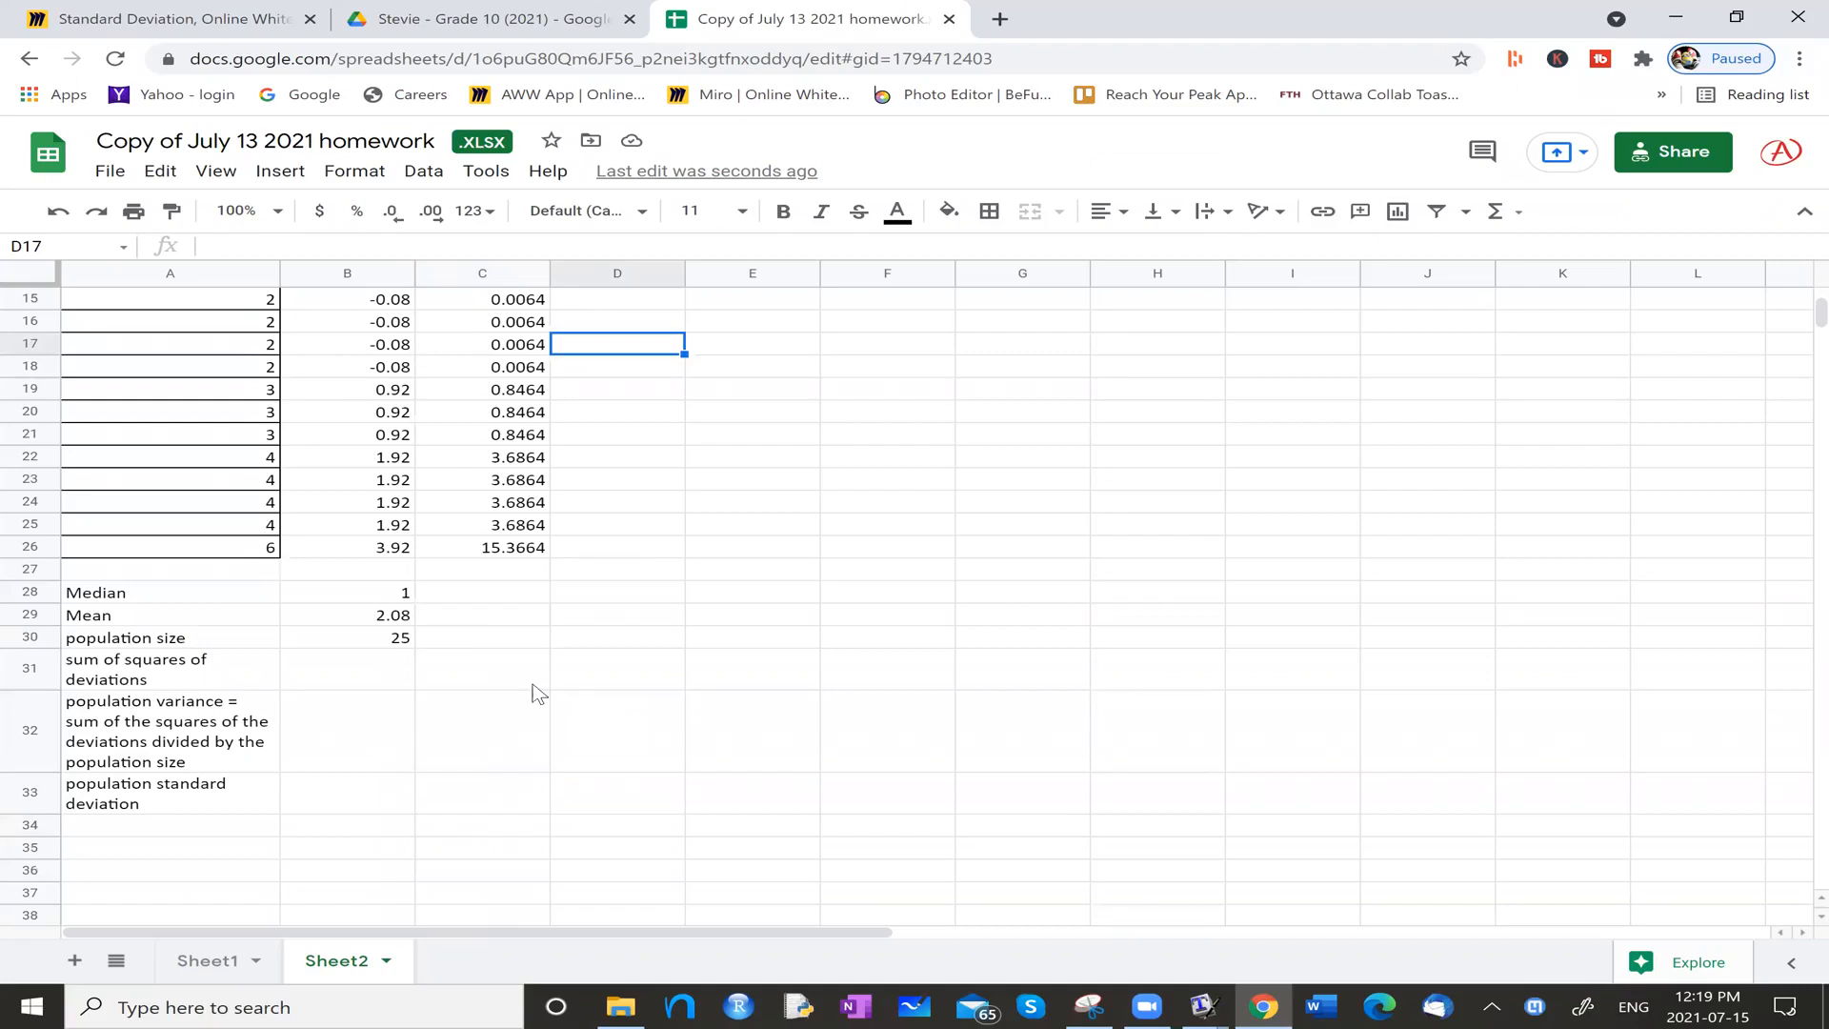
pyautogui.click(530, 687)
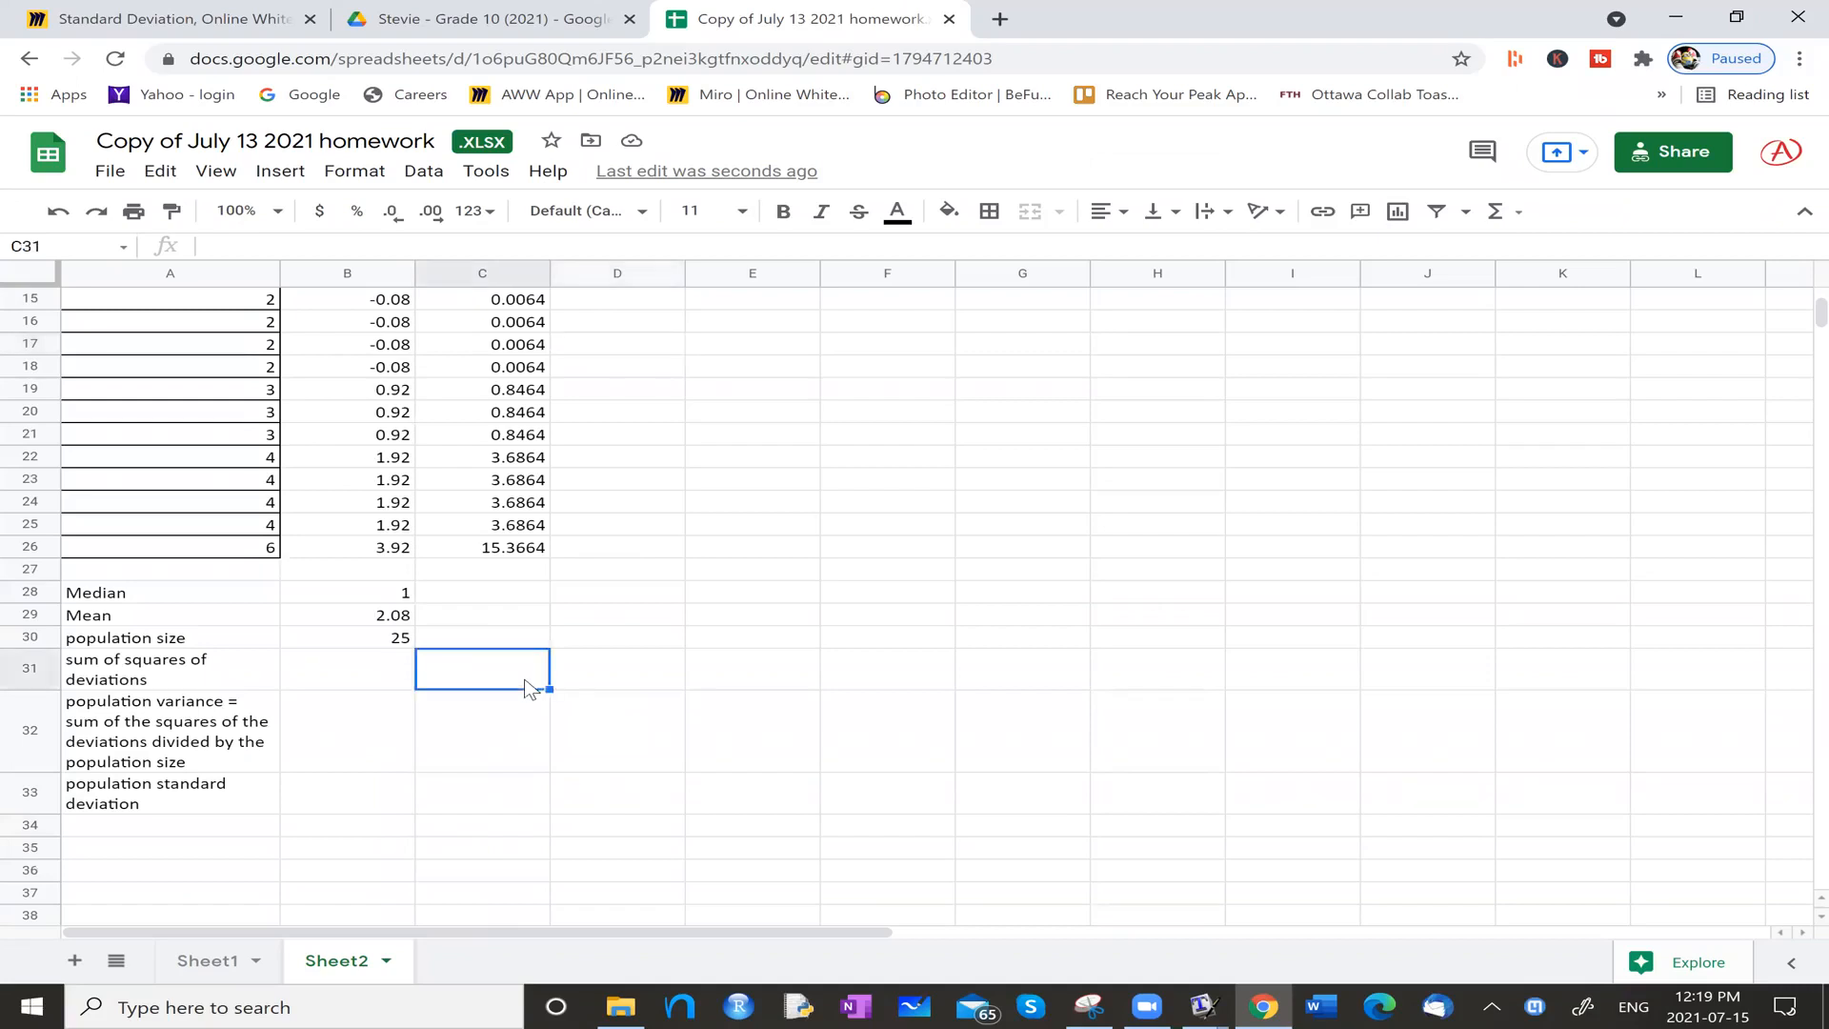
pyautogui.click(280, 170)
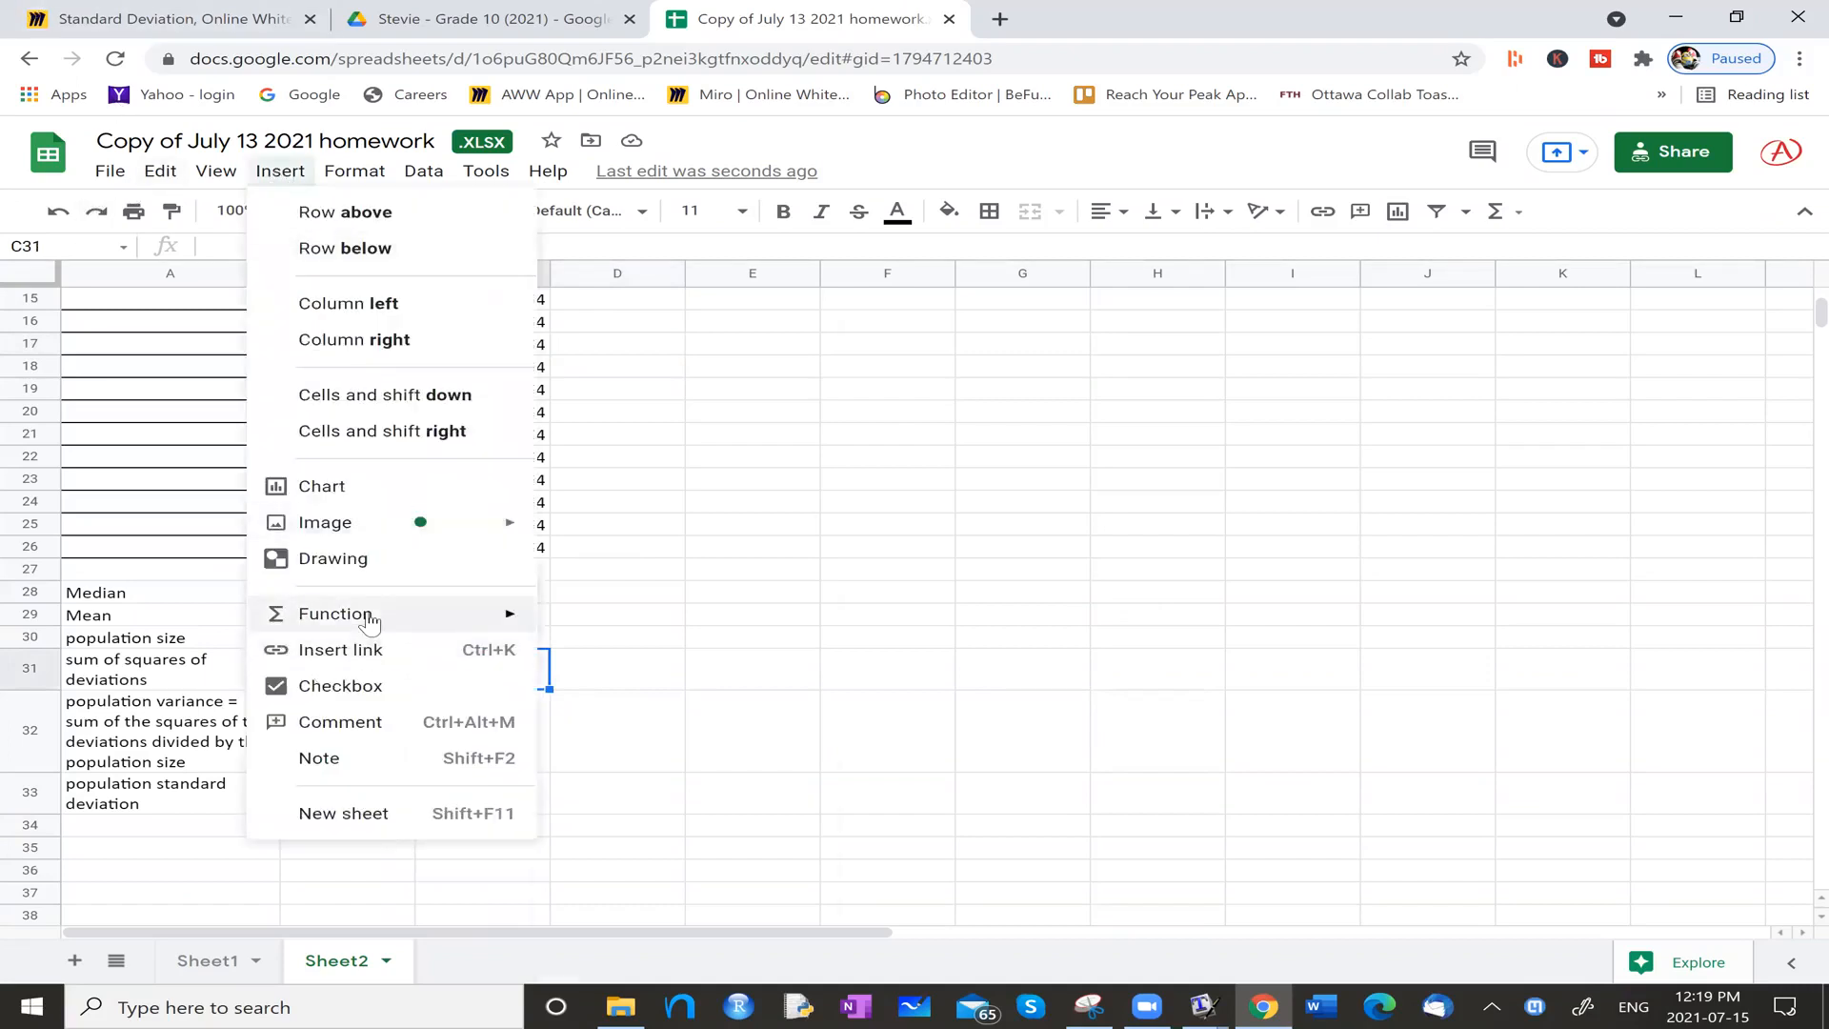
pyautogui.moveTo(373, 615)
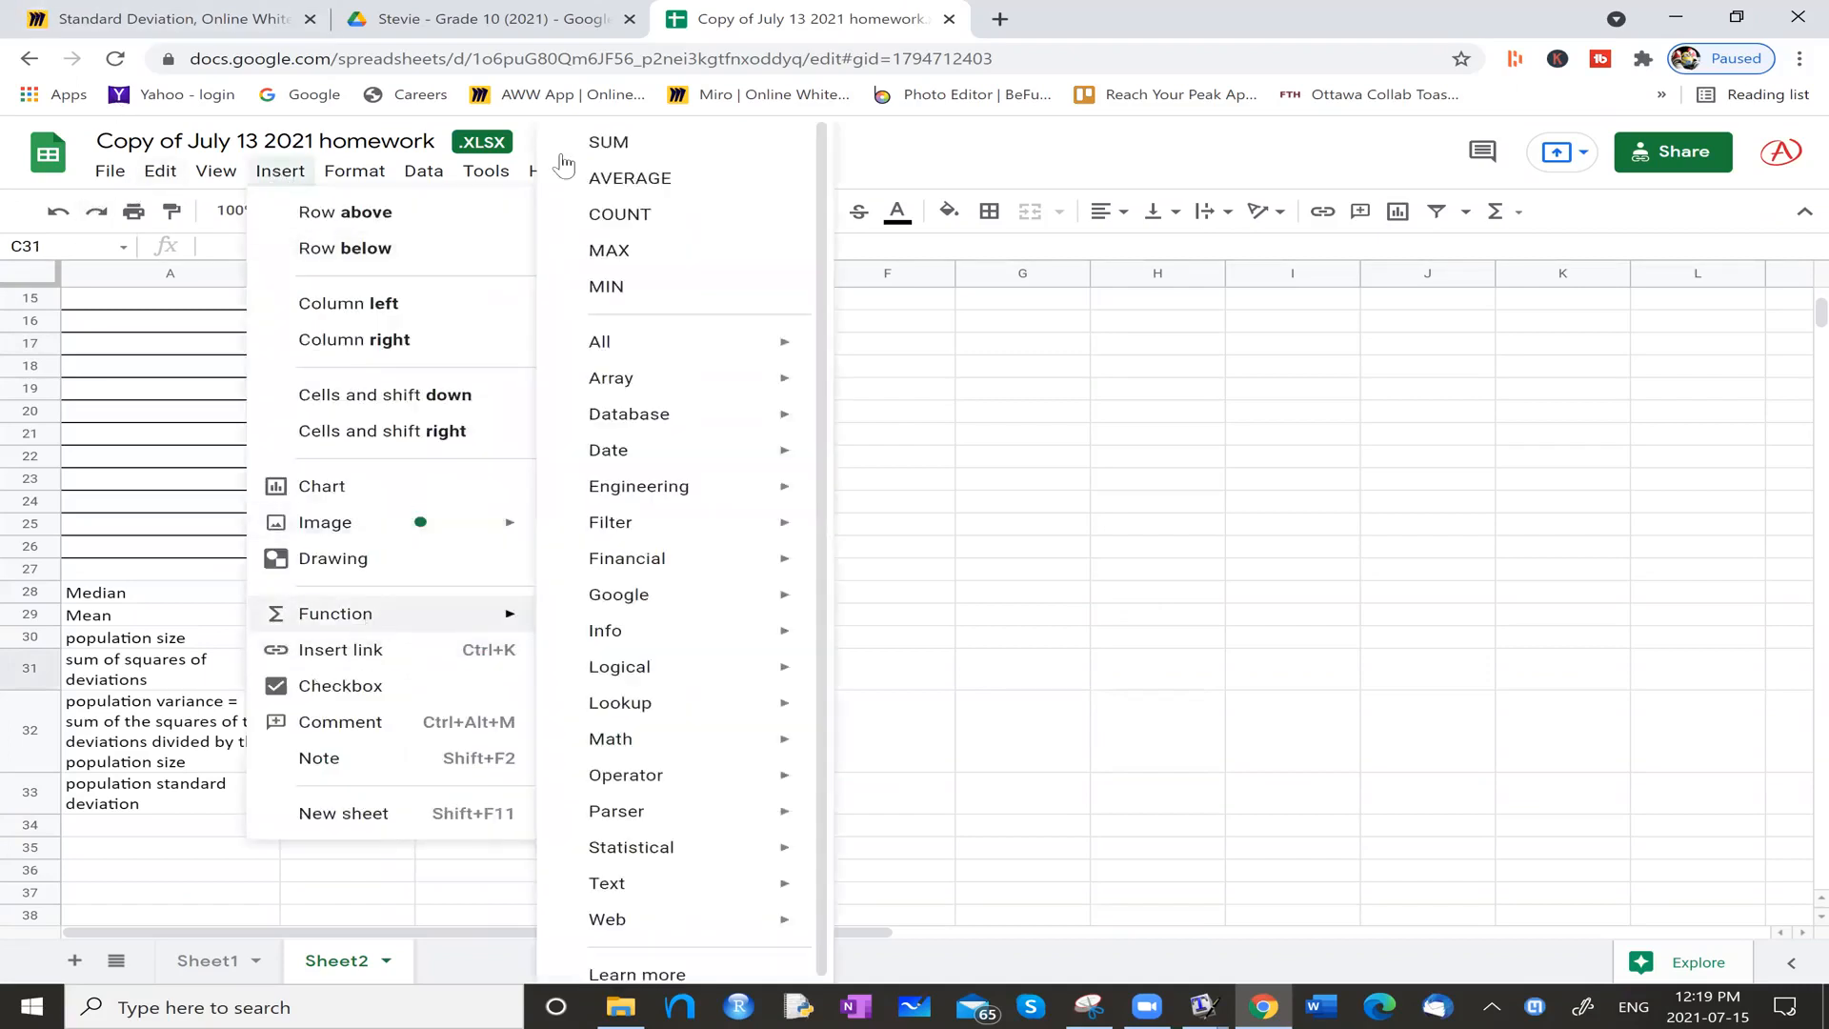
pyautogui.click(700, 149)
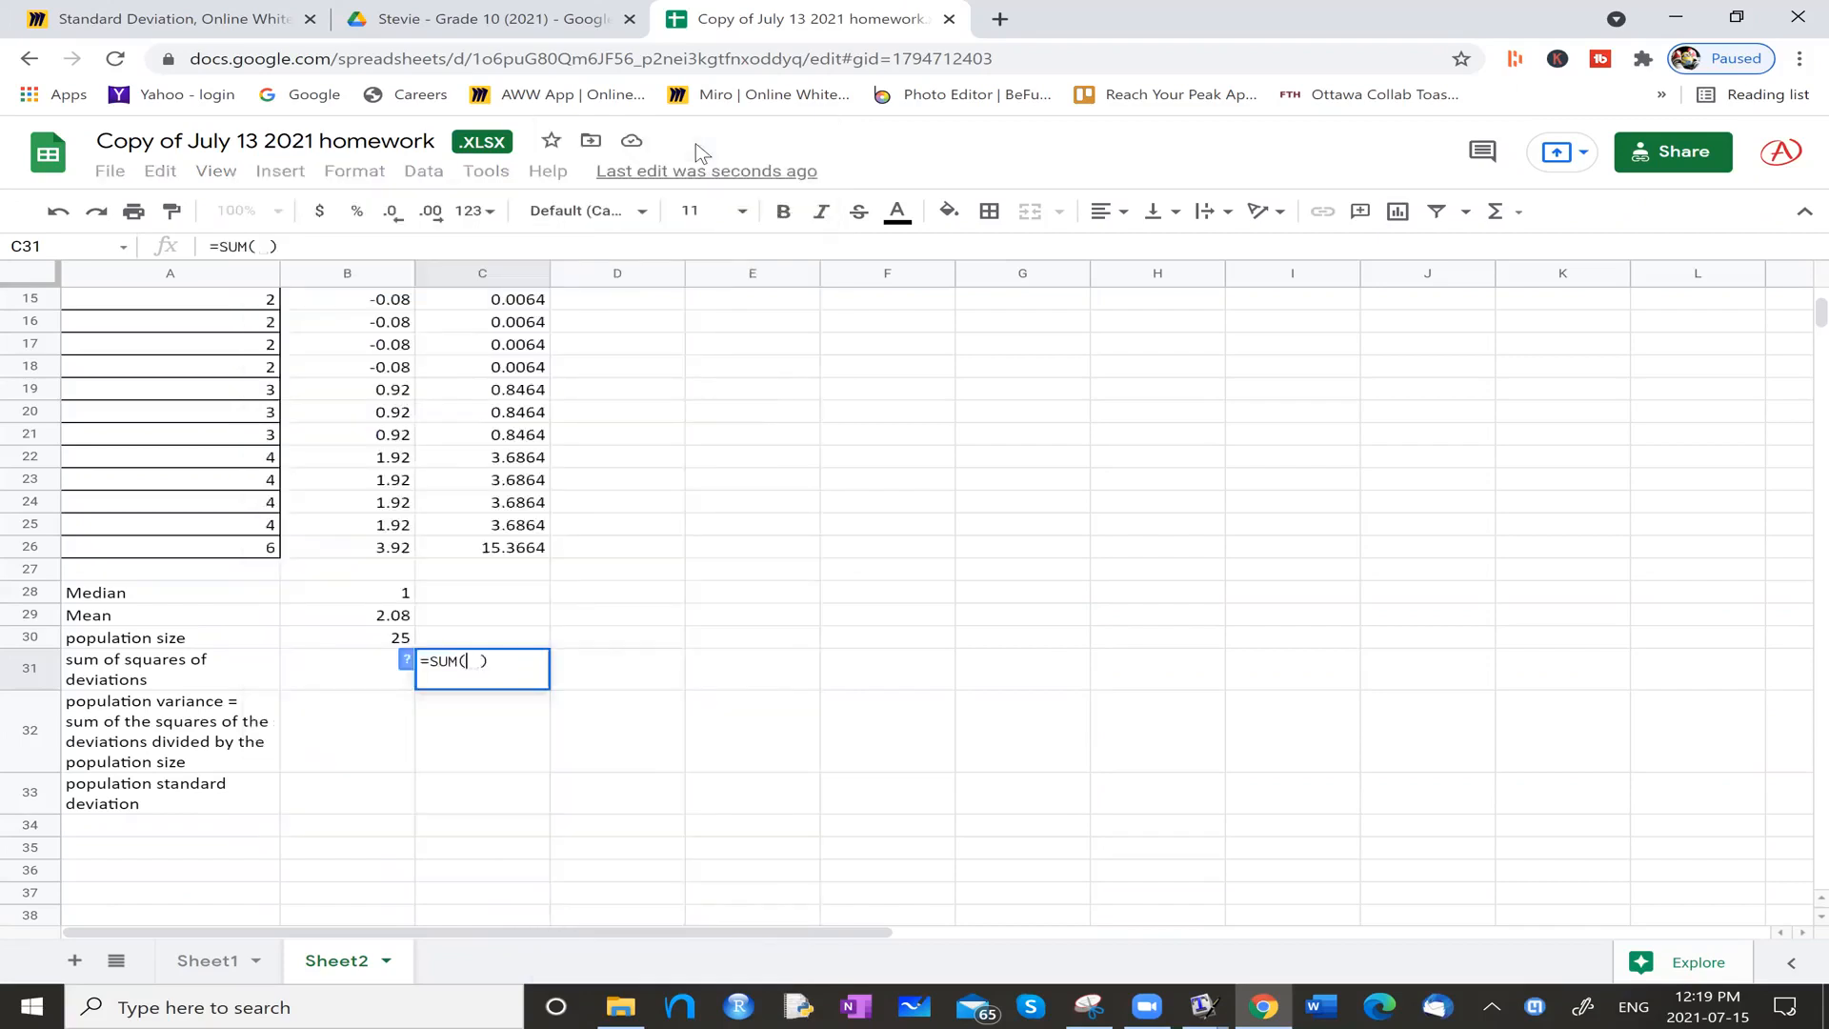
pyautogui.write('c2:c26')
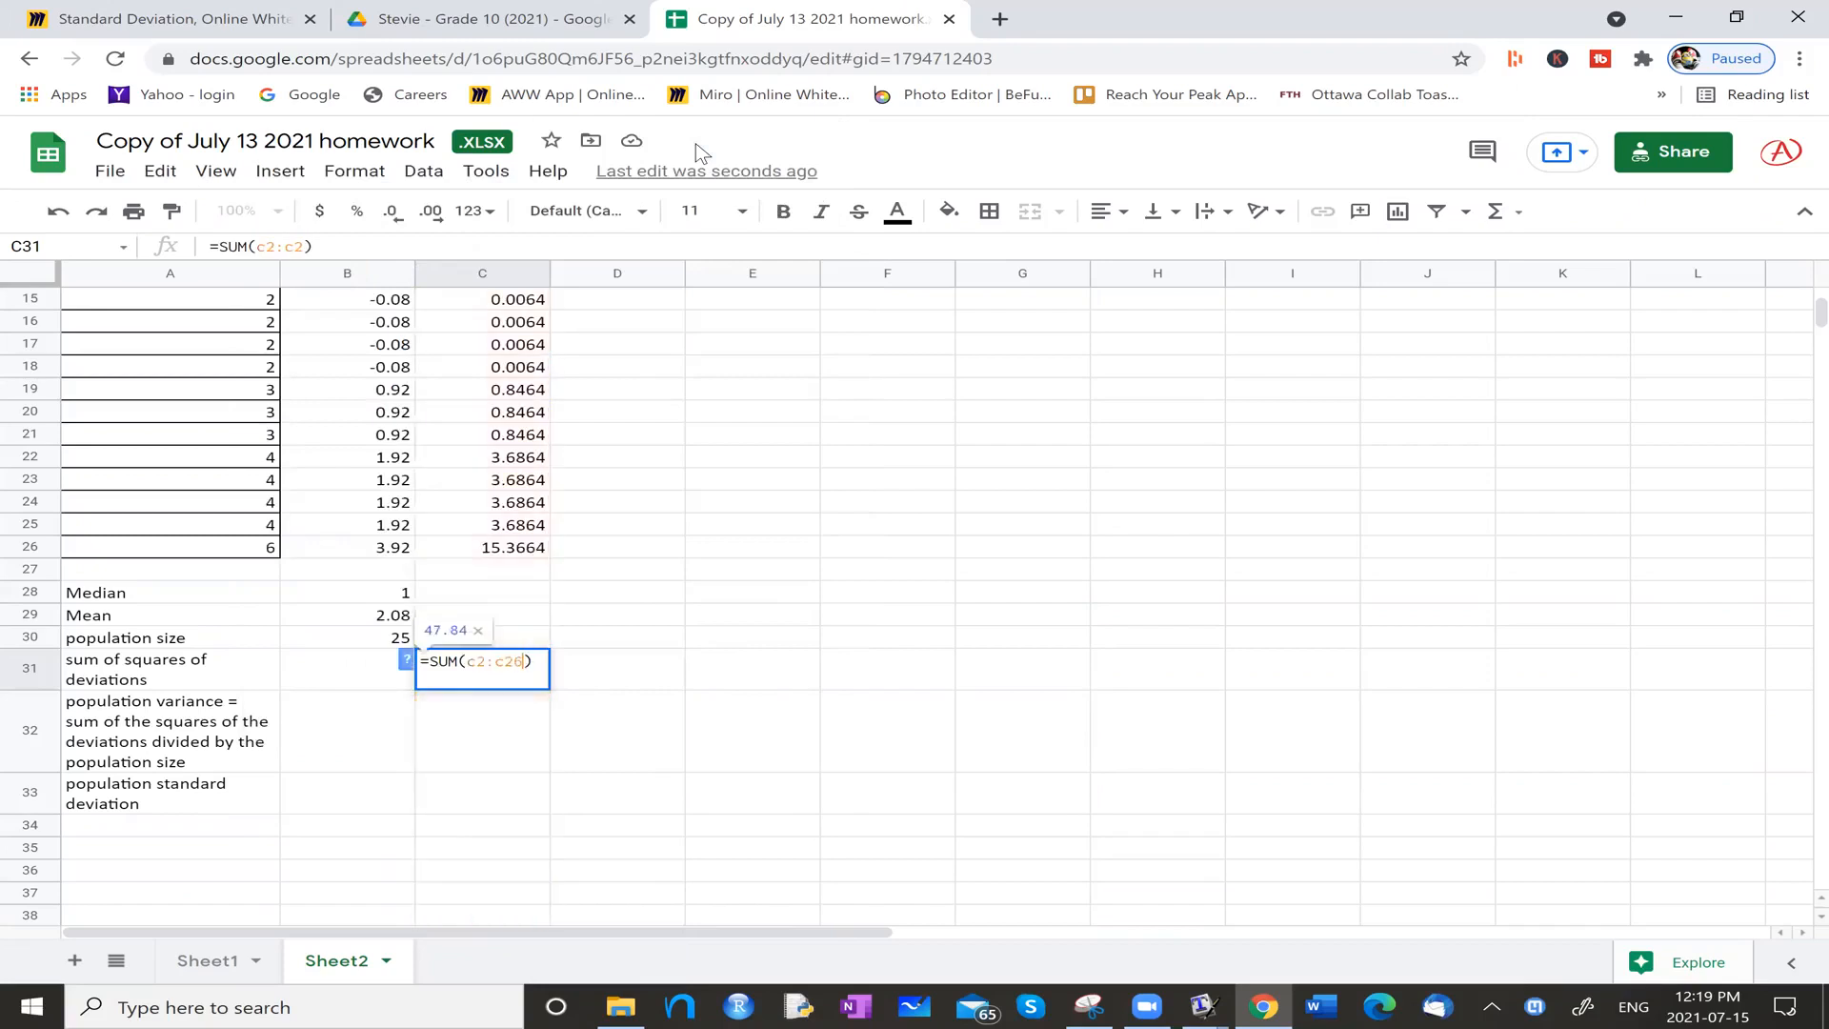
pyautogui.press('Return')
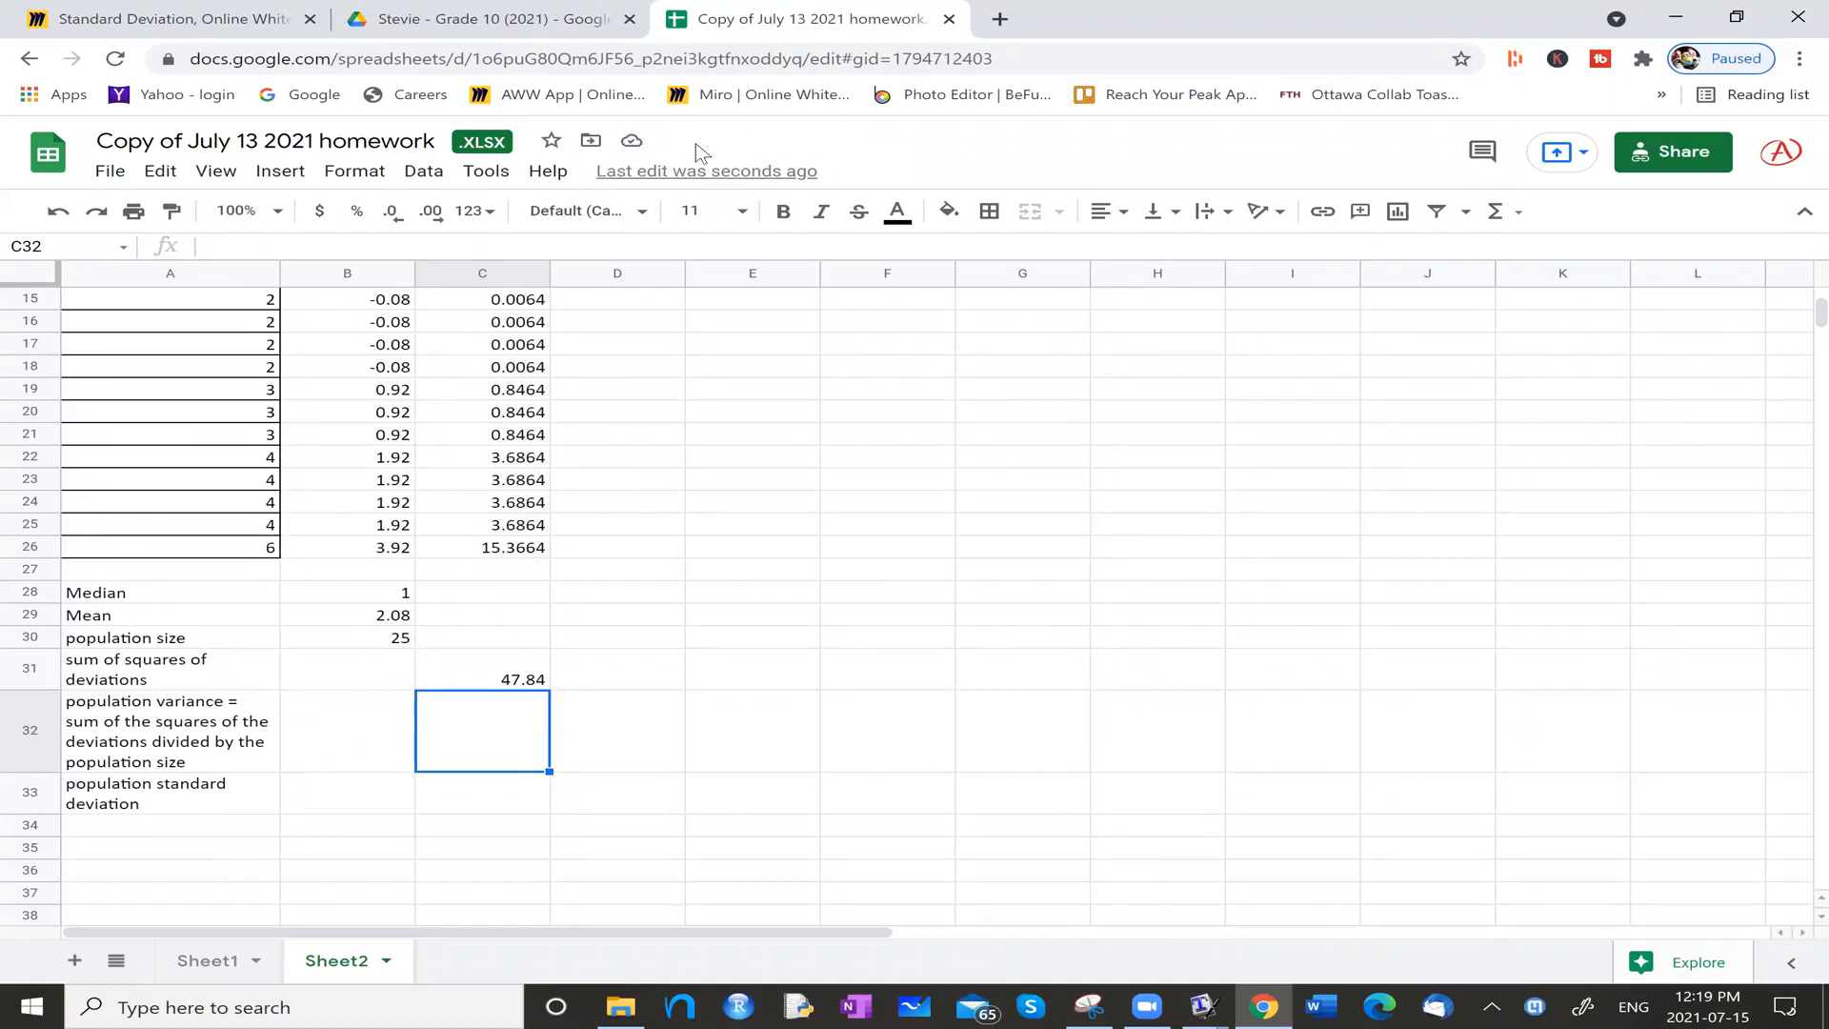
# Step: Calculate the population variance in C32 by dividing C31 by the population size in B30
pyautogui.write('=')
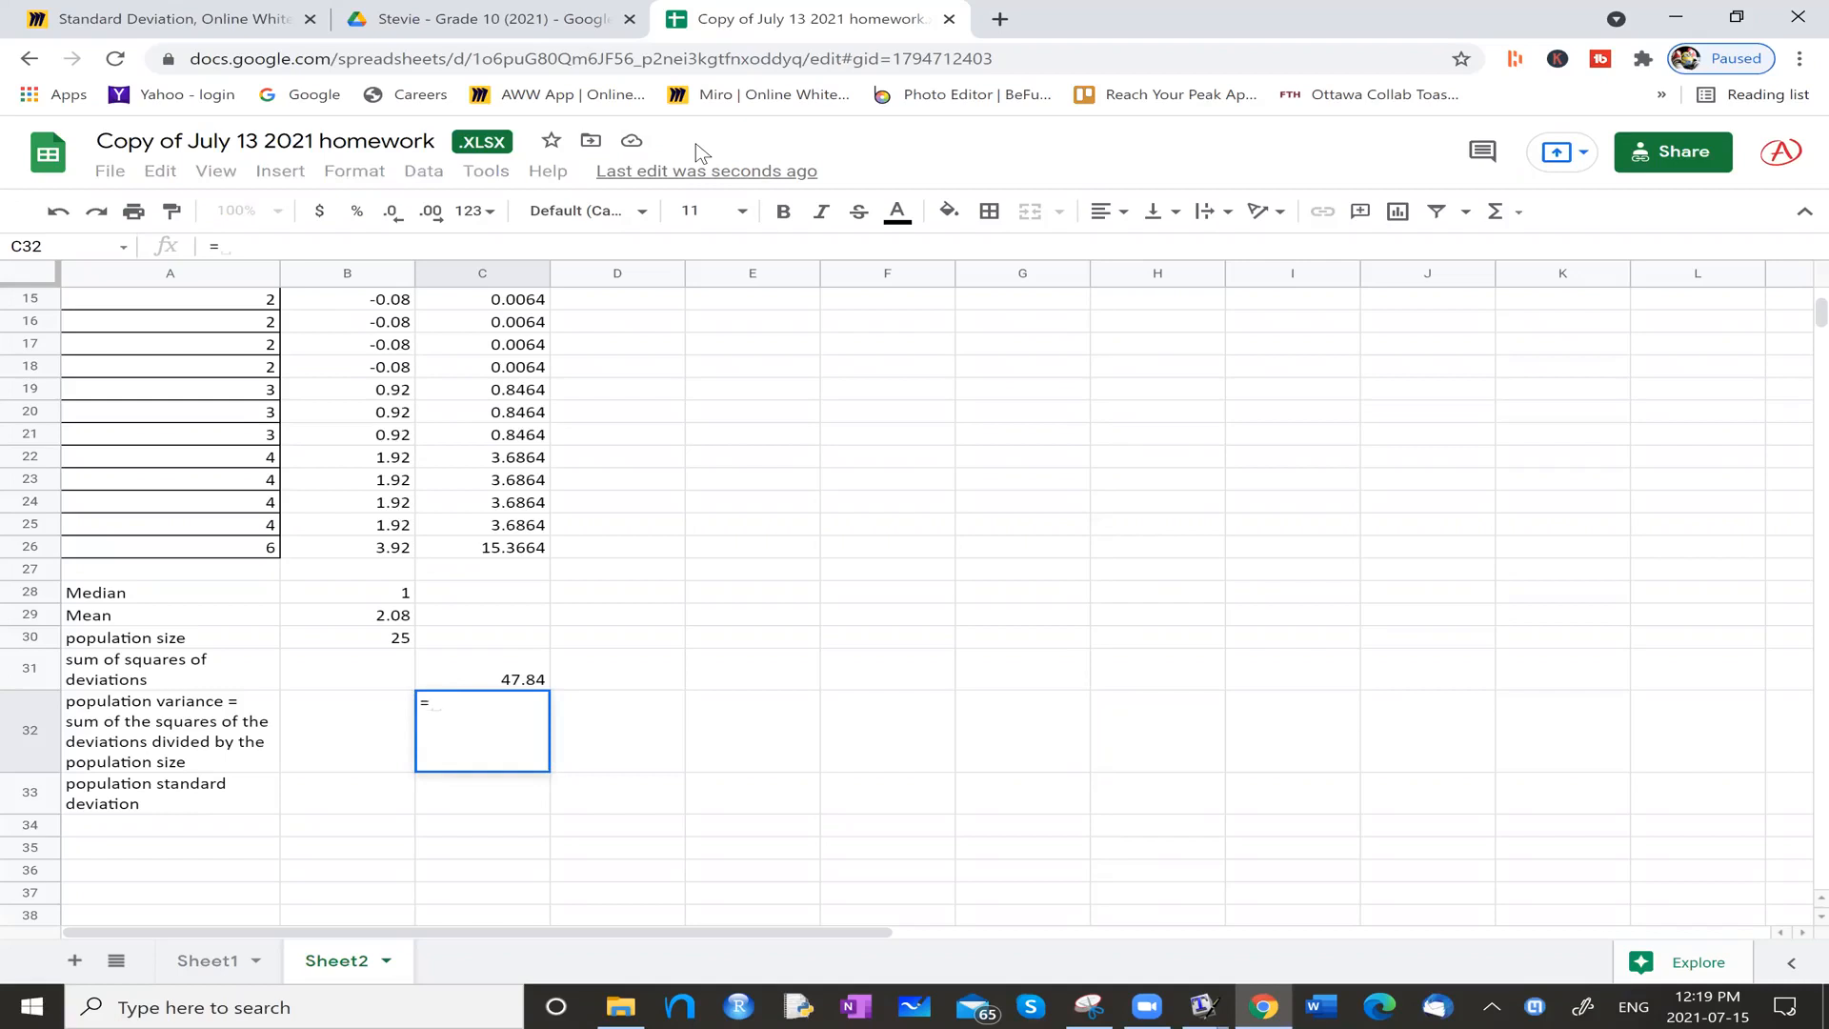
pyautogui.write('c31/')
pyautogui.write('b30')
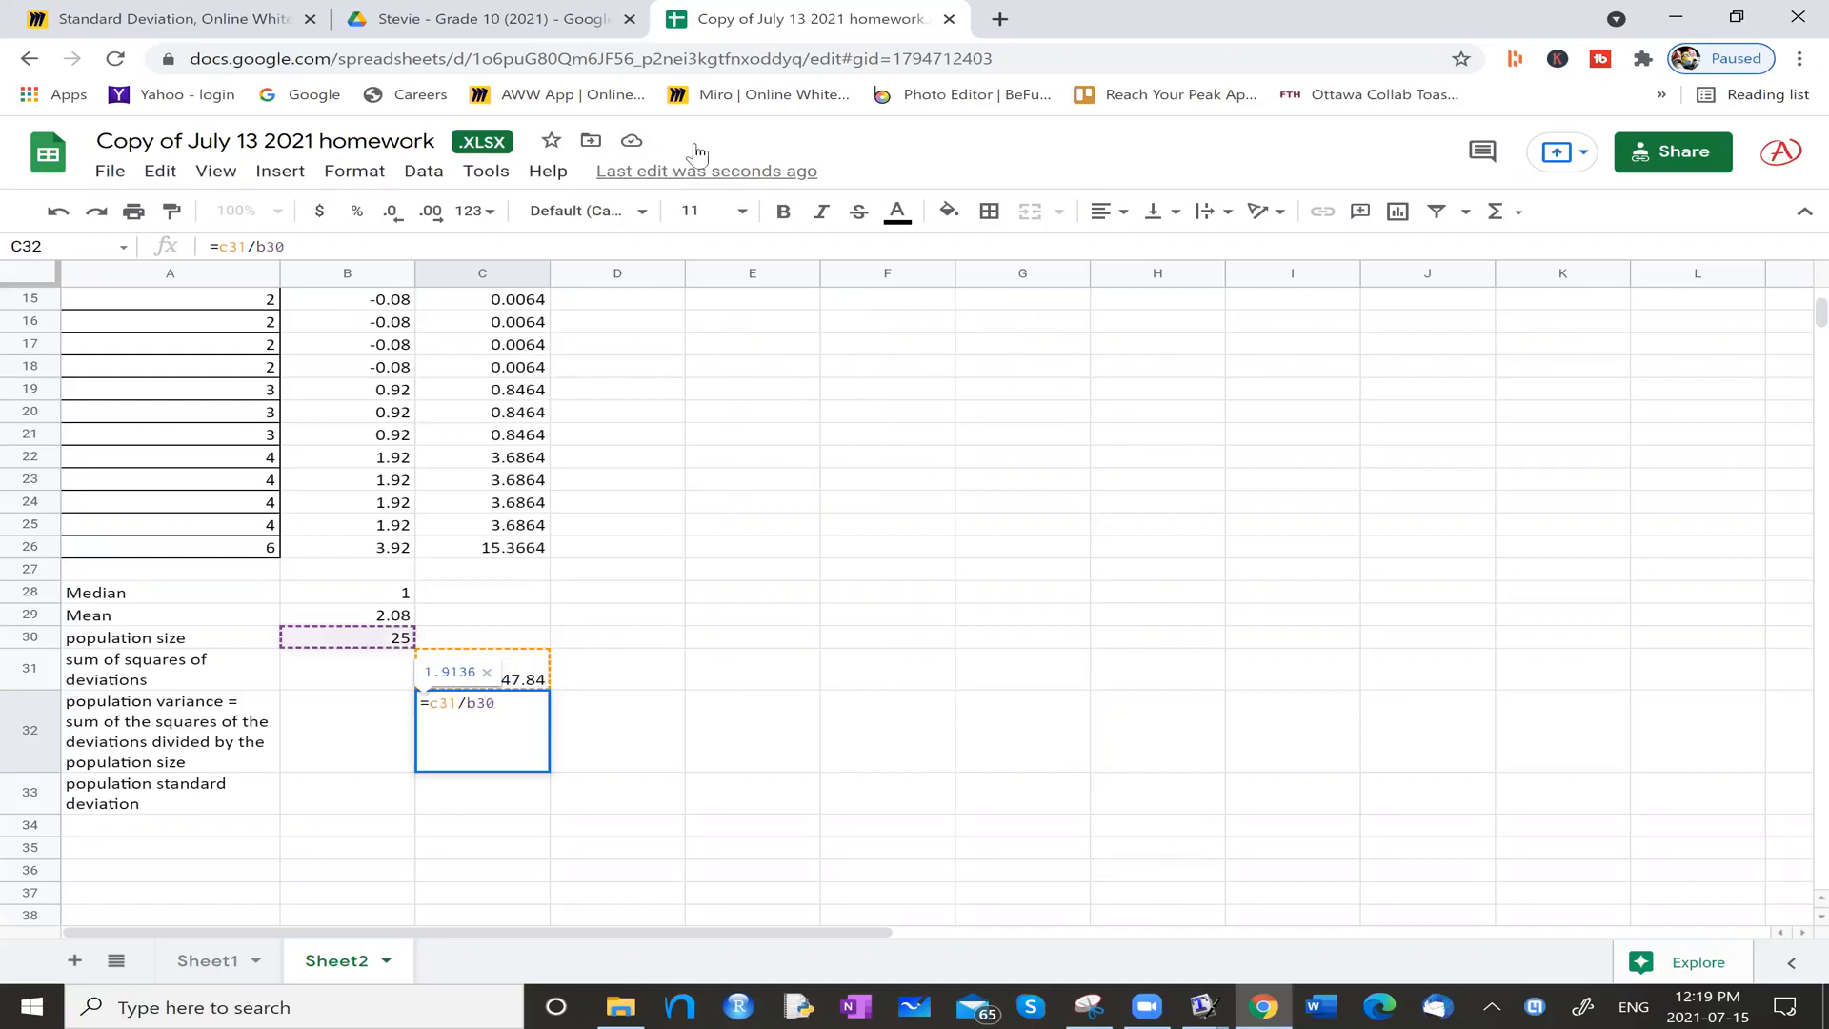
pyautogui.press('Return')
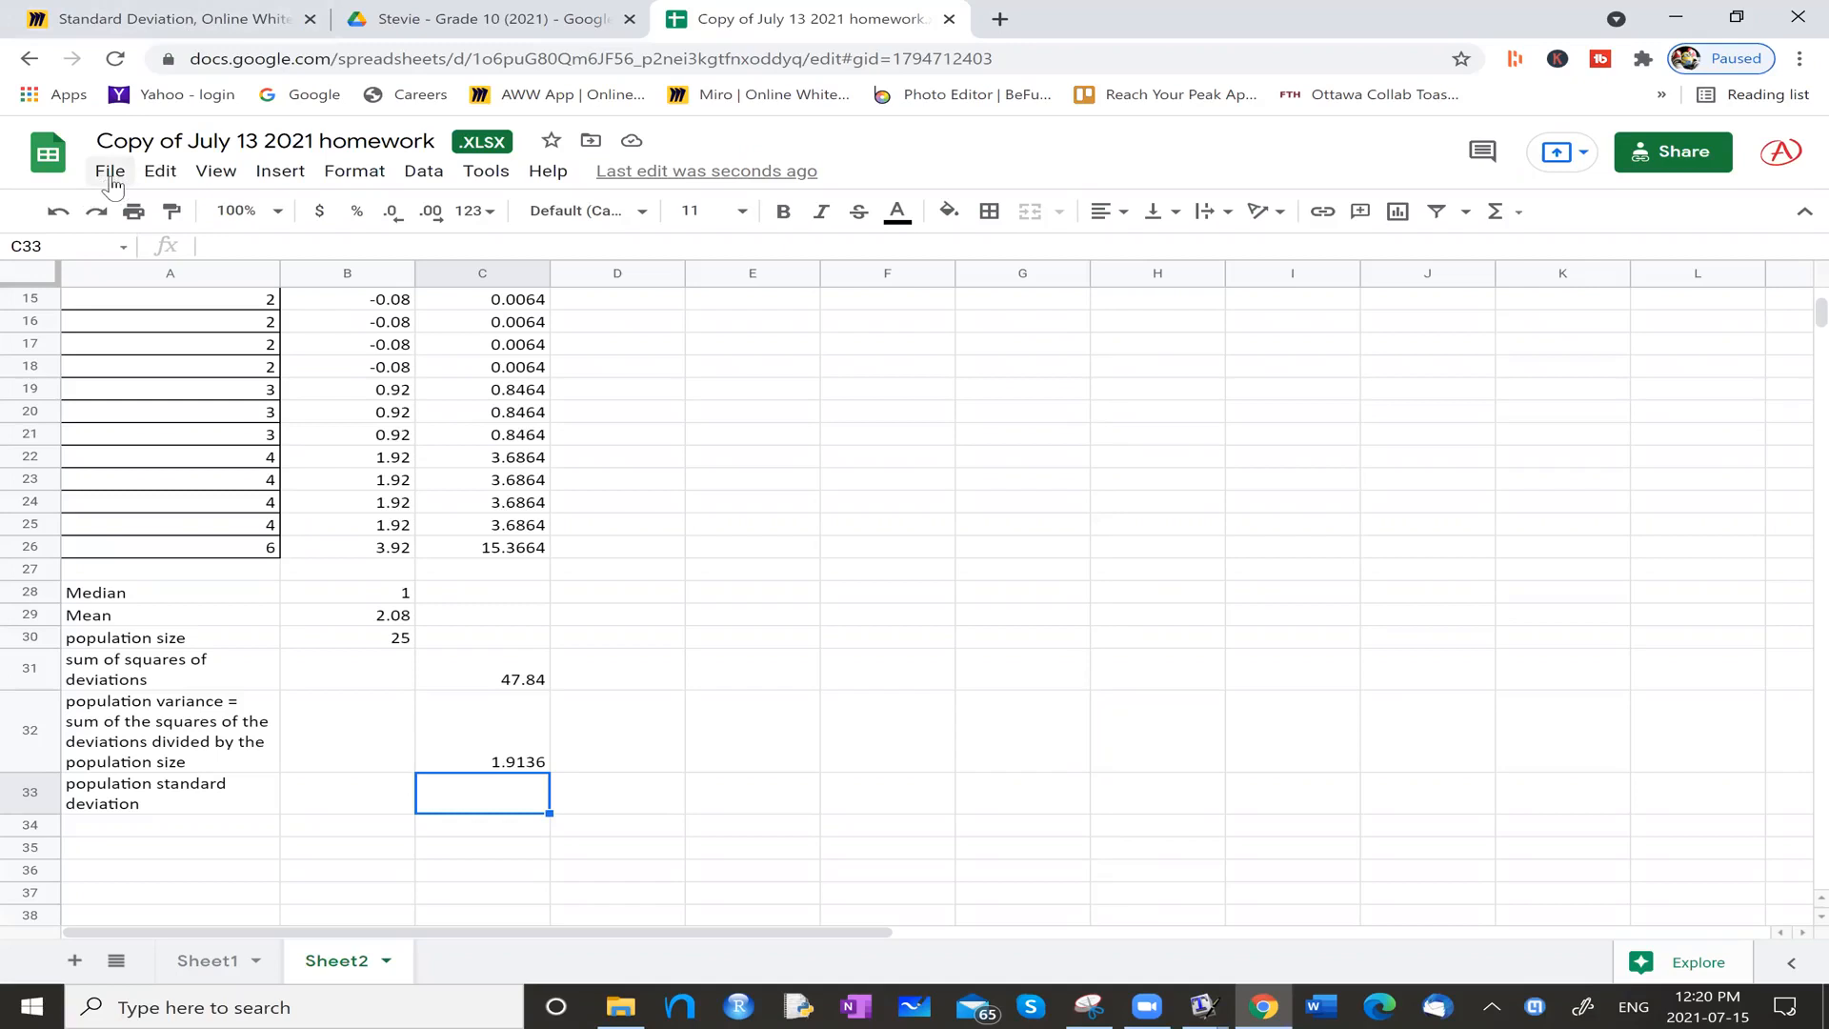
pyautogui.click(287, 179)
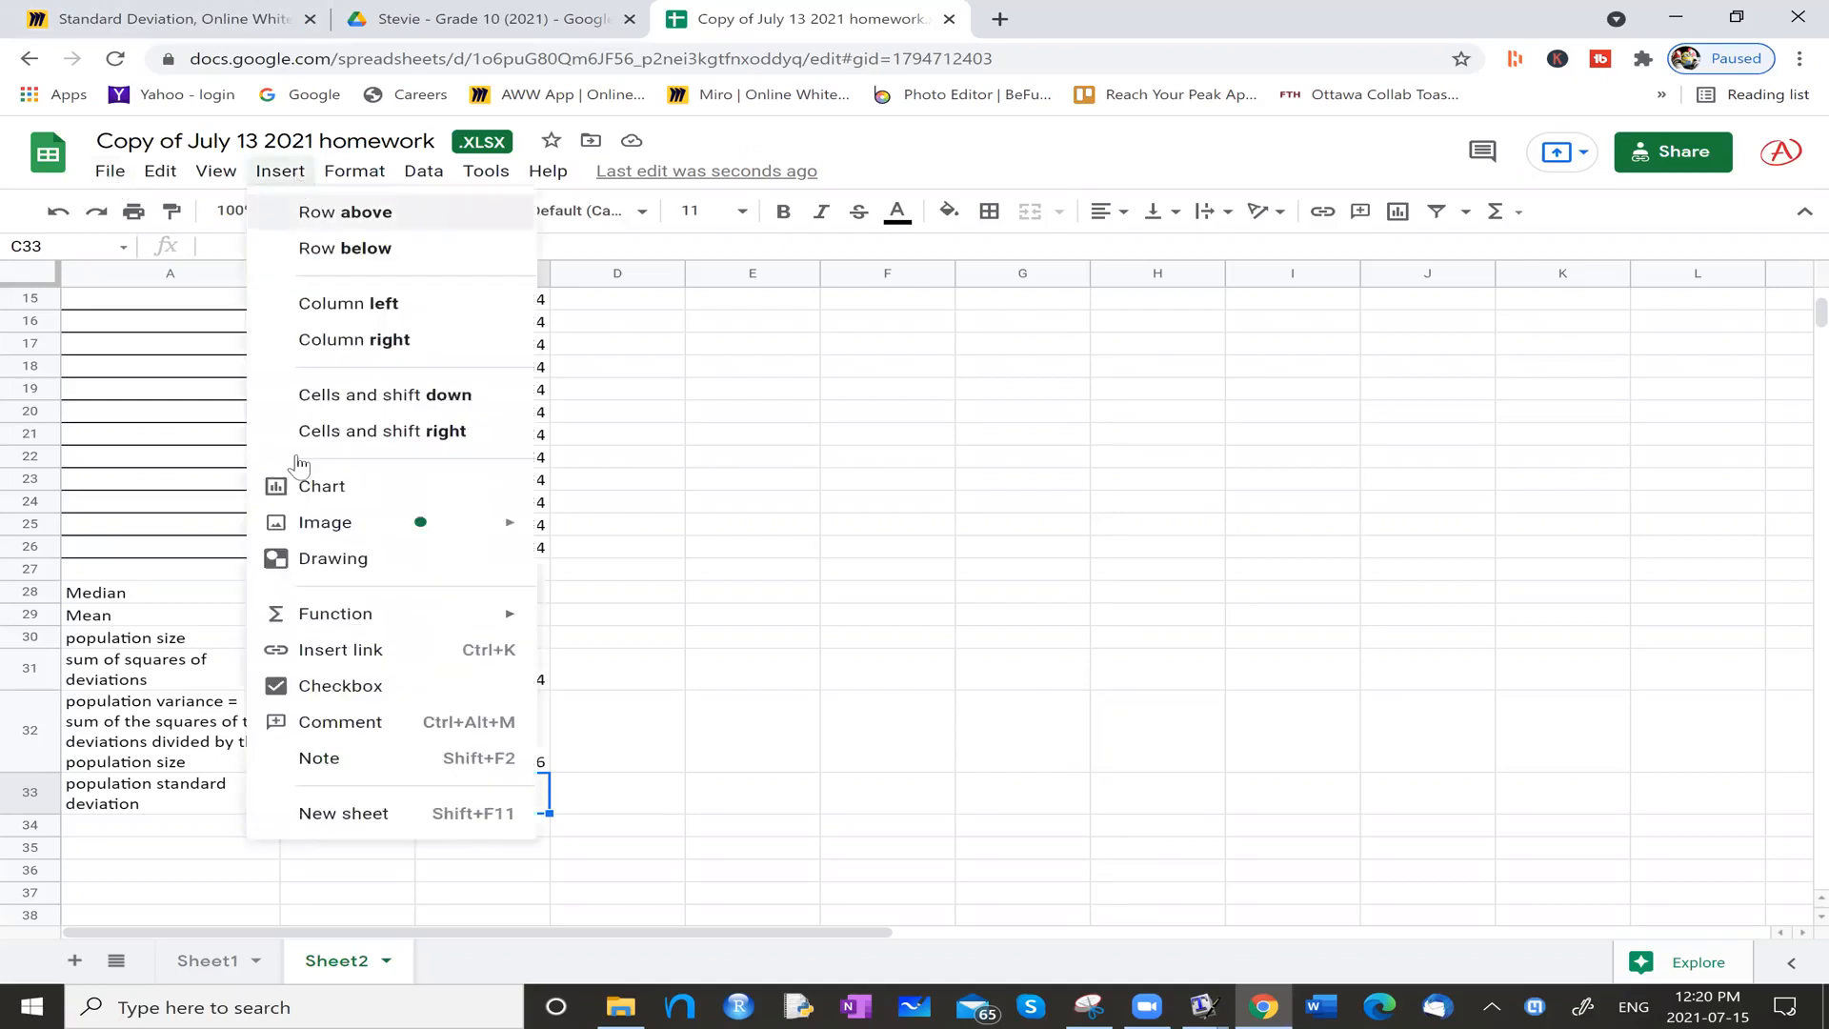
pyautogui.moveTo(398, 631)
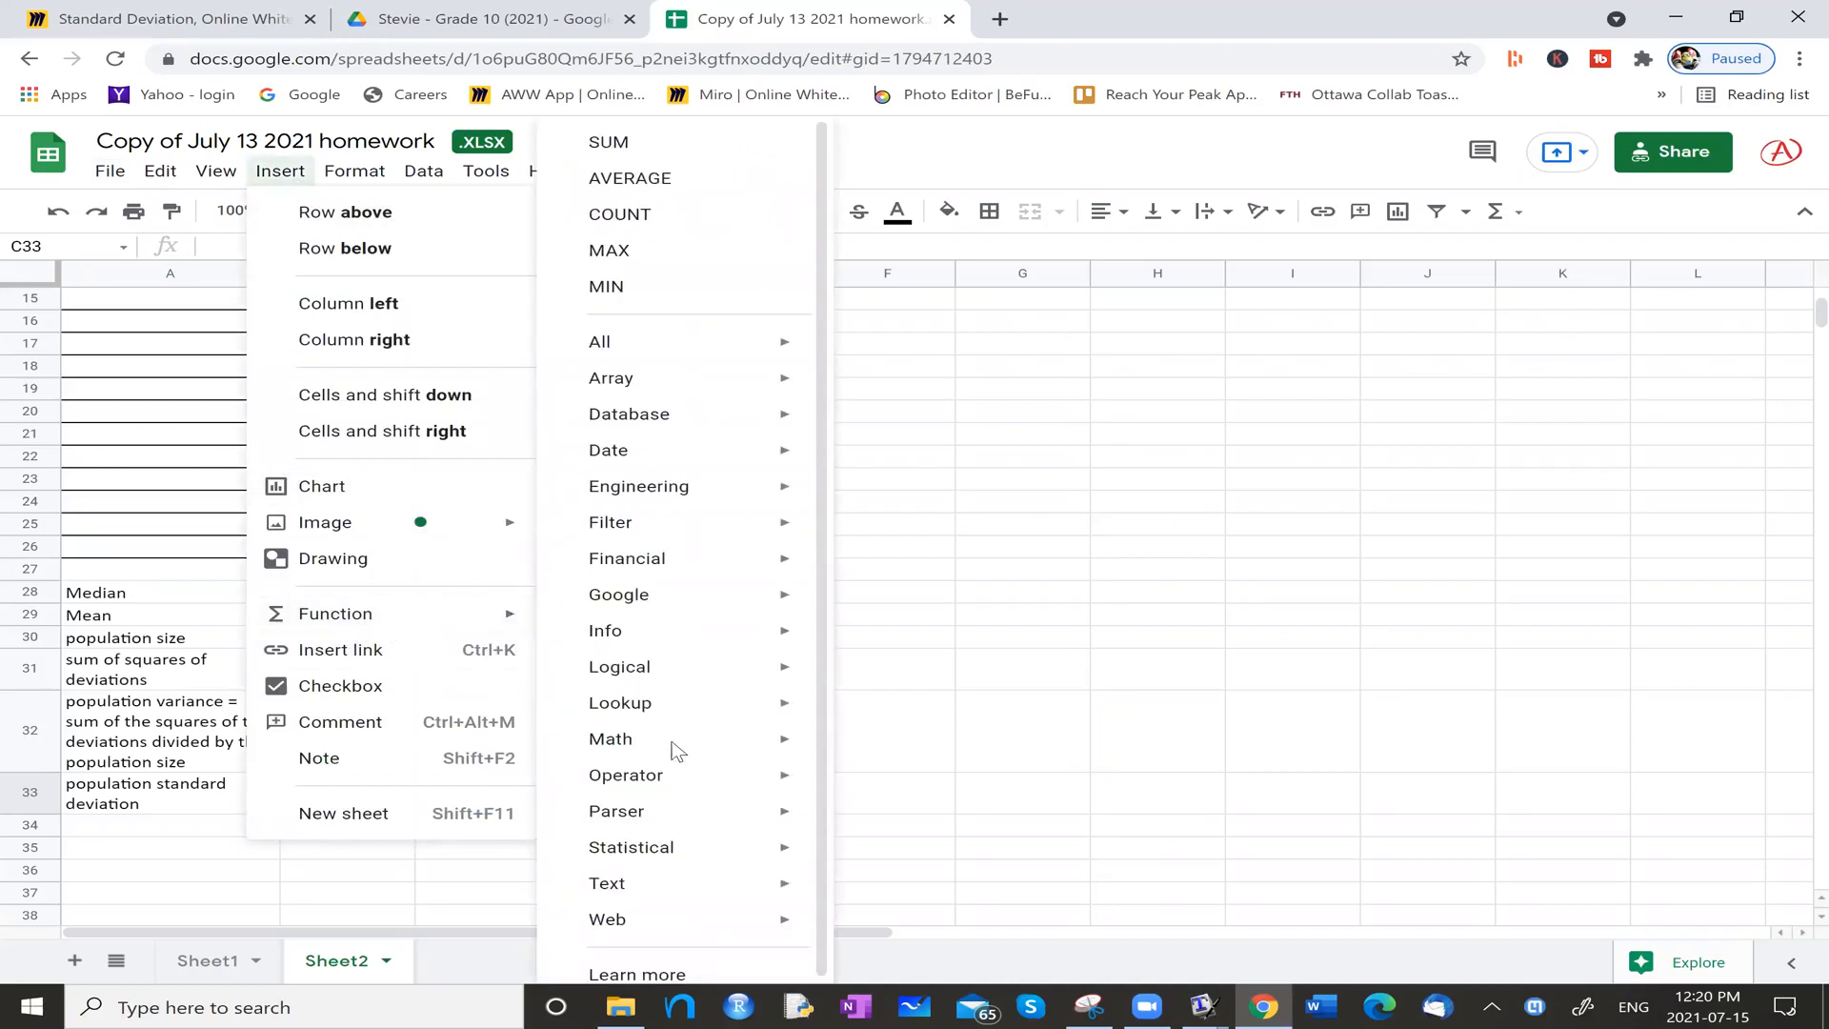
pyautogui.moveTo(335, 619)
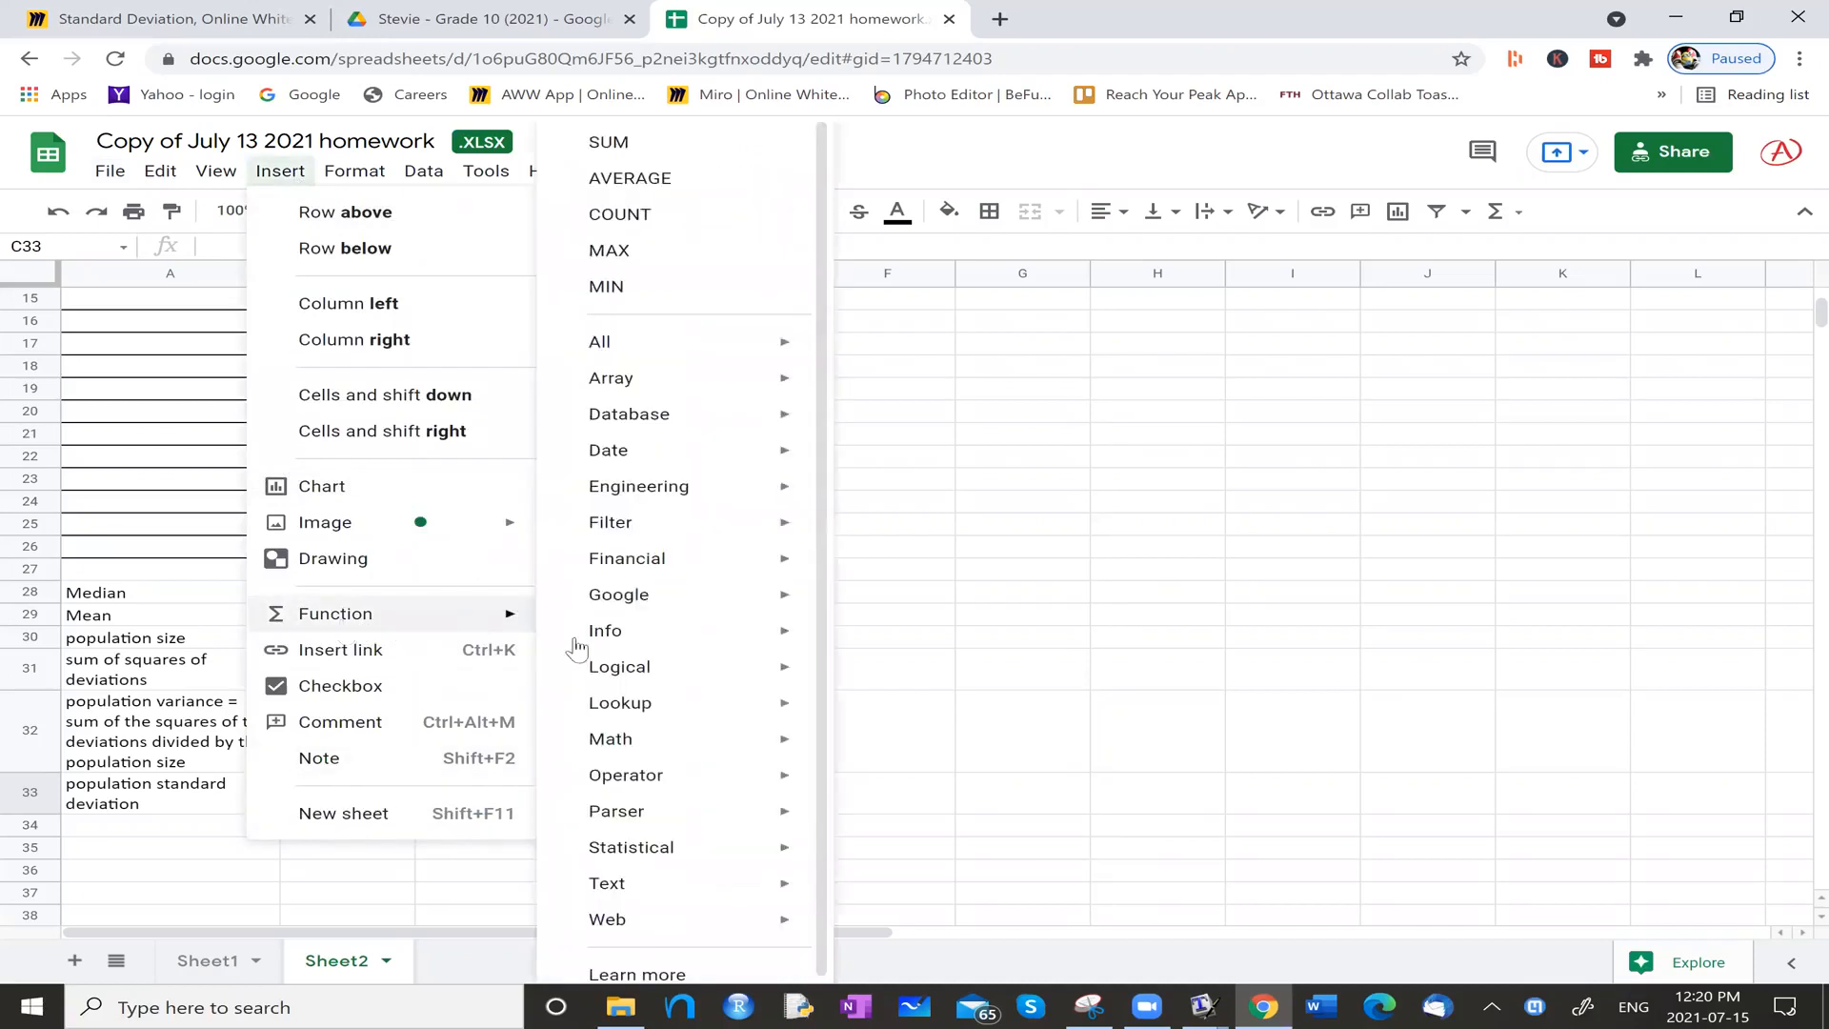
pyautogui.moveTo(764, 848)
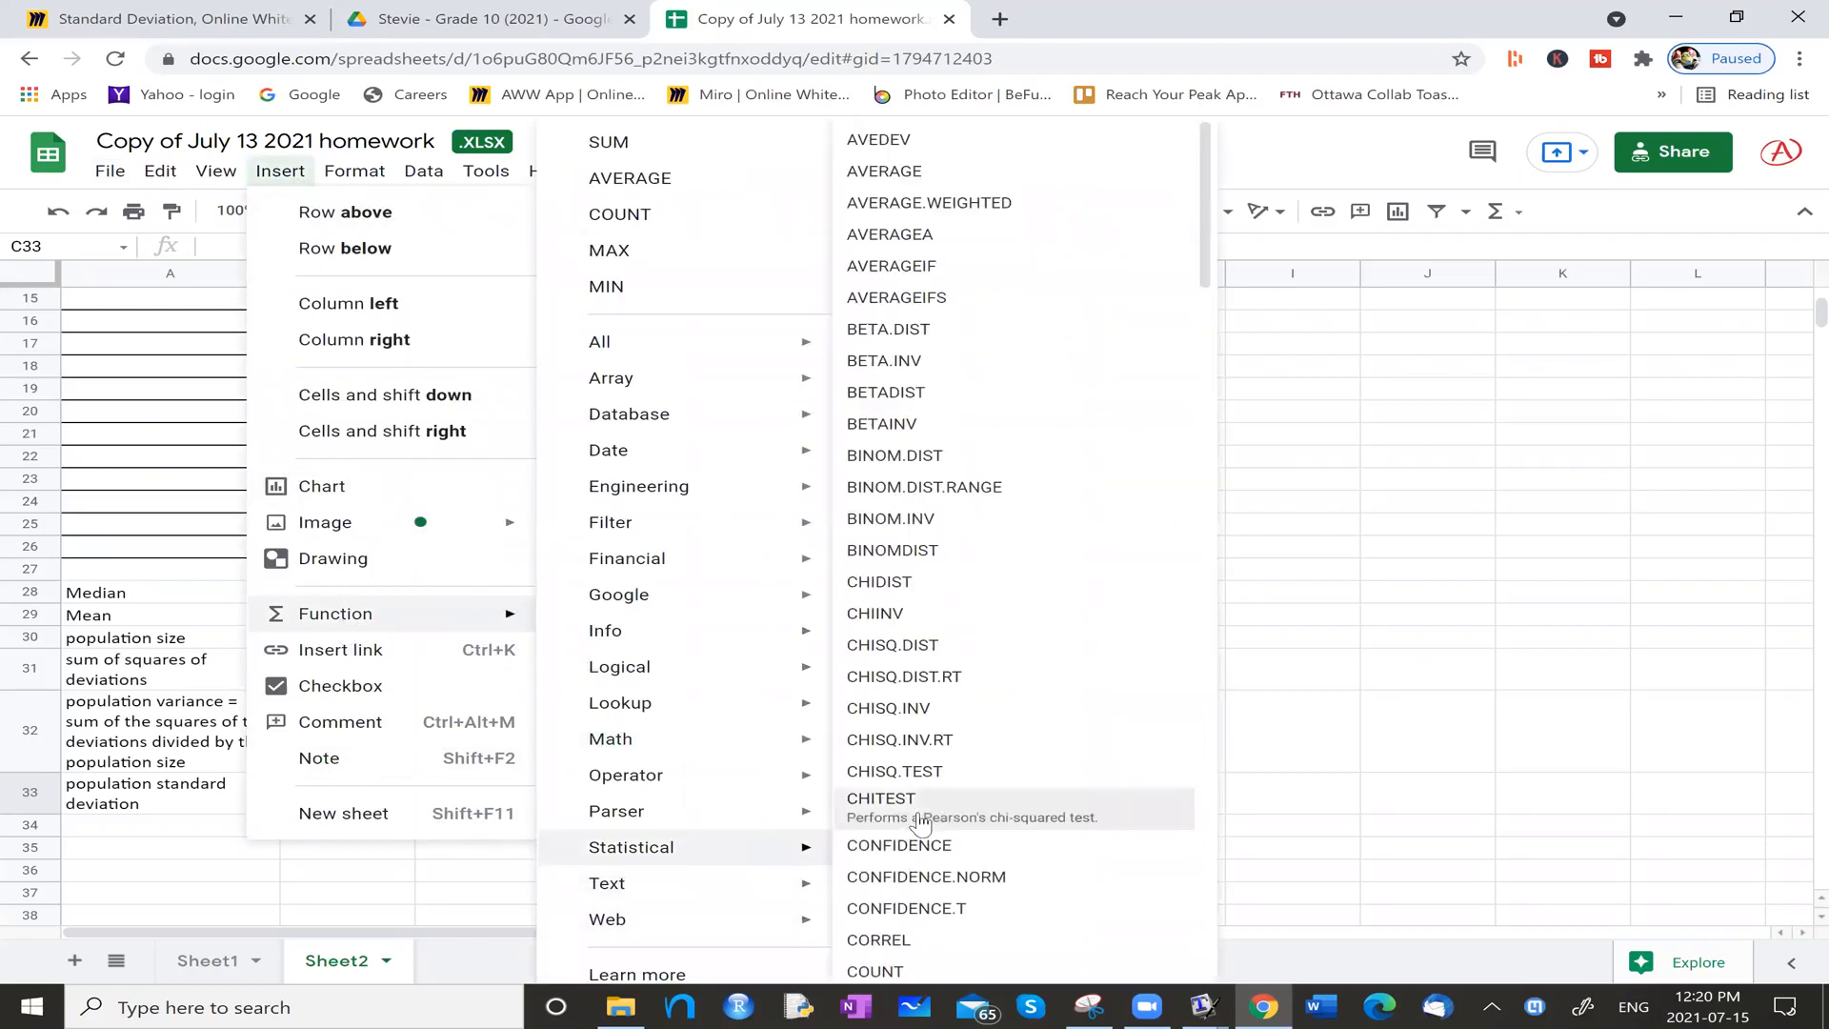
pyautogui.scroll(-10, 917, 823)
pyautogui.scroll(-15, 919, 824)
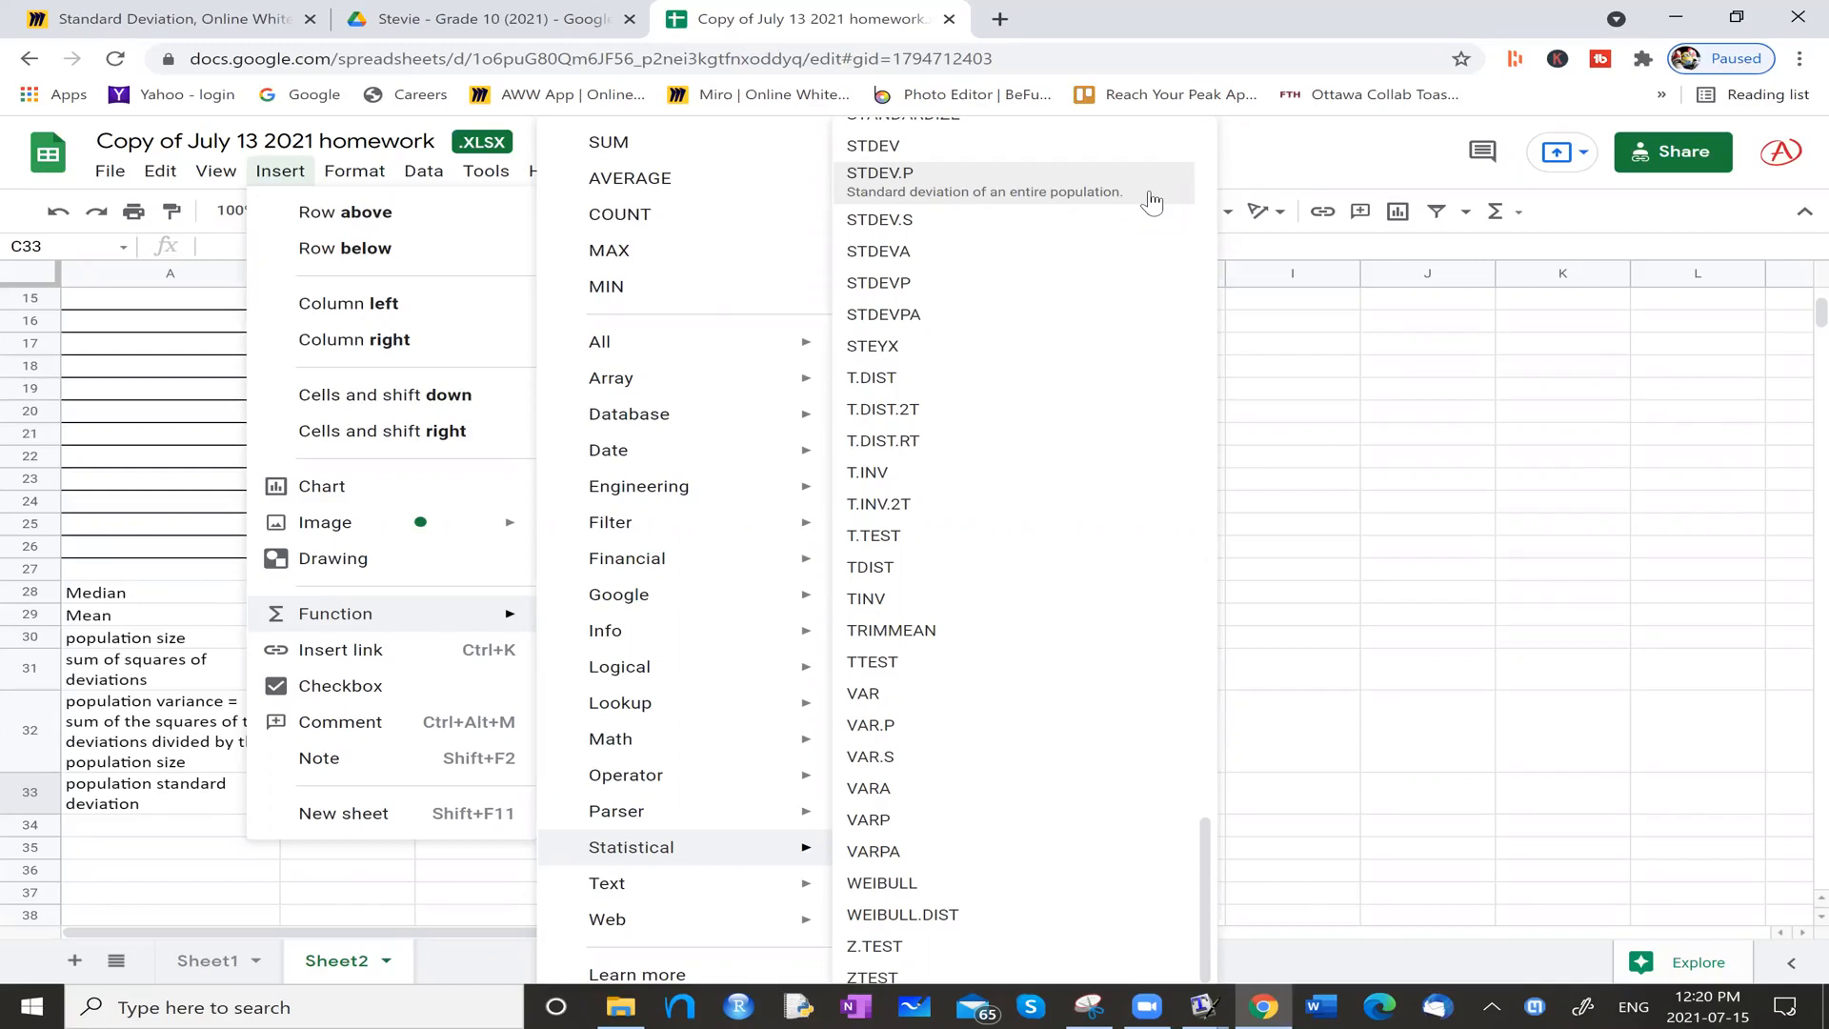
pyautogui.click(1152, 185)
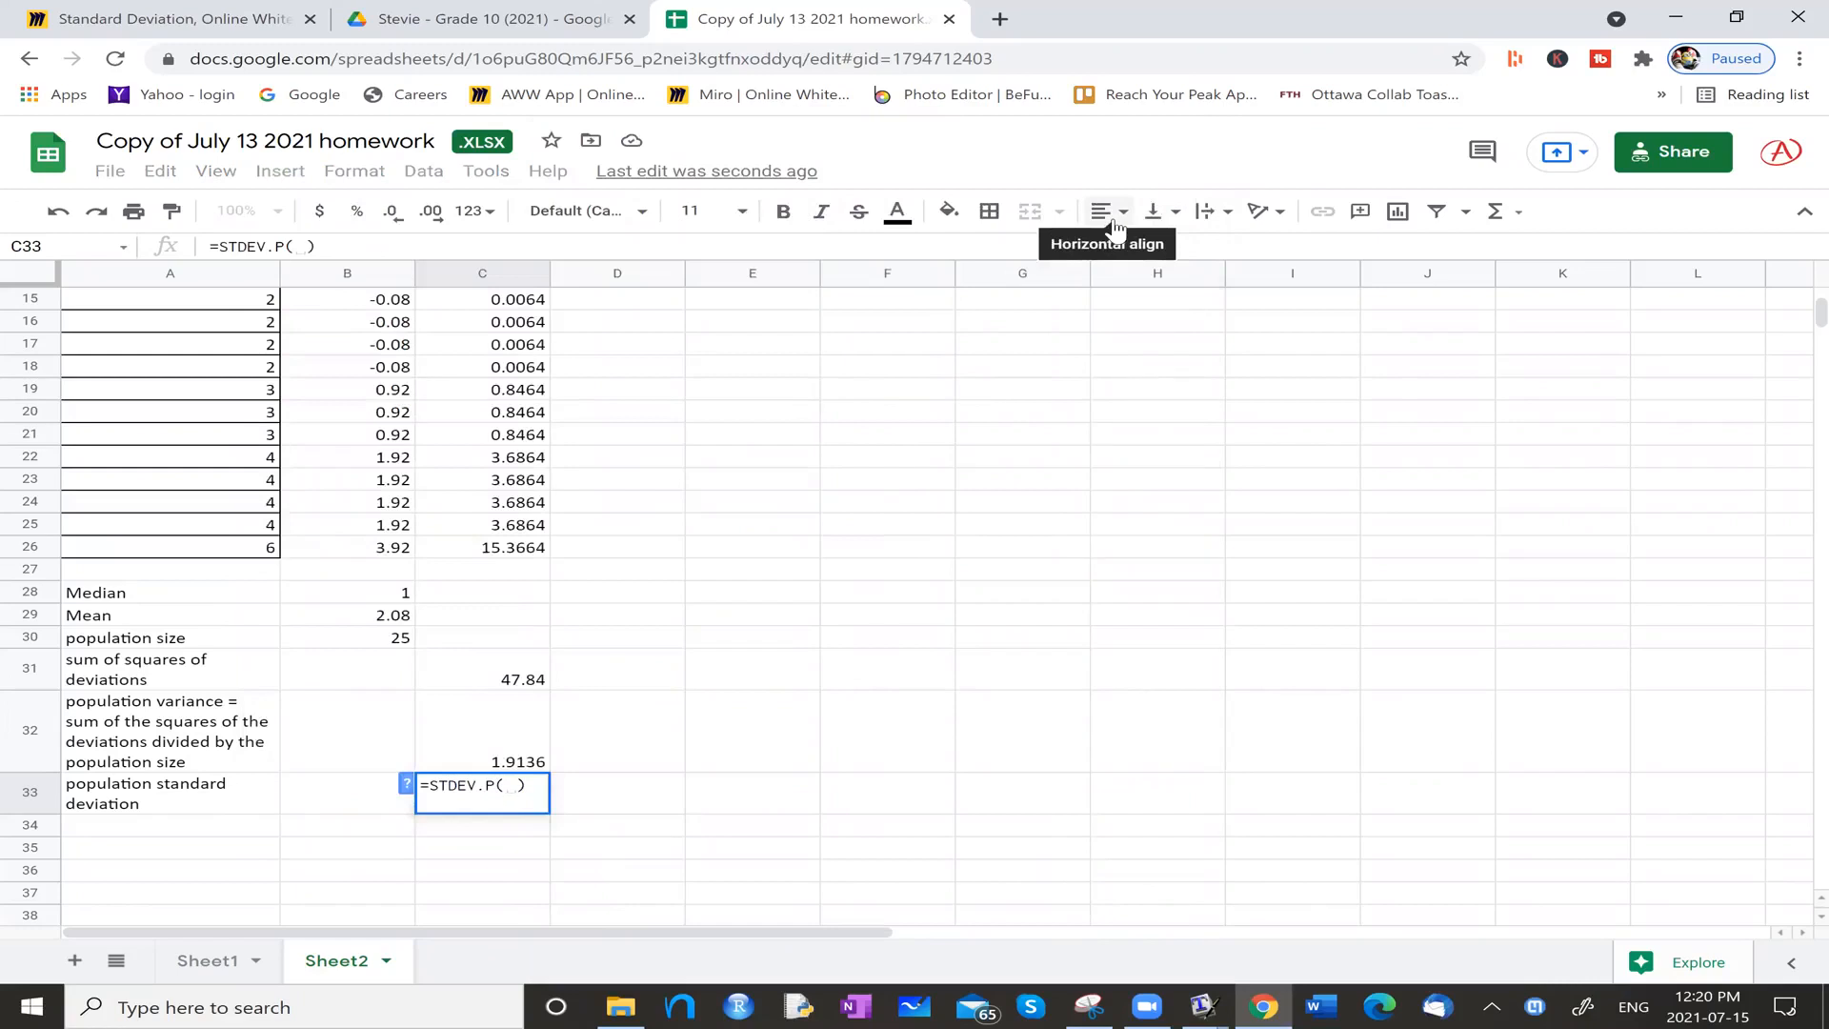
pyautogui.press('BackSpace')
pyautogui.press('BackSpace')
pyautogui.press('BackSpace')
pyautogui.press('BackSpace')
pyautogui.press('BackSpace')
pyautogui.press('BackSpace')
pyautogui.press('BackSpace')
pyautogui.press('BackSpace')
pyautogui.press('BackSpace')
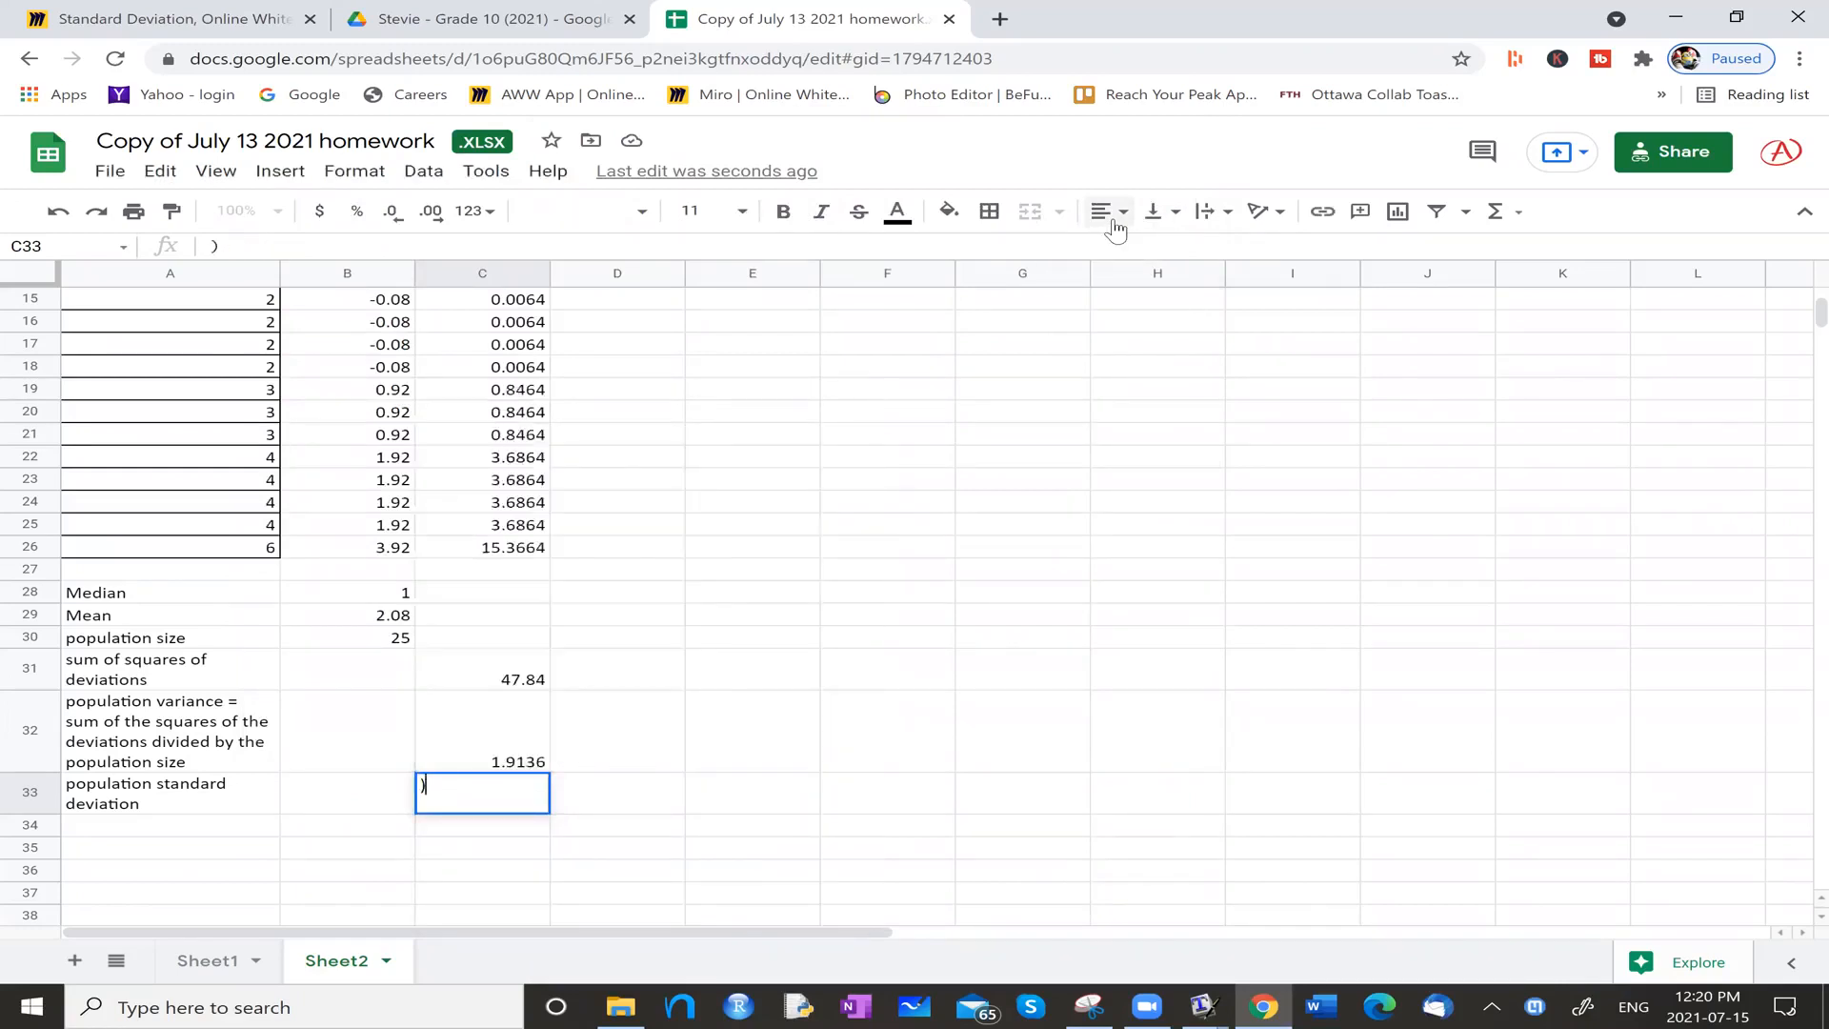
pyautogui.press('BackSpace')
pyautogui.press('Escape')
# Step: Calculate the population standard deviation in C33 with the math function SQRT applied to C32
pyautogui.click(280, 171)
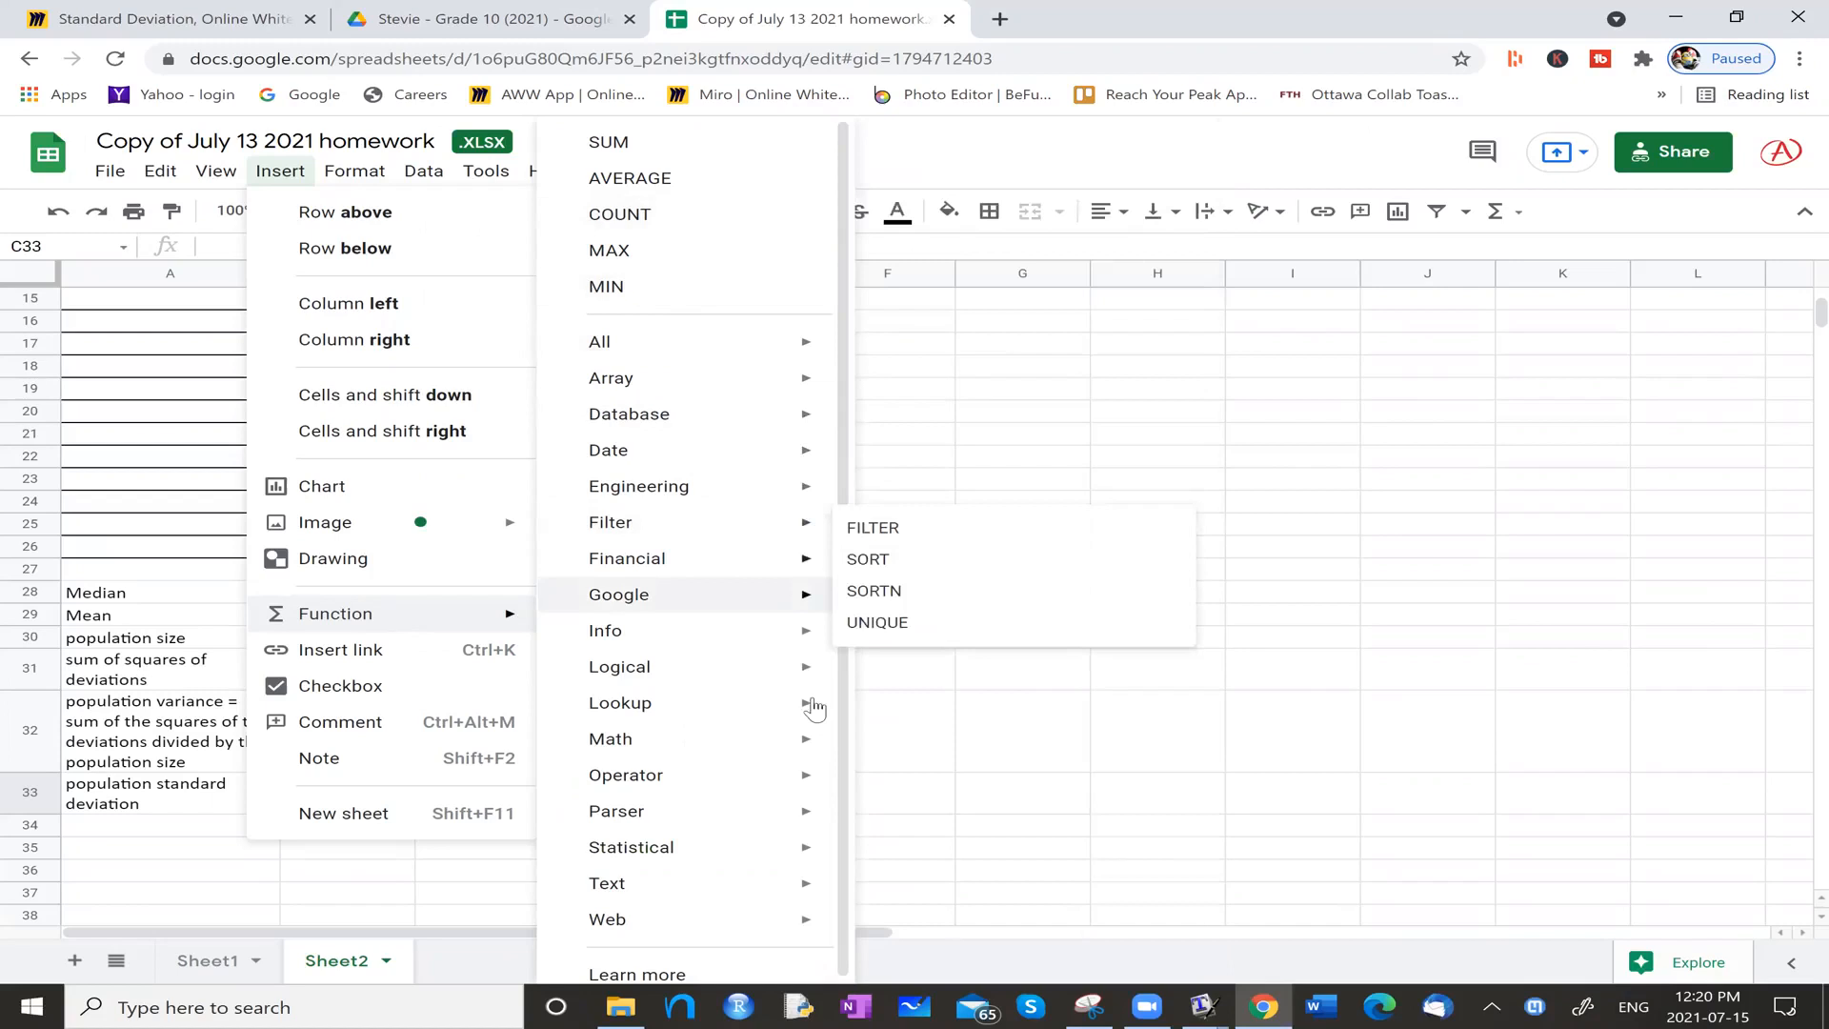
pyautogui.moveTo(802, 739)
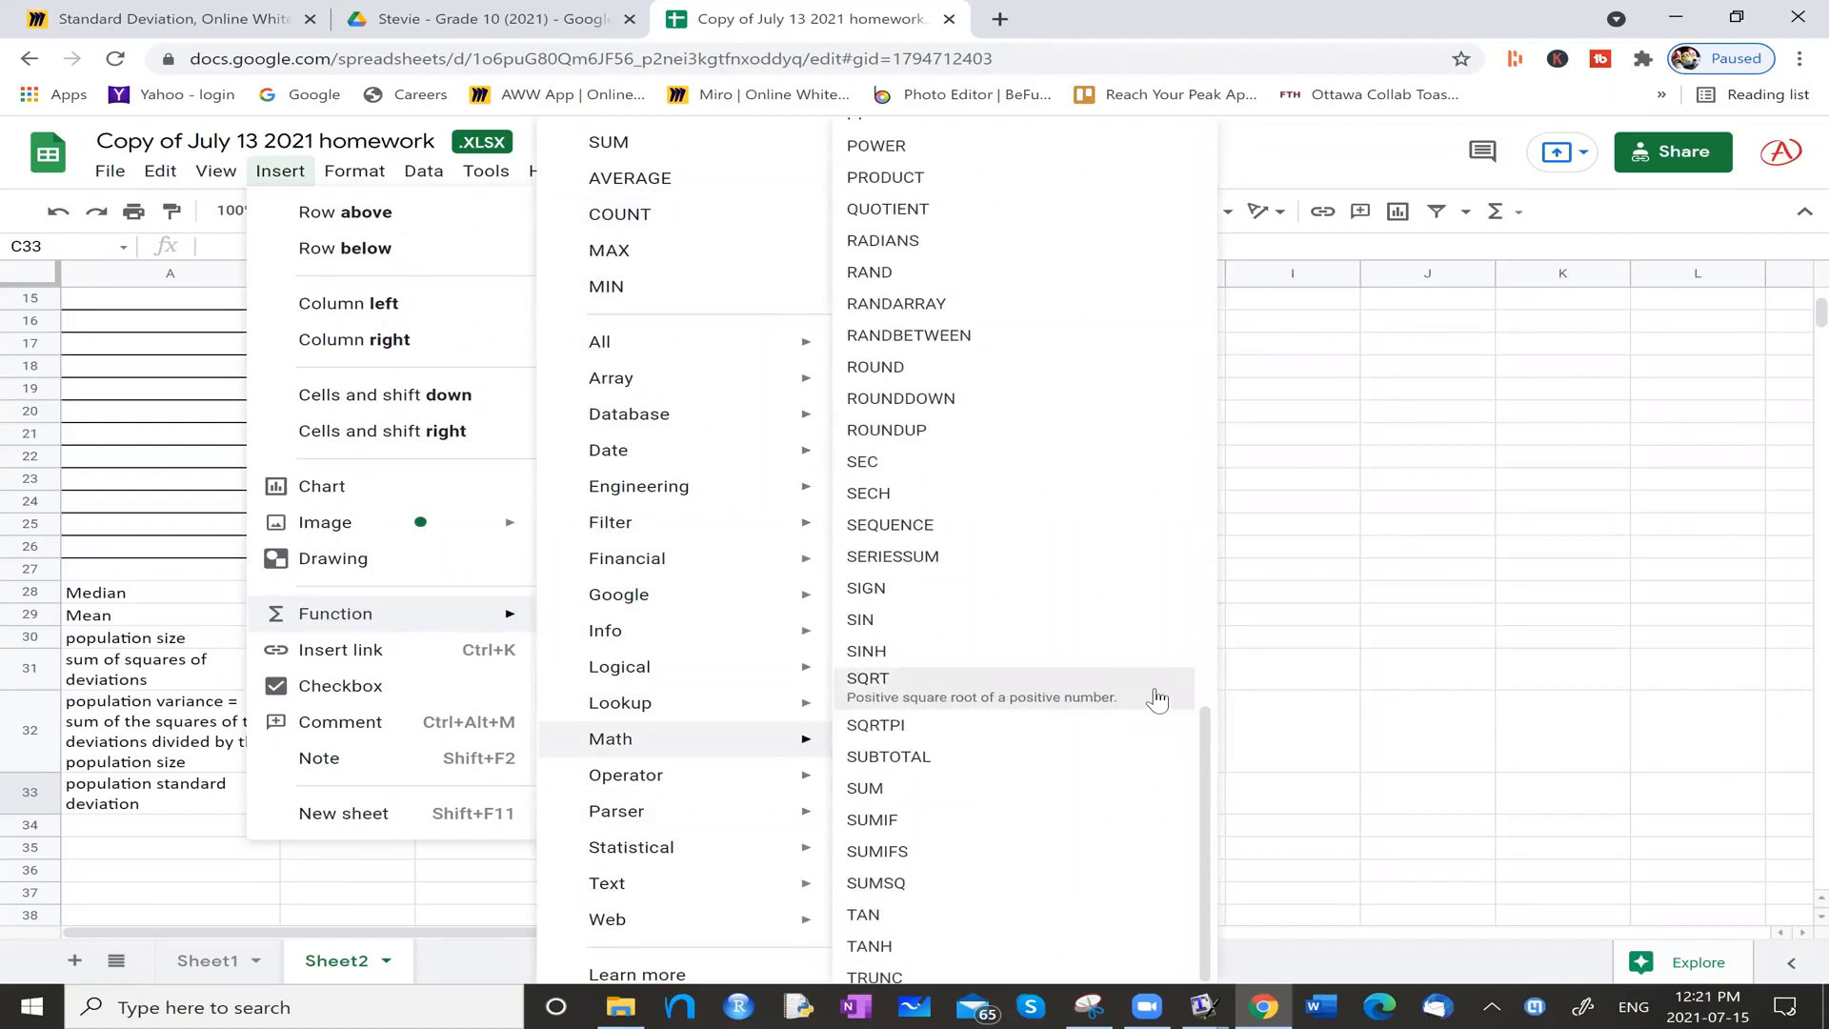
pyautogui.click(1156, 700)
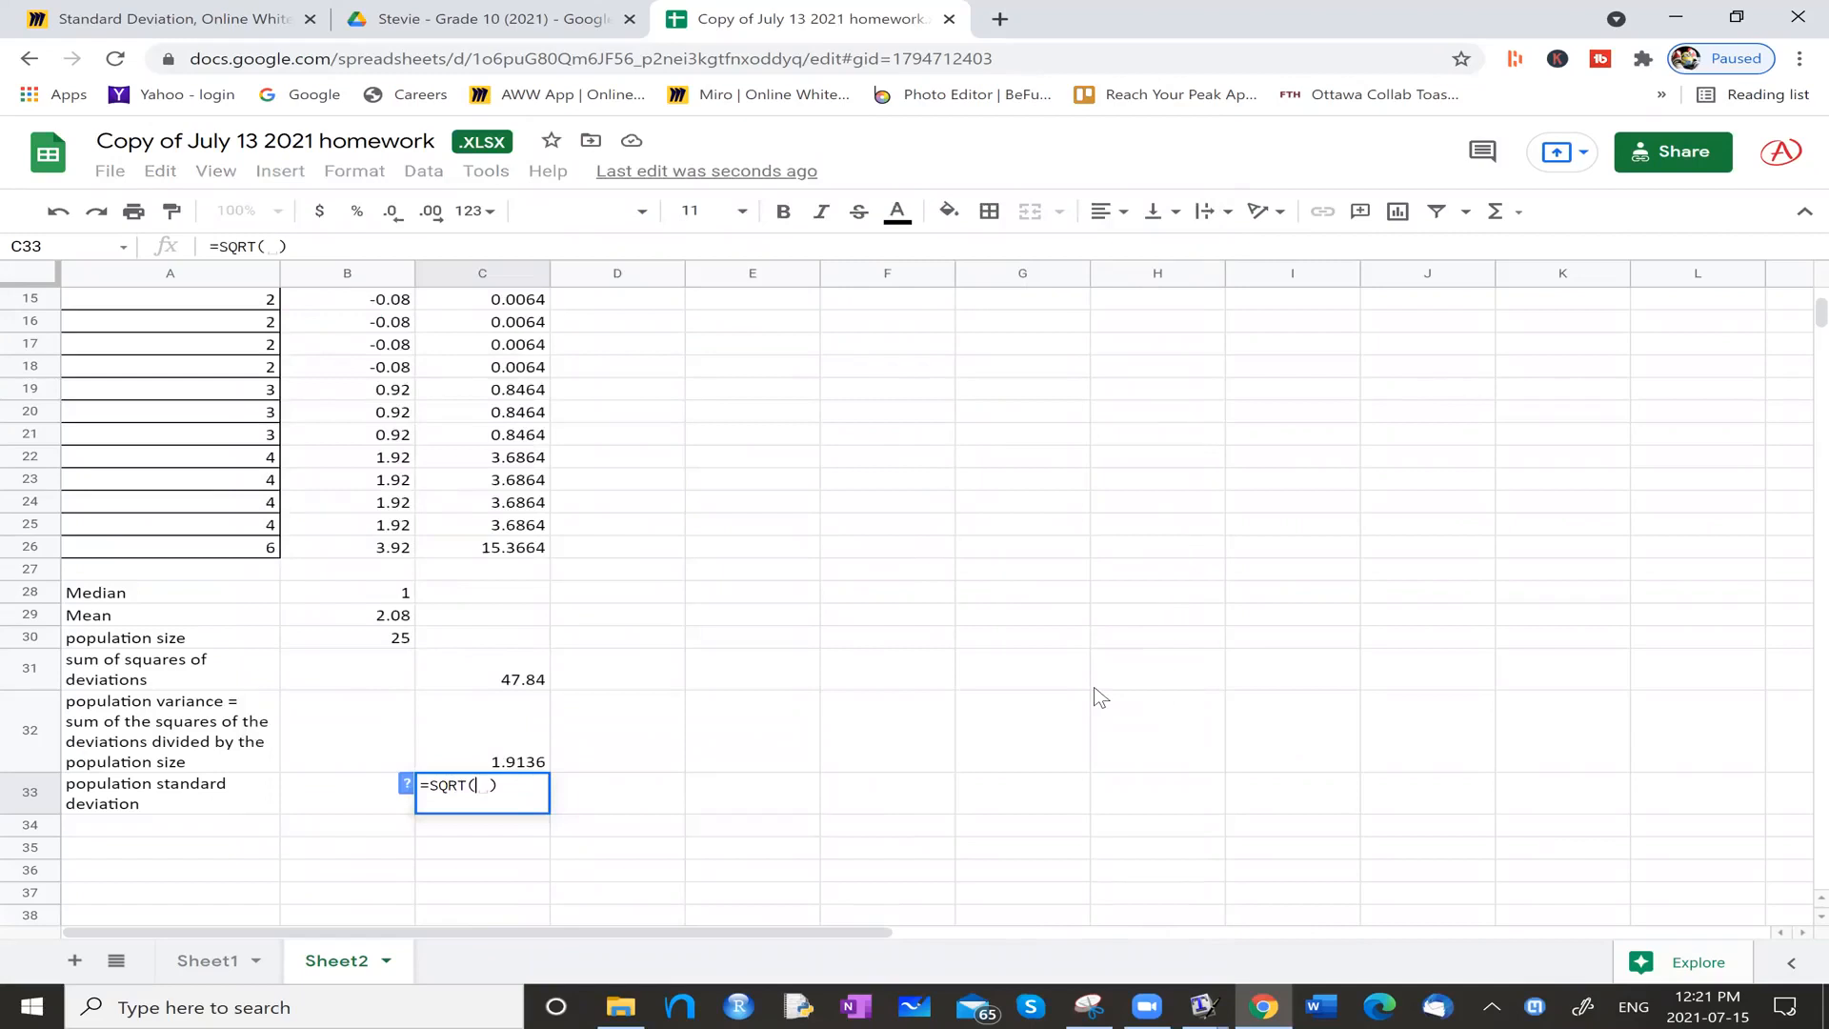
pyautogui.write('c32')
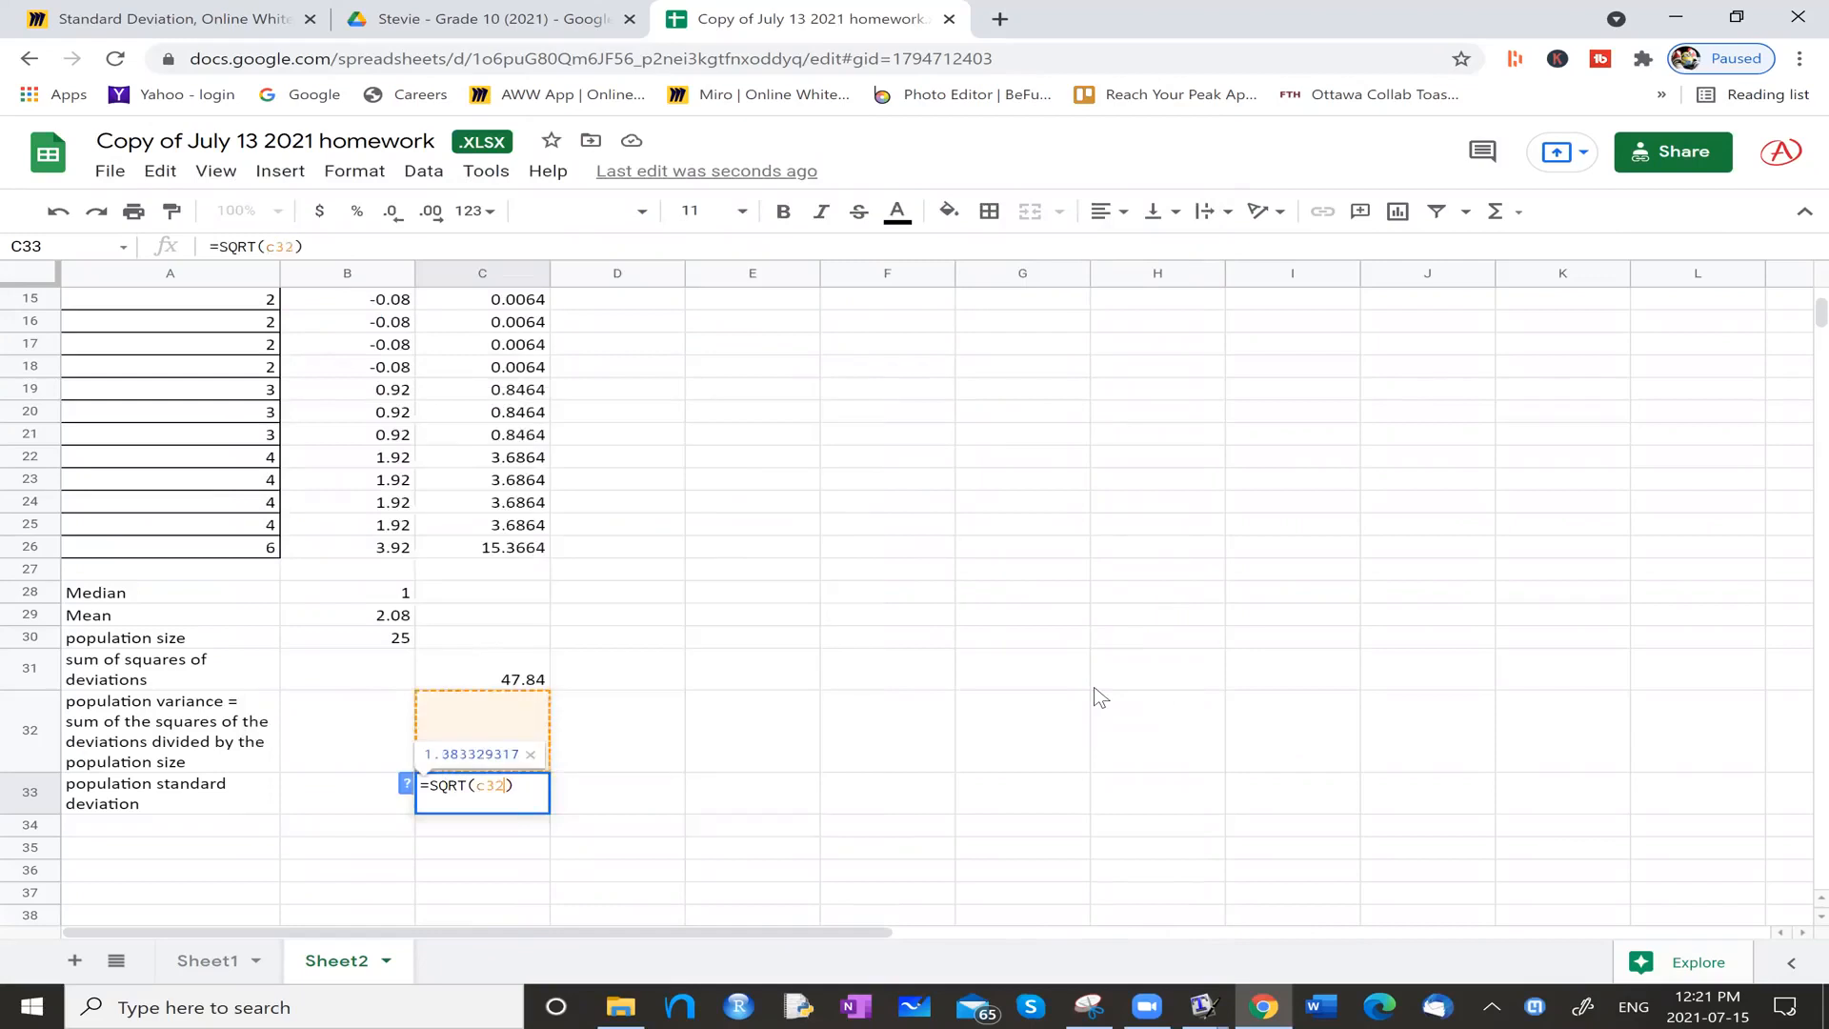
pyautogui.press('Return')
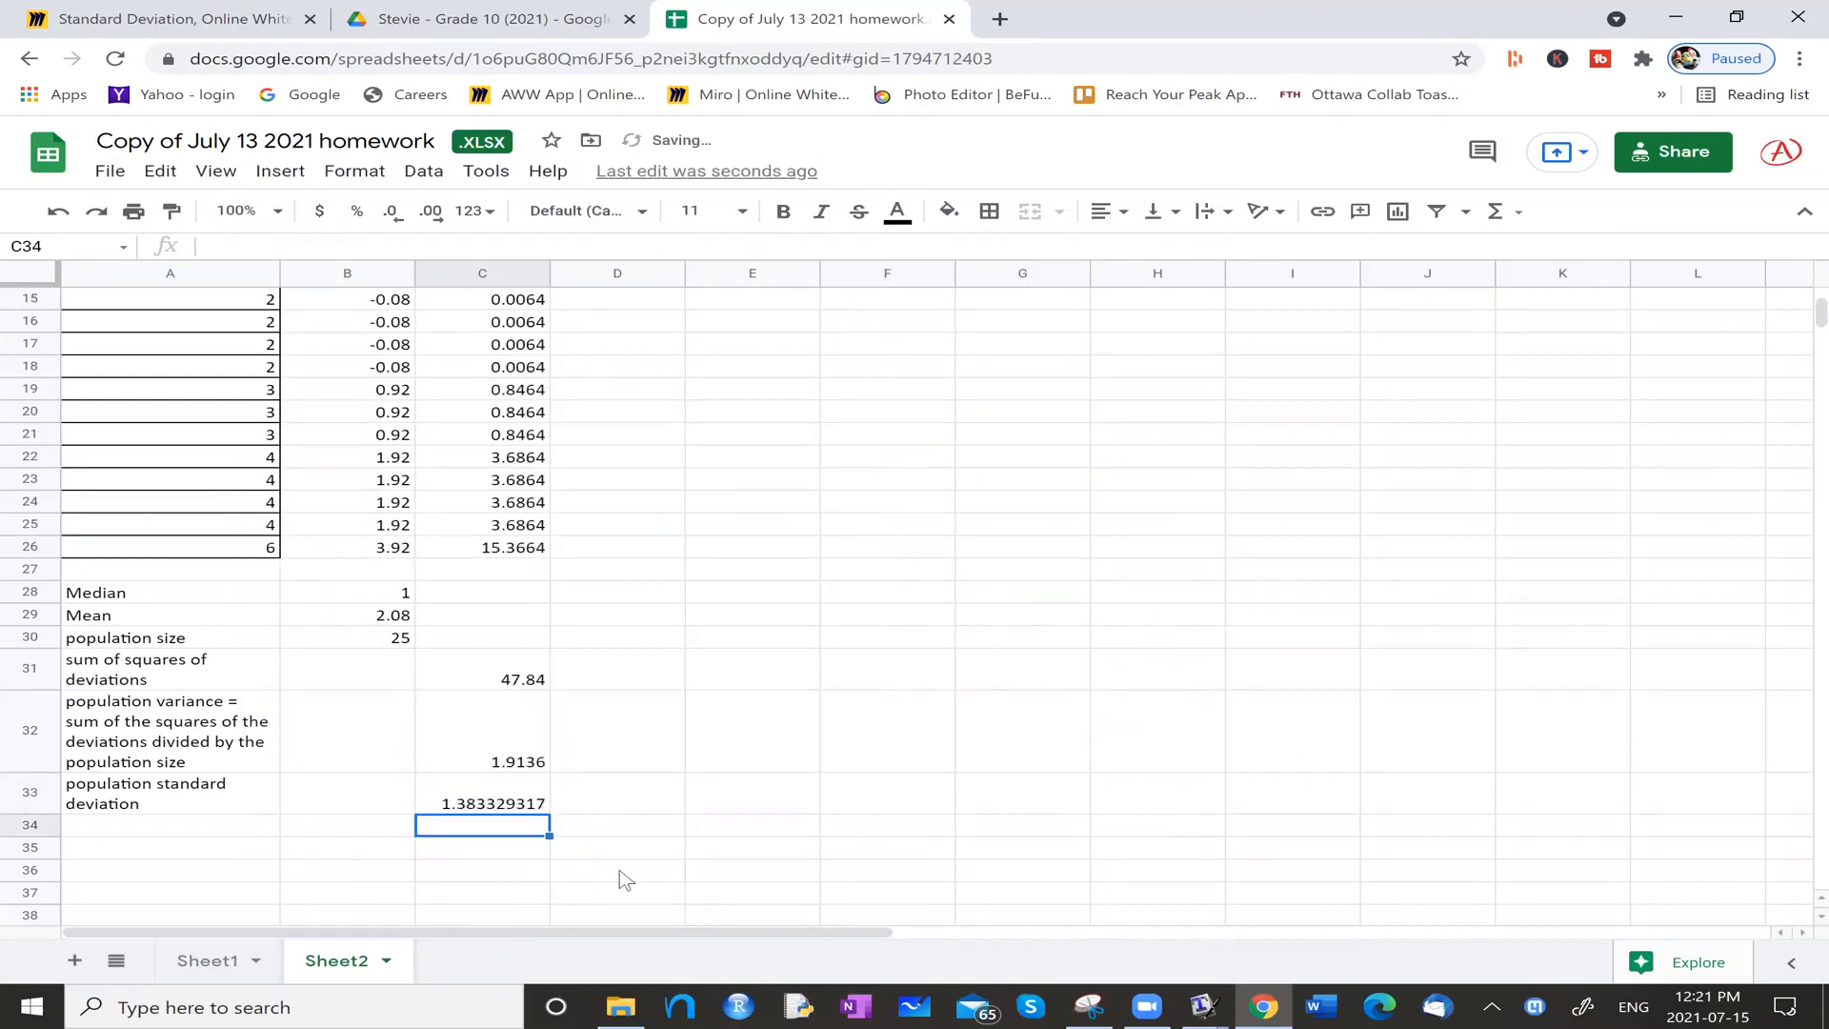
# Step: Fill cell D33, beside the calculated population standard deviation, with light orange
pyautogui.click(631, 802)
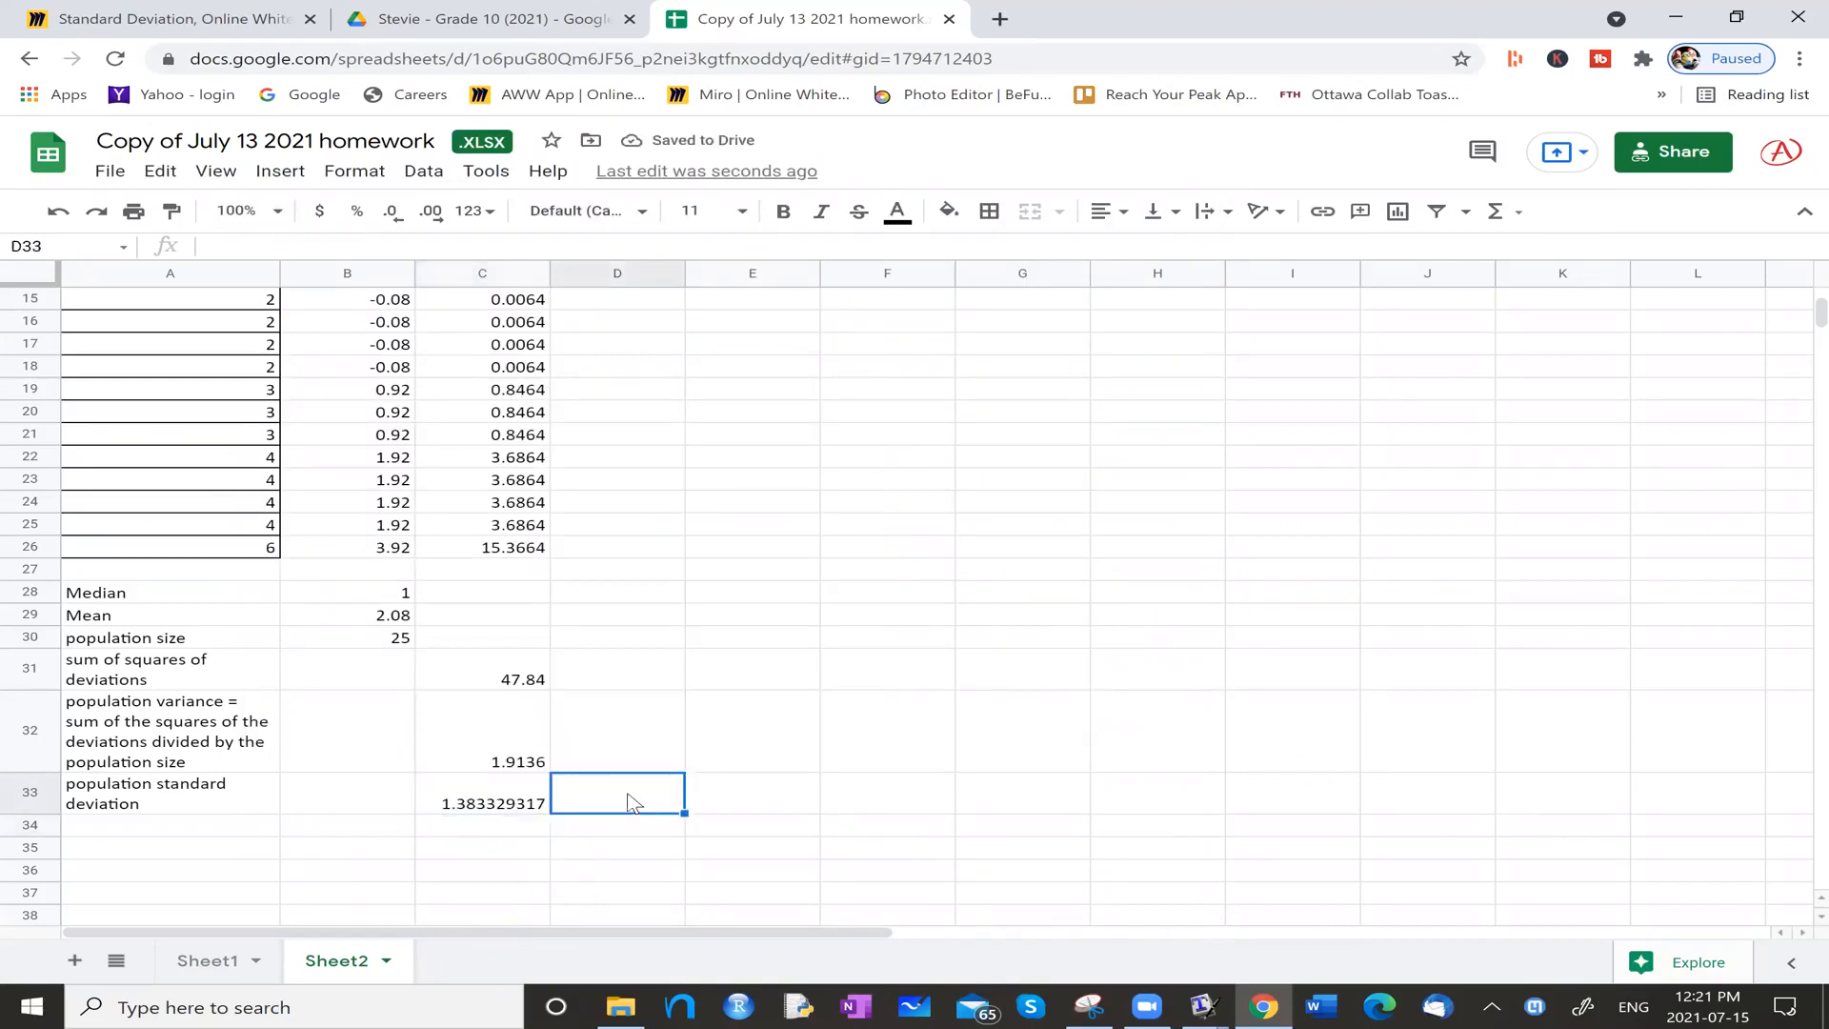
pyautogui.click(950, 213)
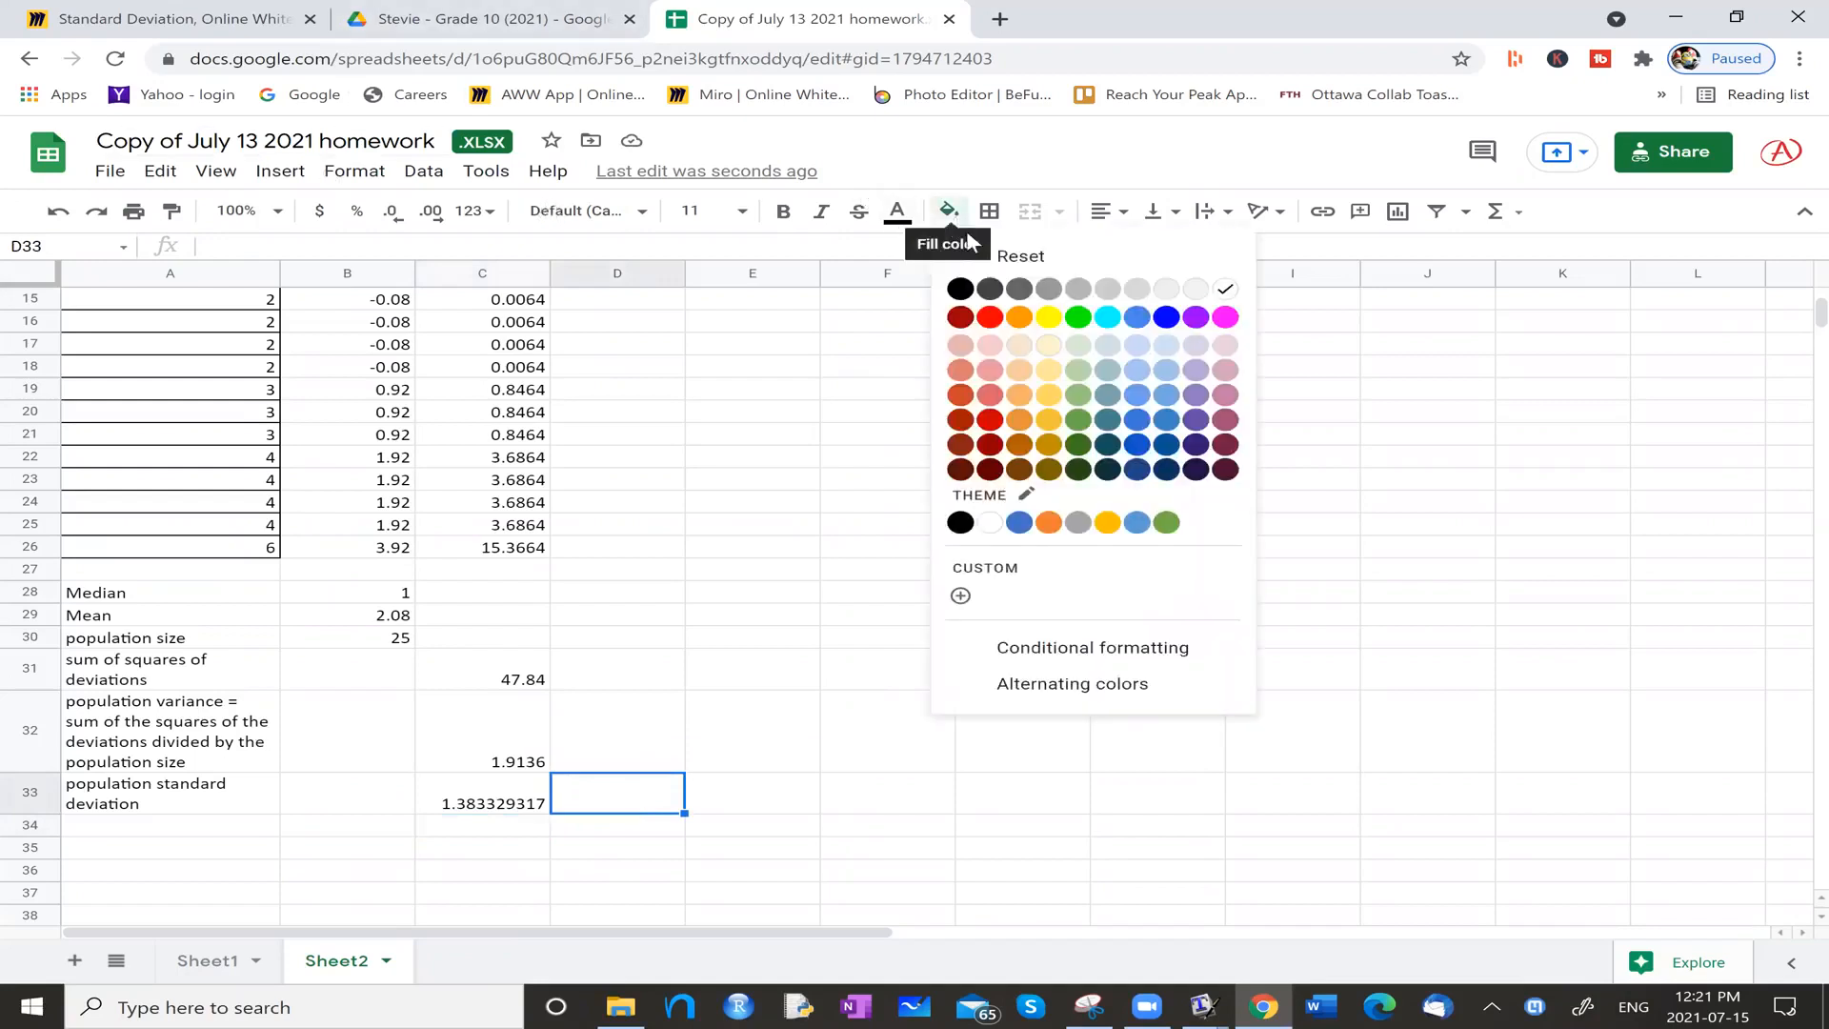
pyautogui.click(1018, 377)
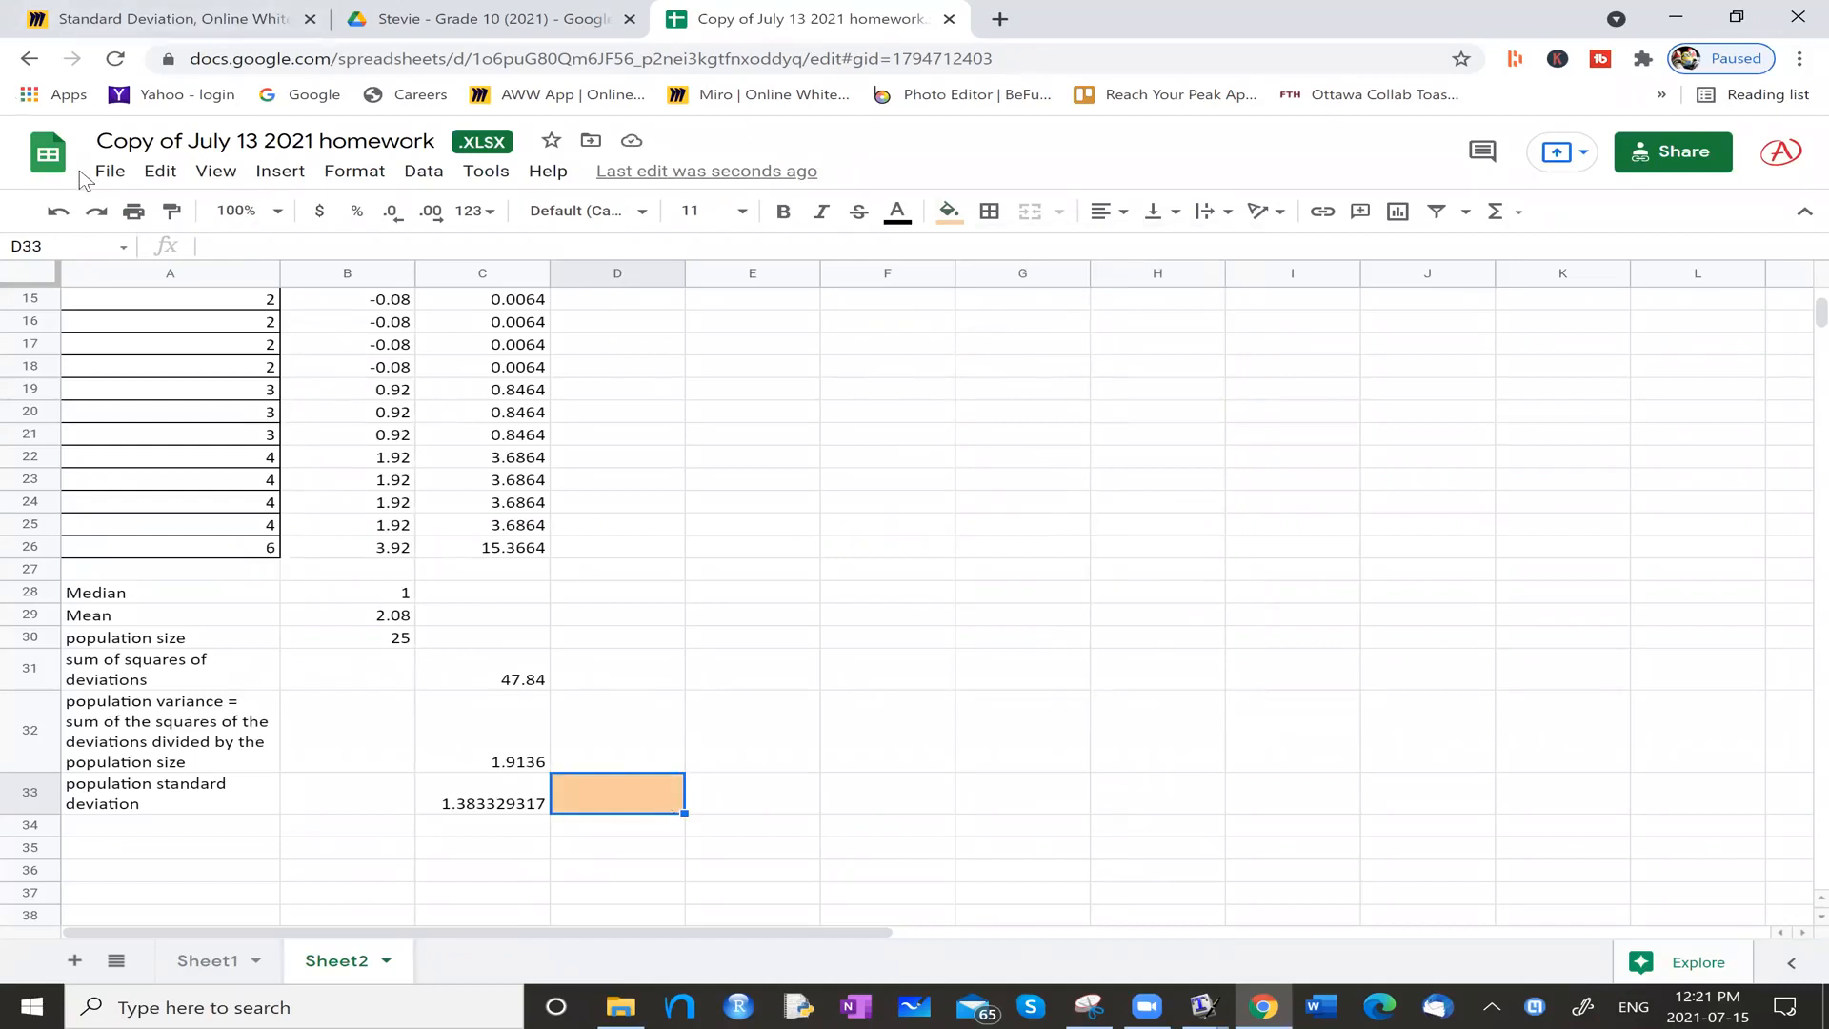
# Step: Calculate the population standard deviation directly in D33 with the statistical function STDEV.P over A2:A26
pyautogui.click(288, 179)
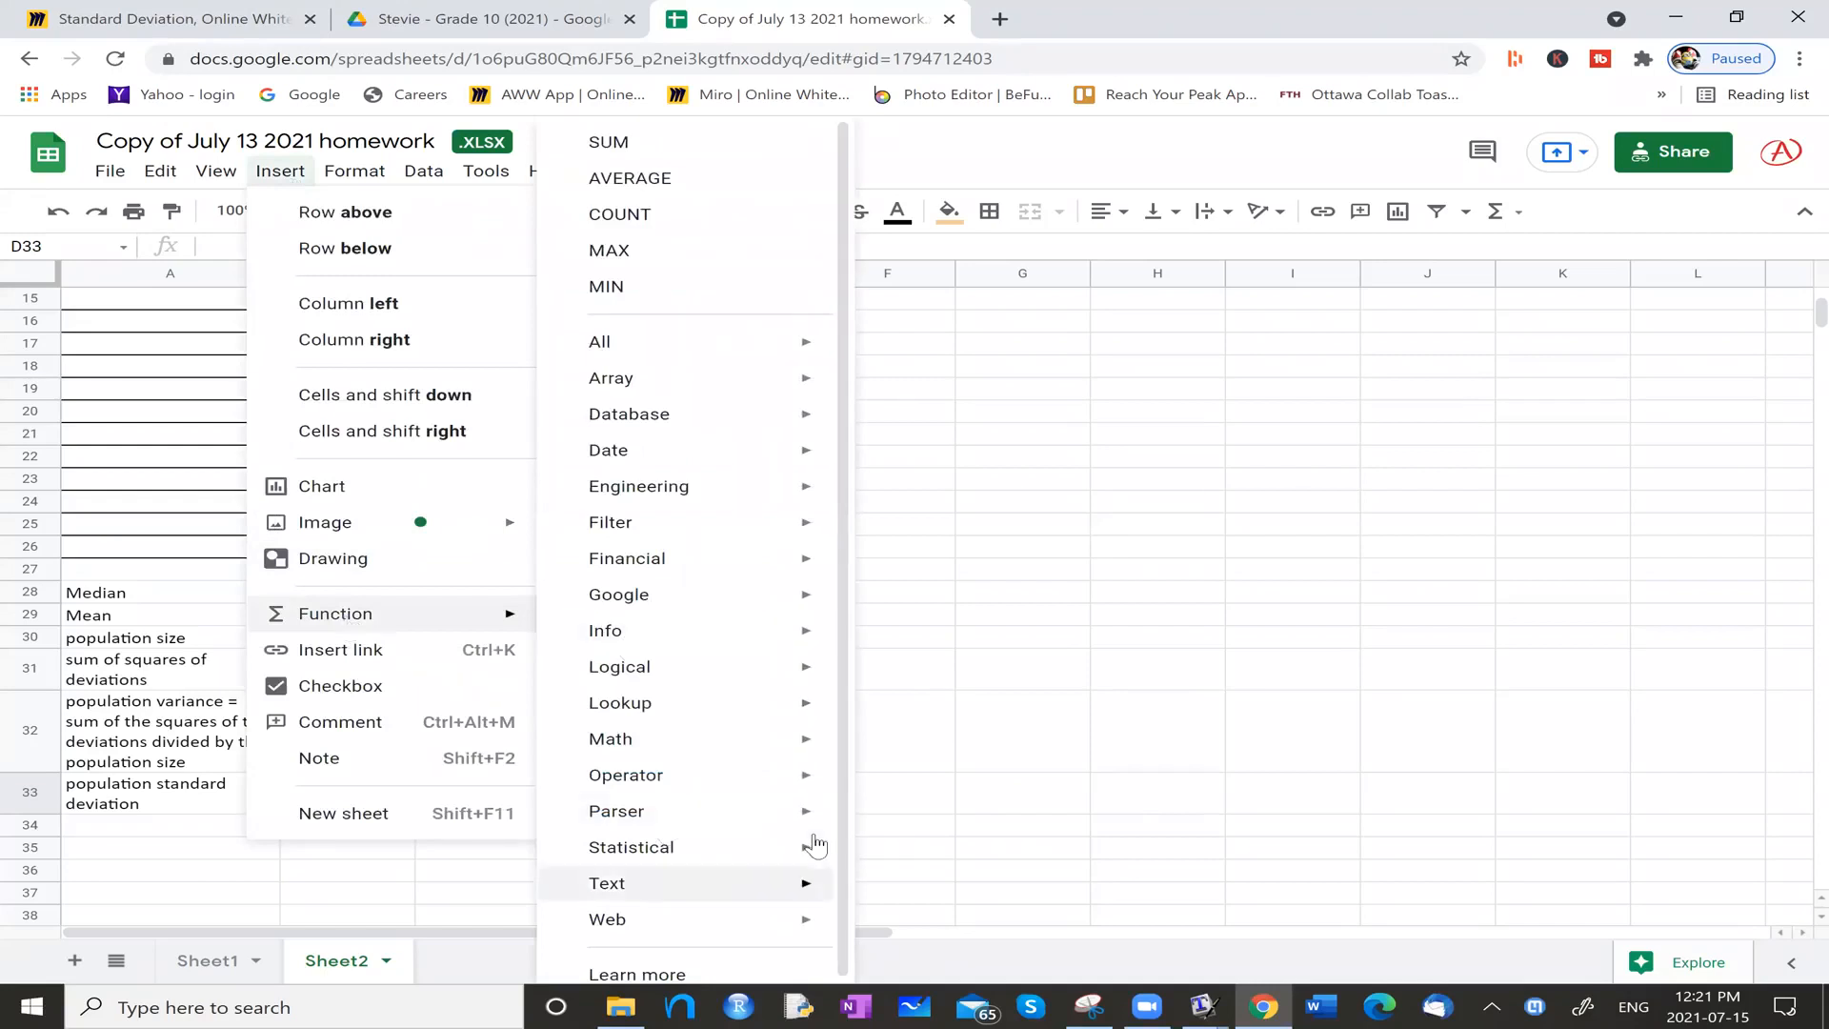
pyautogui.moveTo(814, 845)
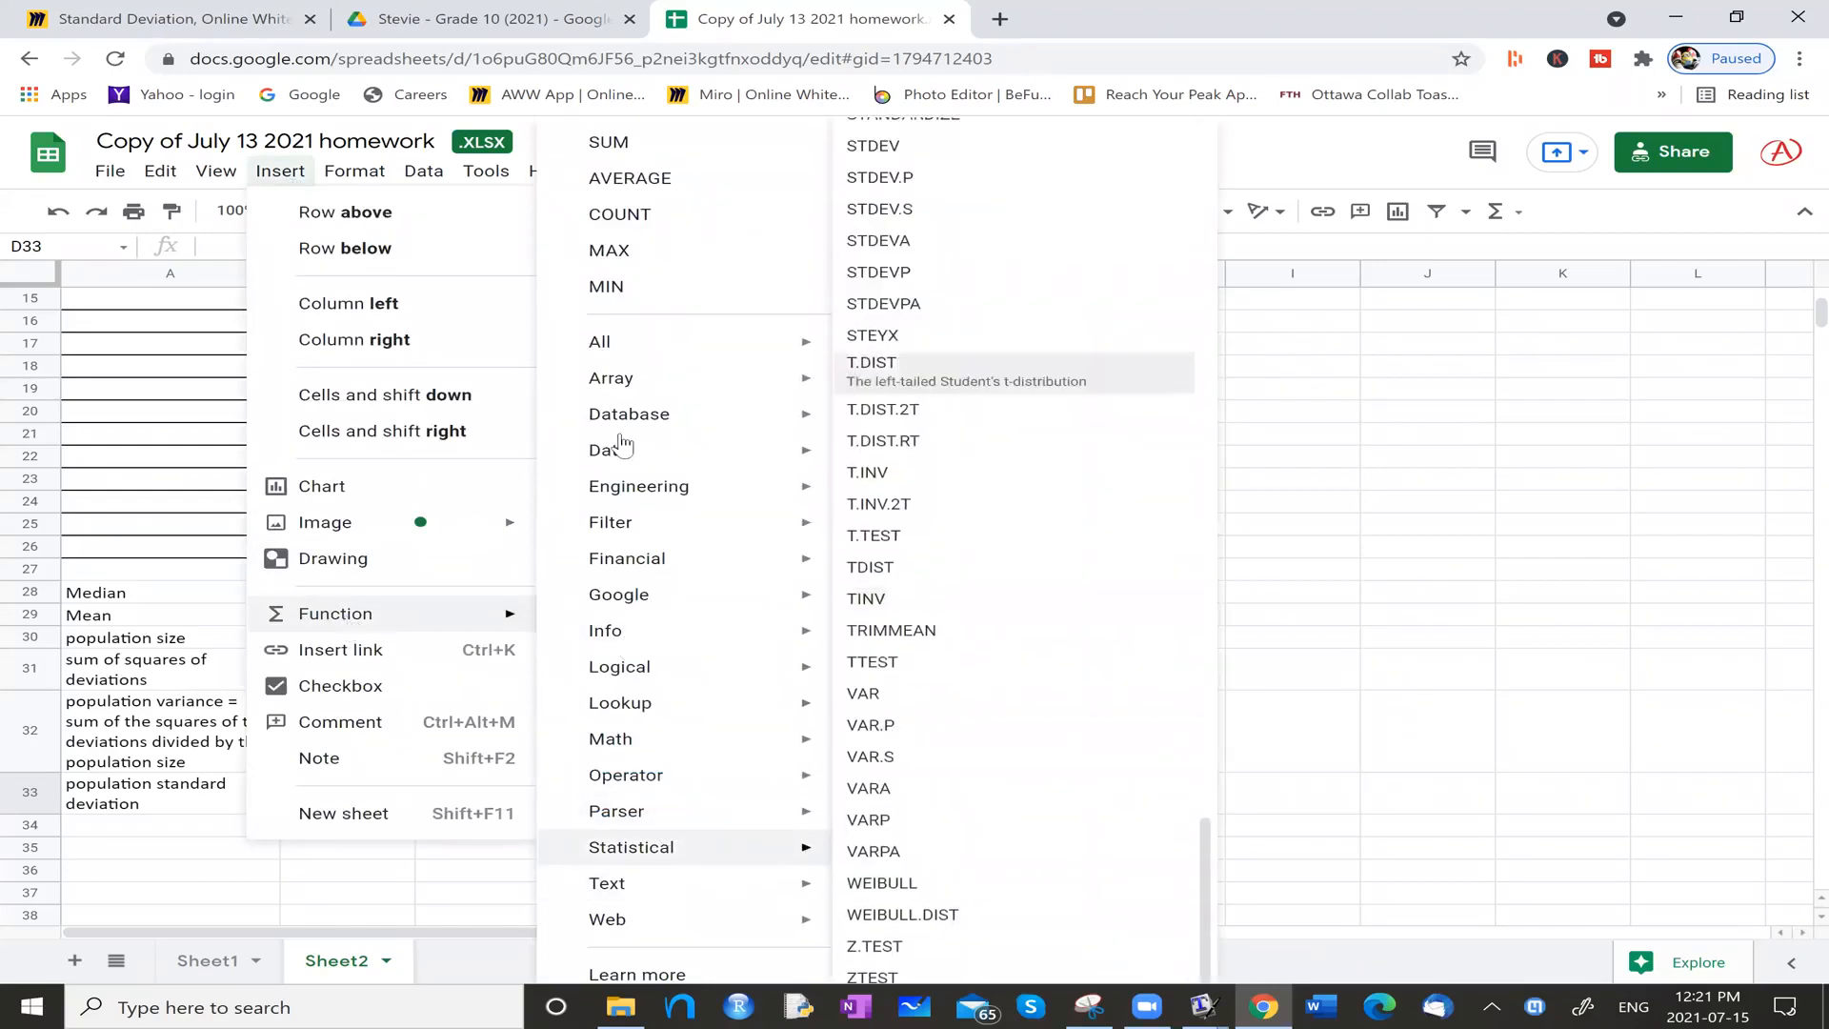
pyautogui.moveTo(621, 445)
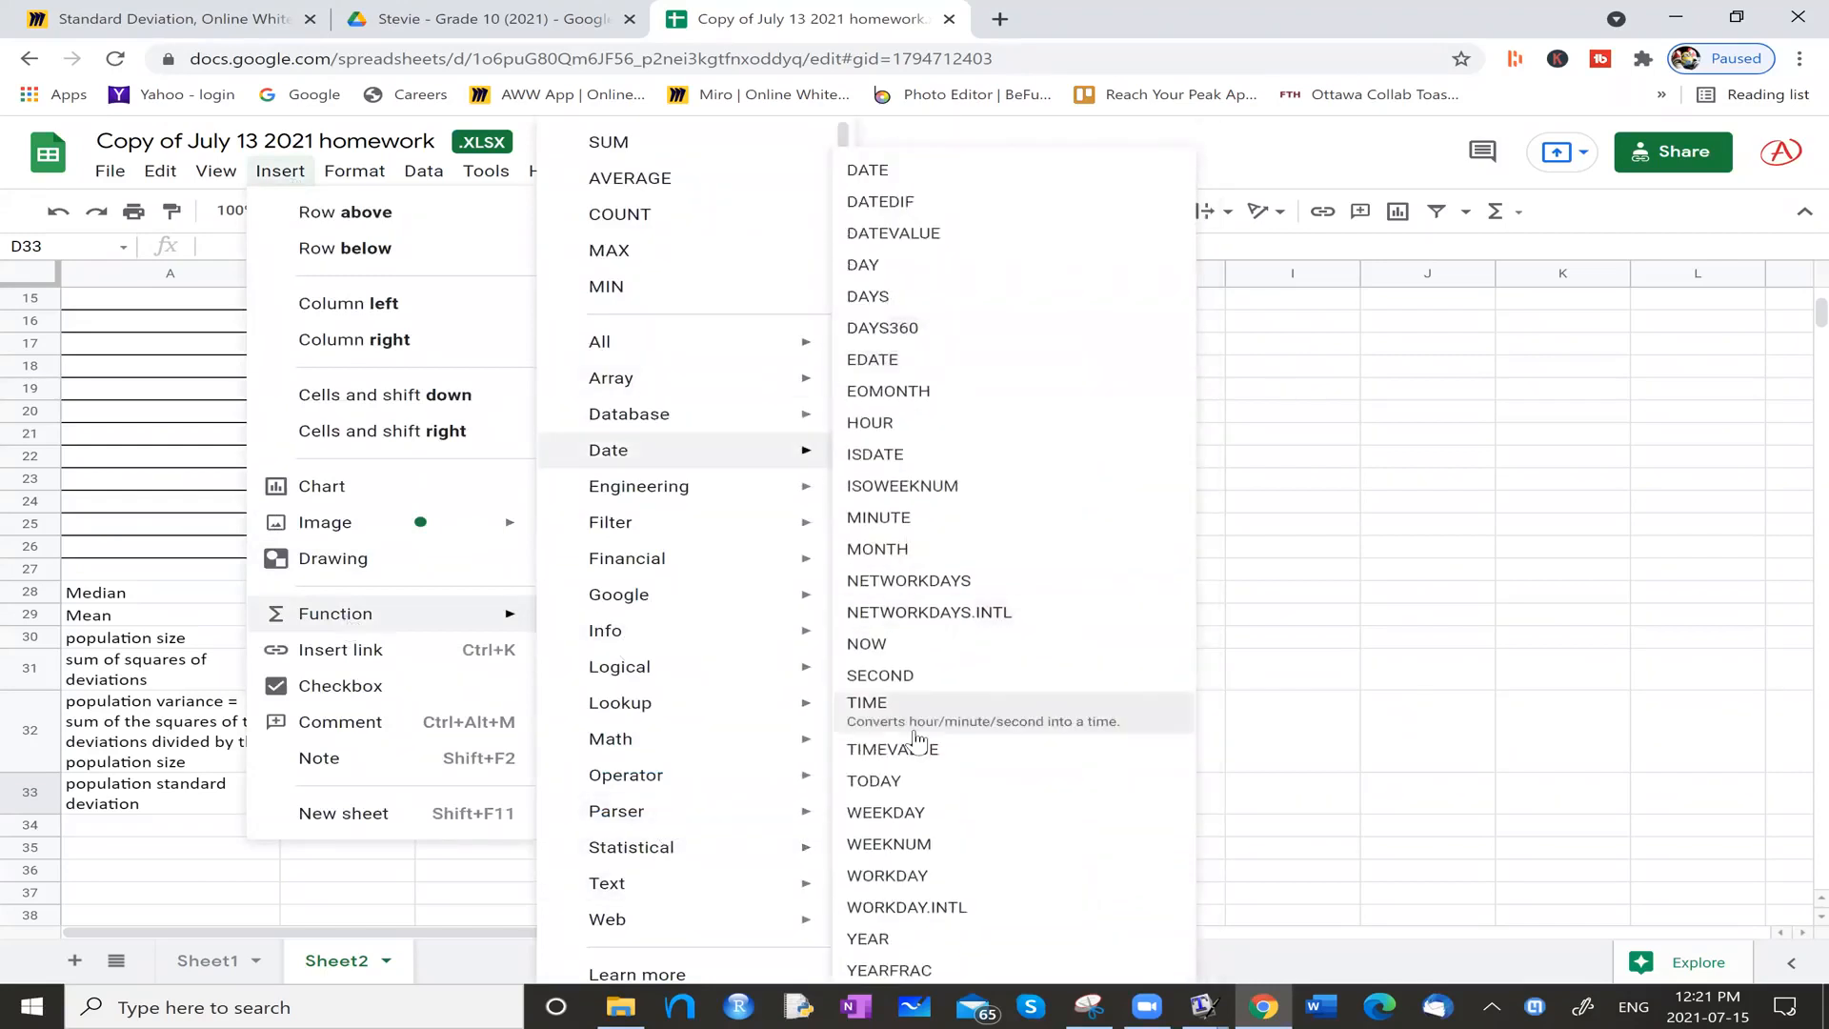
pyautogui.scroll(1, 915, 808)
pyautogui.scroll(-2, 917, 811)
pyautogui.scroll(2, 980, 460)
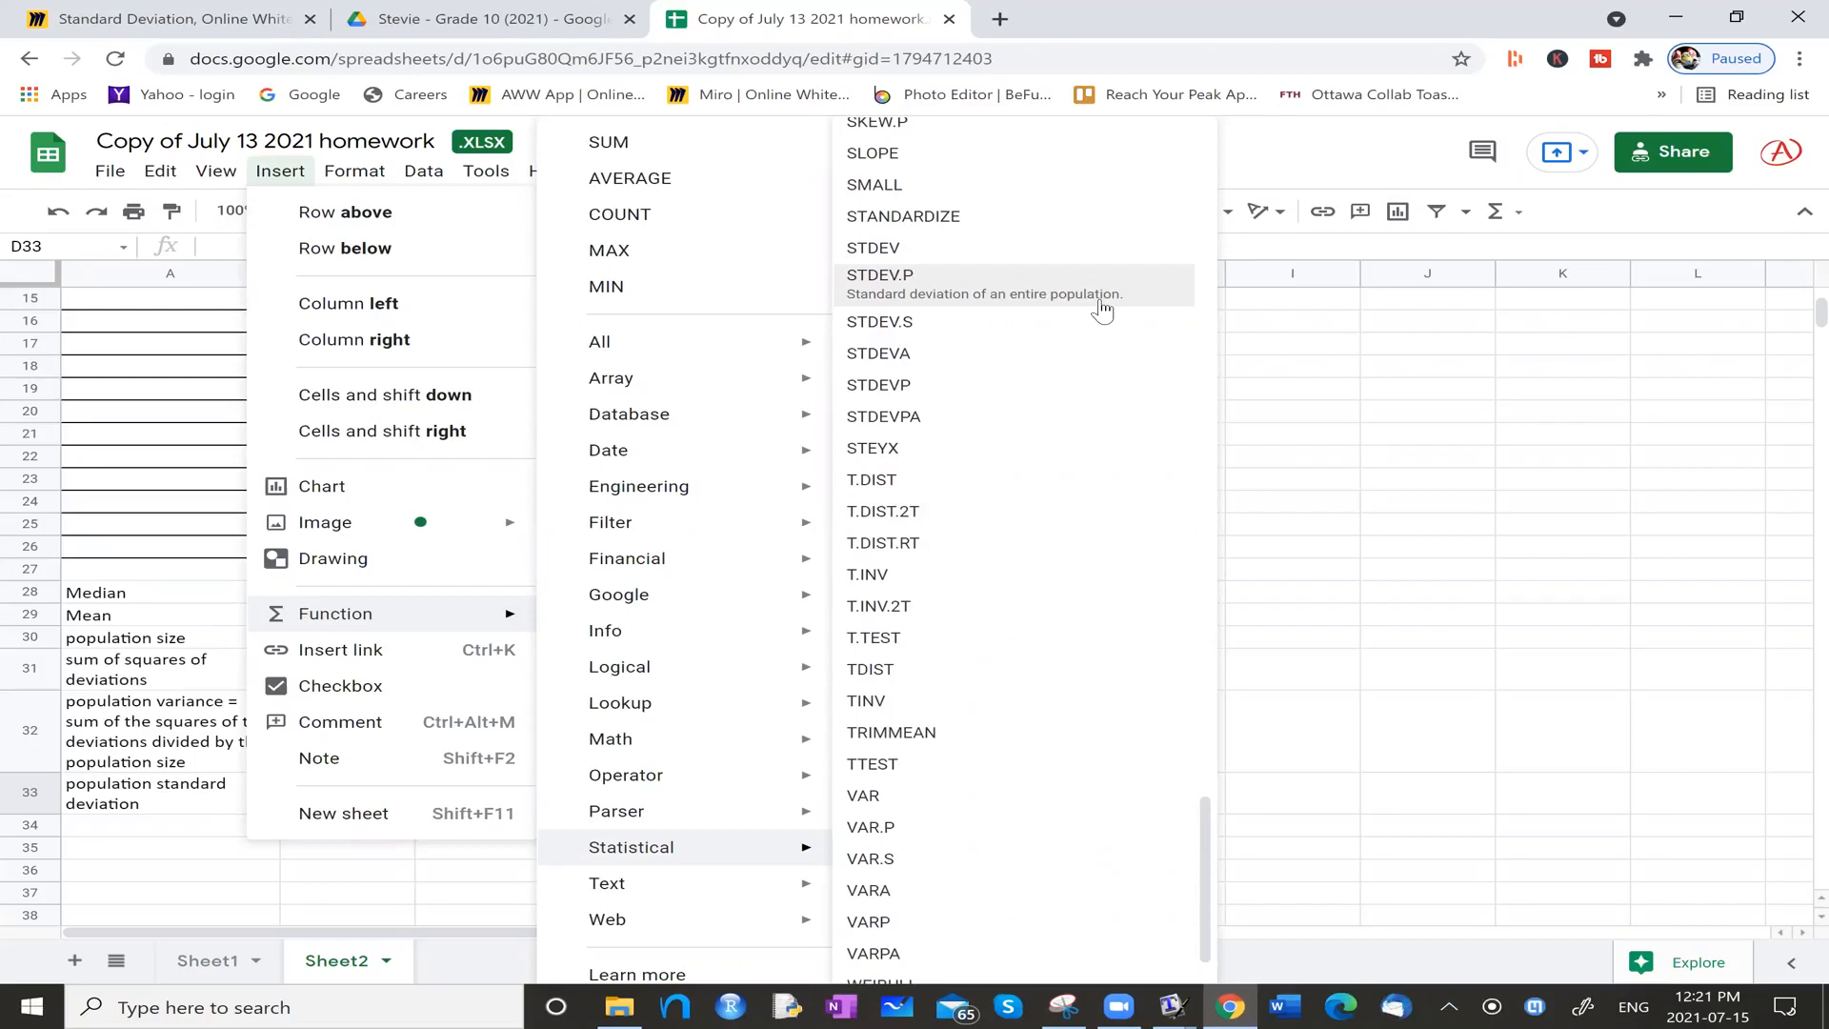
pyautogui.click(1101, 303)
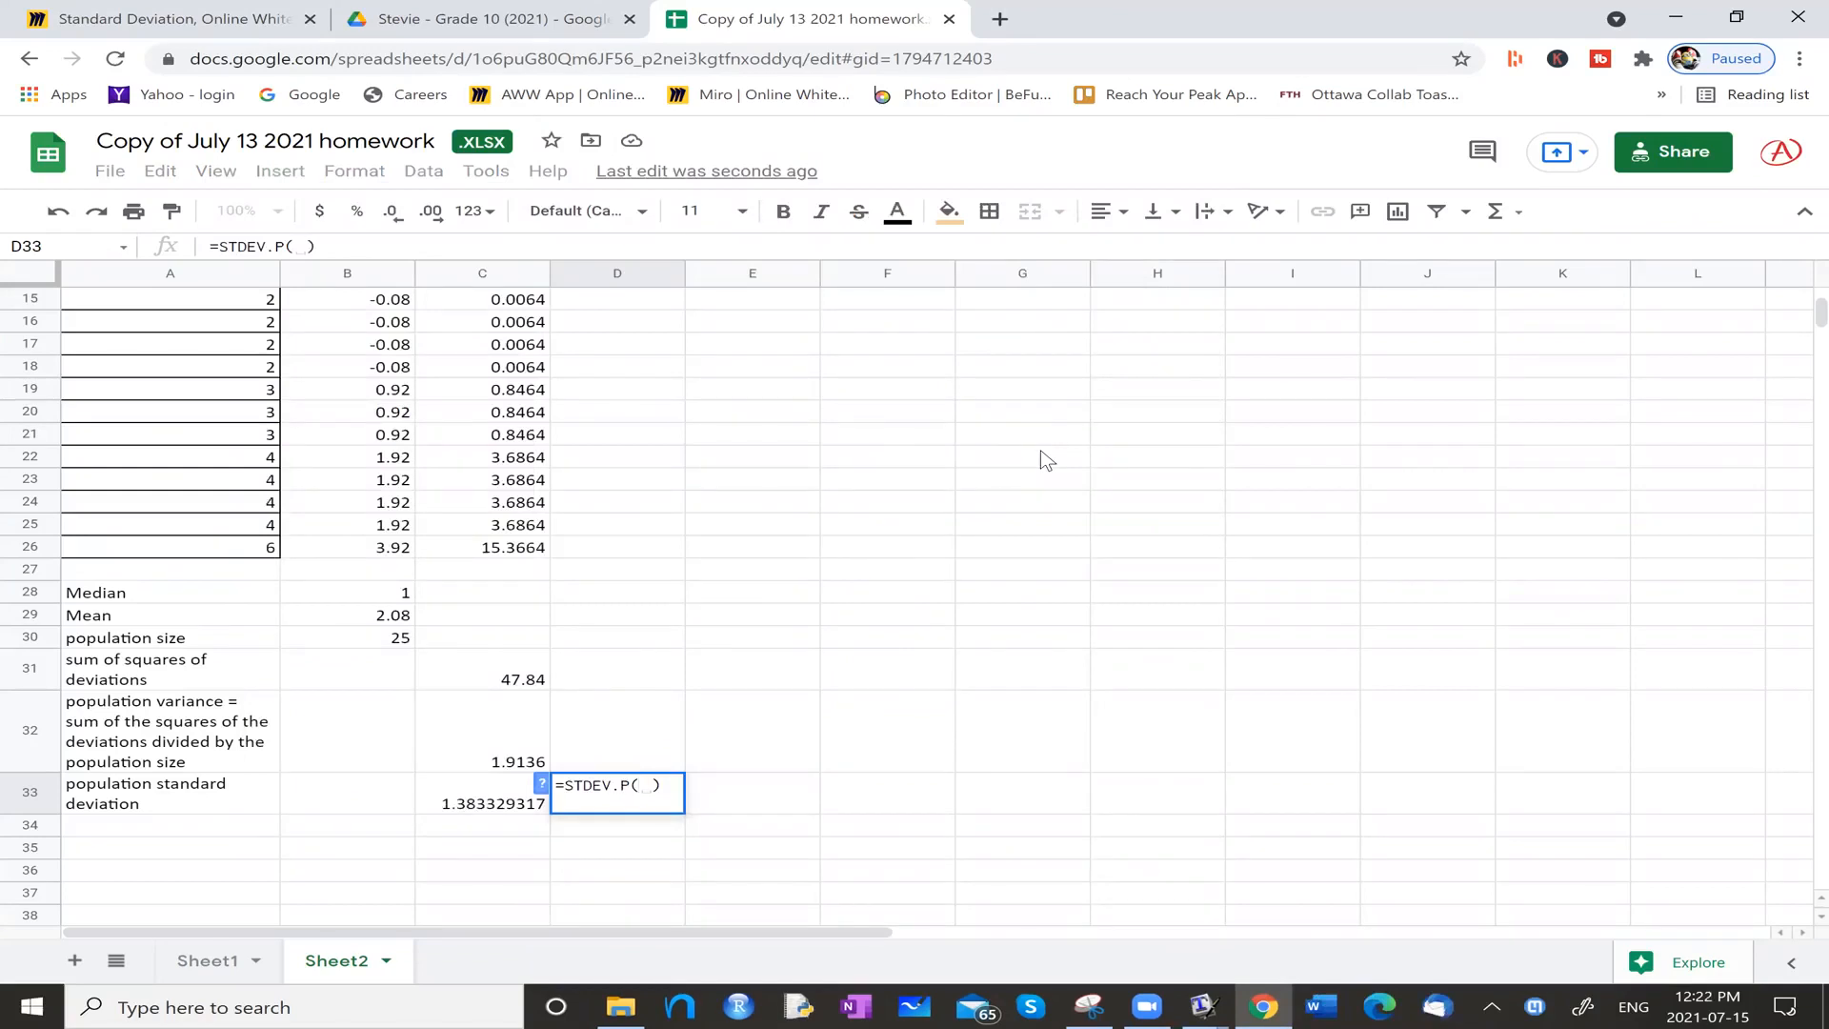
pyautogui.write('a2')
pyautogui.write(':a26')
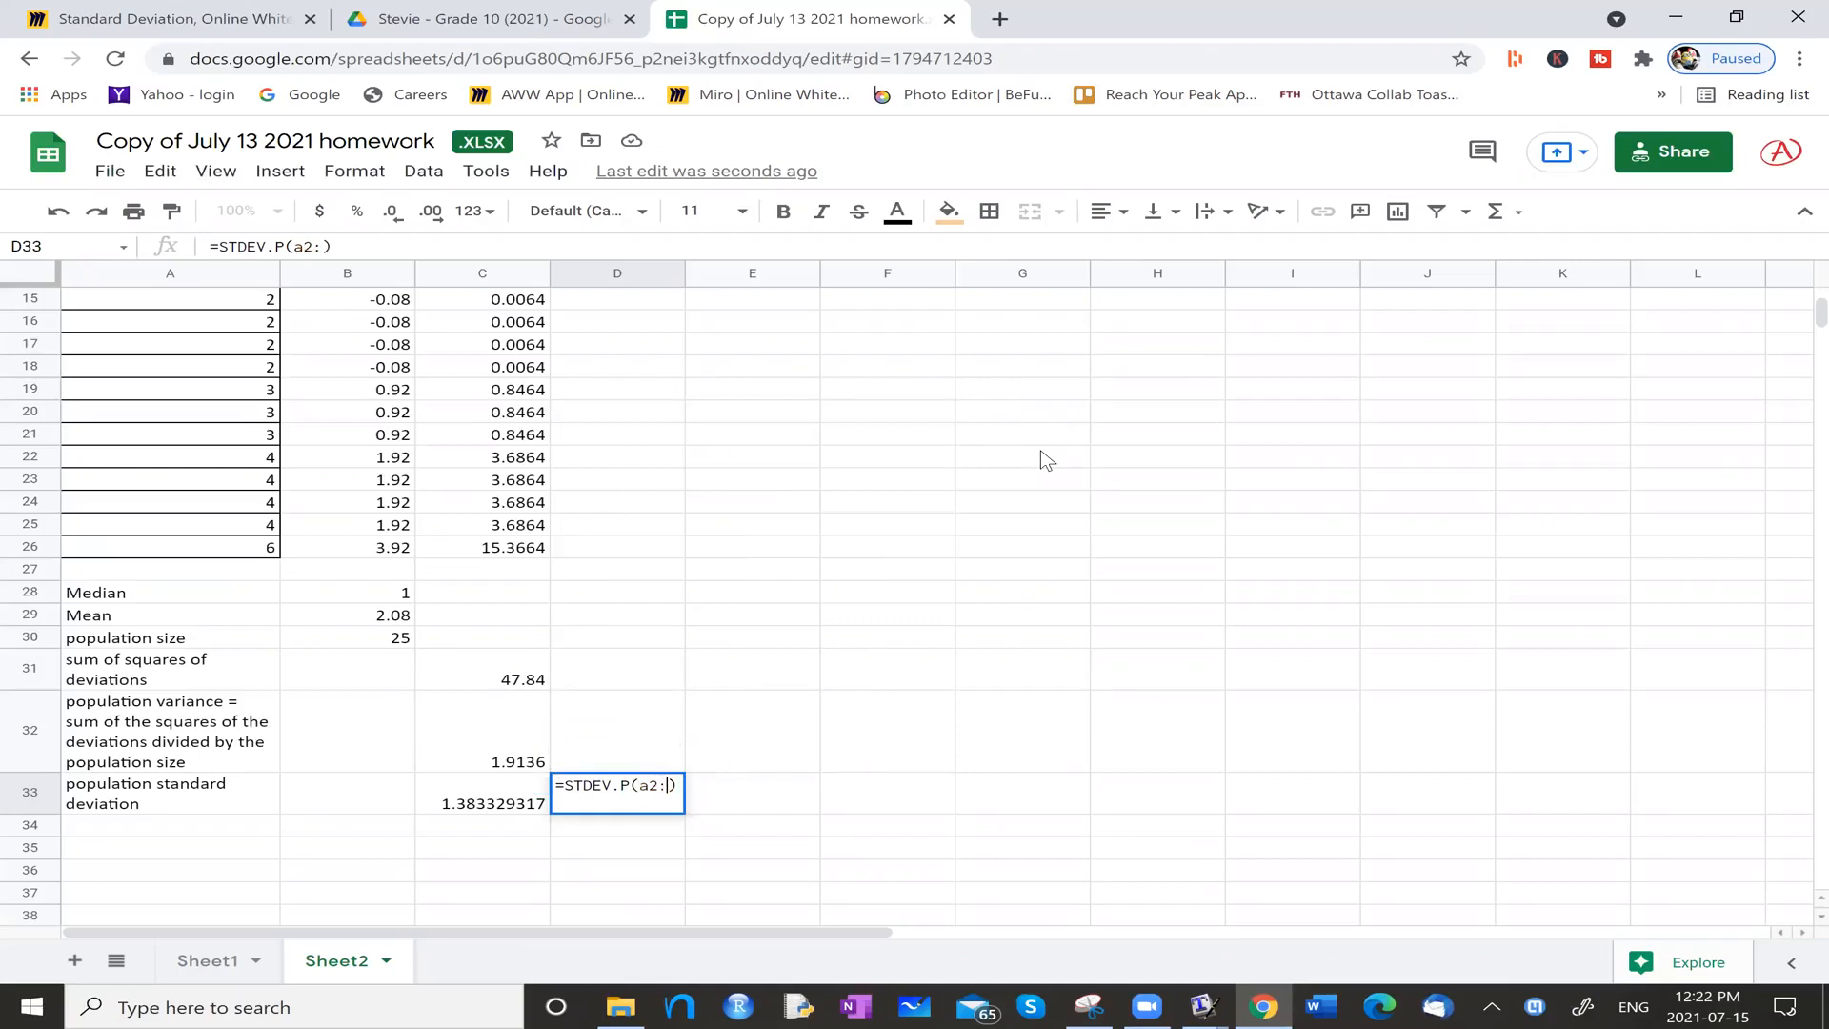
pyautogui.write(')')
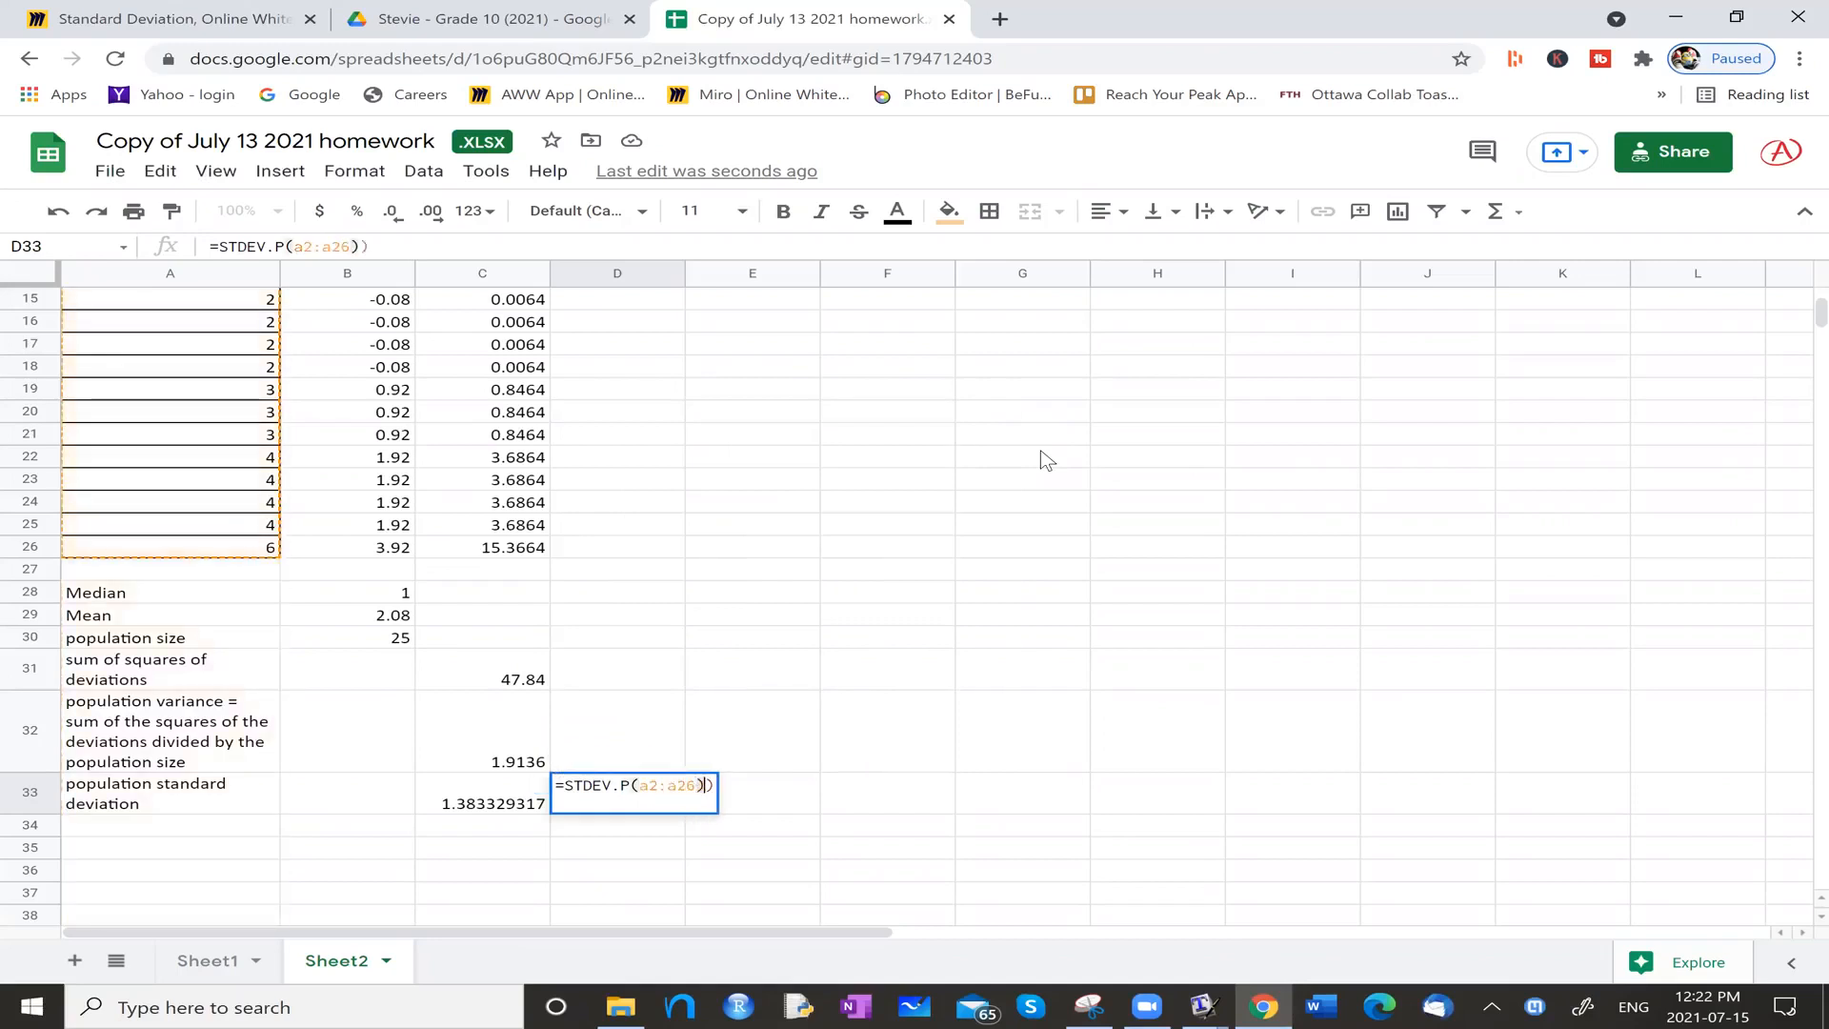
pyautogui.press('Return')
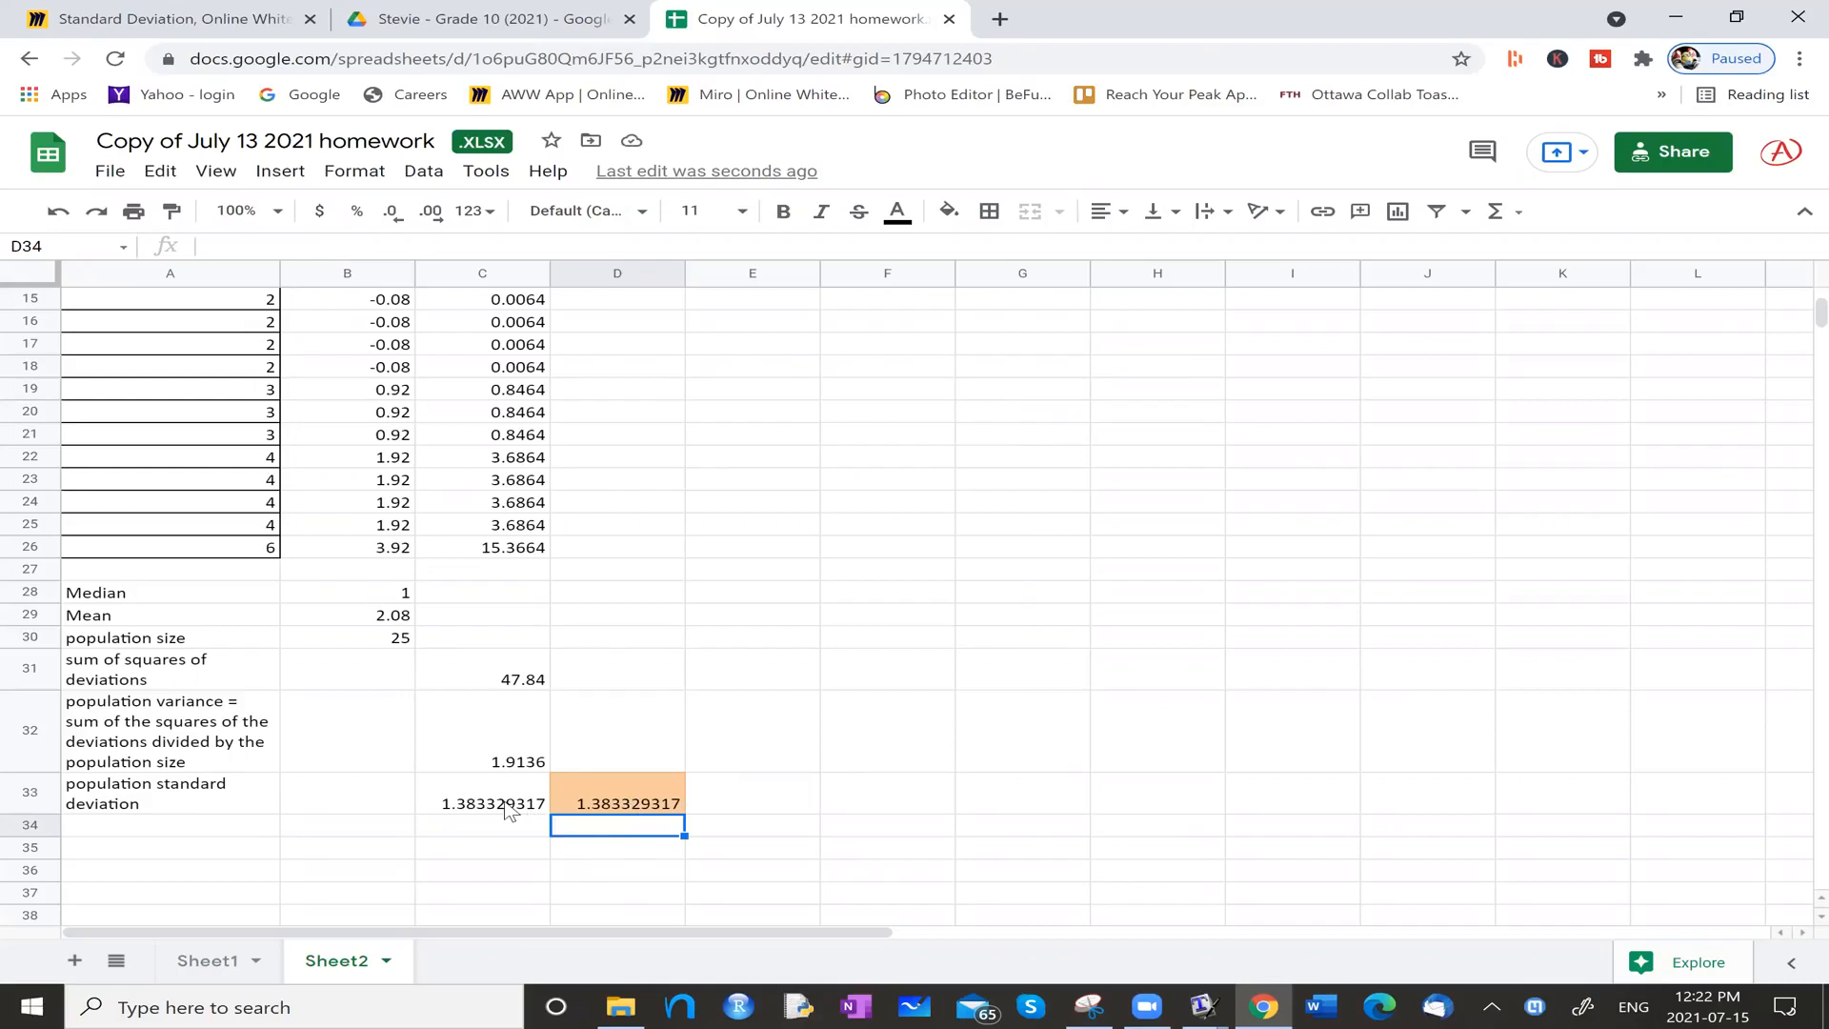
pyautogui.scroll(5, 526, 733)
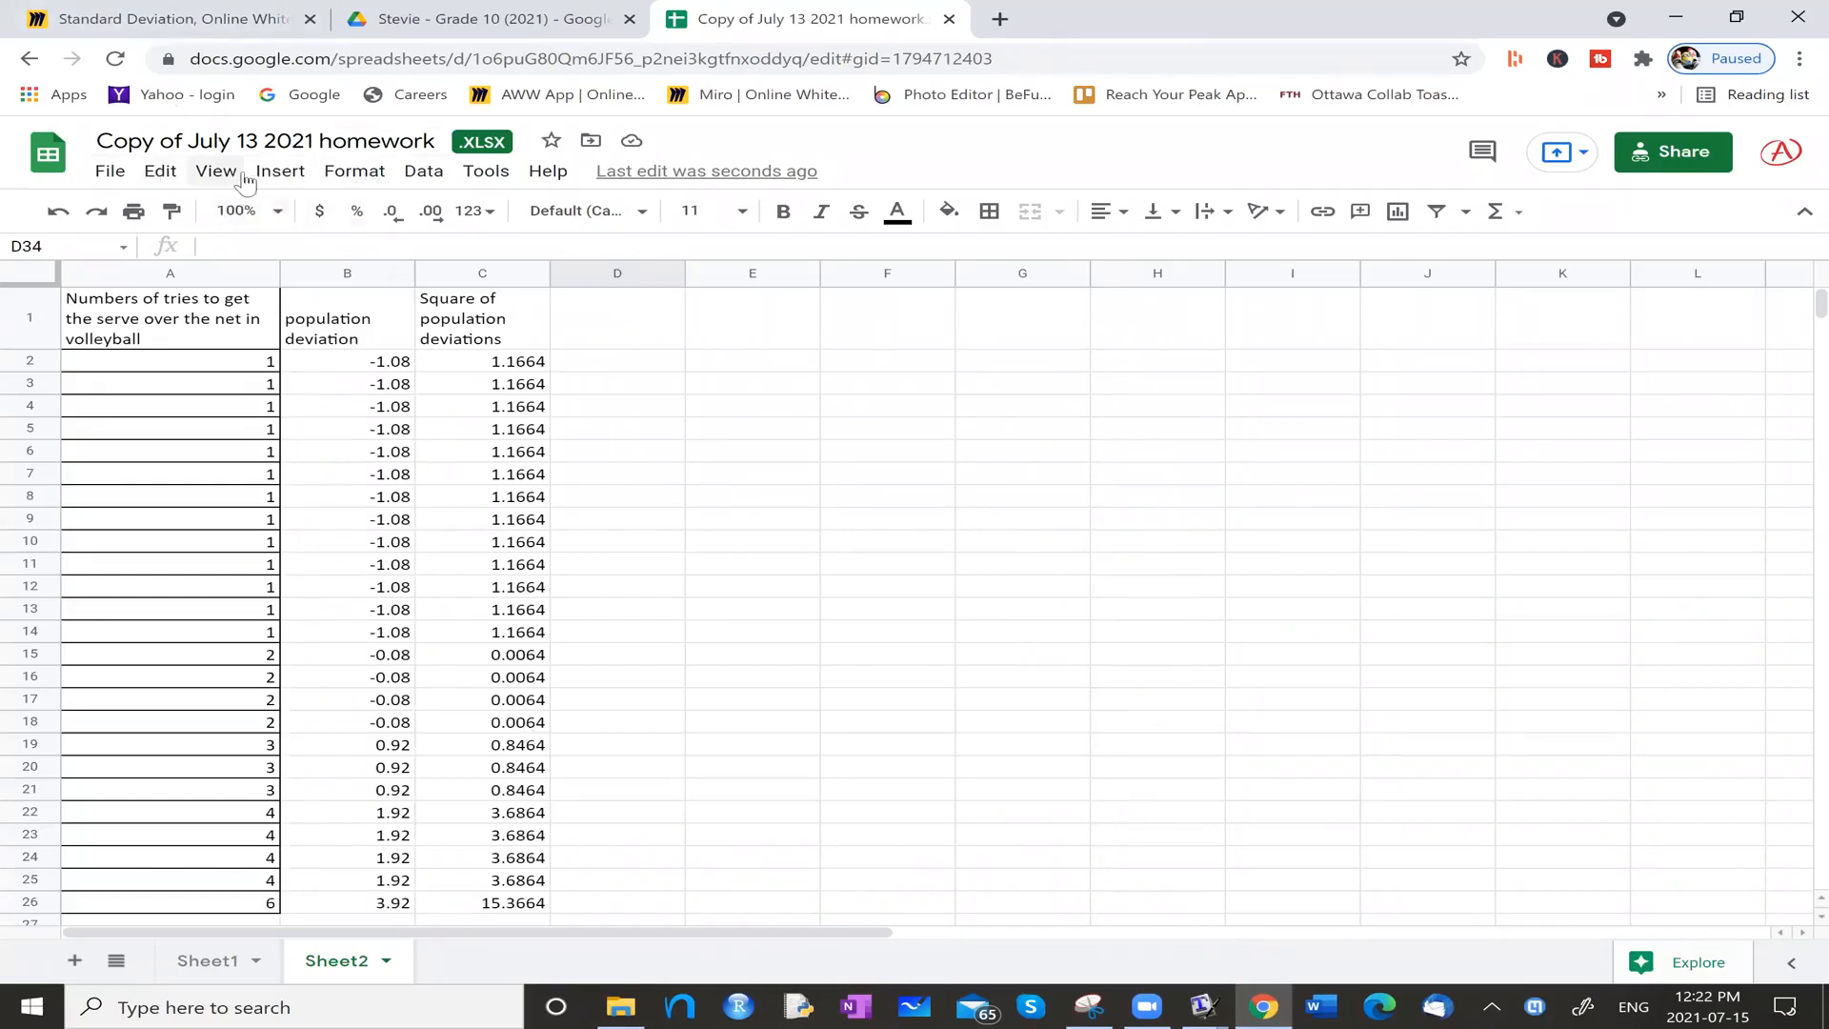
pyautogui.click(293, 178)
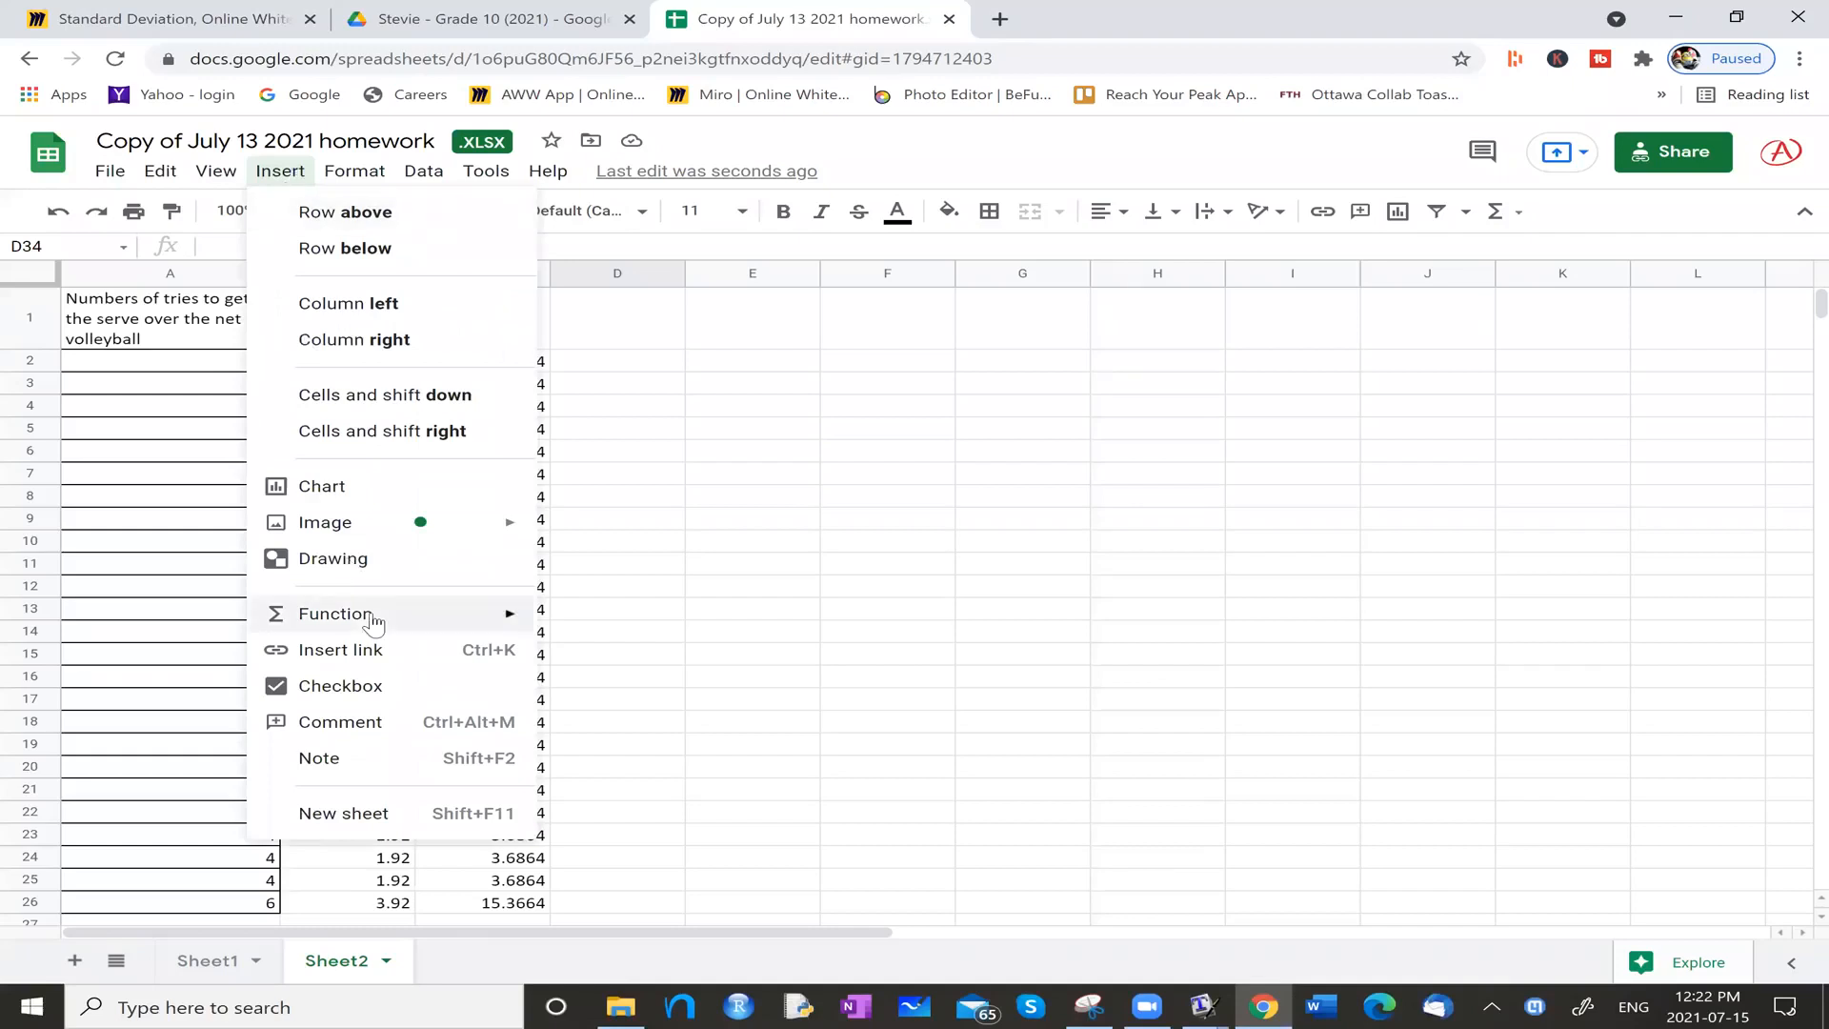
pyautogui.moveTo(376, 614)
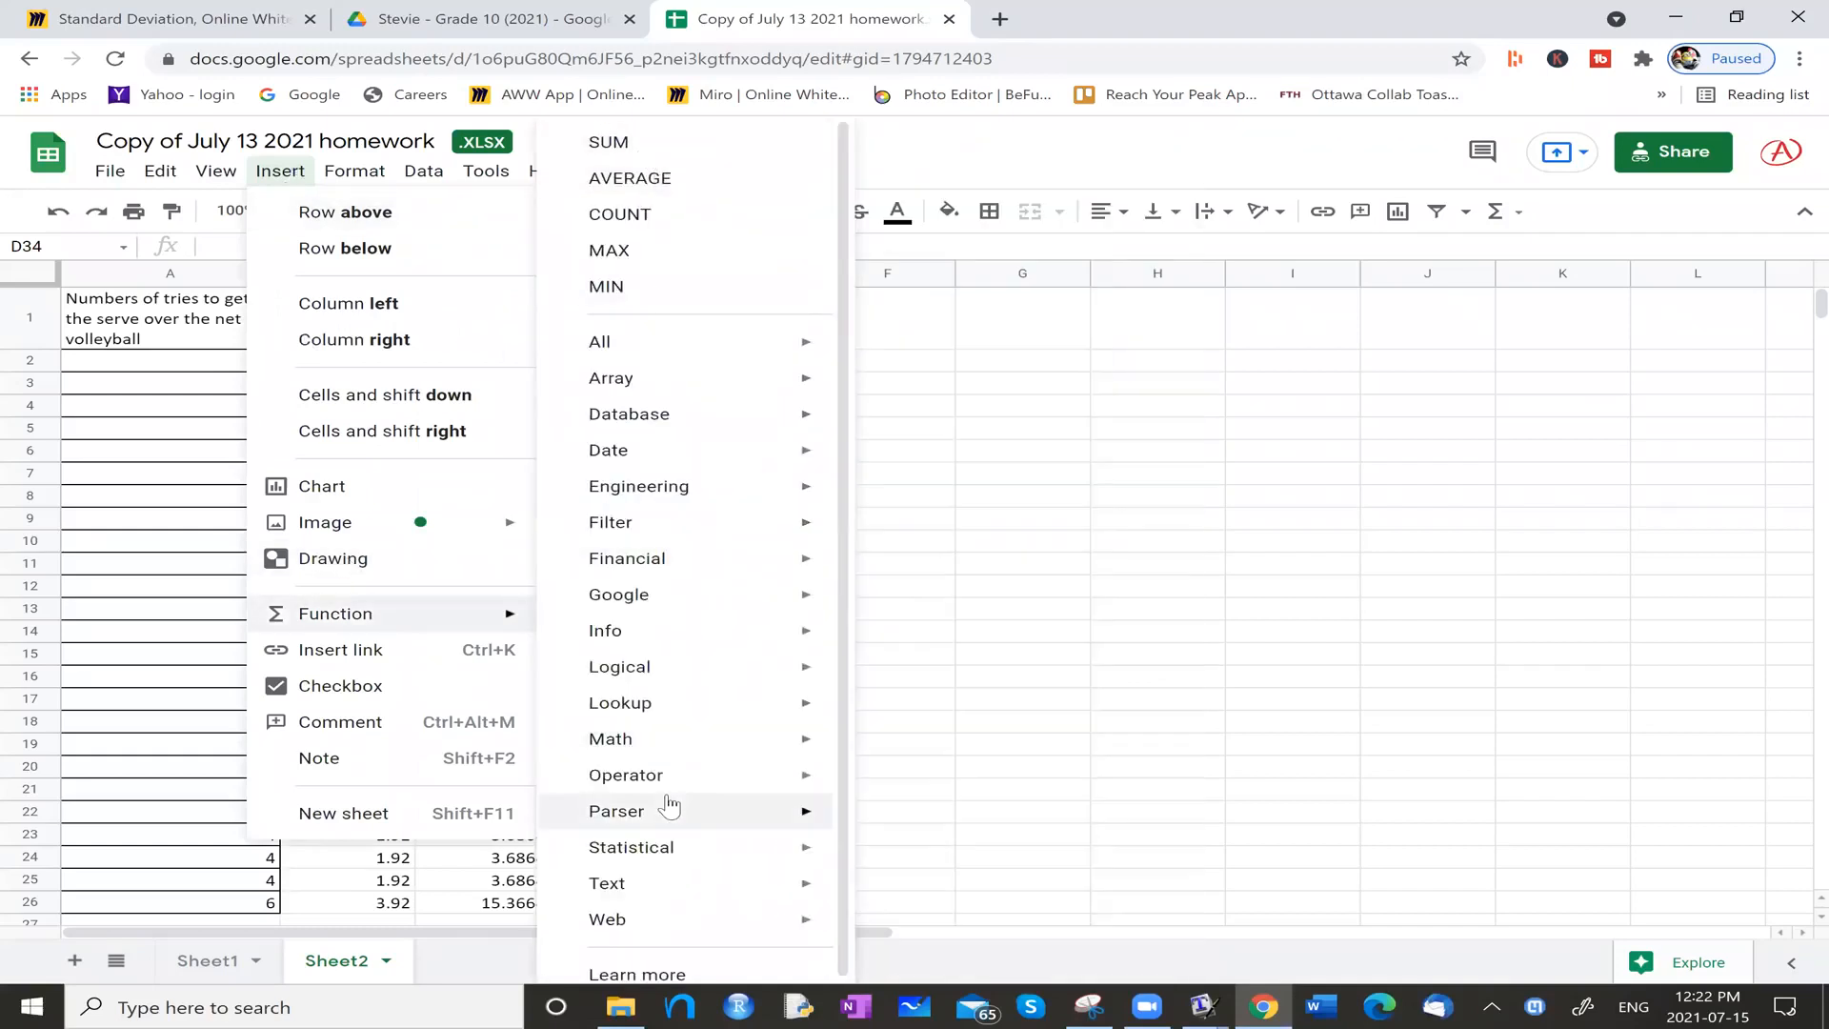
pyautogui.moveTo(701, 856)
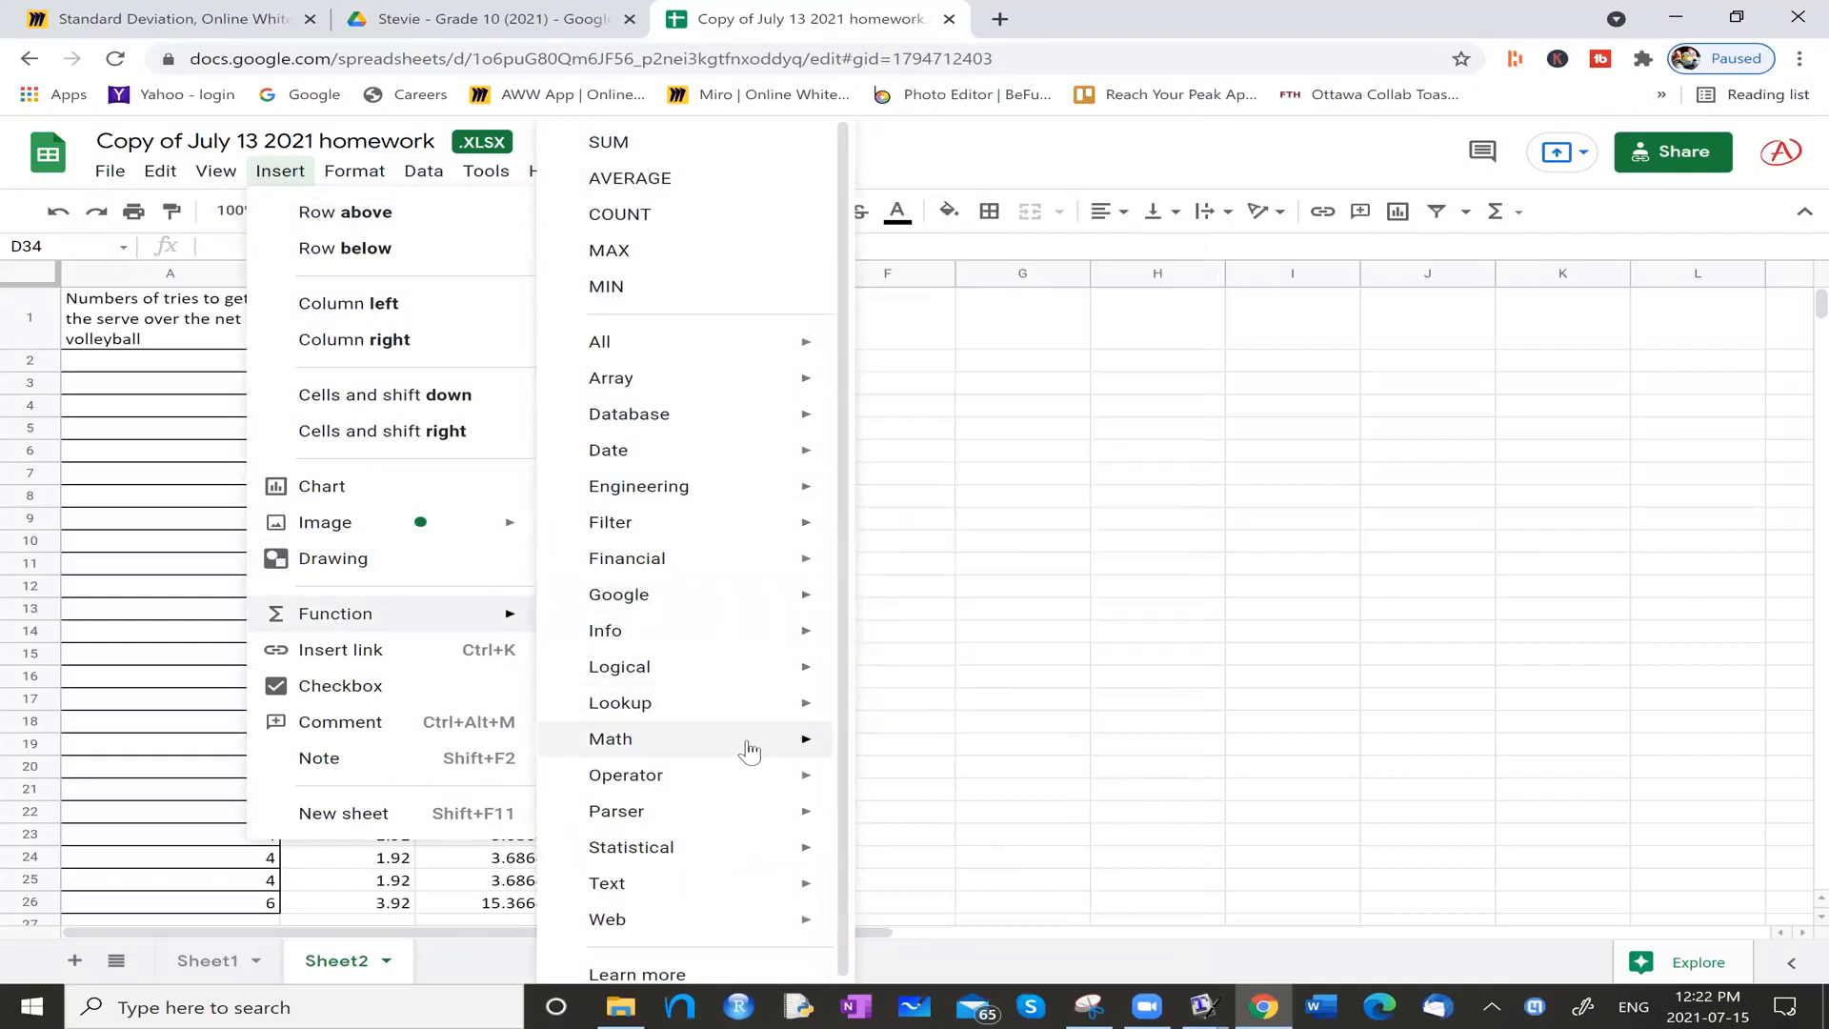
pyautogui.moveTo(749, 752)
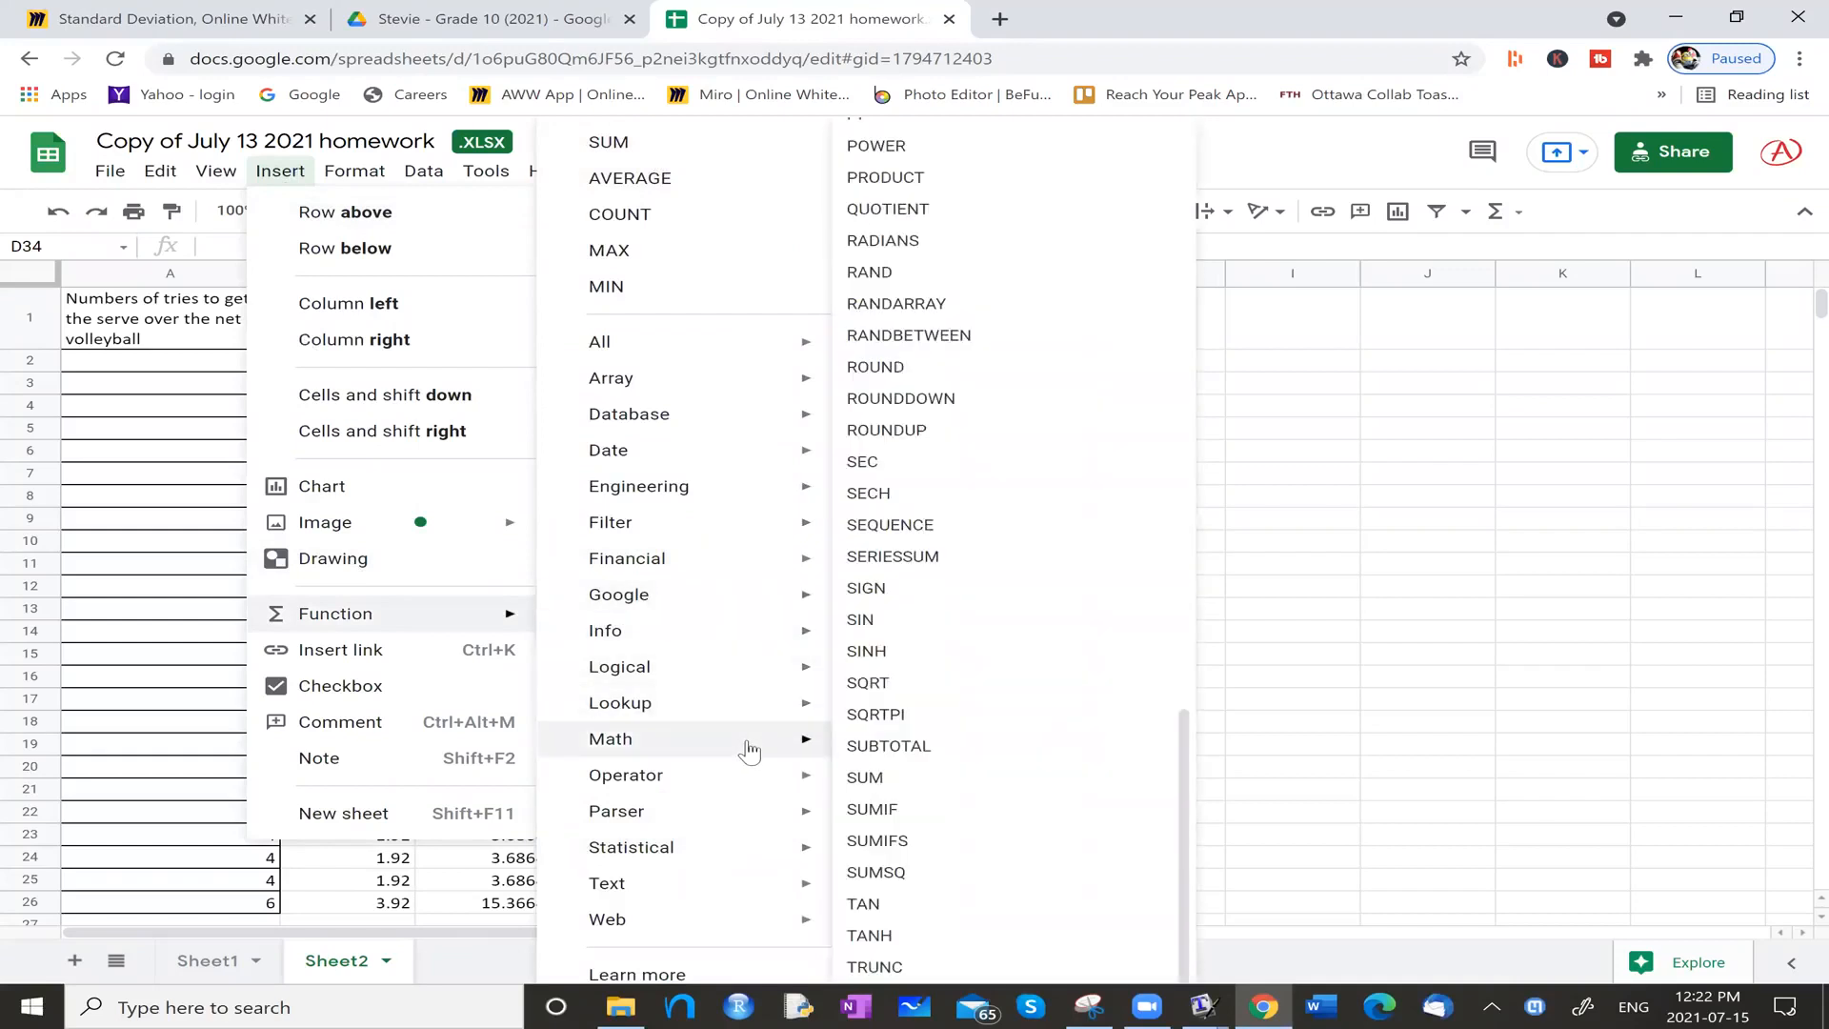
pyautogui.click(1419, 541)
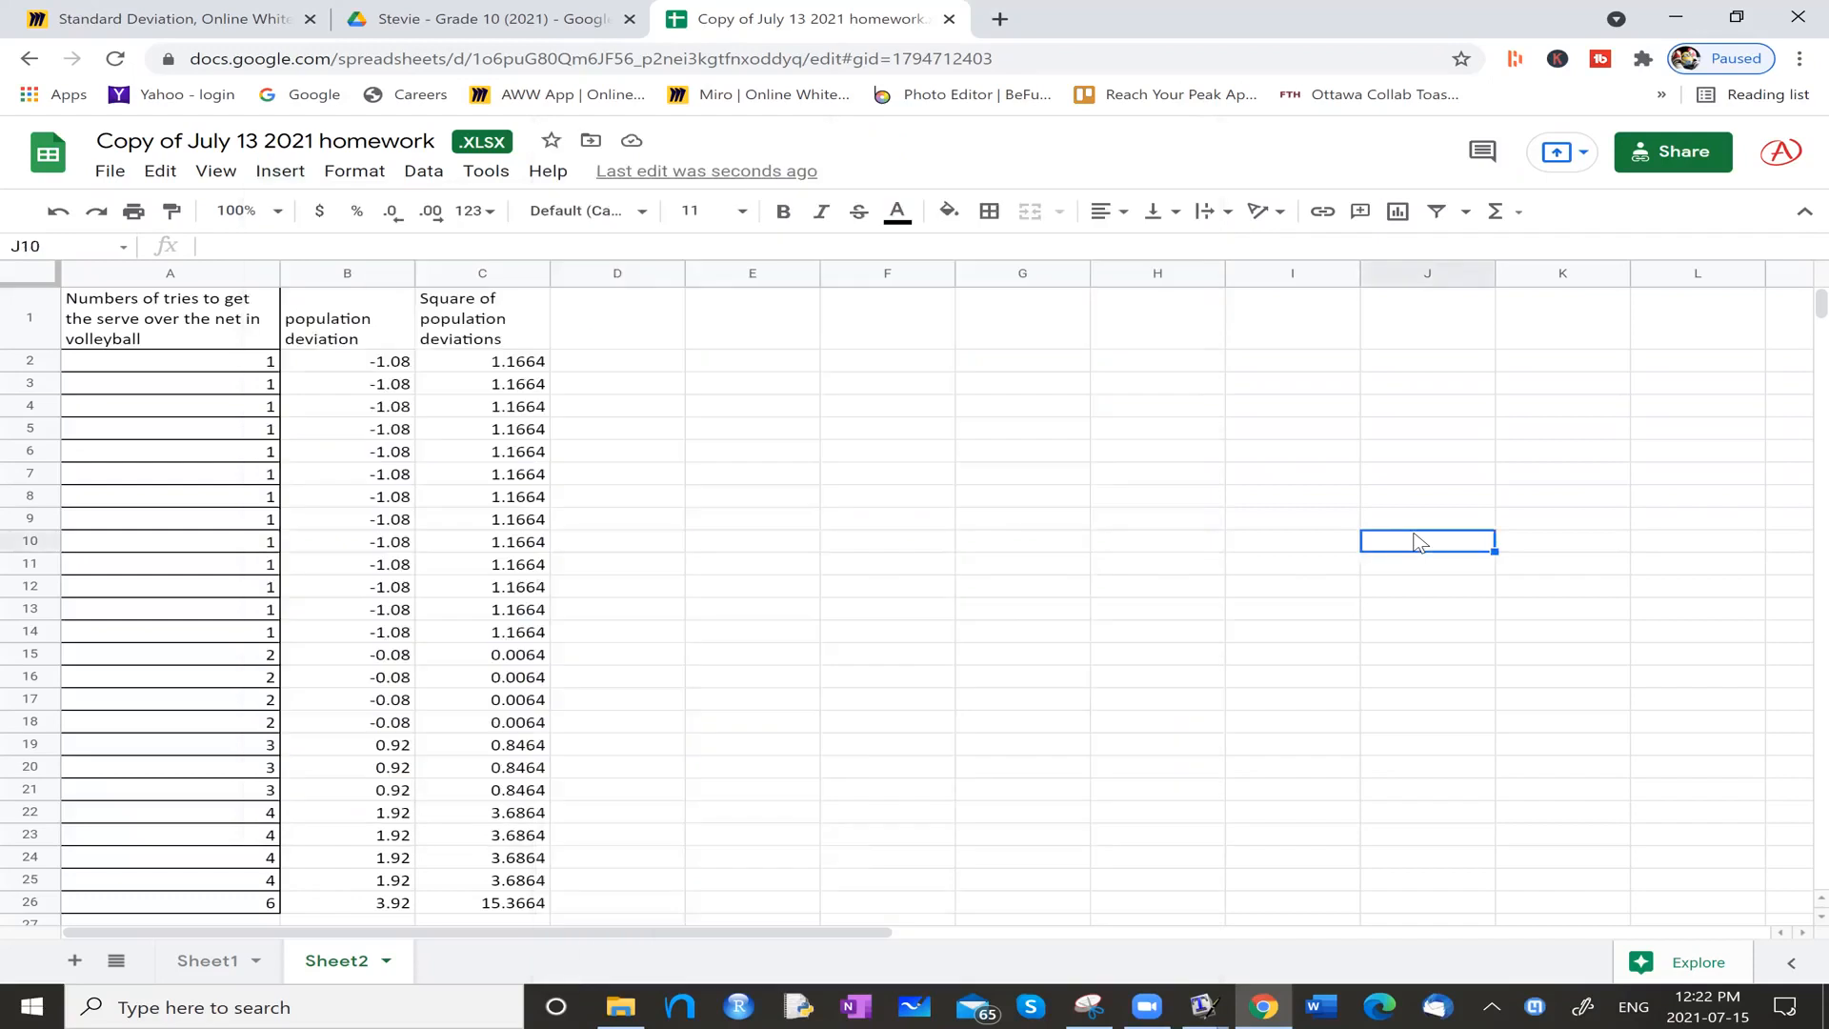